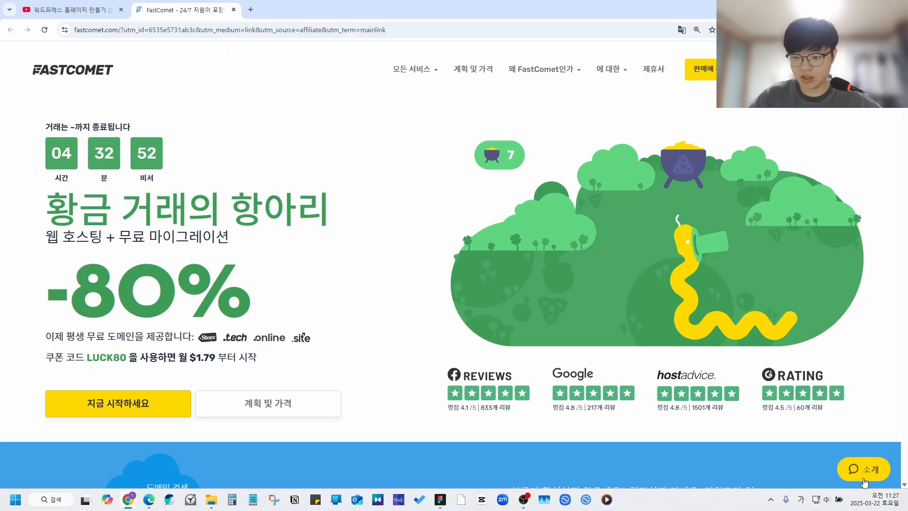
Step: Switch the home page back to original English and open the live support chat
left_click(681, 29)
left_click(637, 49)
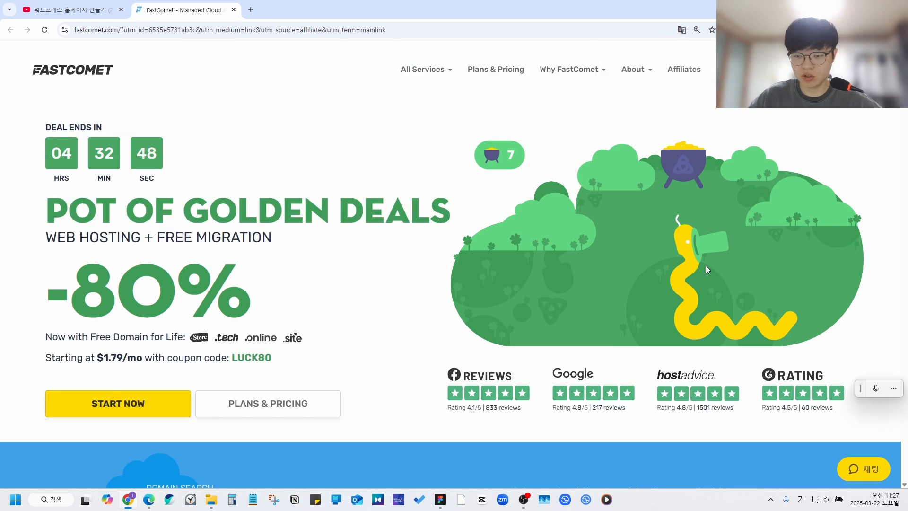
left_click(876, 471)
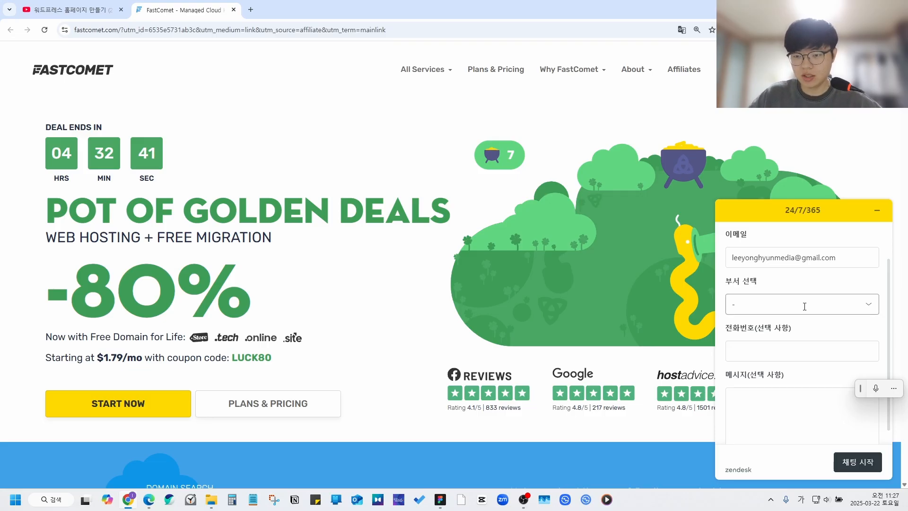
Step: Start a chat with Technical Support as the department, ready to type a message
scroll(805, 306, "up", 1)
scroll(771, 341, "down", 1)
left_click(763, 304)
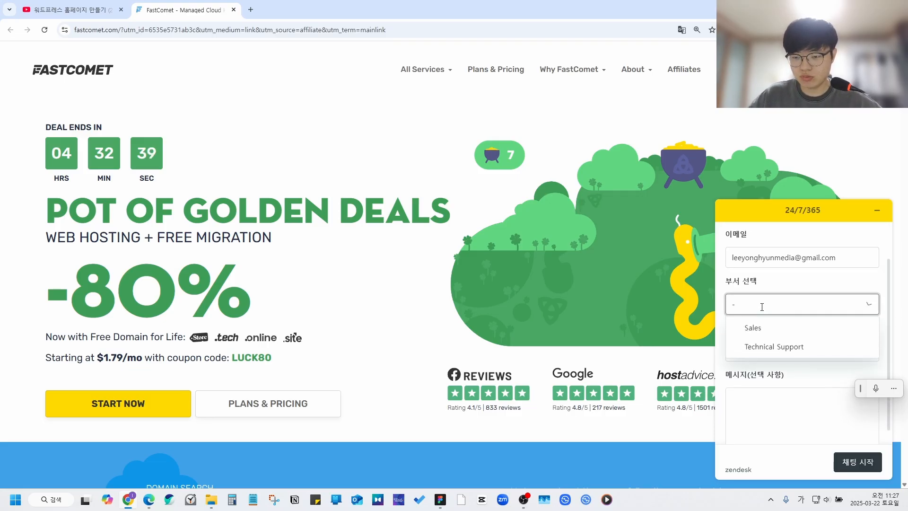
left_click(761, 348)
left_click(851, 462)
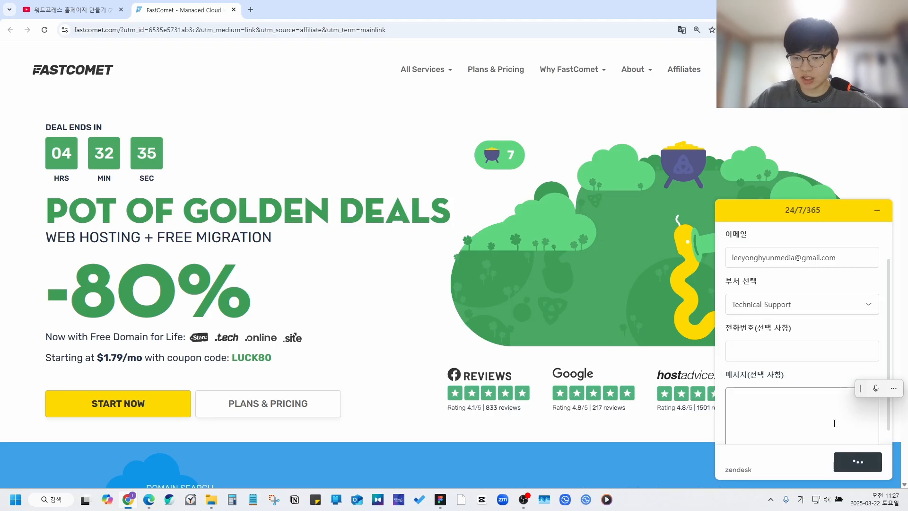
left_click(810, 434)
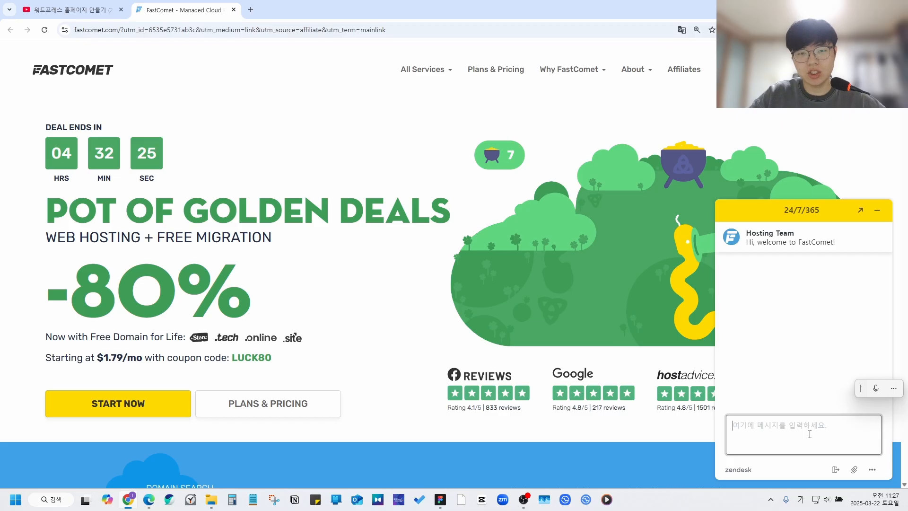
Step: Send support a greeting and the homepage image error question, then minimize the chat after the reply
left_click(809, 434)
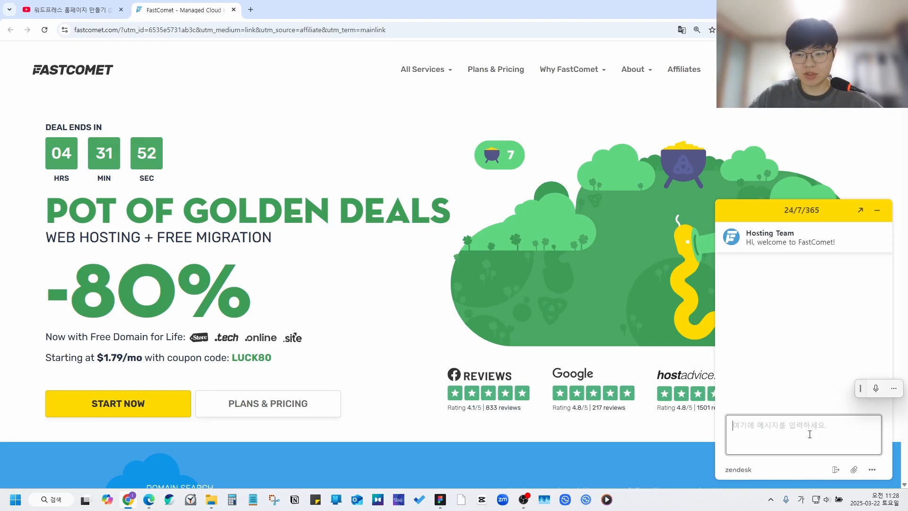
left_click(876, 210)
left_click(861, 462)
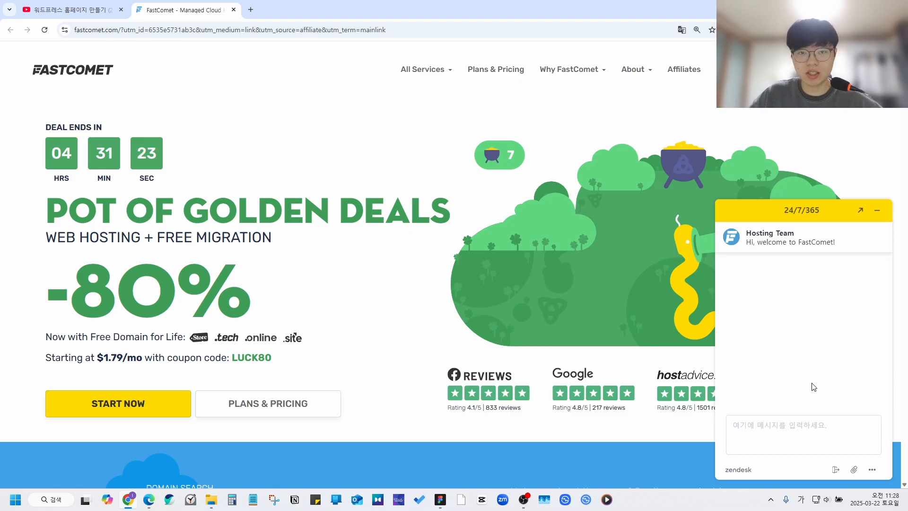
left_click(798, 437)
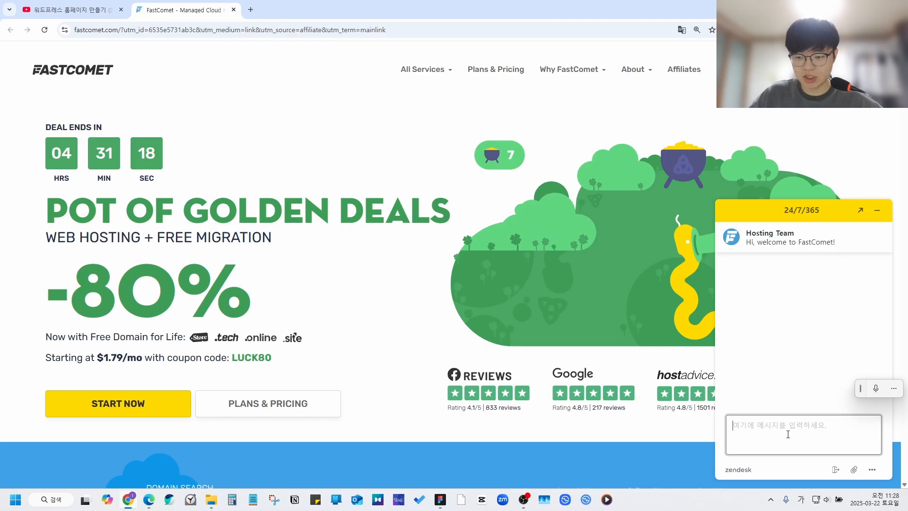
type("안녕하세요. 제가 홈페이지를 제작하다가")
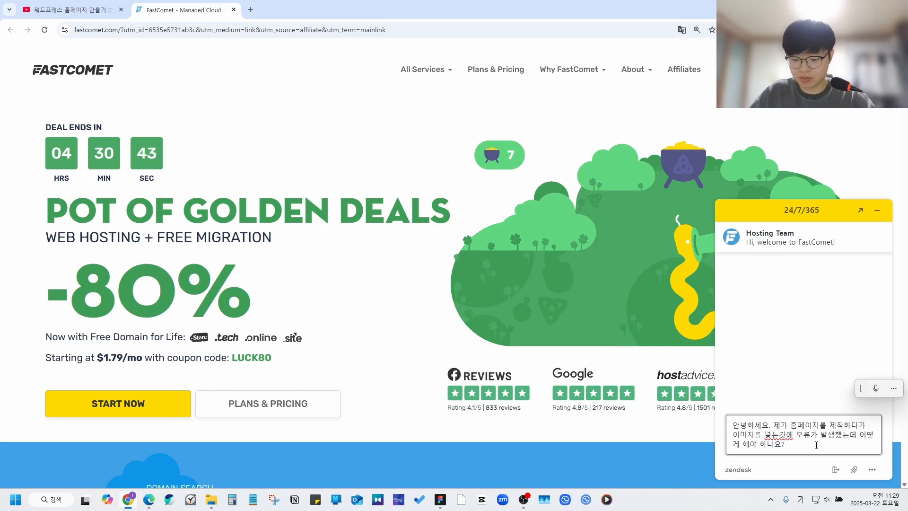
key("Return")
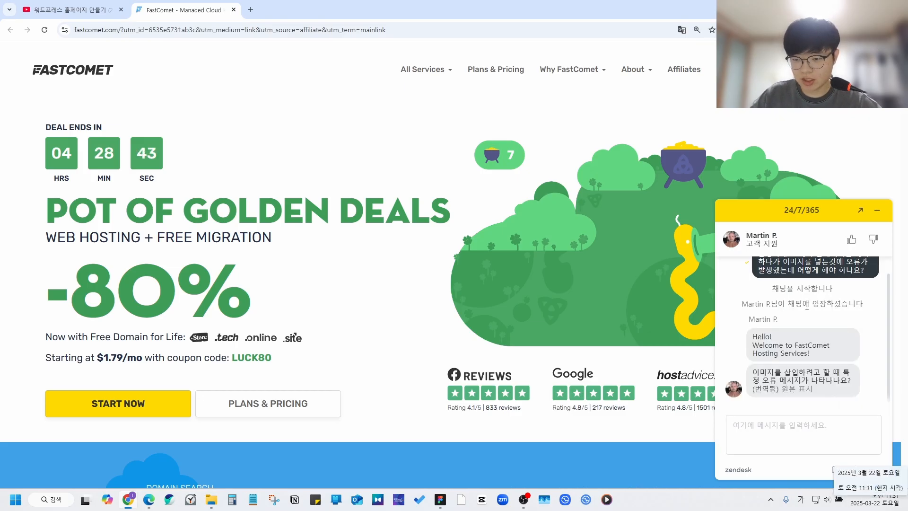
left_click(845, 431)
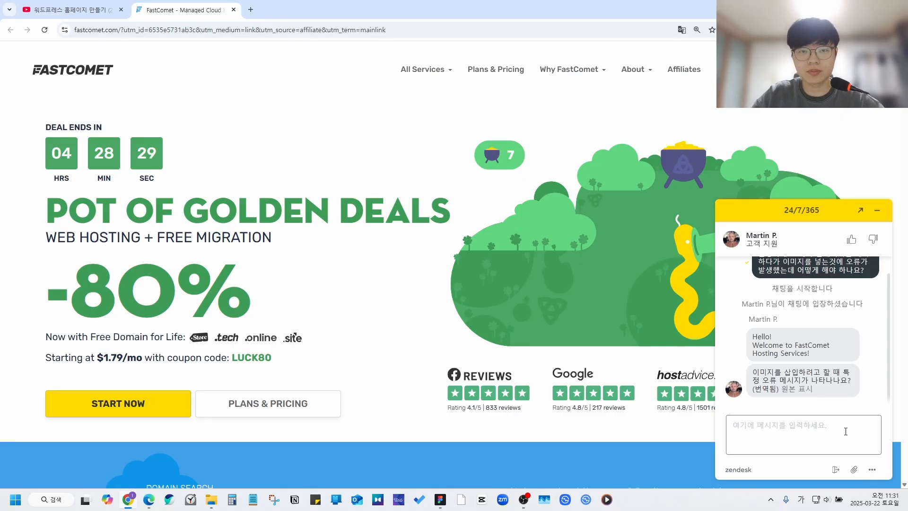
left_click(877, 210)
Step: Translate the FastComet home page into Korean from the right-click menu
right_click(406, 121)
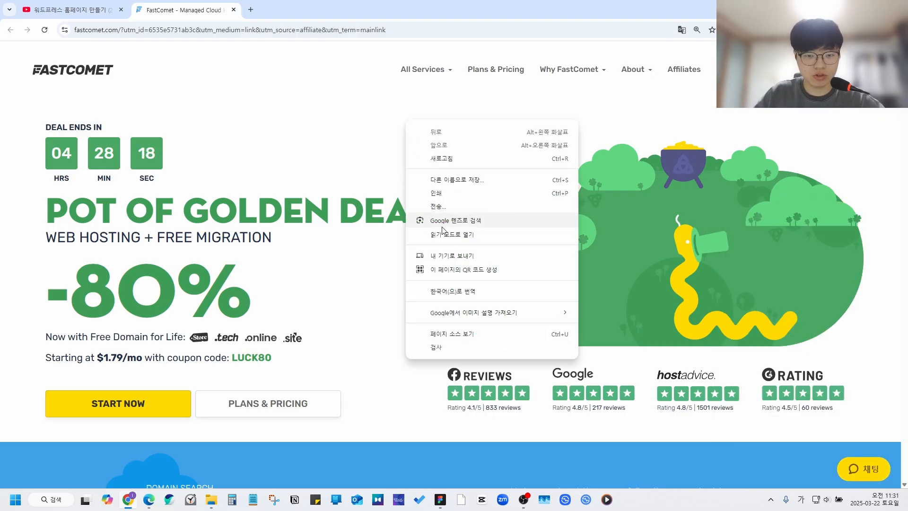
left_click(454, 288)
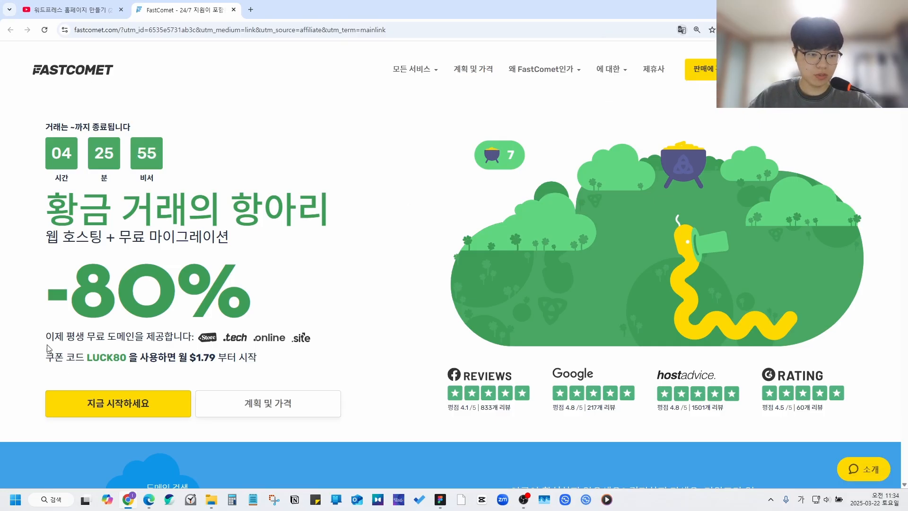
left_click_drag(46, 337, 196, 341)
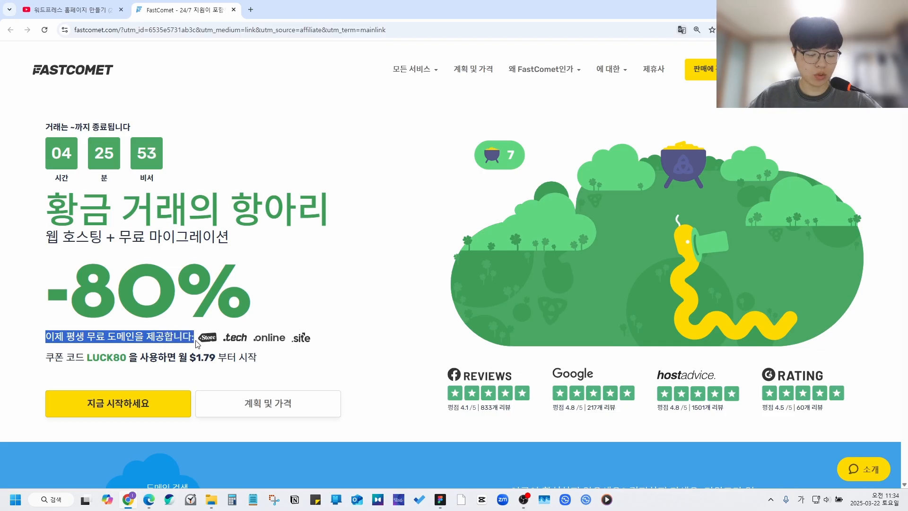
left_click(206, 348)
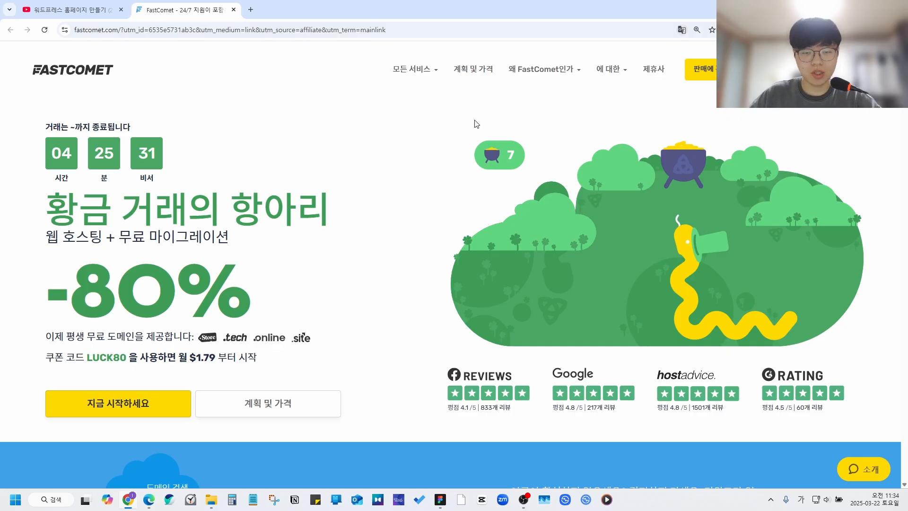
Step: Open 계획 및 가격 and review the 공유 호스팅 plan comparison table
left_click(475, 74)
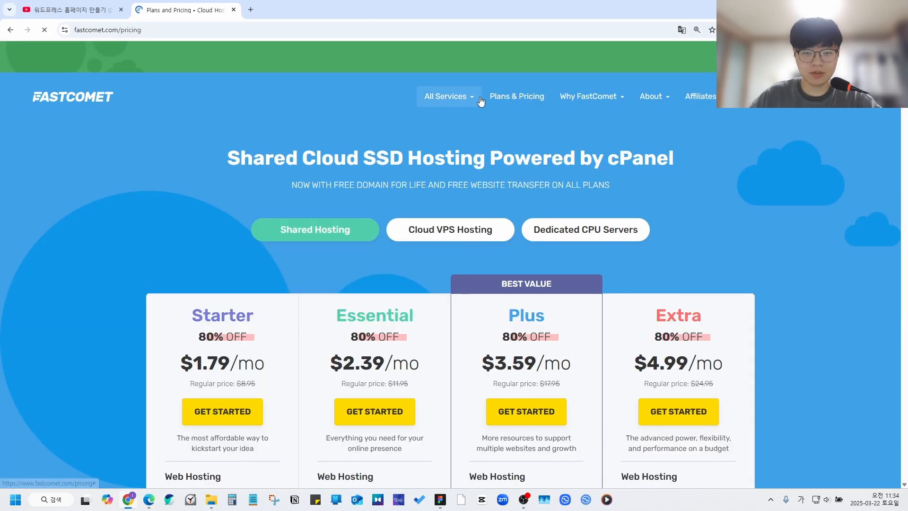
scroll(441, 140, "down", 4)
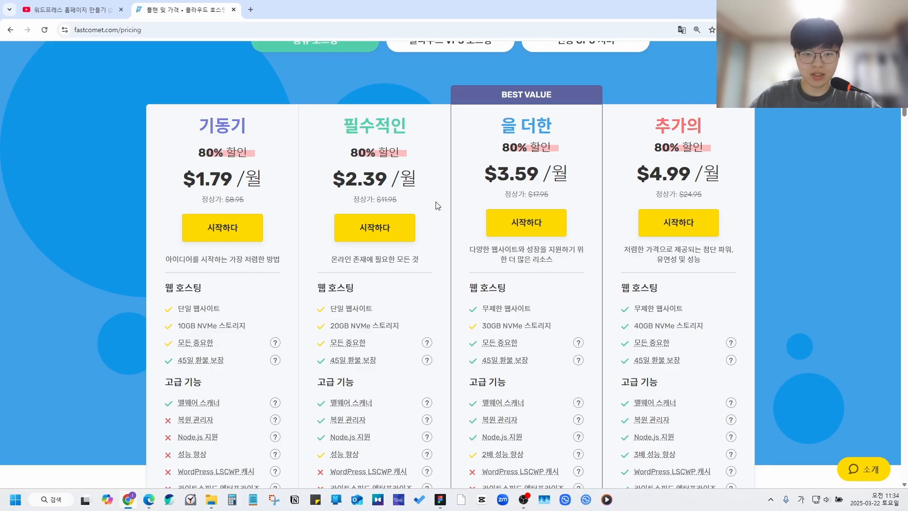
scroll(435, 206, "down", 3)
scroll(435, 206, "down", 9)
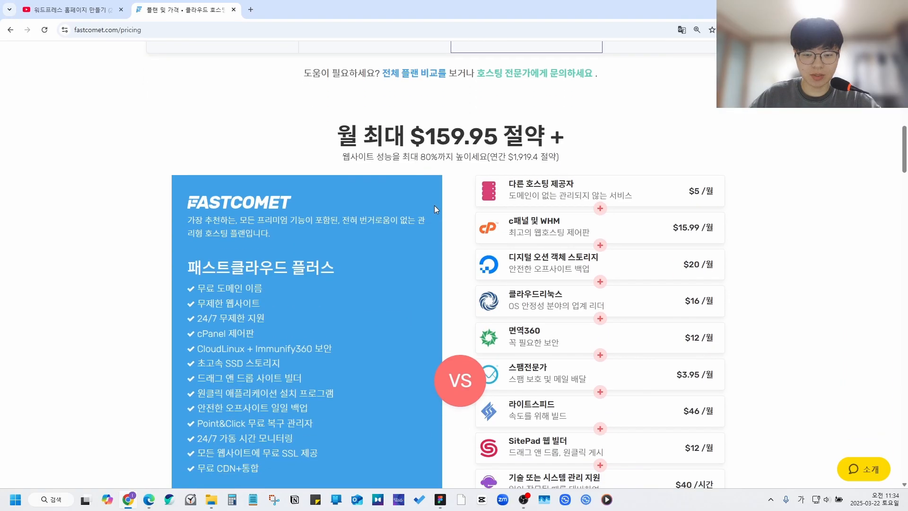
scroll(433, 205, "down", 12)
scroll(449, 208, "down", 1)
scroll(449, 208, "up", 1)
left_click_drag(444, 110, 494, 130)
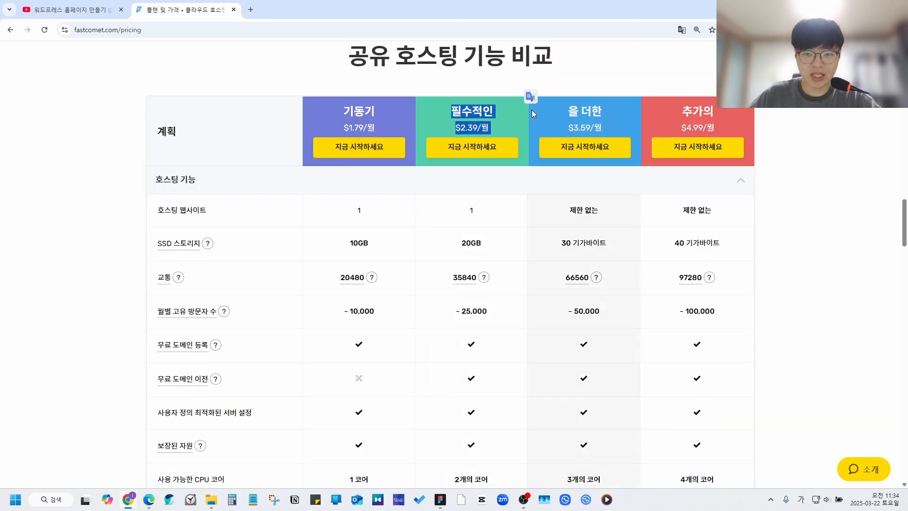
left_click(581, 114)
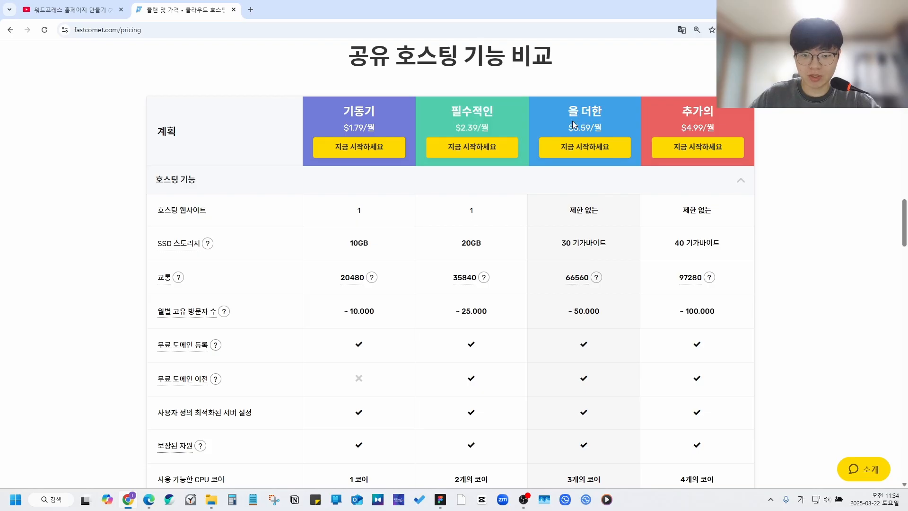
scroll(577, 118, "down", 1)
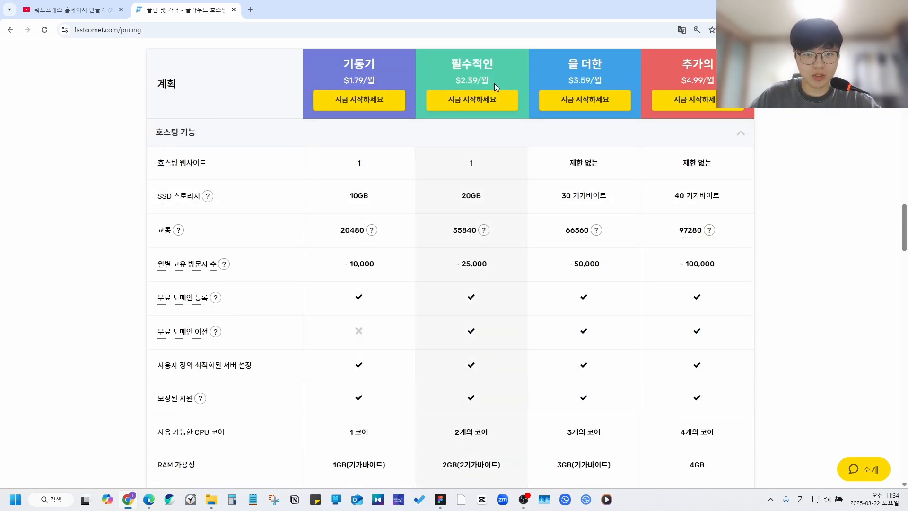
left_click_drag(158, 161, 290, 166)
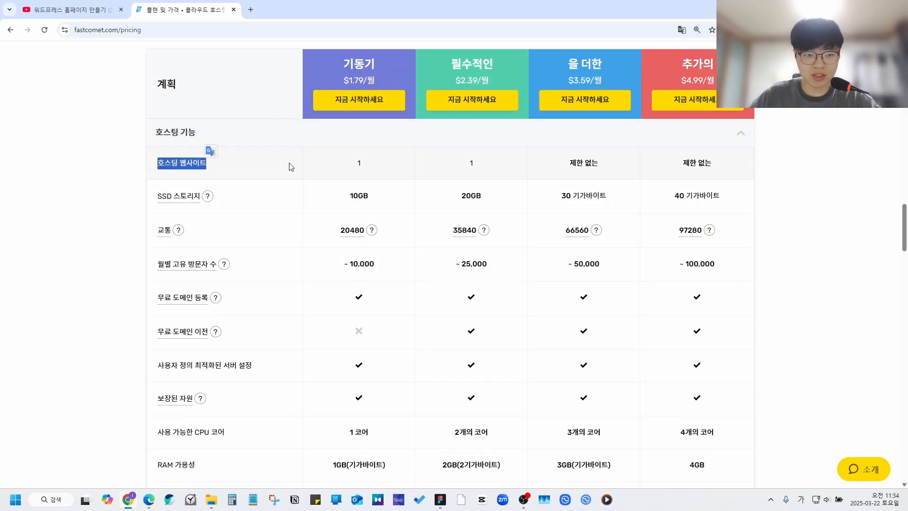
left_click(482, 163)
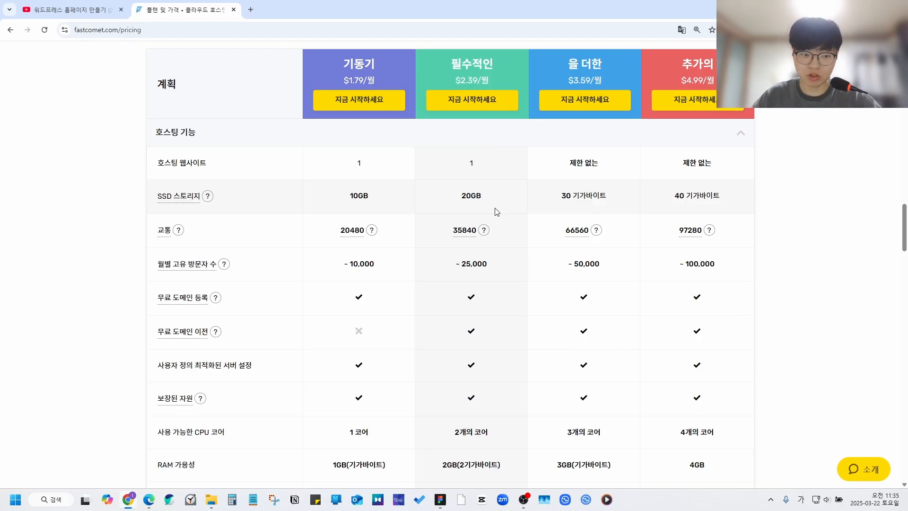
Step: Compare free website transfer counts, then start ordering the 필수적인 plan at $2.39/월
scroll(478, 209, "down", 5)
mouse_move(220, 336)
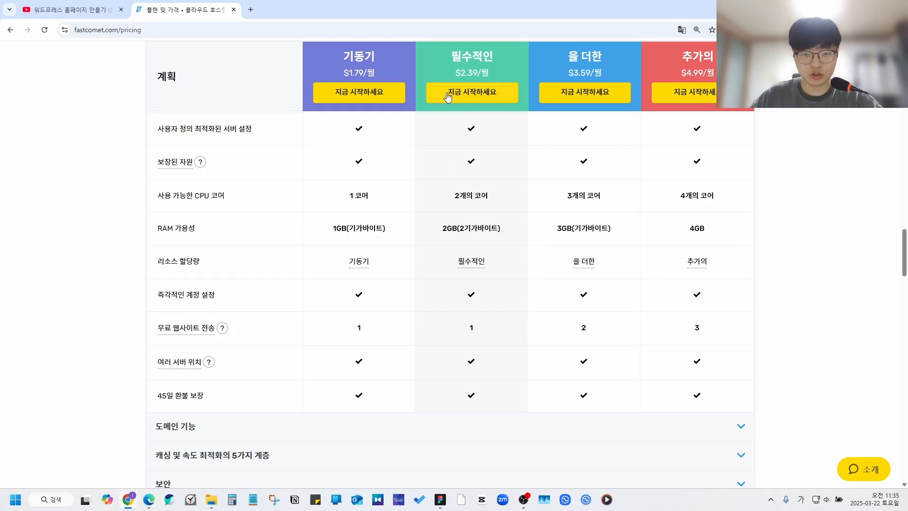
double_click(471, 328)
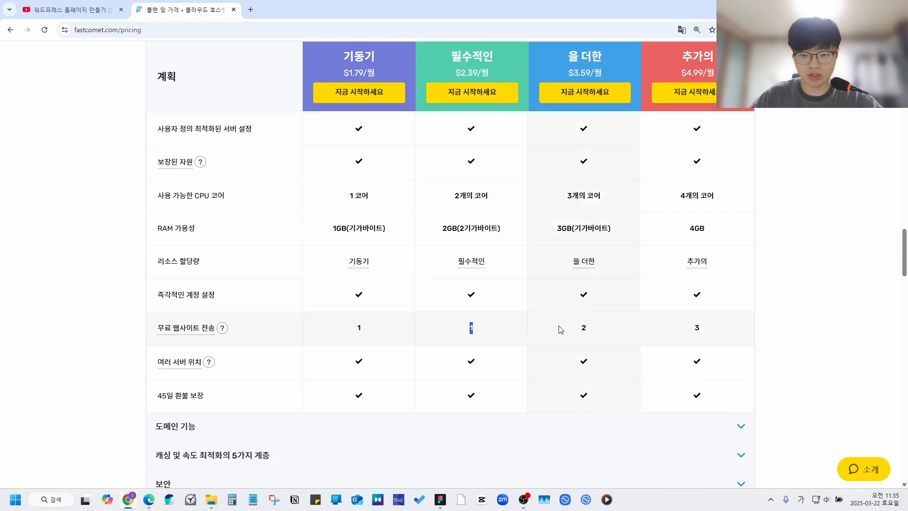
double_click(583, 333)
left_click(512, 318)
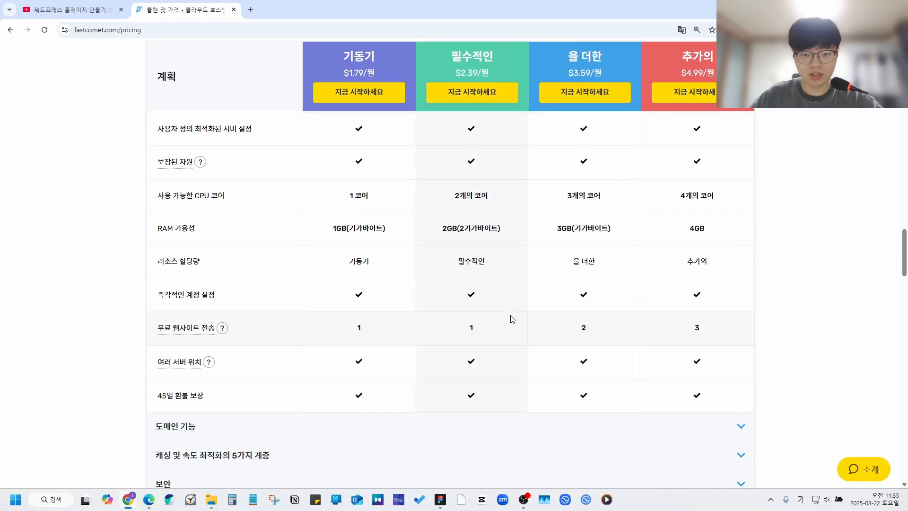
scroll(510, 318, "up", 1)
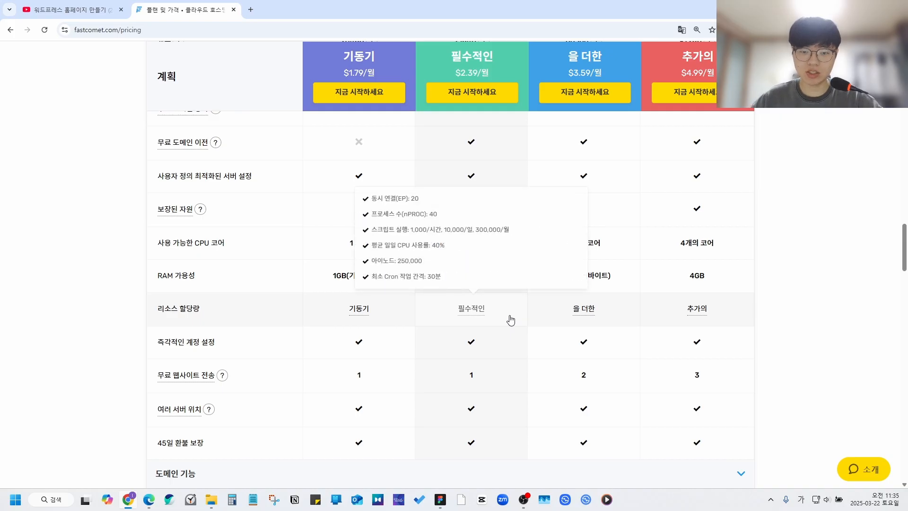
scroll(523, 258, "up", 6)
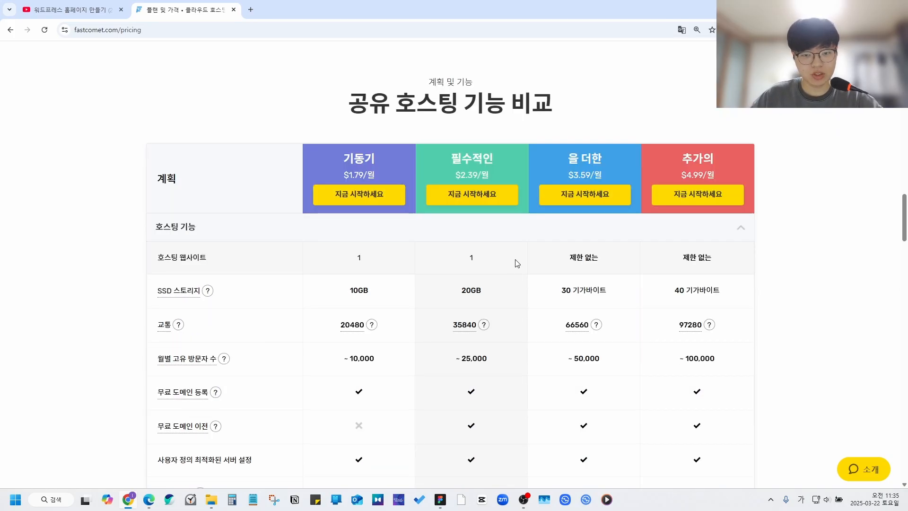
left_click(476, 197)
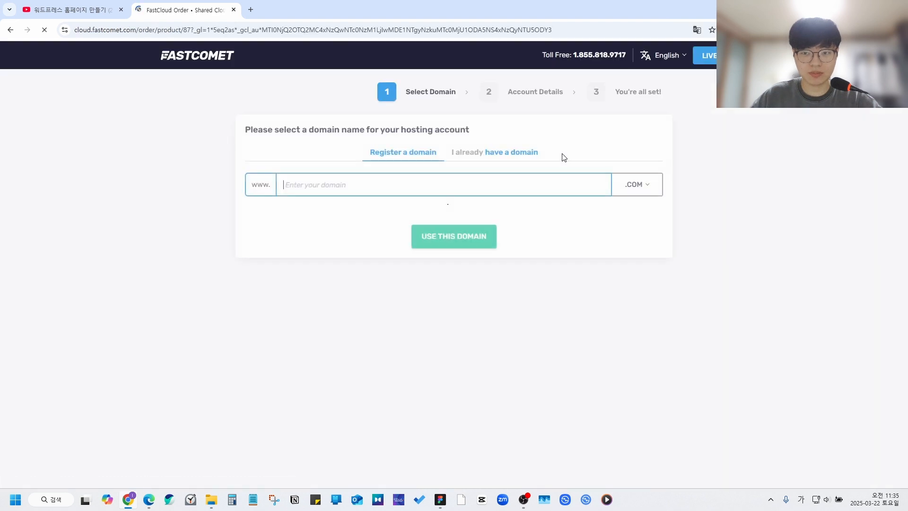
Step: Dismiss the translation prompt and set the order page language to 한국어
left_click(696, 30)
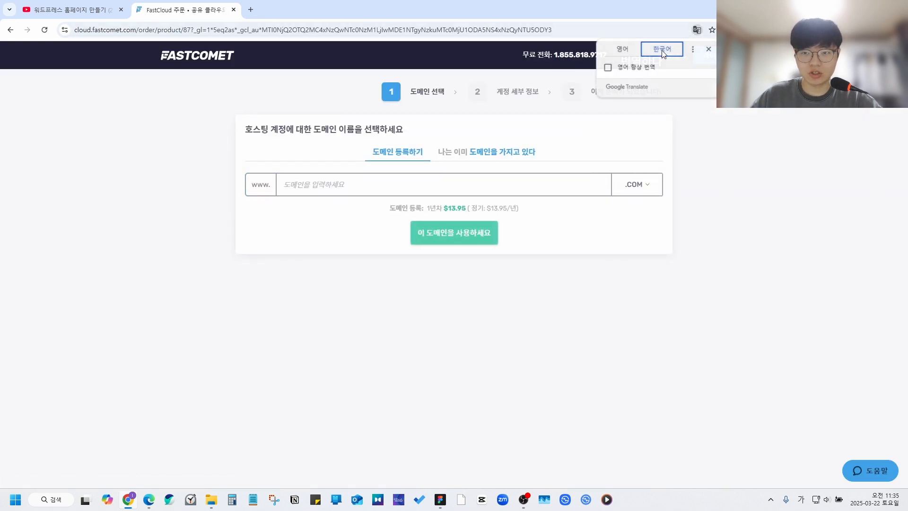
left_click(619, 50)
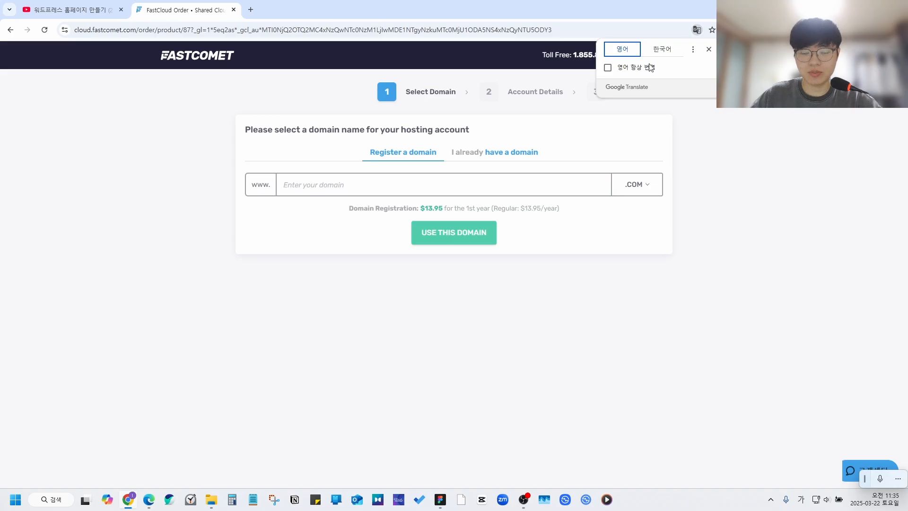
left_click(707, 50)
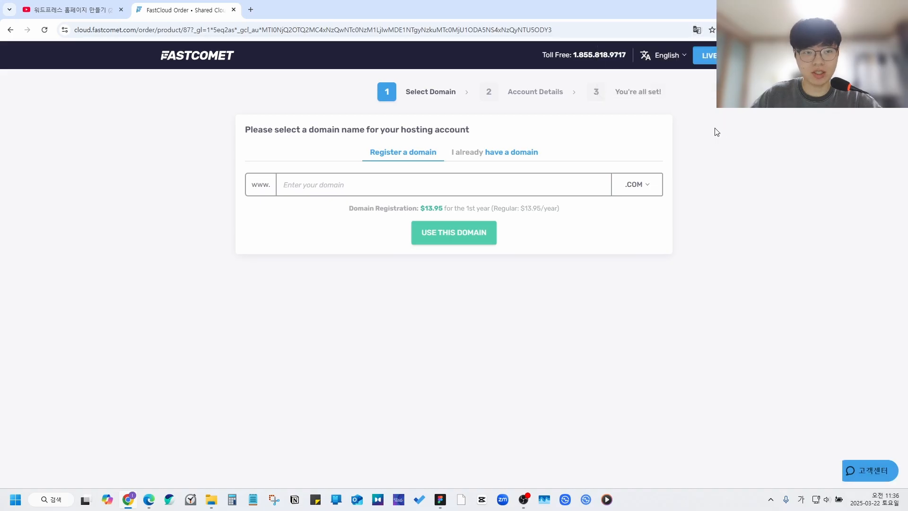
left_click(667, 57)
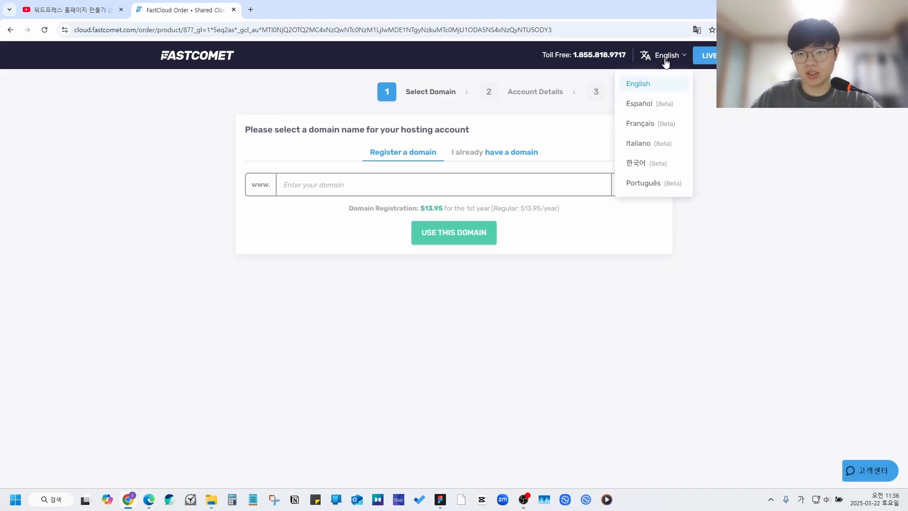
left_click(660, 163)
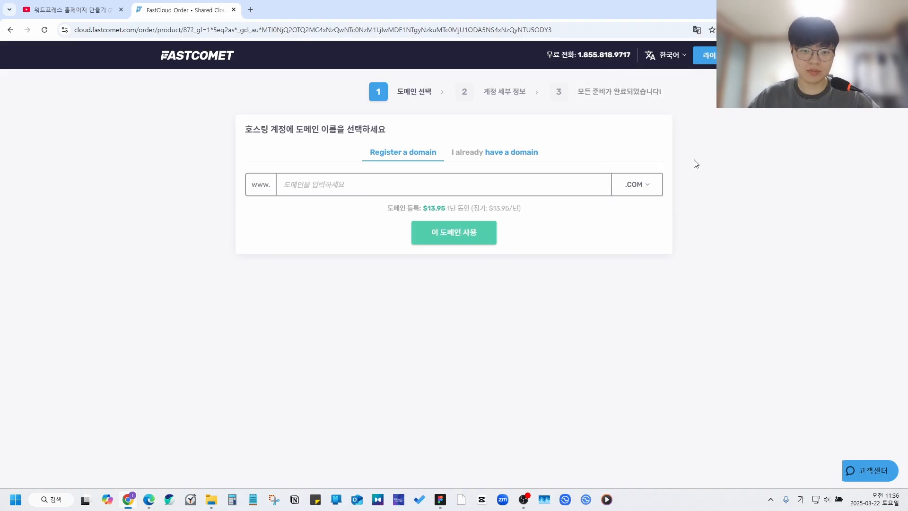
Step: Enter the domain name with the free .site extension and continue to account details
left_click(403, 186)
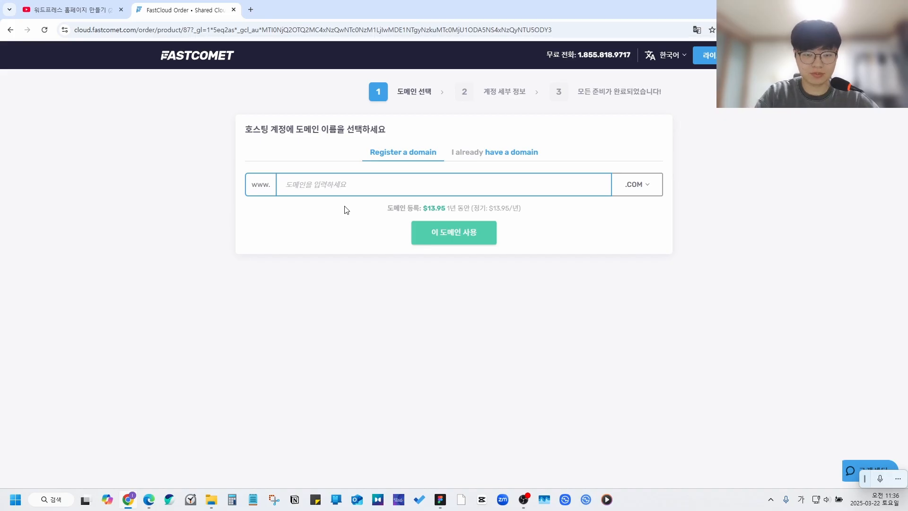
type("leeyonghyundemosite2")
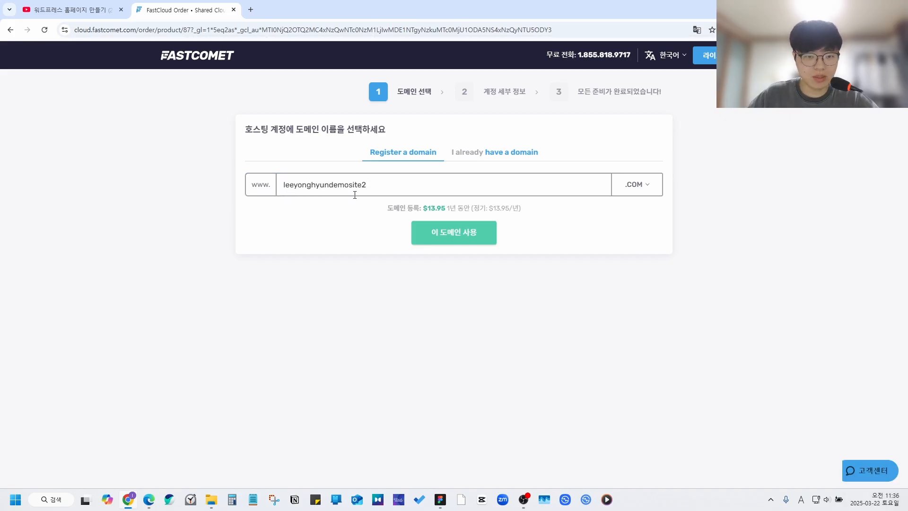
left_click(635, 192)
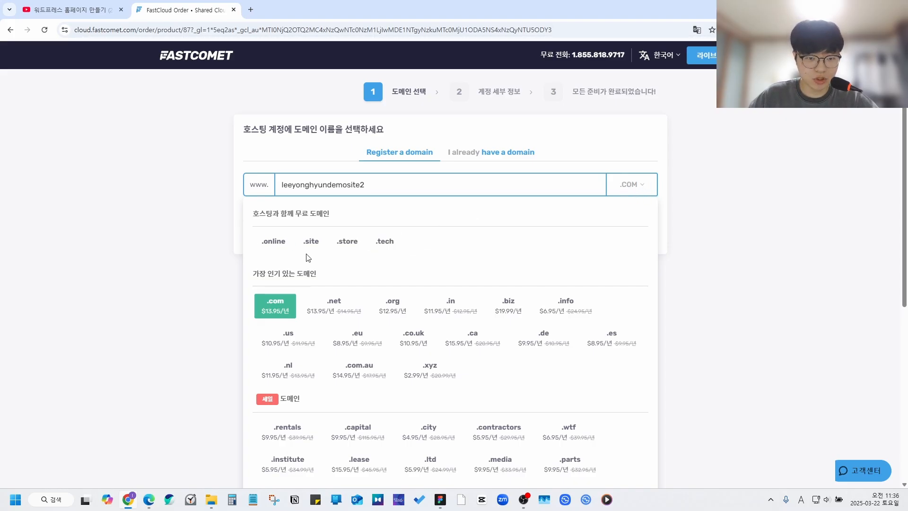
left_click(310, 242)
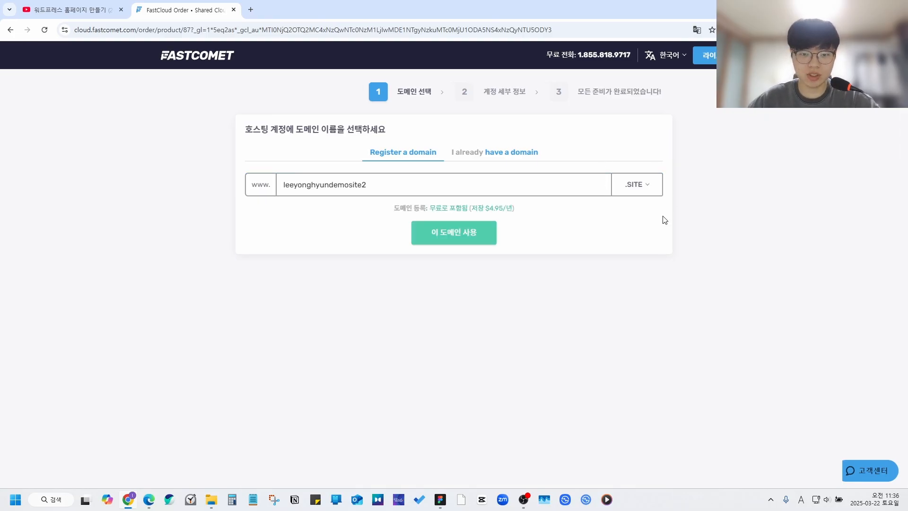
left_click(448, 237)
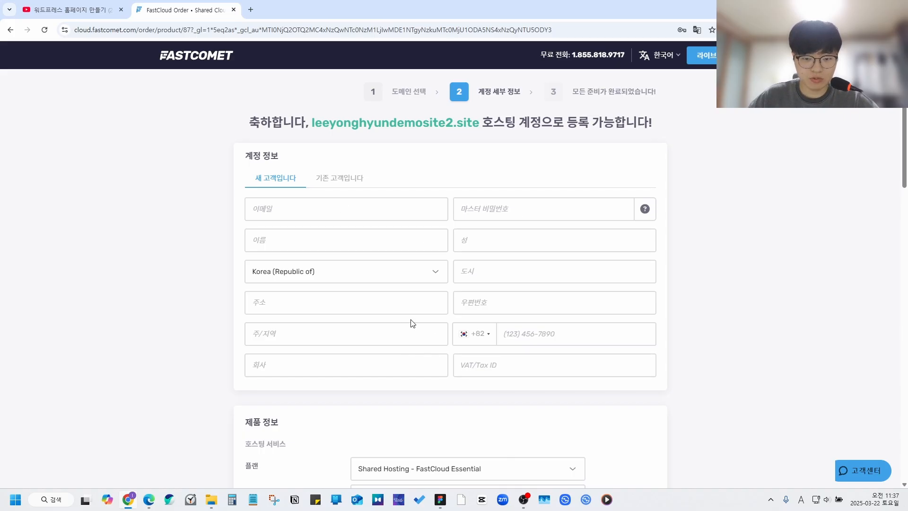
Step: Keep FastCloud Essential as the plan and Tokyo as the datacenter location
scroll(473, 338, "down", 1)
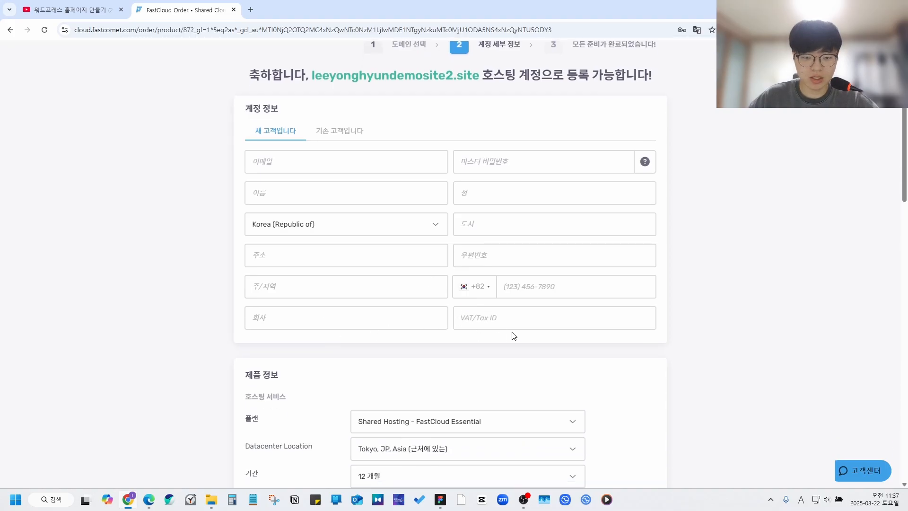
scroll(336, 210, "up", 1)
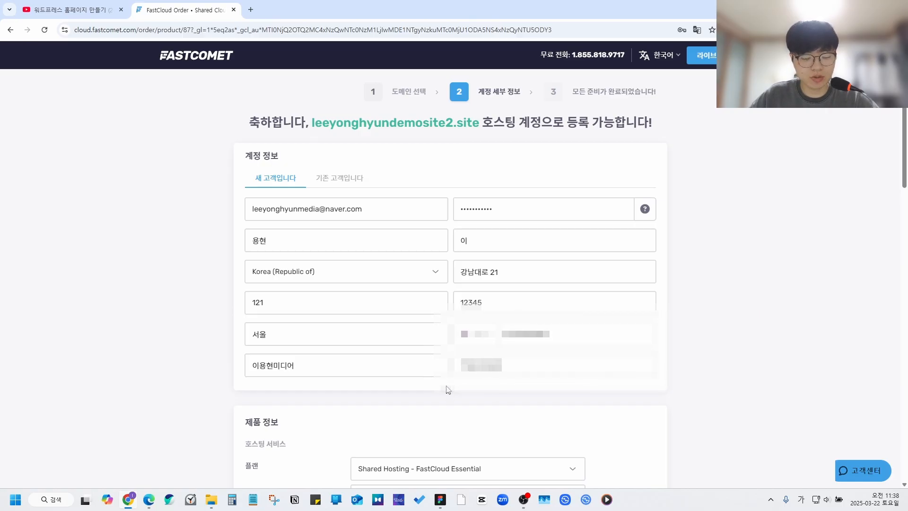
scroll(446, 389, "down", 7)
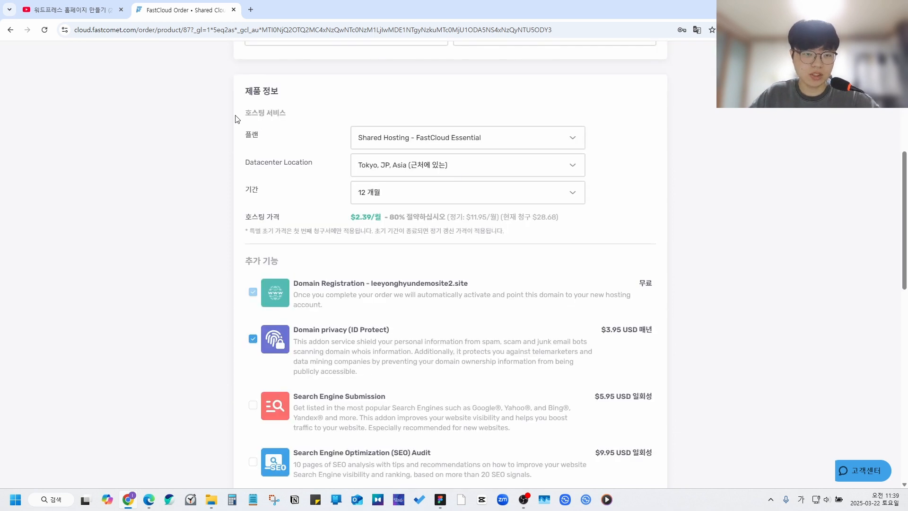
left_click(384, 136)
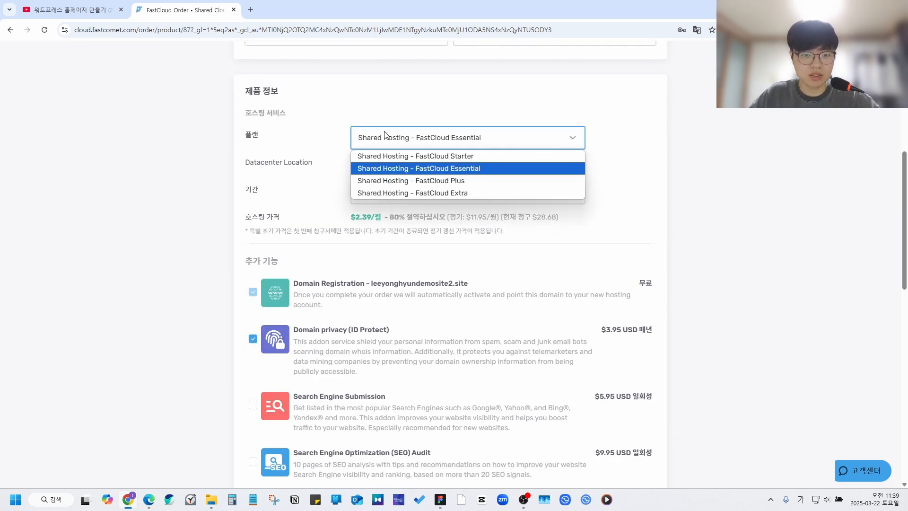
left_click(403, 170)
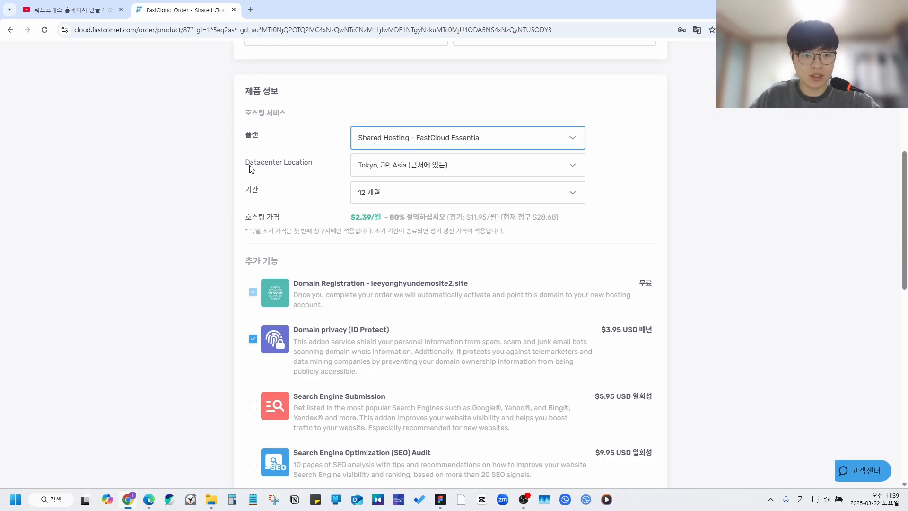
left_click(419, 171)
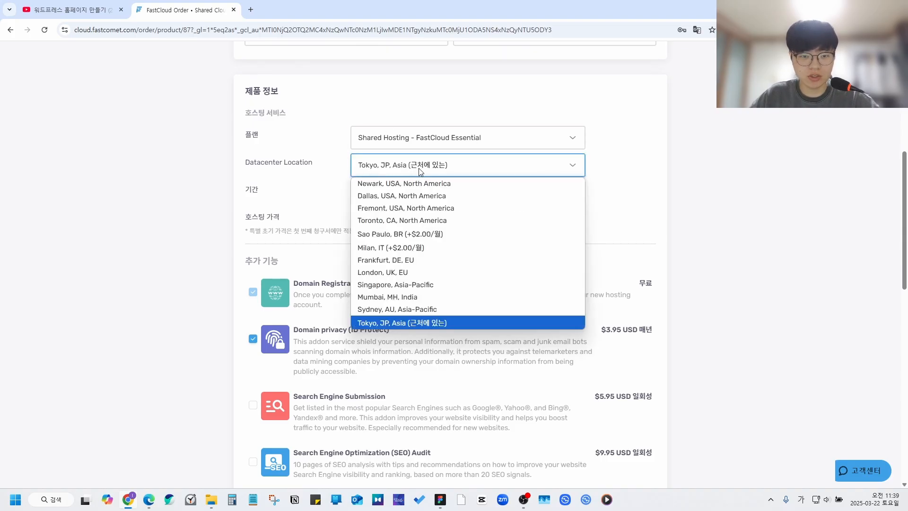
left_click(411, 321)
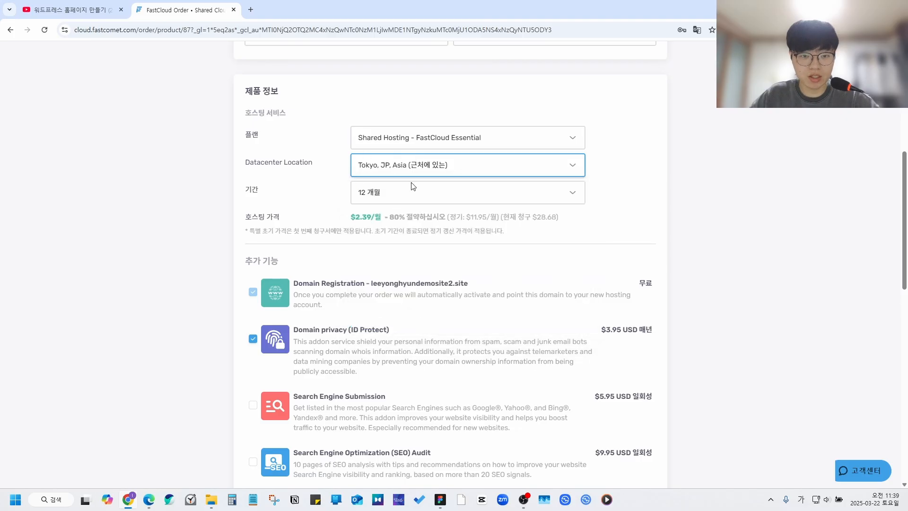
left_click(292, 197)
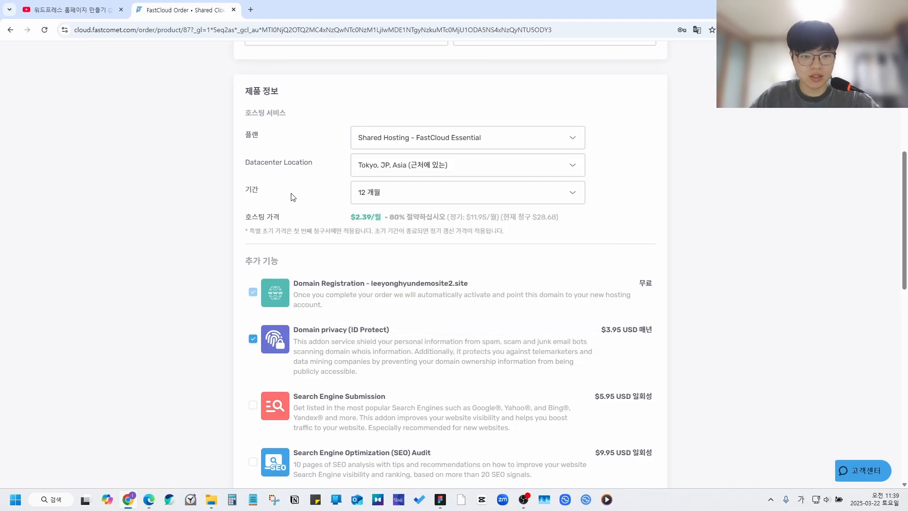
Step: Keep the 12 개월 billing period, noting $2.39/월 versus the regular $11.95/월
left_click(371, 197)
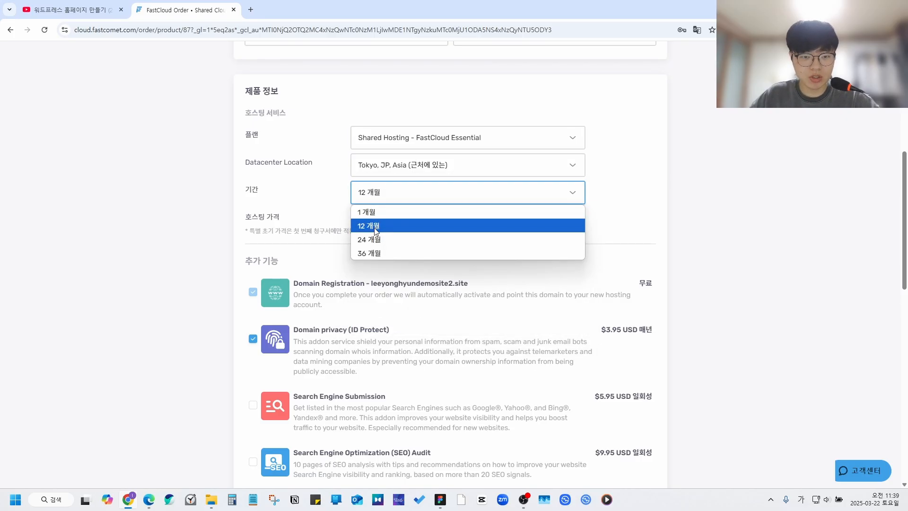
left_click(329, 210)
left_click(387, 203)
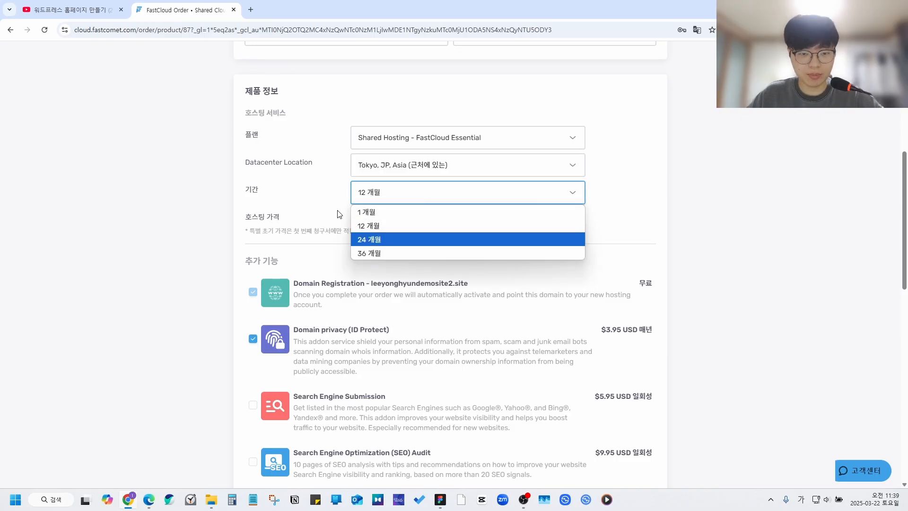
left_click(374, 228)
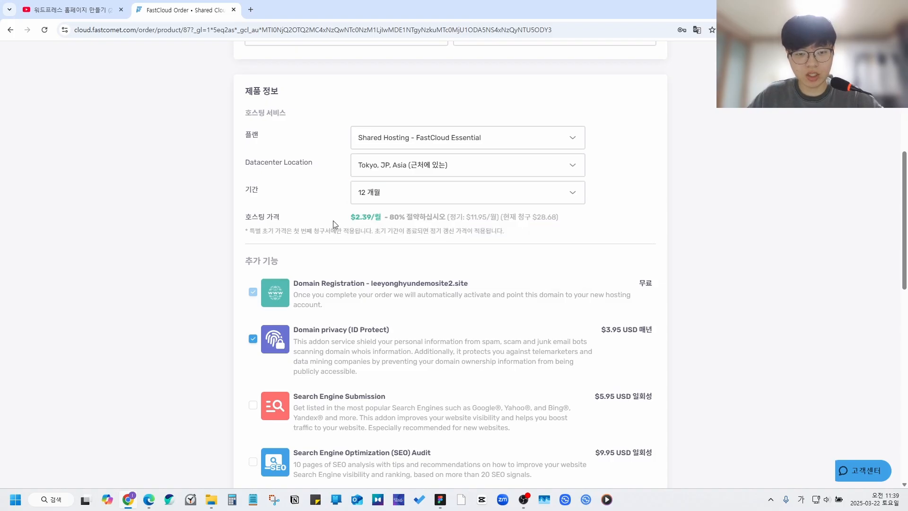
left_click_drag(353, 218, 378, 217)
left_click(382, 229)
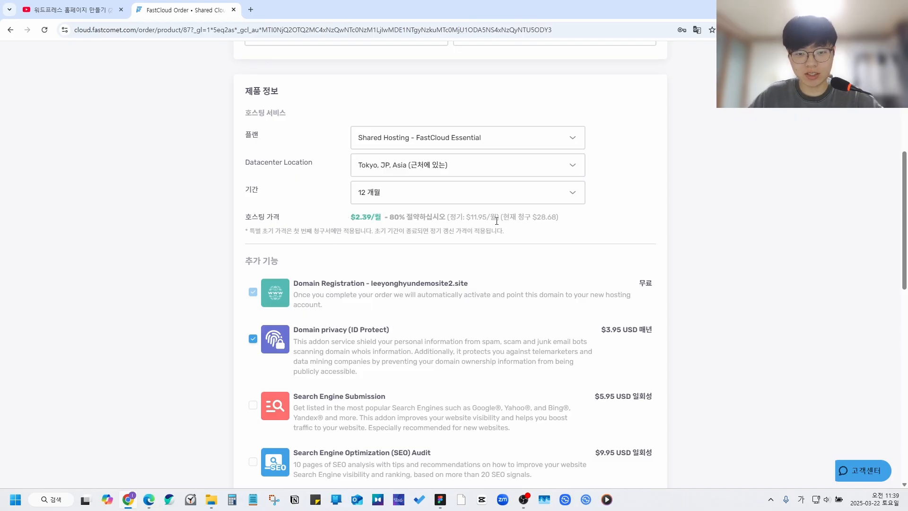
left_click_drag(499, 220, 465, 225)
left_click(489, 233)
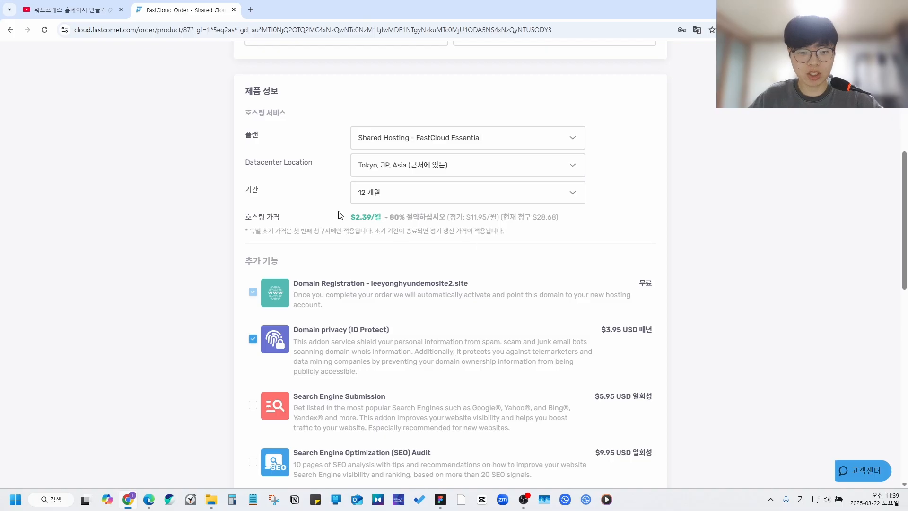
left_click(400, 202)
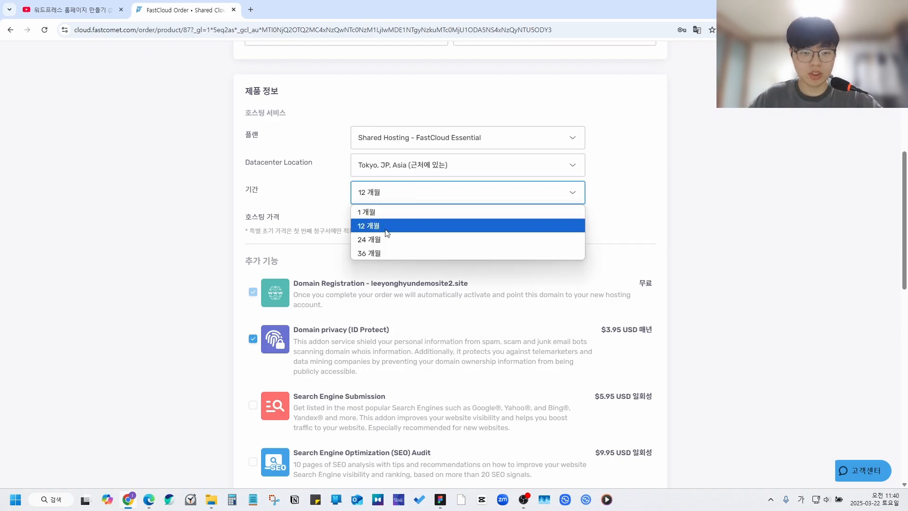
left_click(372, 226)
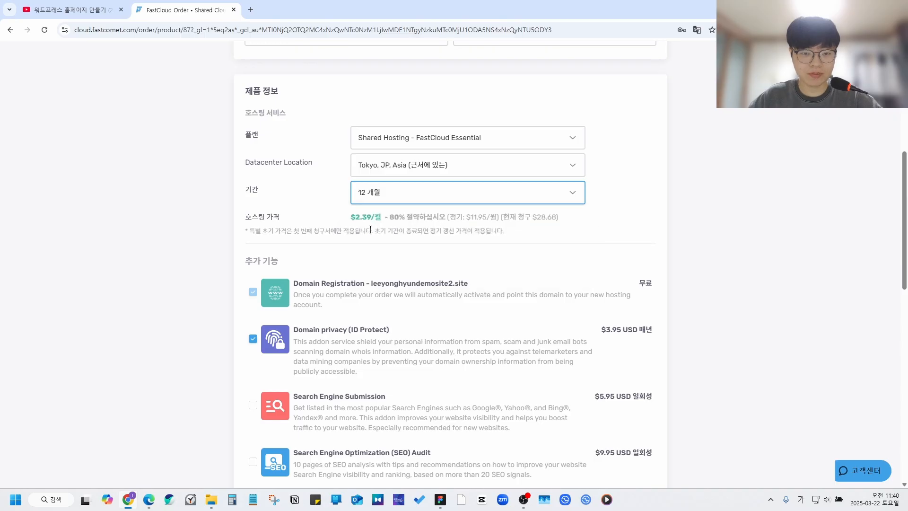
scroll(378, 224, "down", 2)
Step: Uncheck Domain privacy (ID Protect) under 추가 기능, leaving a $28.68 total
scroll(389, 218, "down", 2)
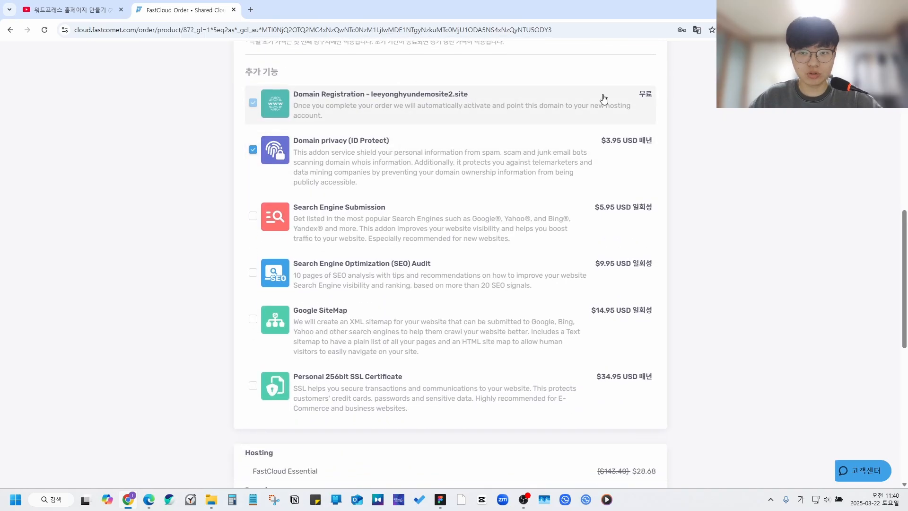
scroll(314, 199, "up", 1)
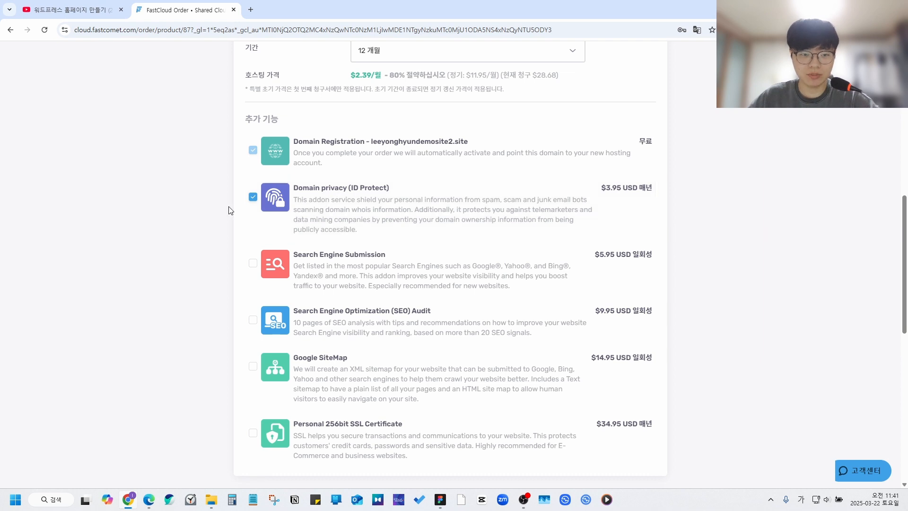
left_click(253, 196)
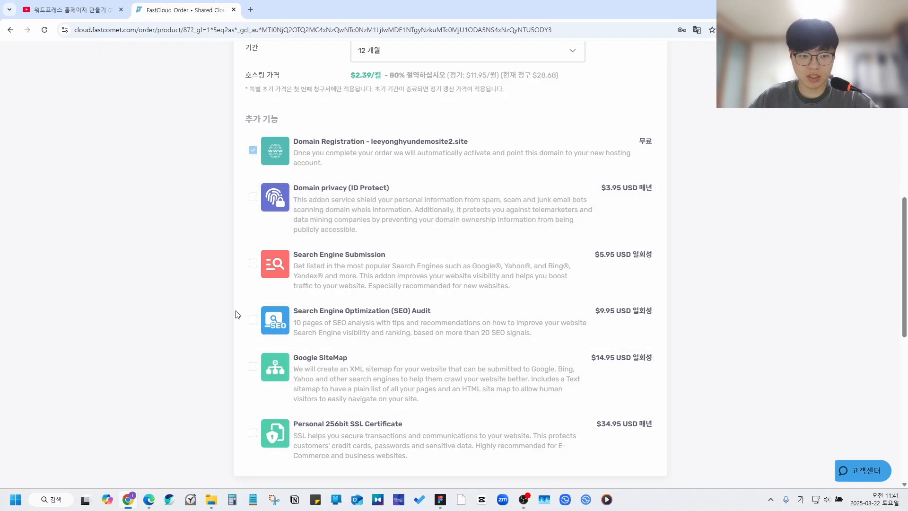
scroll(198, 250, "down", 1)
scroll(198, 250, "down", 8)
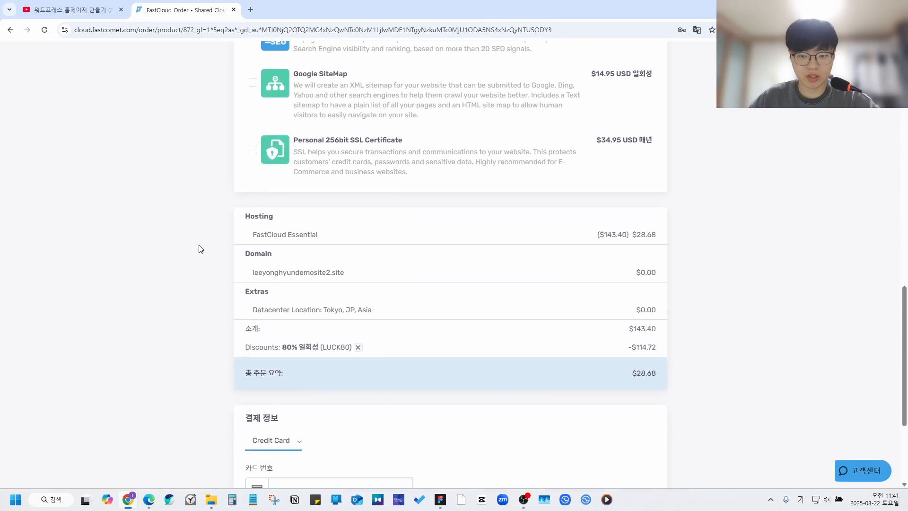
Step: Accept the terms of service and submit the order with 주문하기
scroll(199, 251, "down", 1)
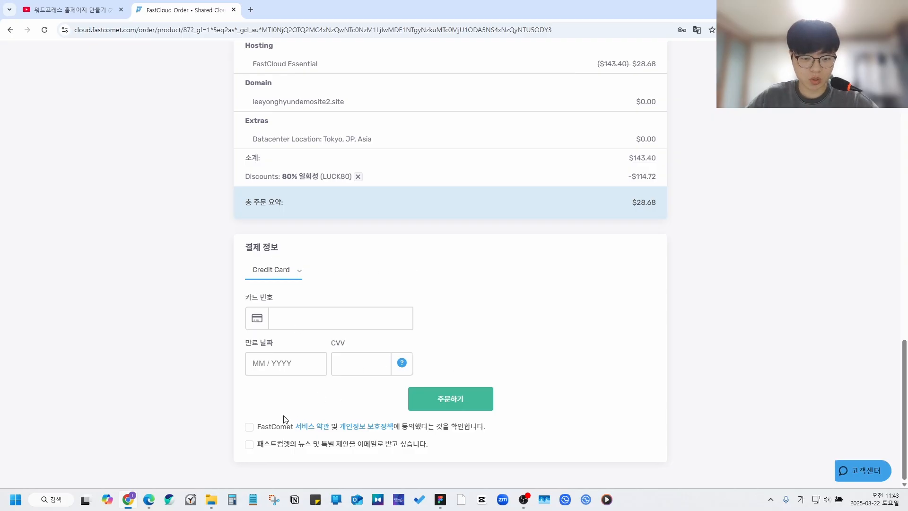
left_click(249, 427)
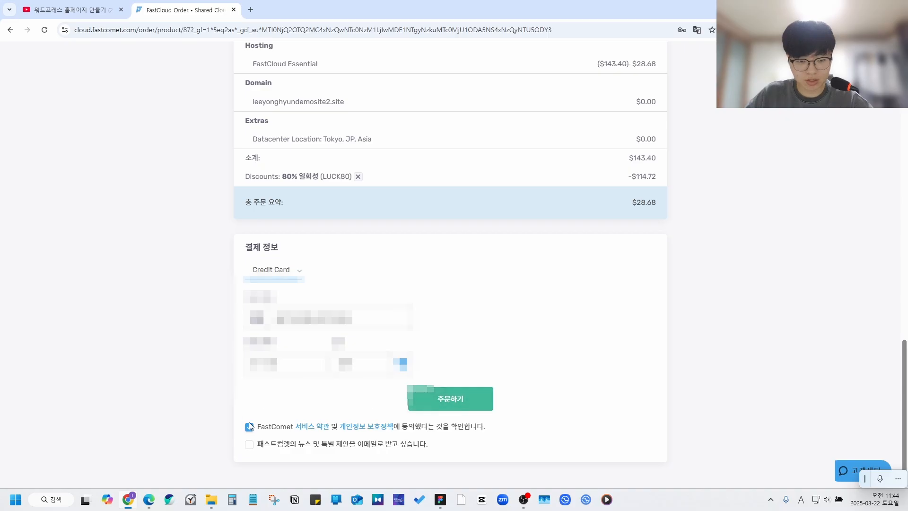
left_click(454, 401)
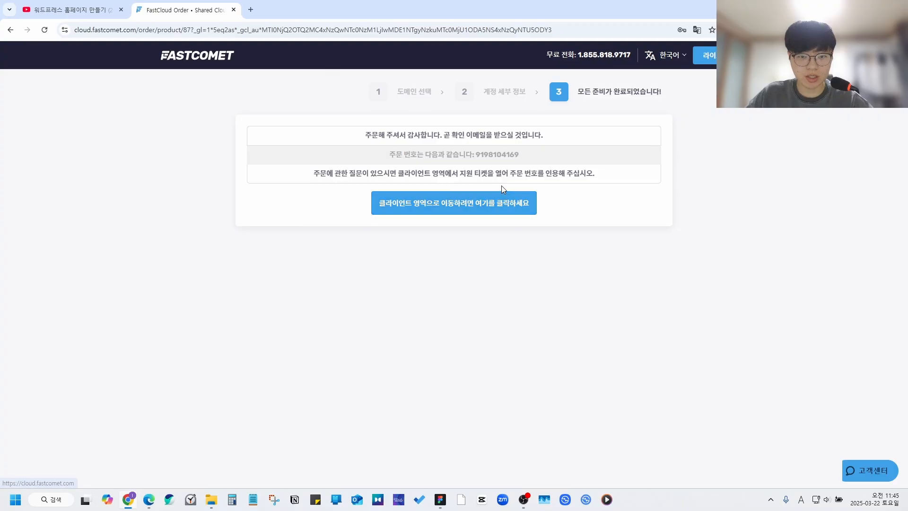
Step: Go to the client area and close the Welcome window and the tour offer
left_click(464, 206)
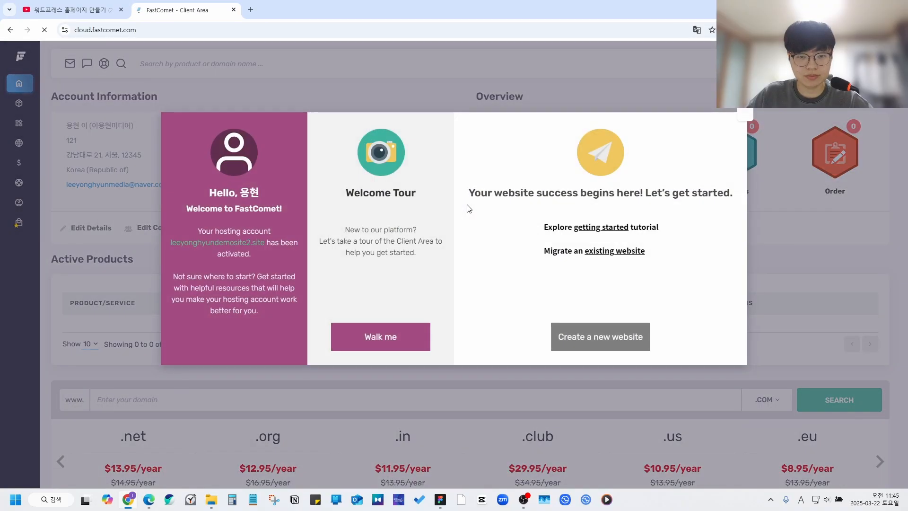
left_click(744, 114)
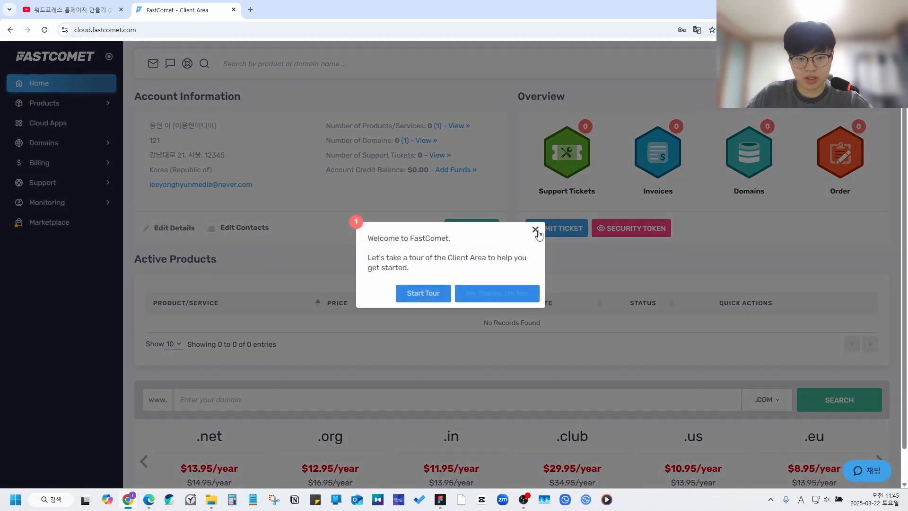
left_click(535, 229)
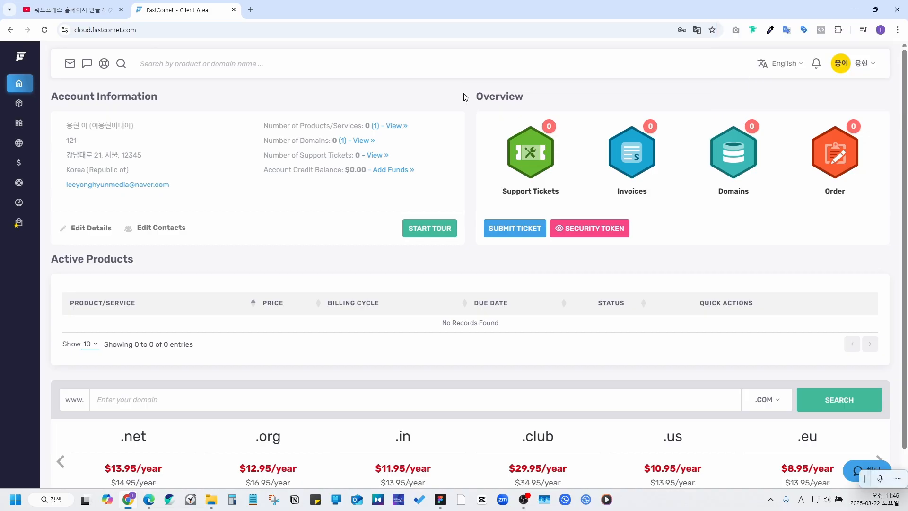
Step: Set the client area language to 한국어 and close the Google Translate prompt
left_click(790, 70)
left_click(769, 174)
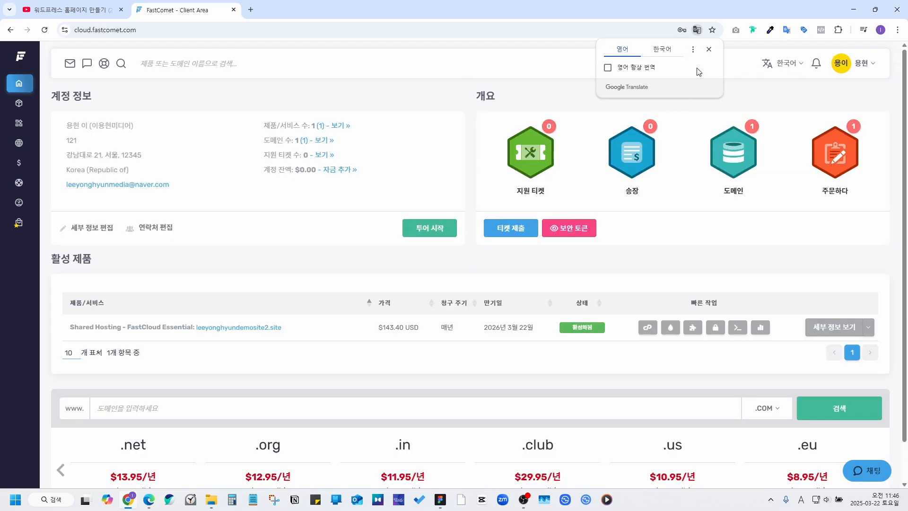
left_click(709, 49)
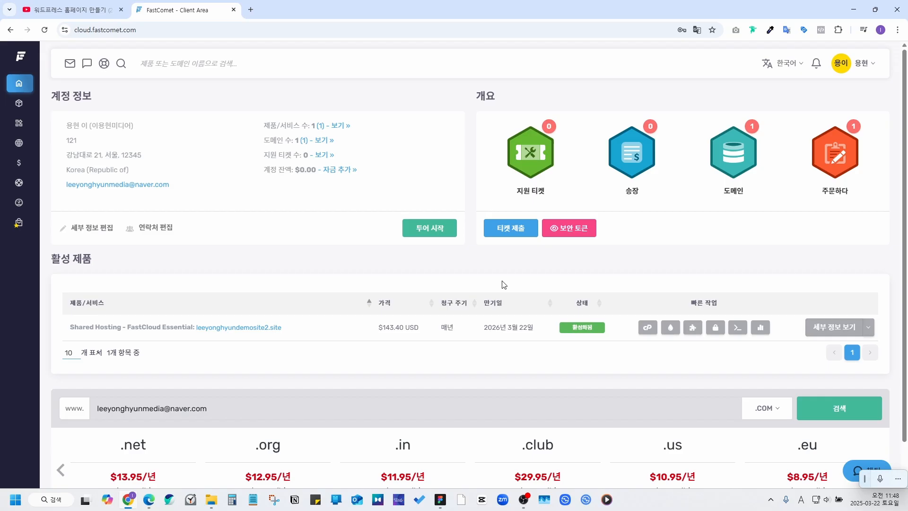
left_click(82, 7)
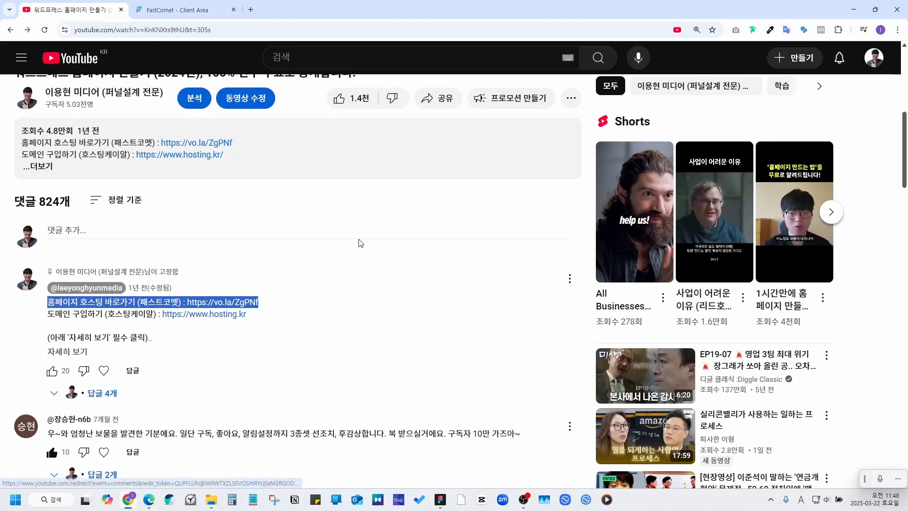
left_click(346, 257)
left_click(84, 351)
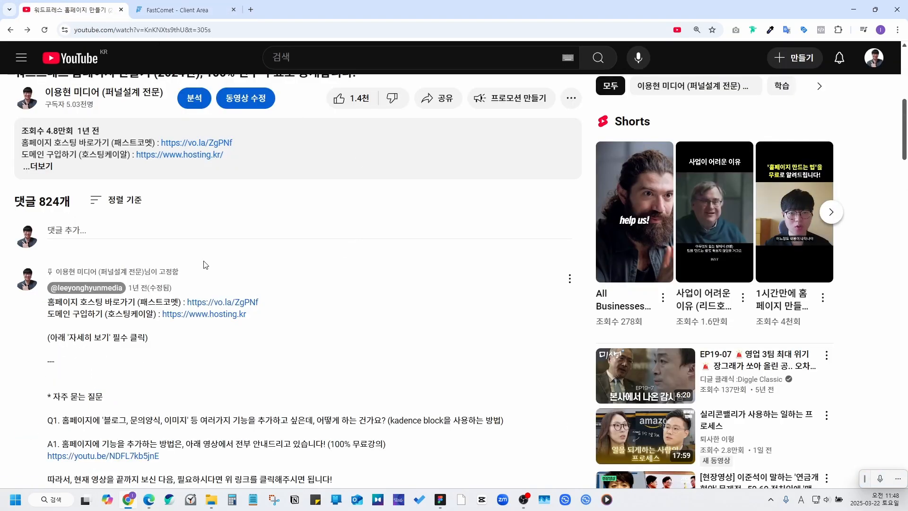
scroll(83, 239, "down", 4)
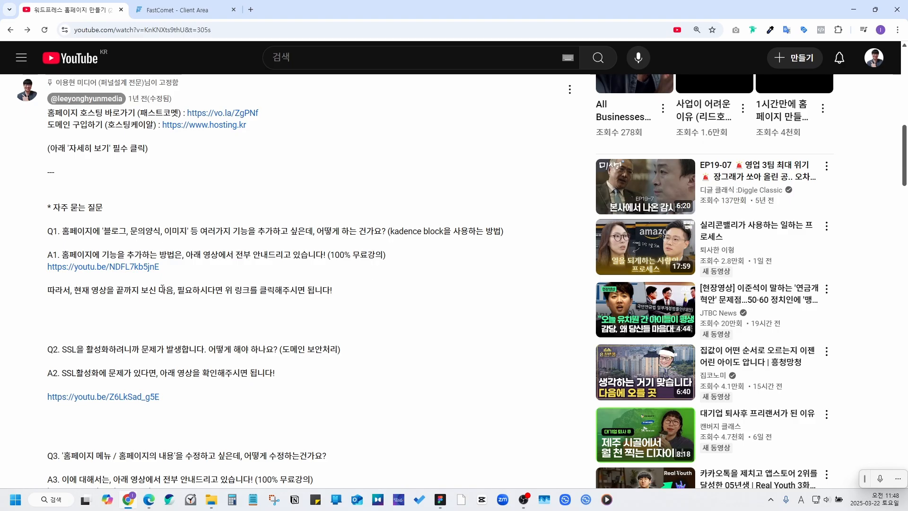
left_click_drag(69, 231, 412, 235)
left_click(407, 243)
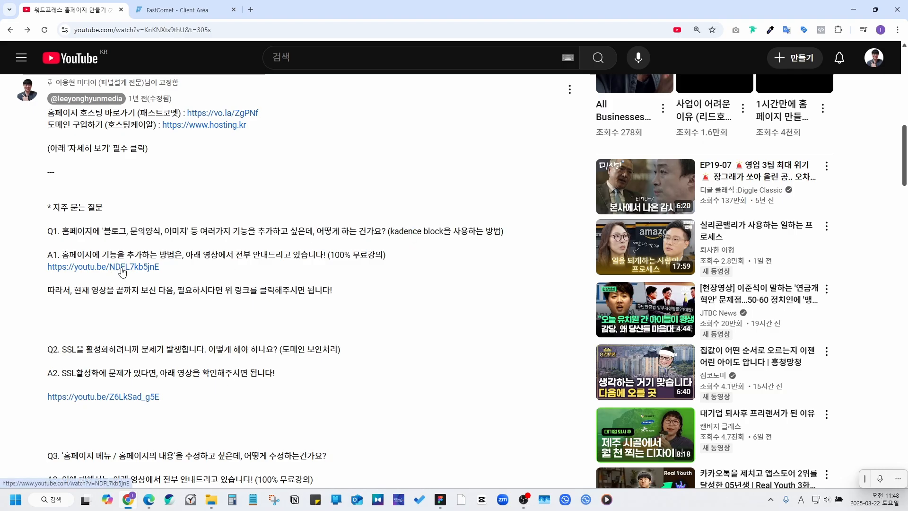
scroll(113, 277, "down", 2)
left_click_drag(84, 255, 342, 256)
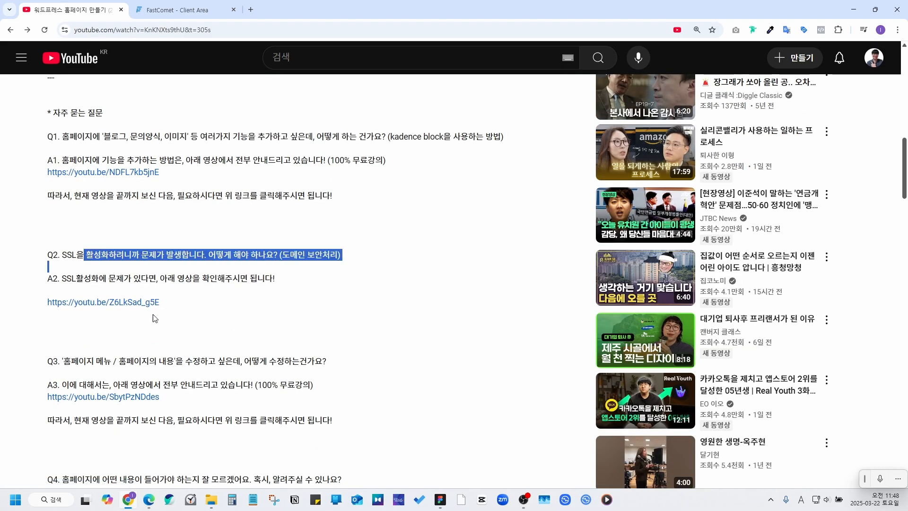
left_click(270, 223)
scroll(279, 236, "up", 2)
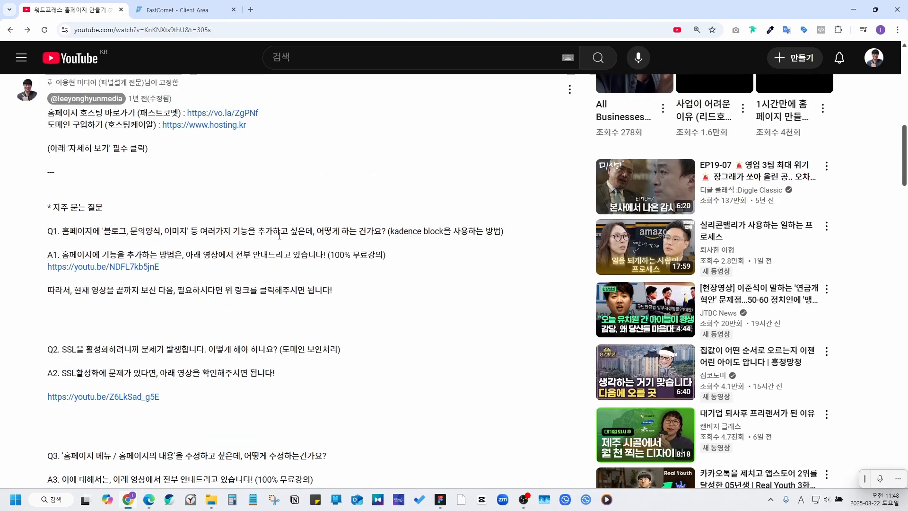
left_click(172, 10)
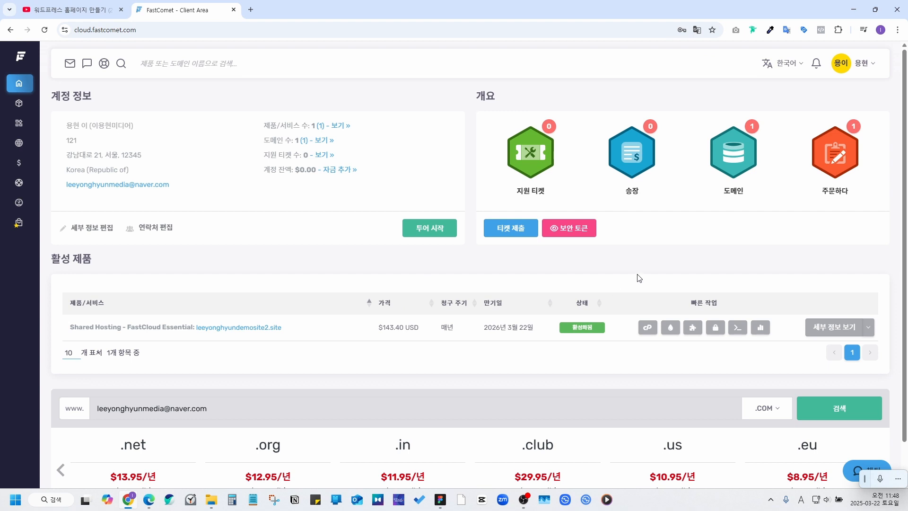
Step: Open SSL management for the hosting product using the account's master password
left_click(714, 330)
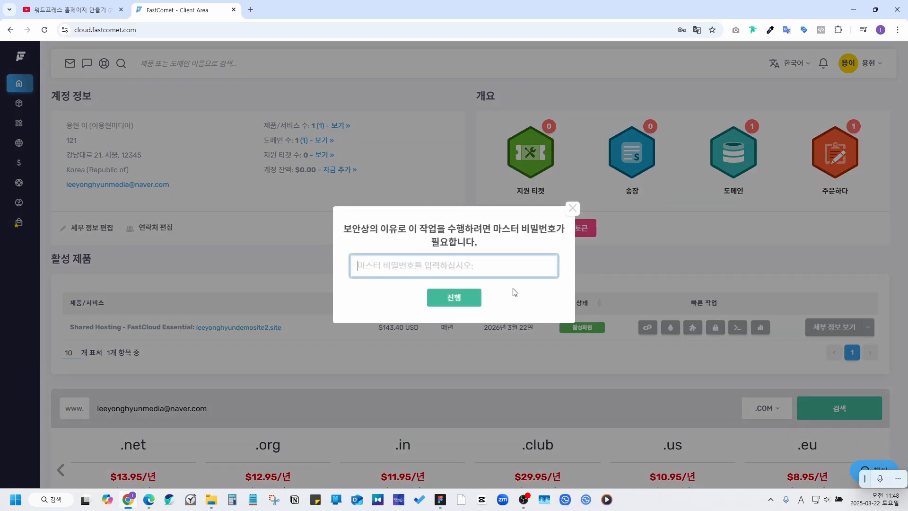
key("ctrl+v")
left_click(454, 297)
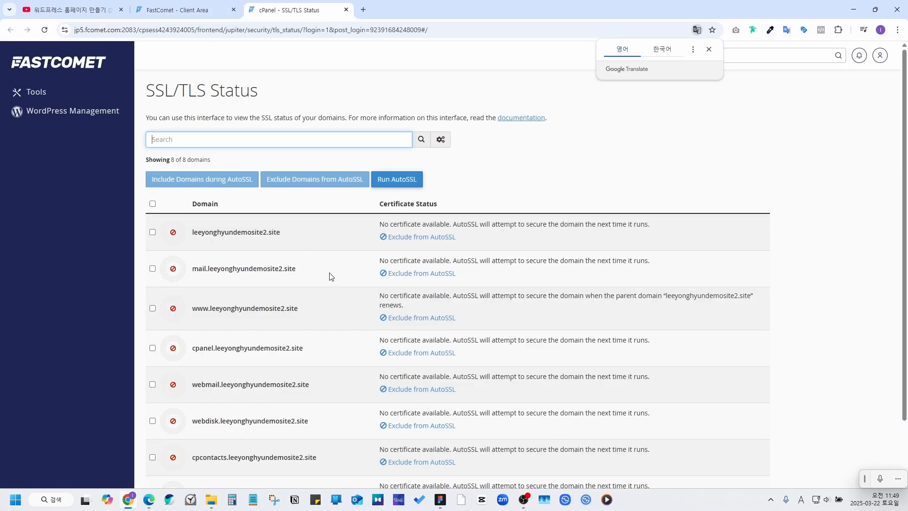
Step: Run AutoSSL on all 8 domains in SSL/TLS Status, then go back to FastComet
left_click(152, 204)
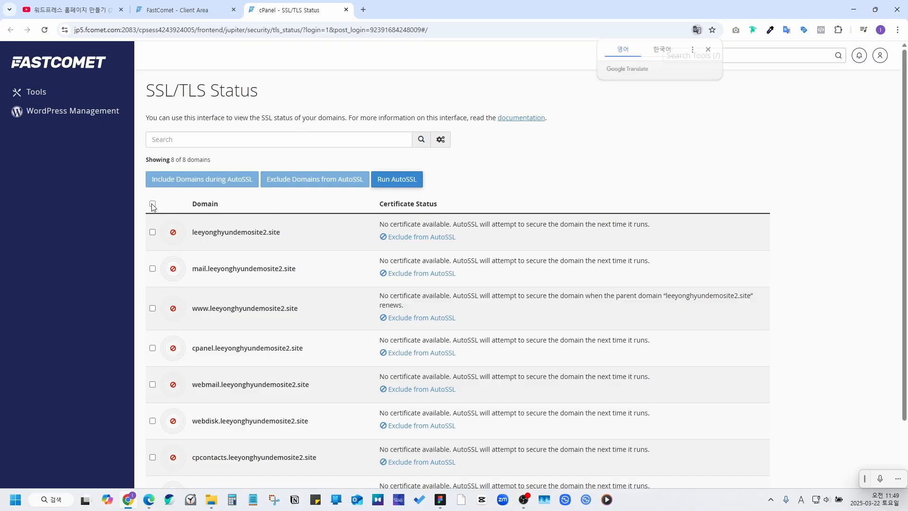
left_click(404, 184)
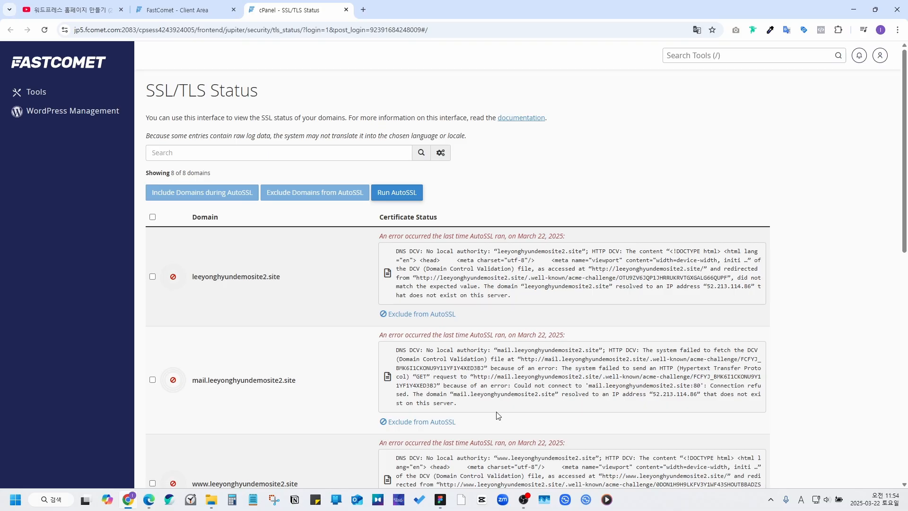
left_click(200, 13)
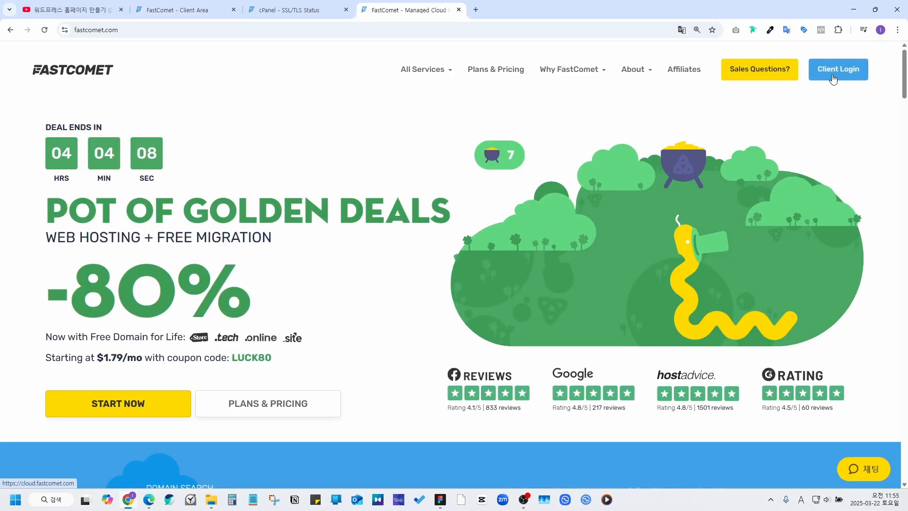
Step: Start a FastComet live chat and send the question asking support to fix the AutoSSL errors
left_click(187, 7)
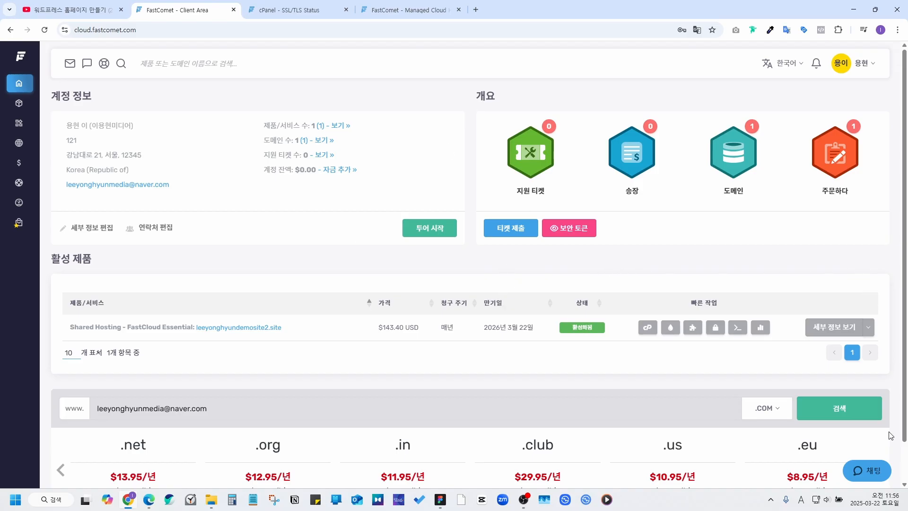
left_click(872, 471)
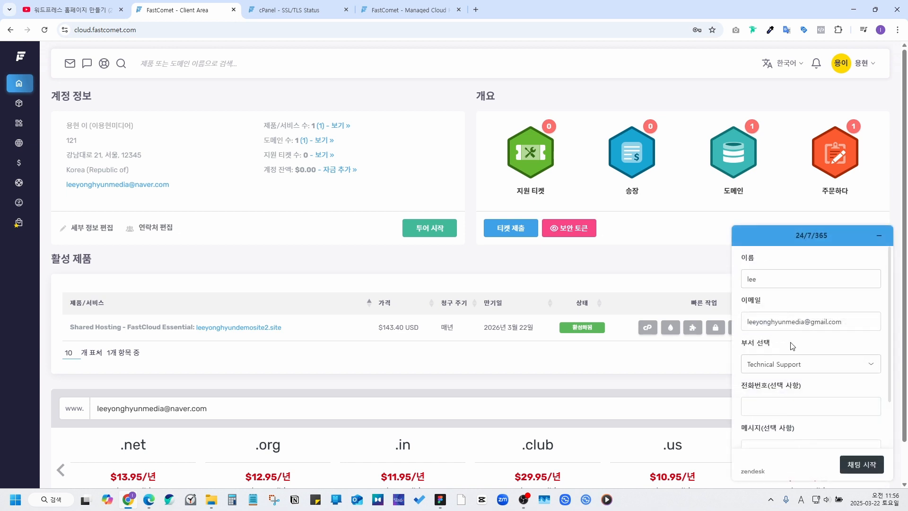
scroll(794, 368, "down", 2)
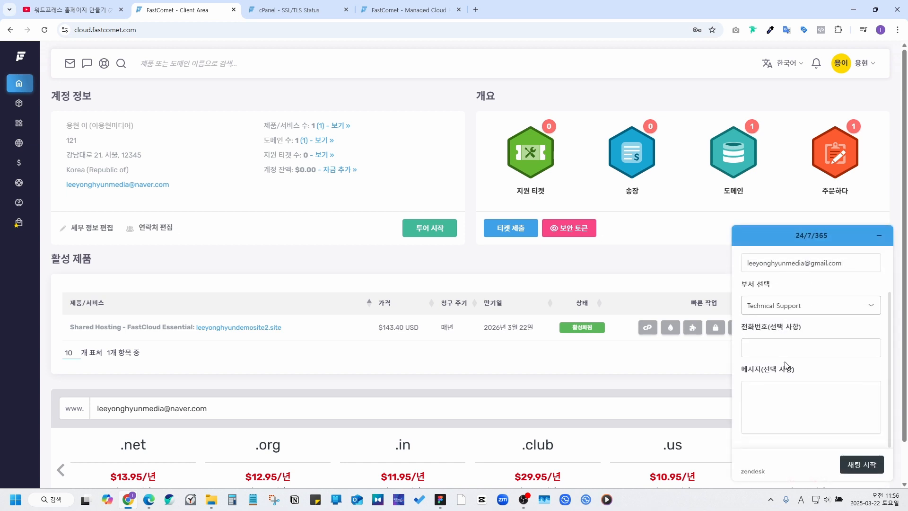
left_click(862, 464)
left_click(809, 437)
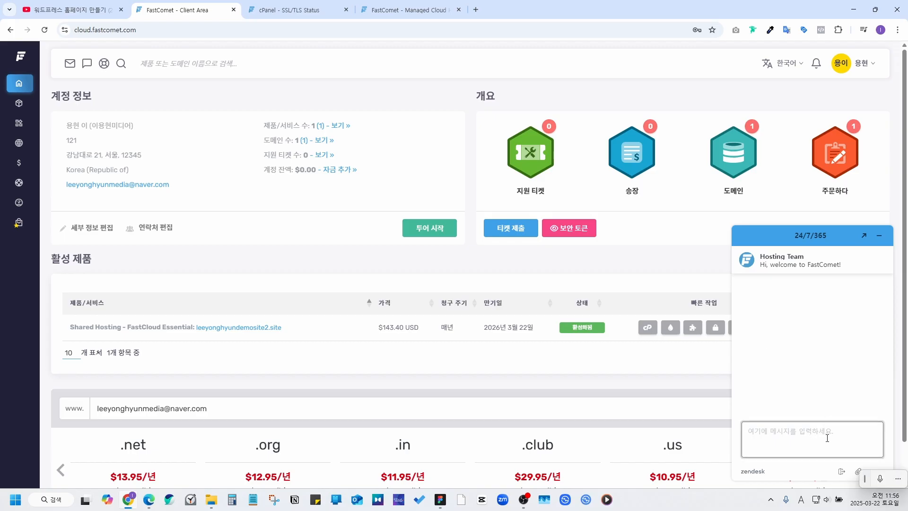
type("안녕하세요. 제가 AutoSSL을 설치하려는데 자꾸 오류가 발생합니다. SSL을 대신 설치해 주실 수 있나요?")
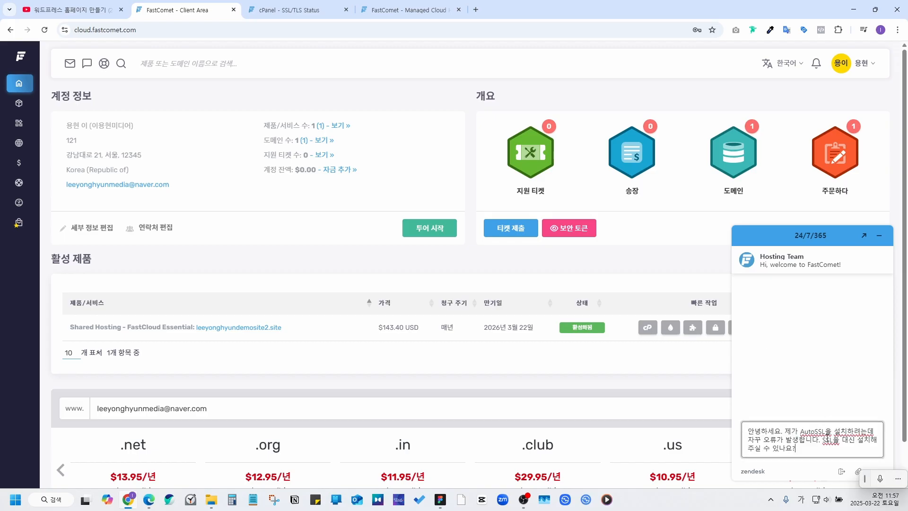
key("Return")
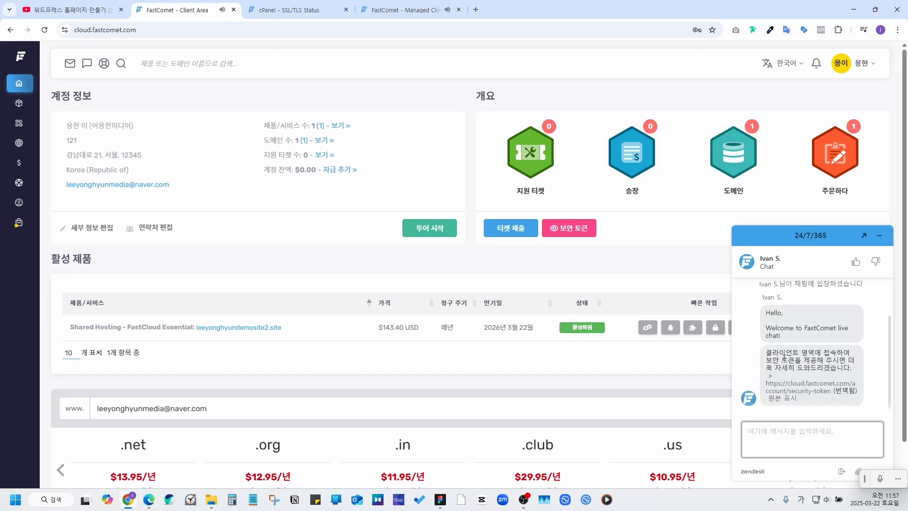
Step: Copy the account's security token from the chat link and send it to the support agent
left_click(792, 392)
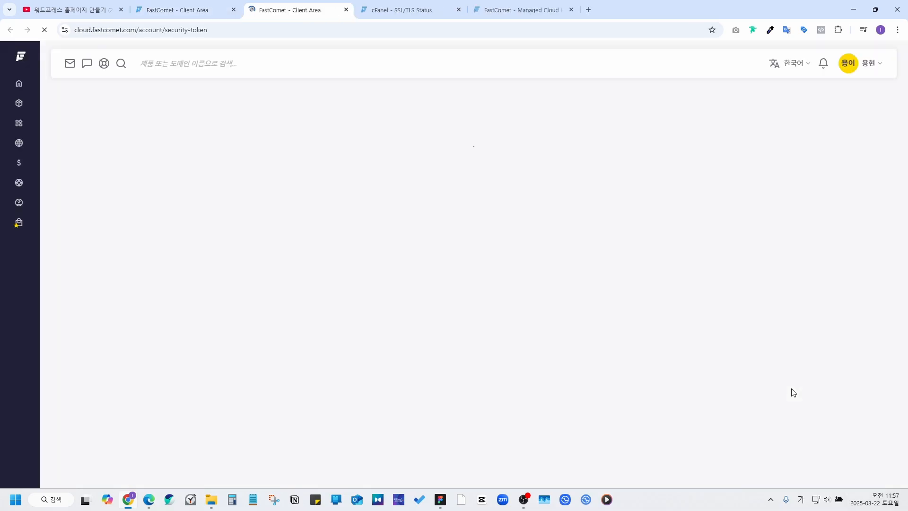
left_click(470, 167)
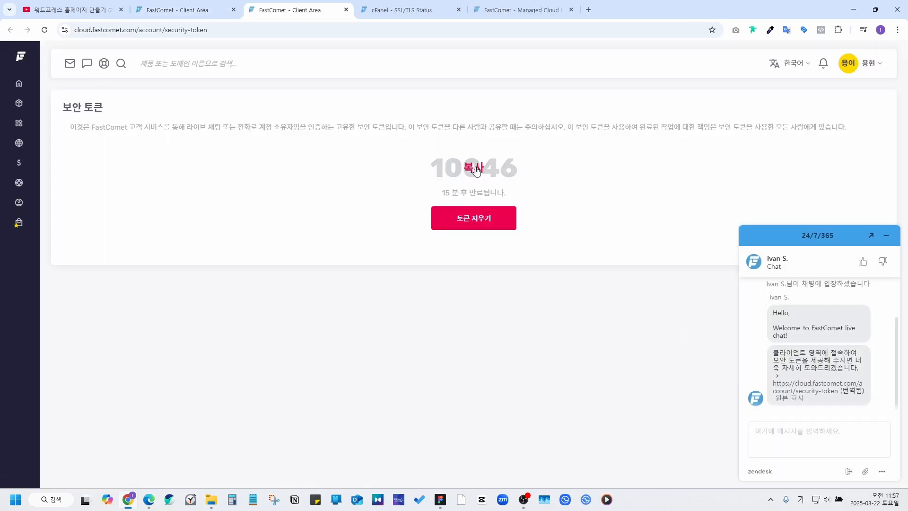
left_click(821, 442)
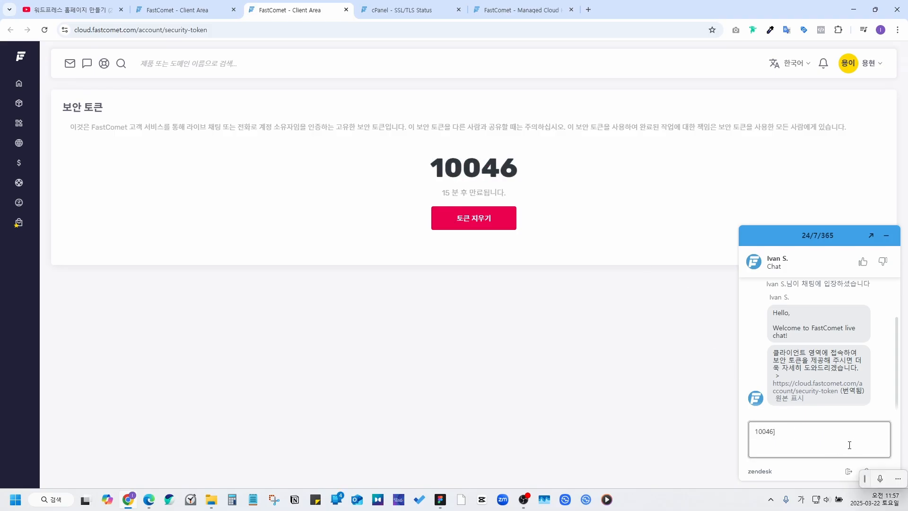
key("Return")
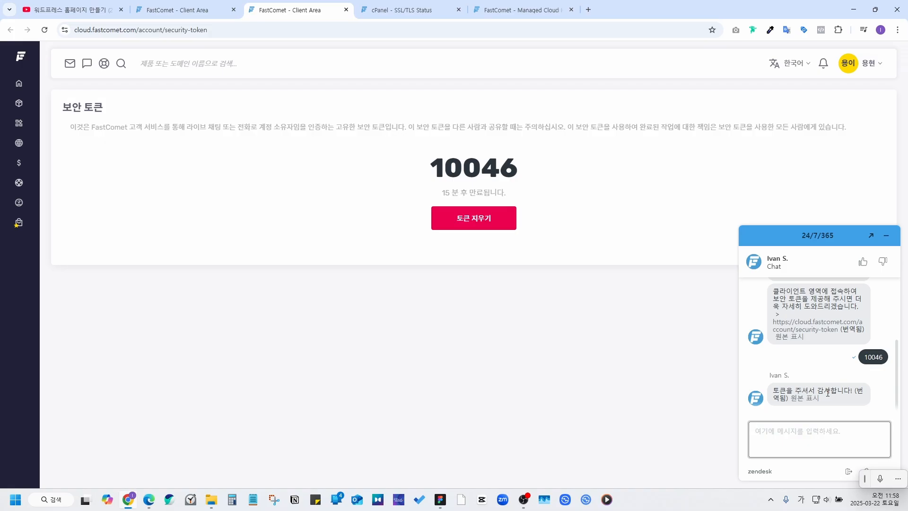
key("ctrl+plus")
key("ctrl+plus")
key("ctrl+plus")
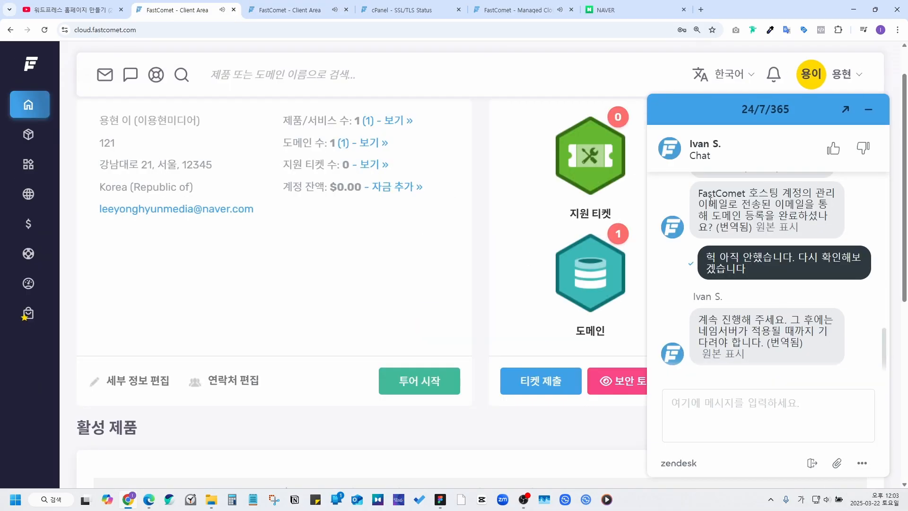
Step: Read the agent's advice on the domain-registration email and nameservers, then switch to Naver
left_click_drag(698, 193, 821, 220)
left_click(792, 198)
left_click_drag(790, 320, 803, 344)
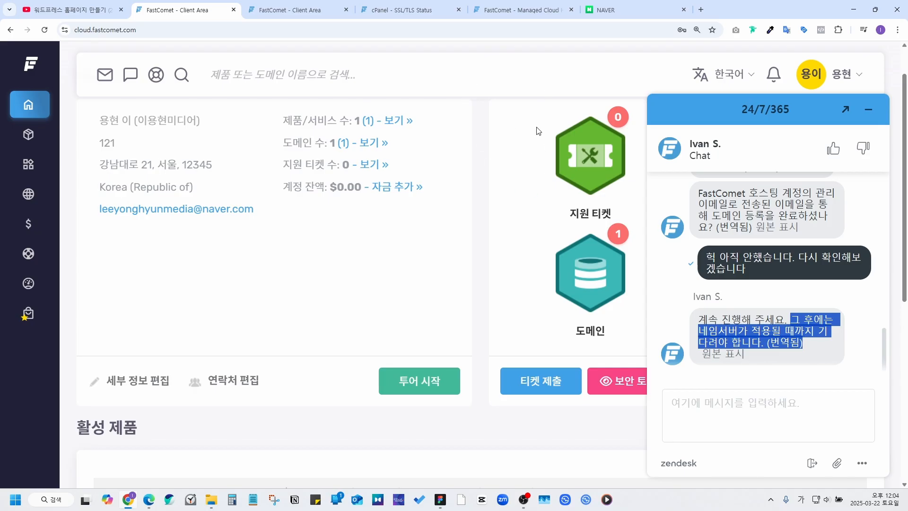
left_click(626, 8)
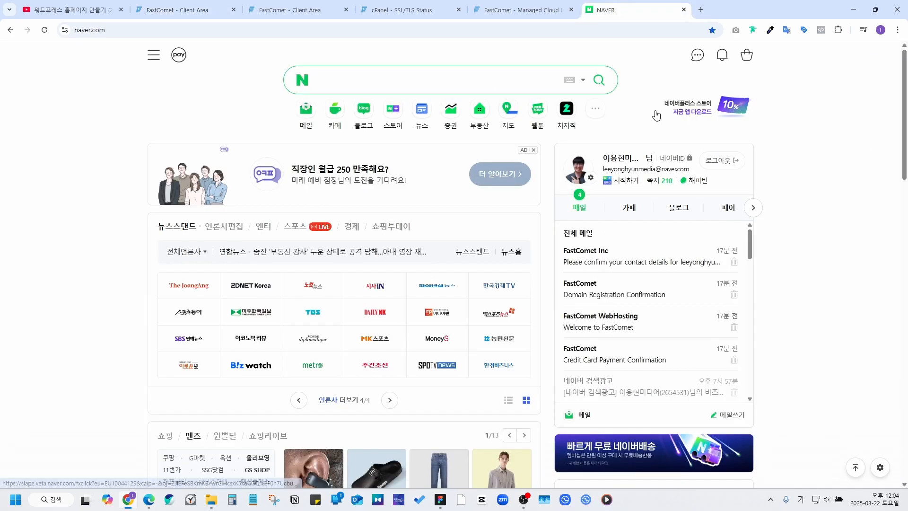
Step: Open FastComet's contact-confirmation email in Naver Mail and follow its mydomainprovider.com link
left_click(657, 263)
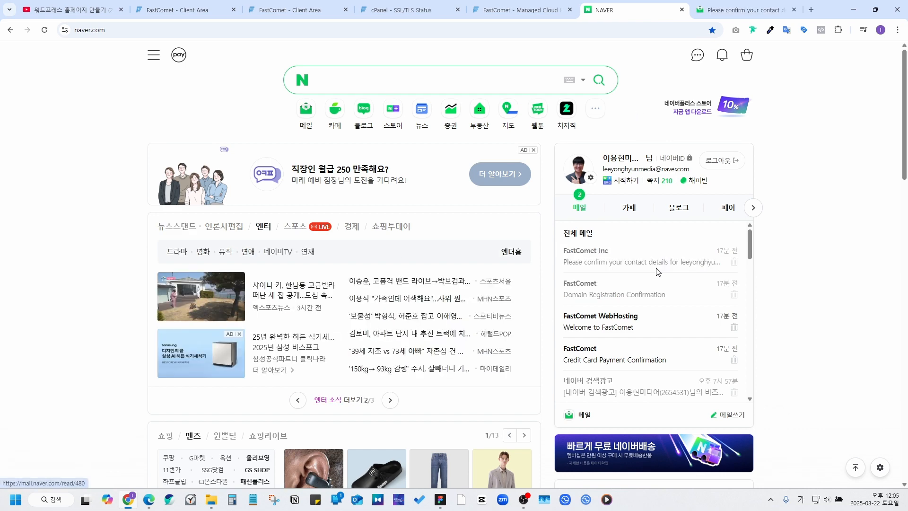
left_click(614, 263)
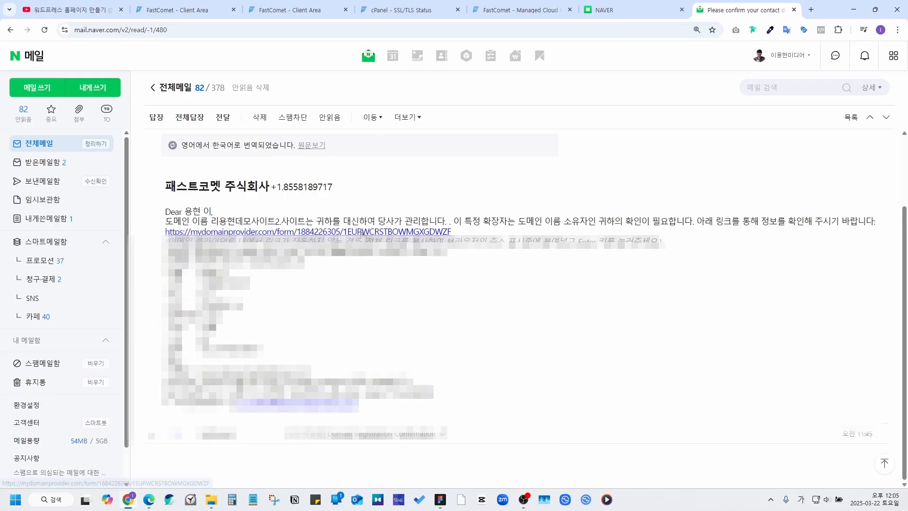
left_click(360, 233)
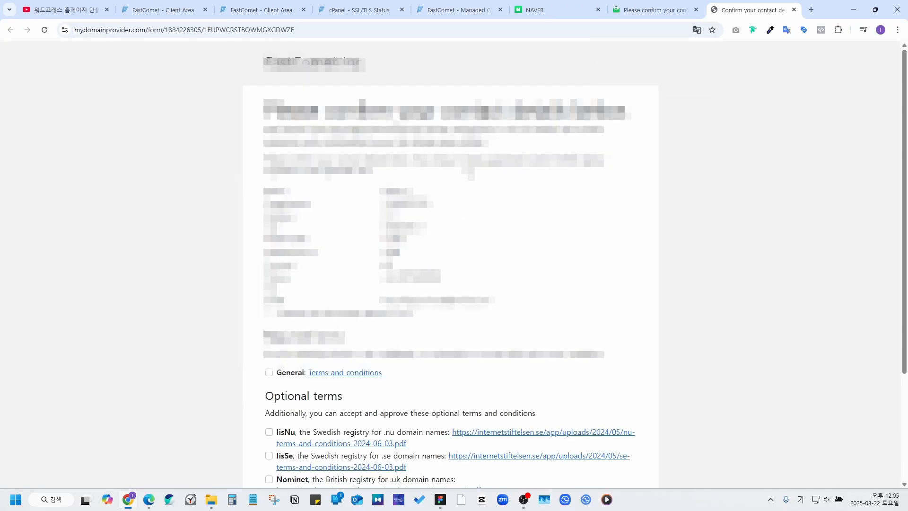
Step: Translate the form to Korean, tick declaration and 일반 terms, choose 승인하다, and submit
right_click(467, 172)
left_click(495, 338)
scroll(454, 243, "down", 3)
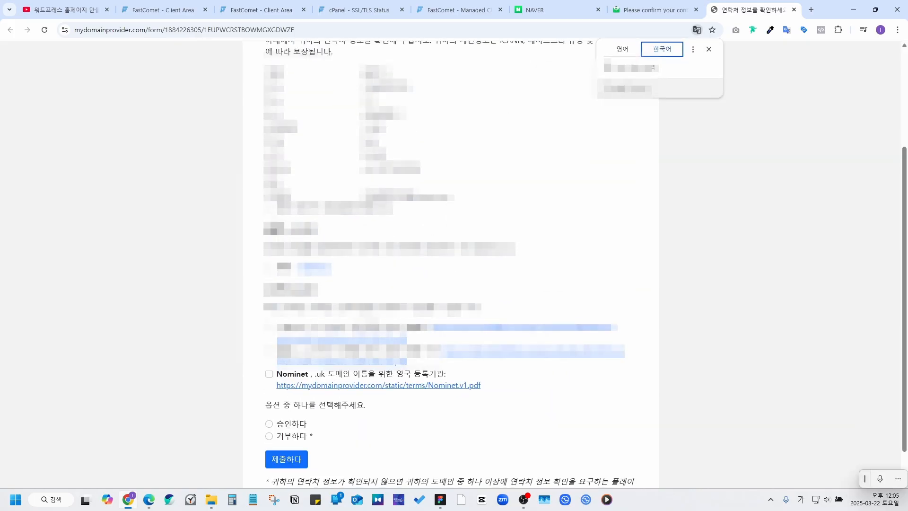
left_click(269, 207)
left_click(269, 268)
left_click(269, 424)
scroll(278, 419, "down", 1)
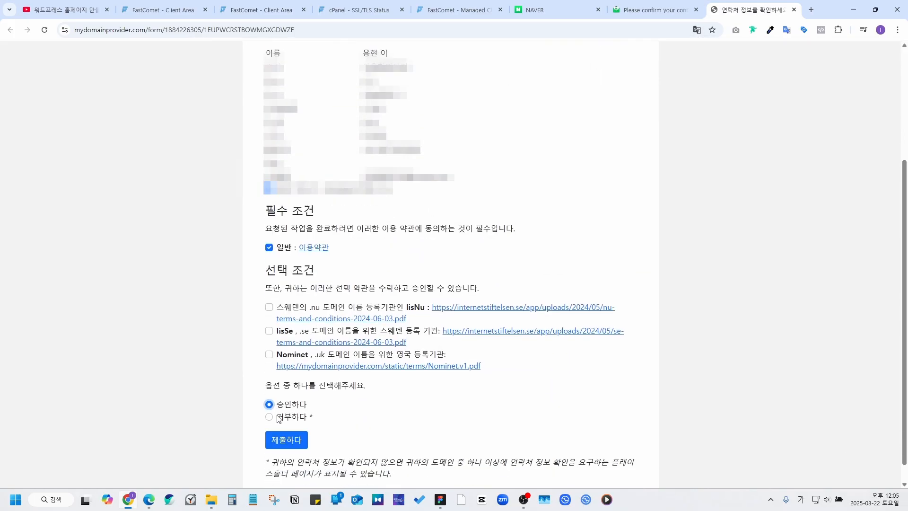
left_click(283, 419)
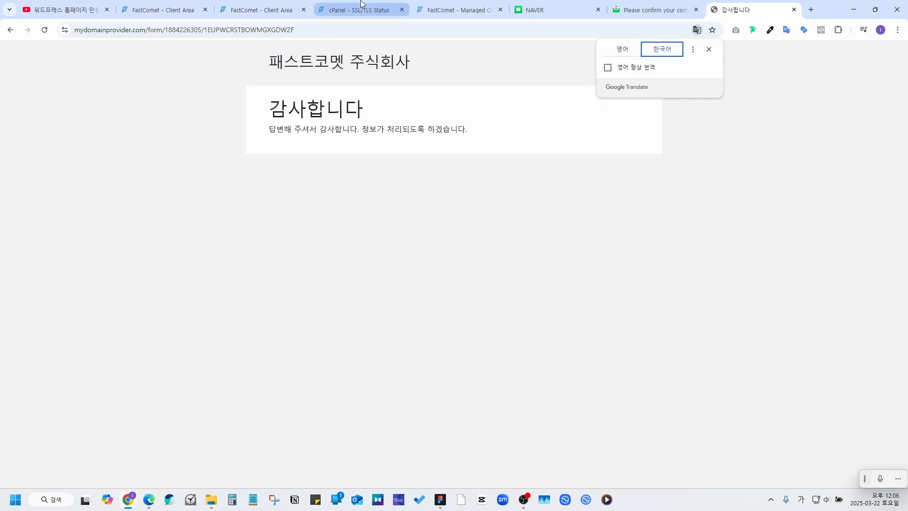
left_click(149, 6)
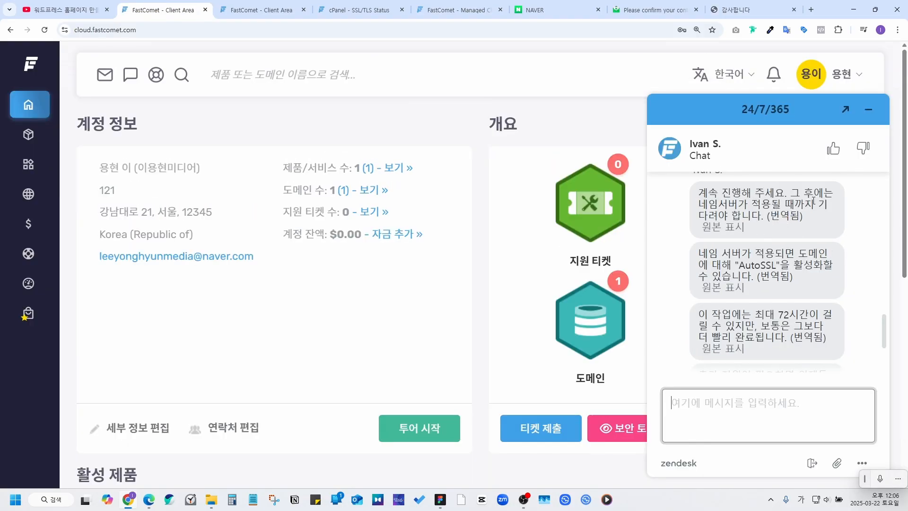
Step: Read the support replies about waiting for nameservers and enabling AutoSSL
left_click_drag(794, 191, 830, 217)
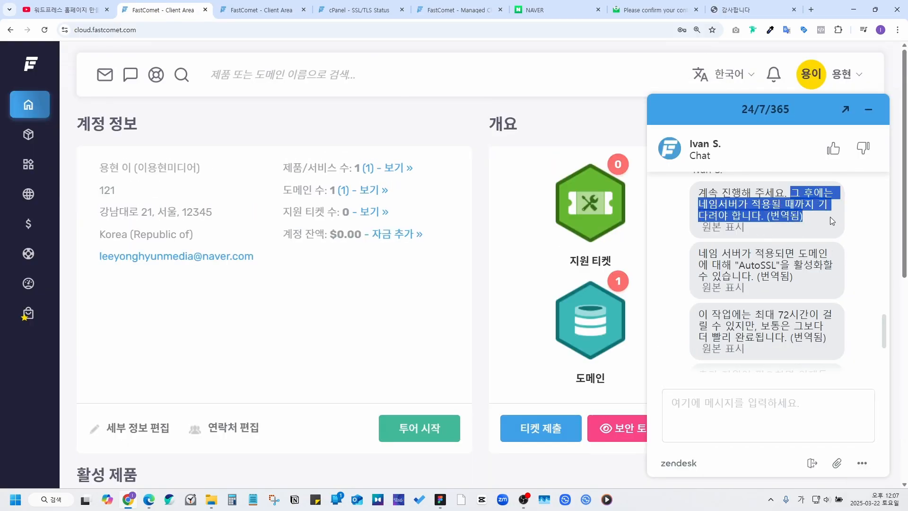
left_click_drag(699, 253, 810, 277)
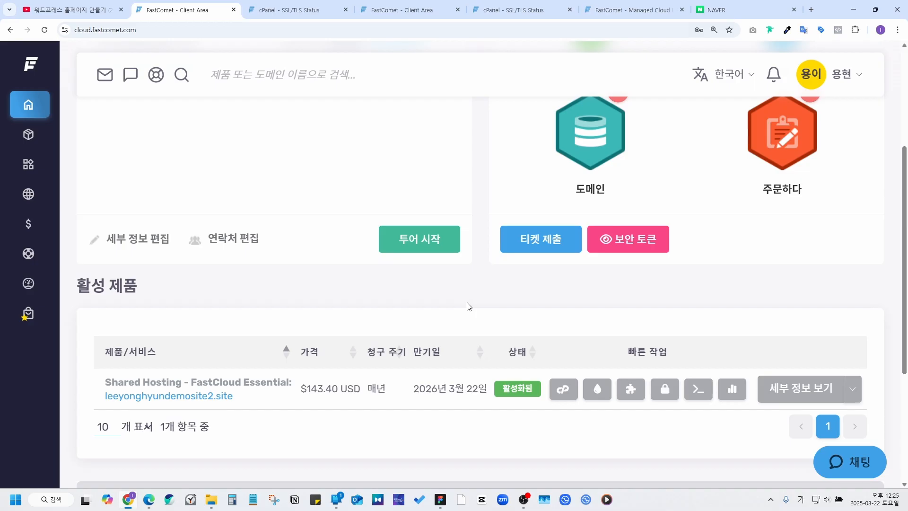
Step: Open cPanel's SSL section, entering the saved master password
left_click(665, 390)
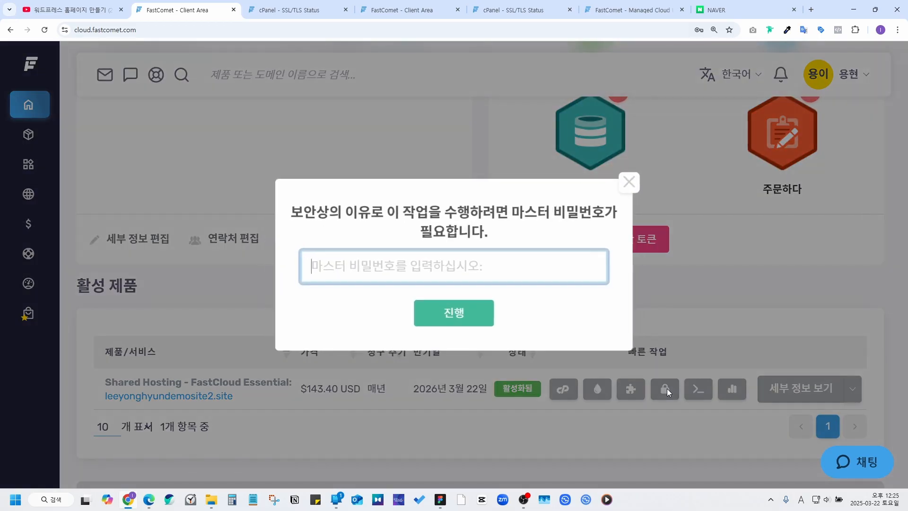
left_click(415, 261)
left_click(409, 300)
type("•••")
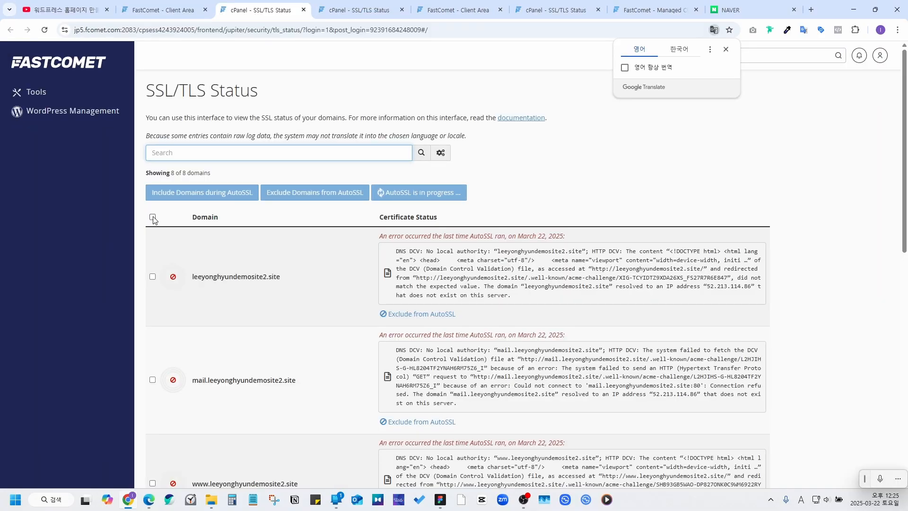
Step: Check all 8 domains are AutoSSL-validated until June 20, 2025, then return to the client area
left_click(153, 216)
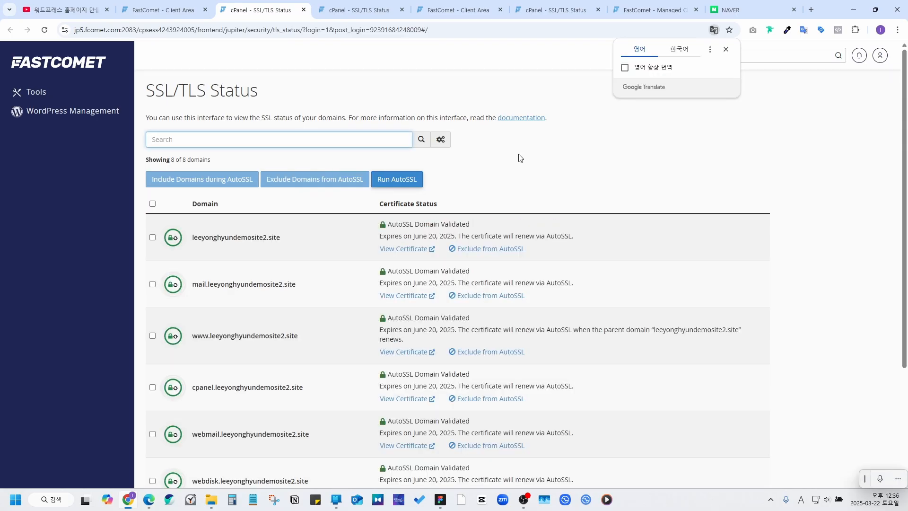
left_click(520, 157)
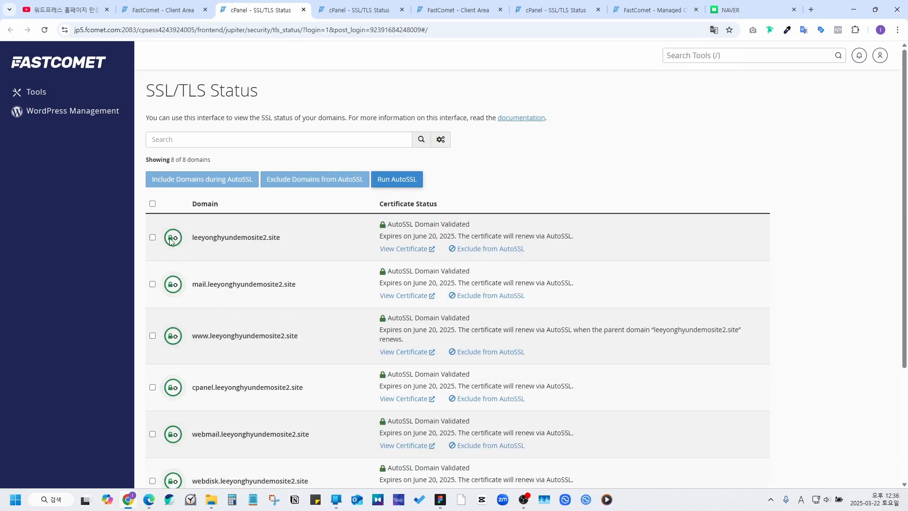
scroll(169, 290, "down", 2)
scroll(265, 302, "down", 2)
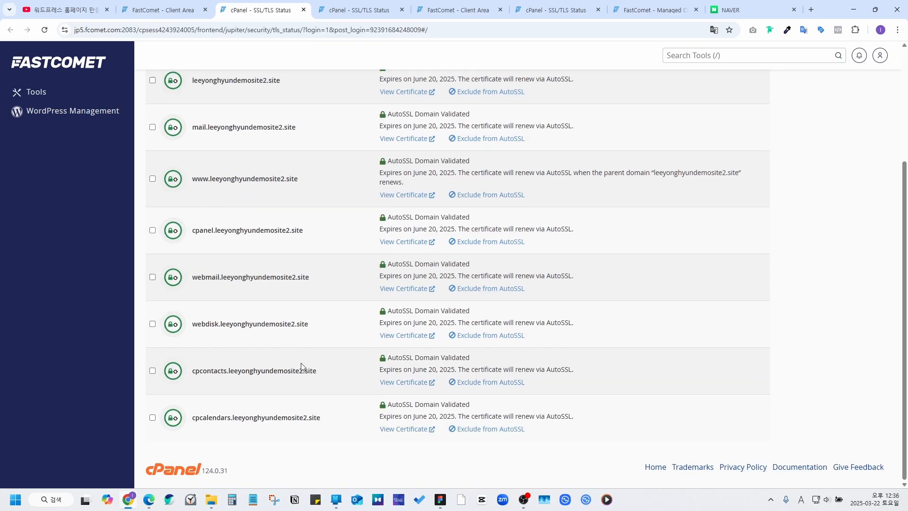
scroll(202, 208, "up", 2)
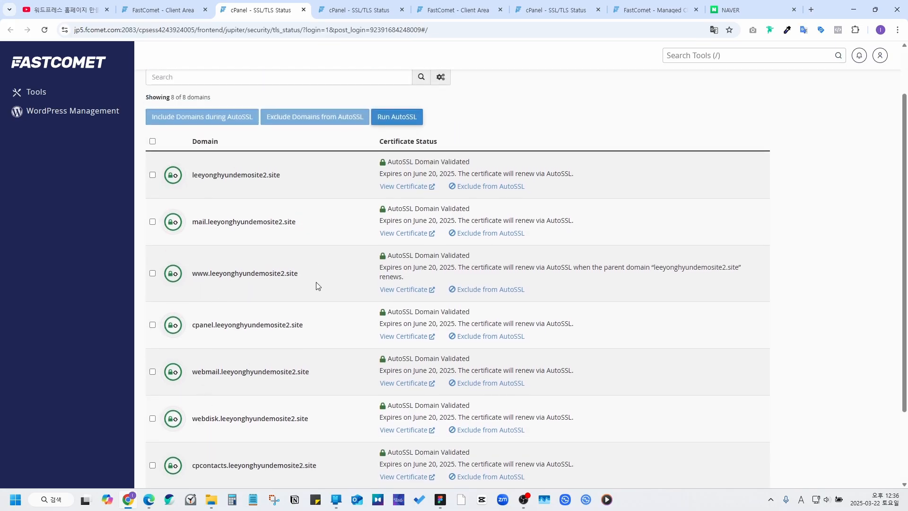
scroll(322, 282, "up", 1)
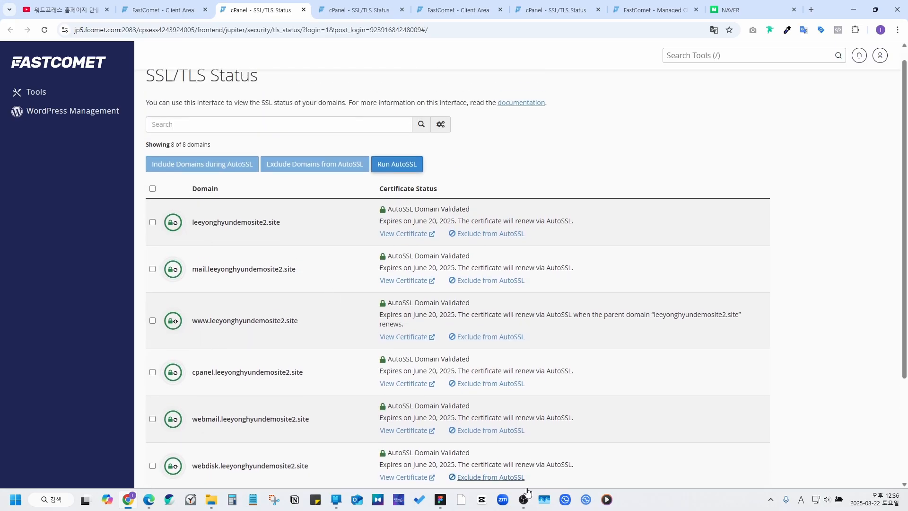
scroll(609, 137, "up", 1)
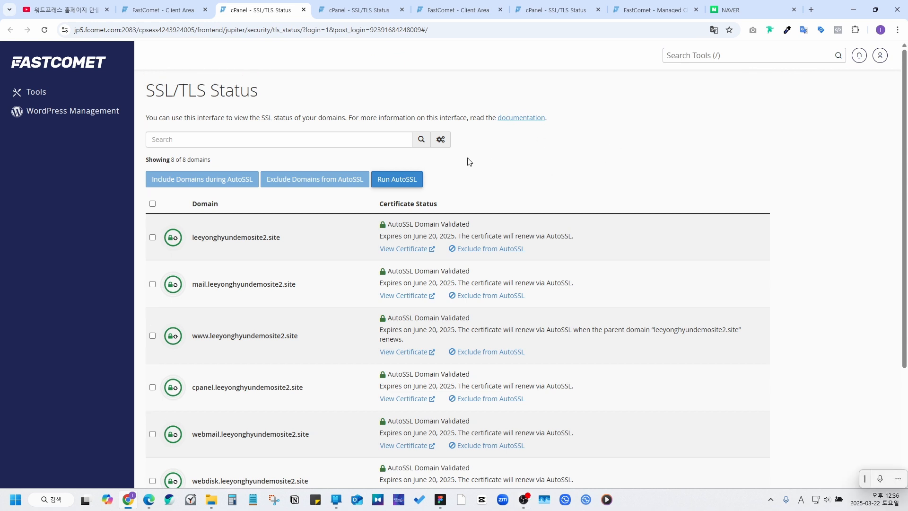
left_click(155, 8)
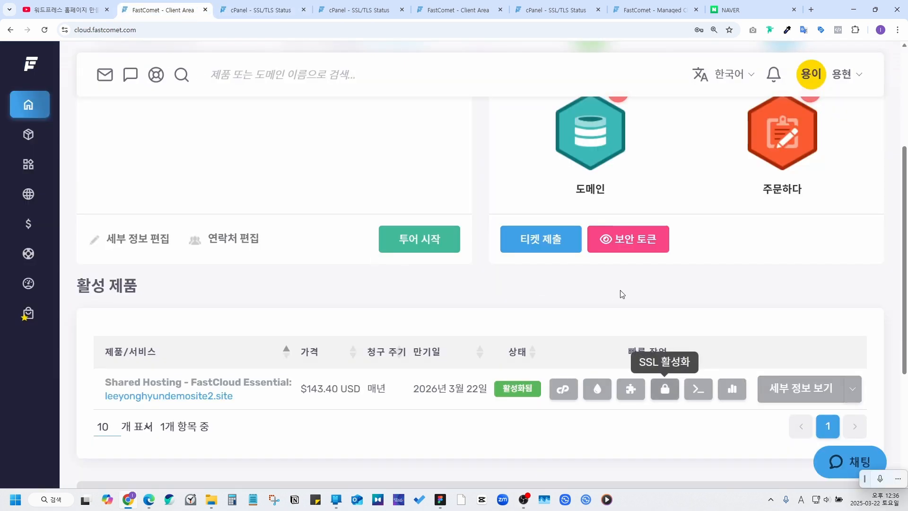
Step: Enter cPanel for the hosting plan with the saved master password
scroll(622, 295, "down", 1)
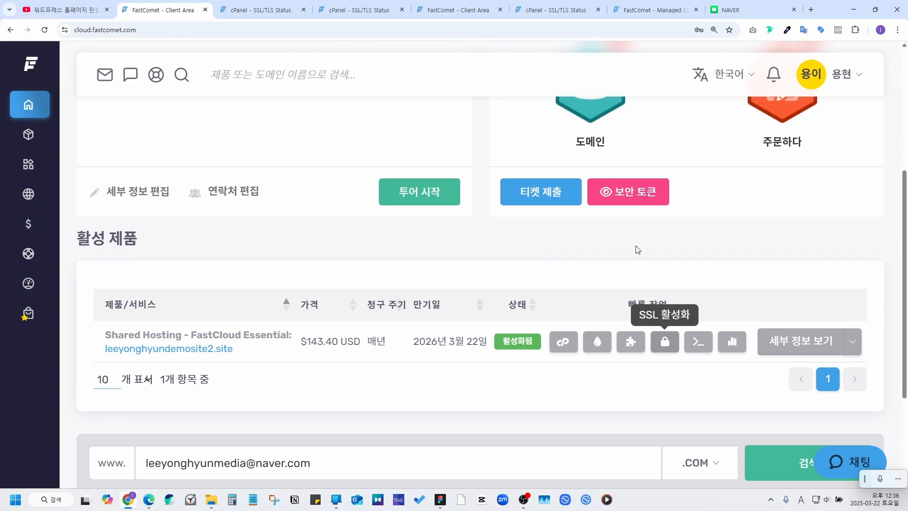
left_click(563, 342)
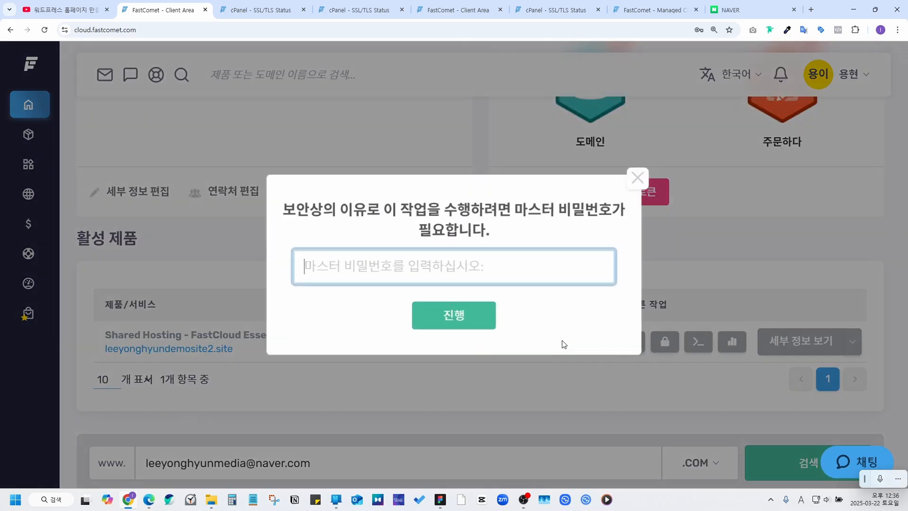
left_click(433, 272)
left_click(407, 301)
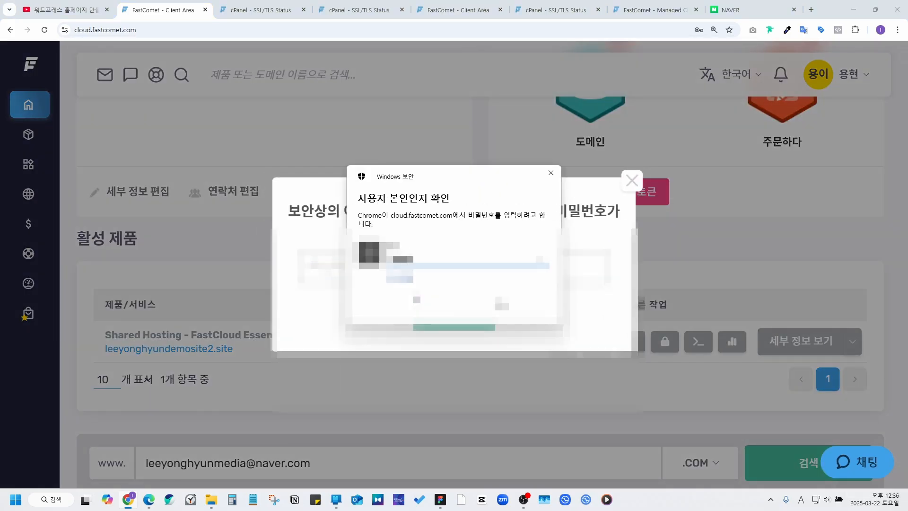
left_click(454, 314)
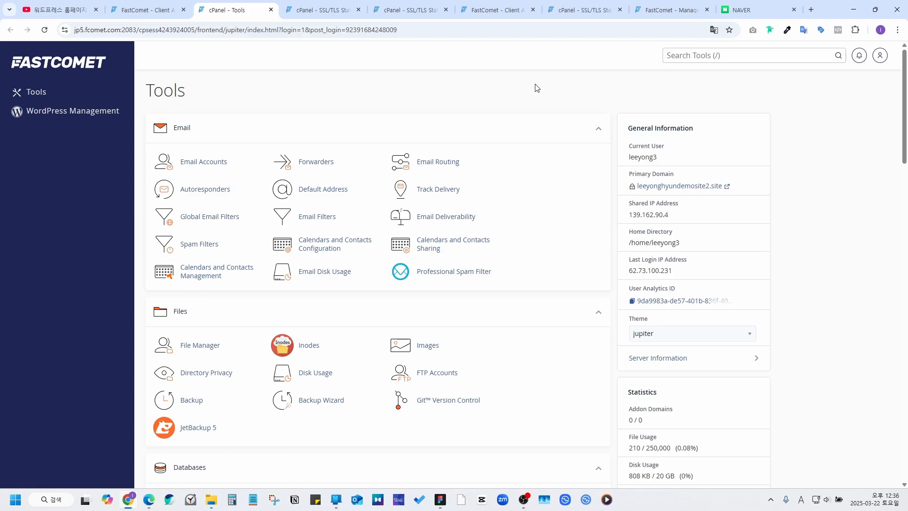
Step: Change the cPanel interface language to Korean (한국어)
left_click(880, 56)
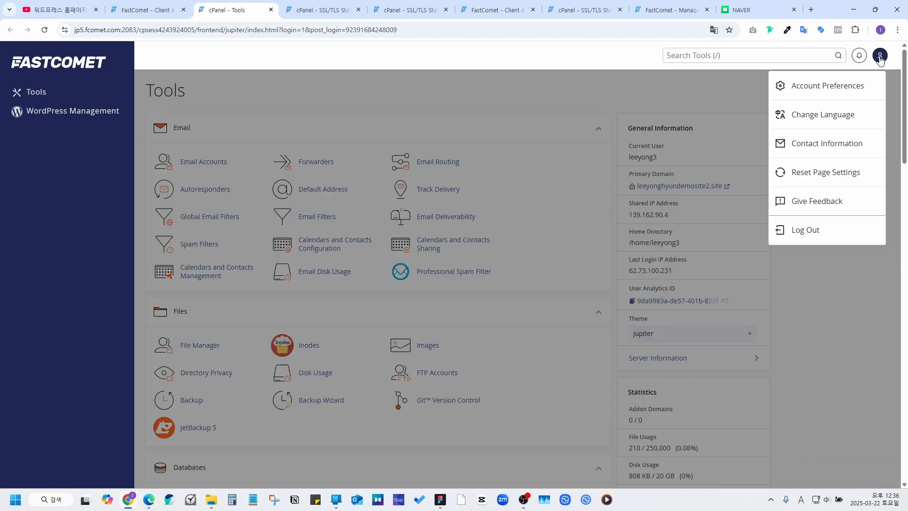
left_click(819, 117)
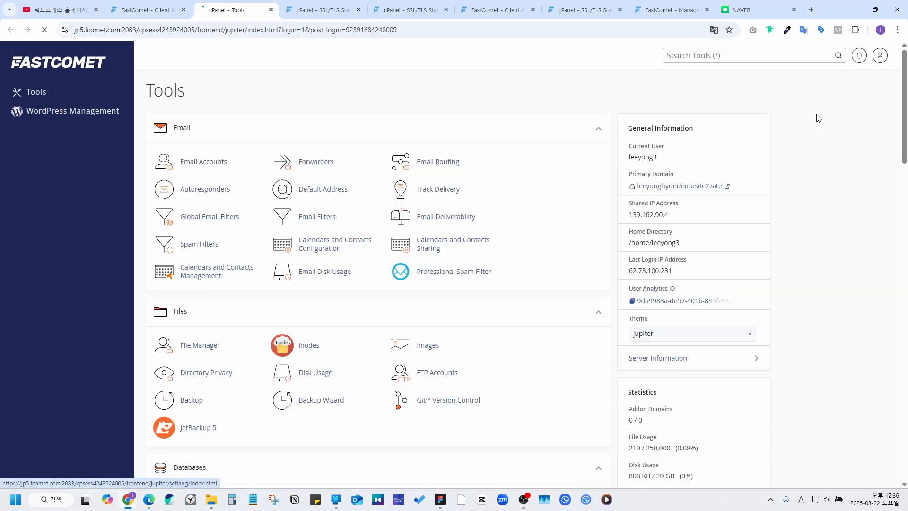
left_click(162, 209)
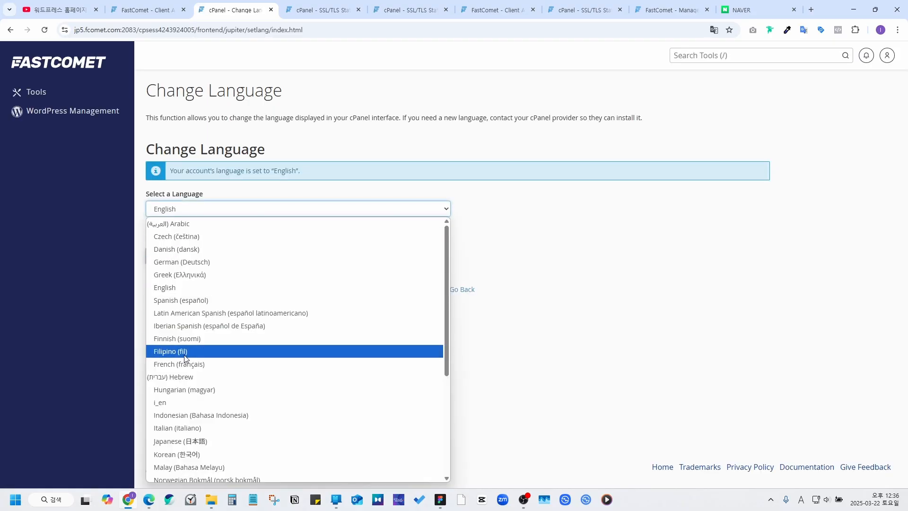
left_click(190, 458)
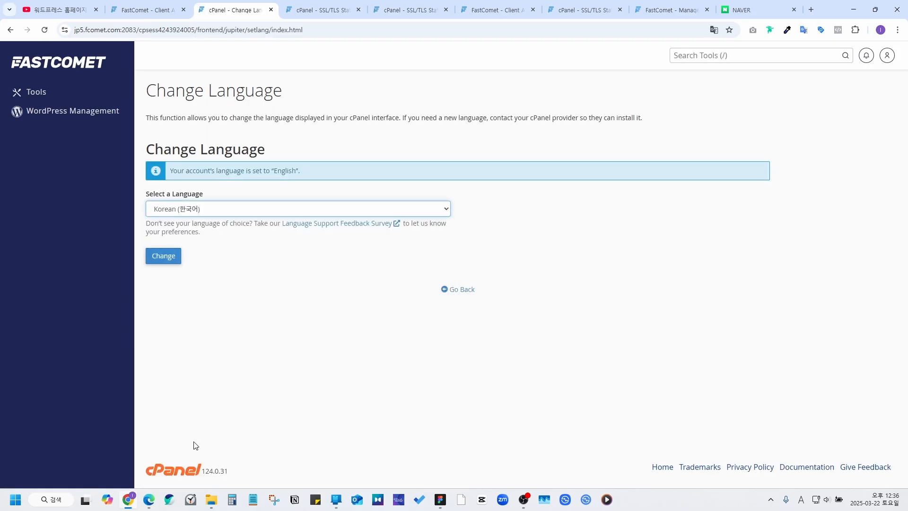
left_click(177, 258)
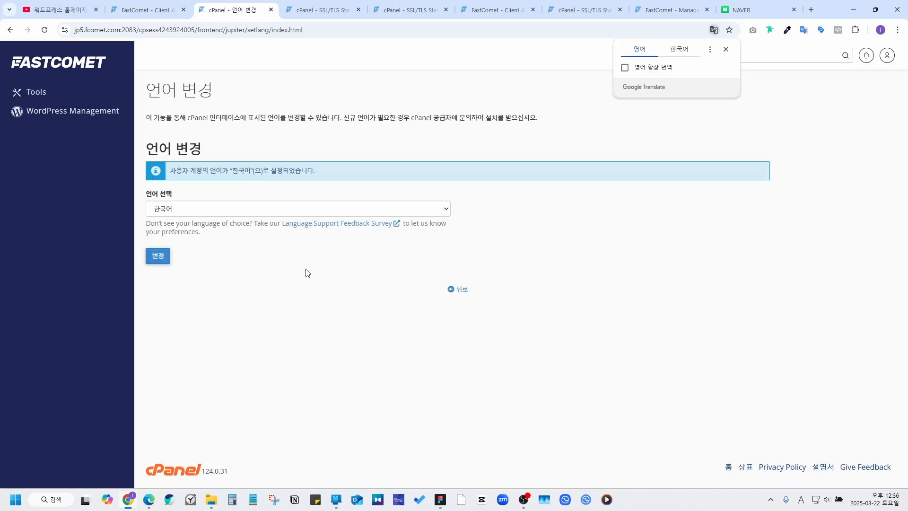
Step: From cPanel Tools, open the Softaculous WordPress installer and begin a new installation
left_click(36, 92)
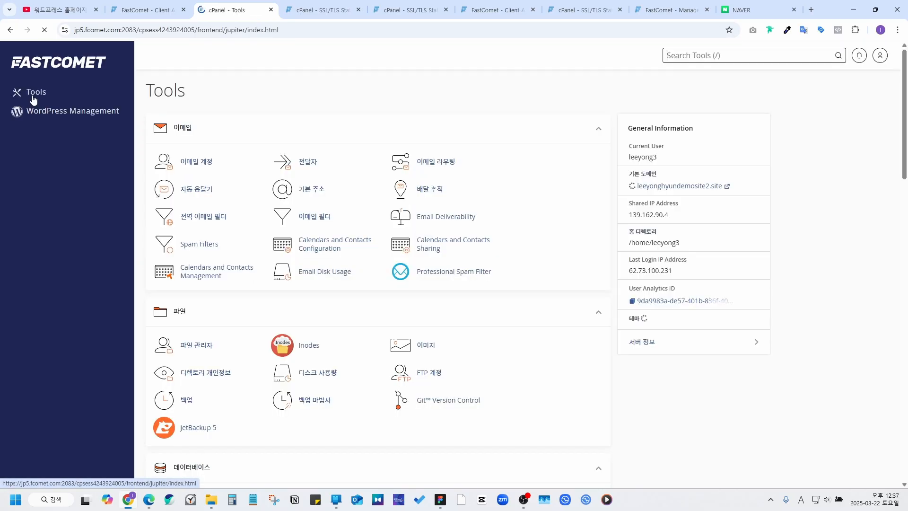
scroll(279, 166, "down", 10)
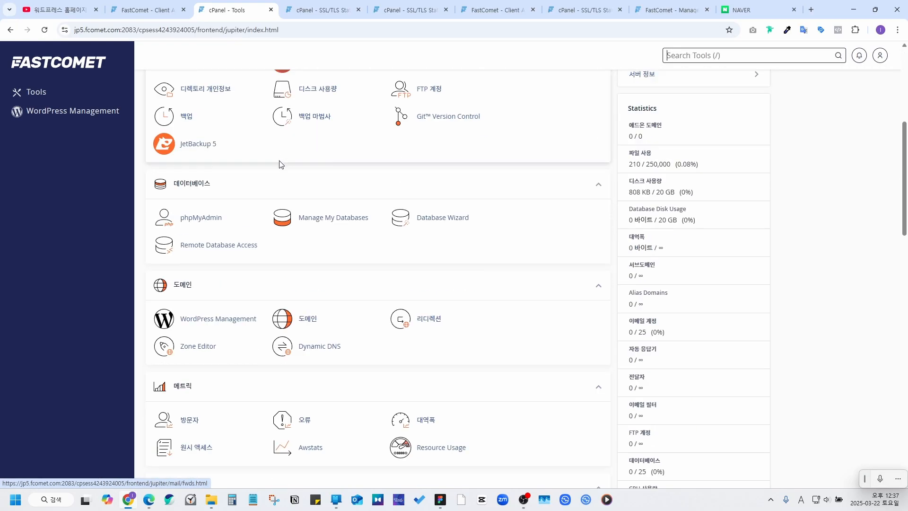
scroll(279, 168, "down", 15)
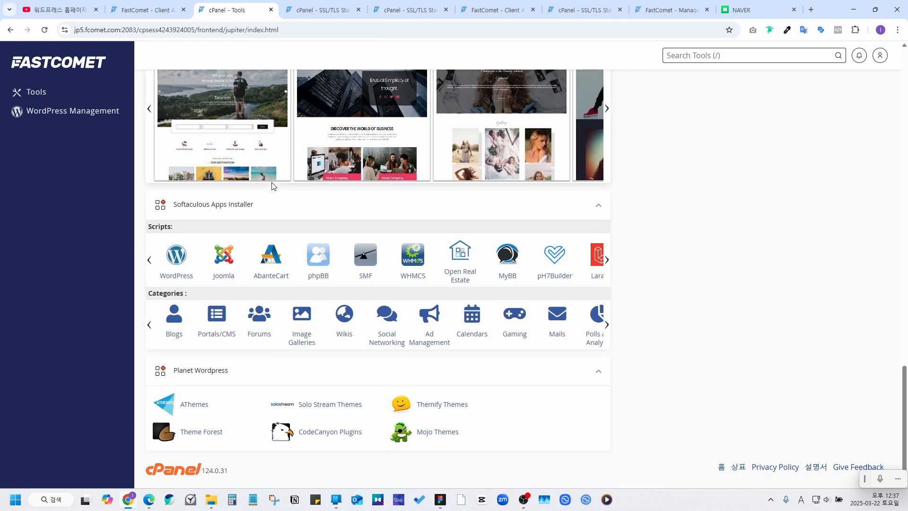
left_click(184, 259)
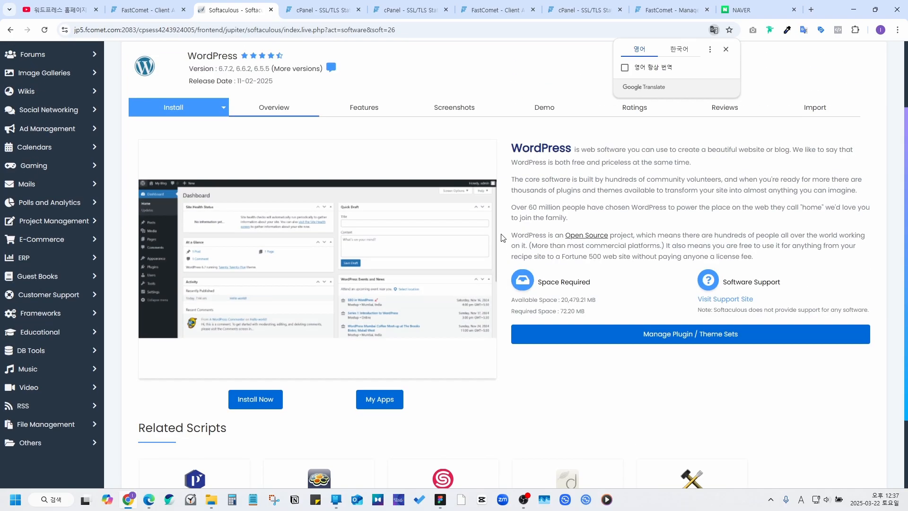
left_click(264, 405)
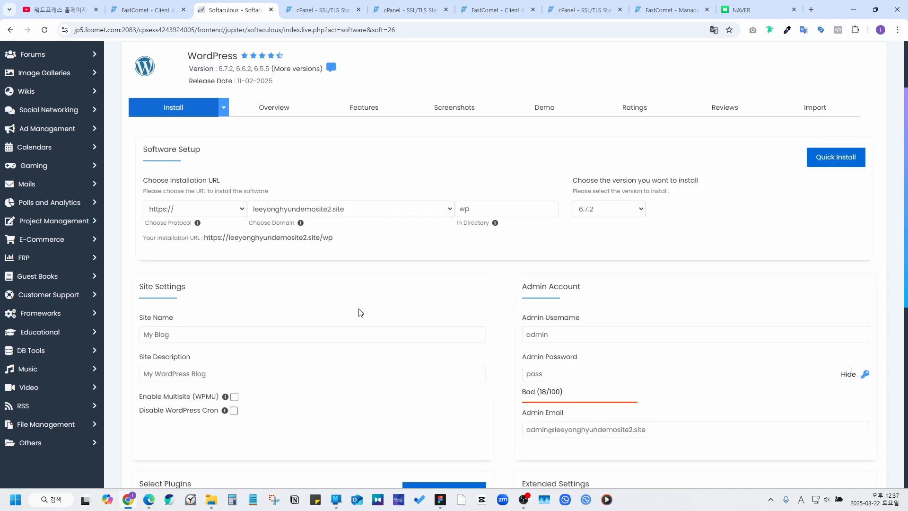
Step: Clear the 'wp' directory so WordPress installs at the leeyonghyundemosite2.site root
double_click(491, 206)
key("BackSpace")
scroll(212, 245, "down", 2)
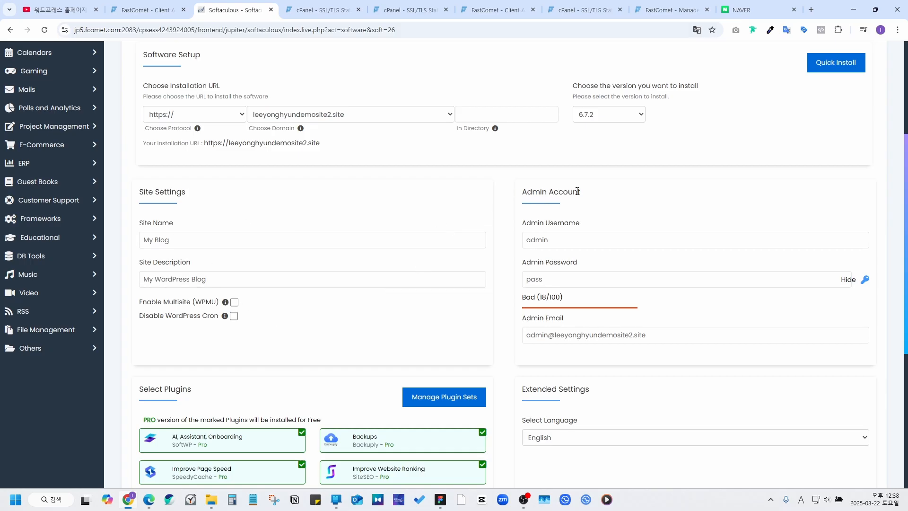
scroll(592, 204, "down", 1)
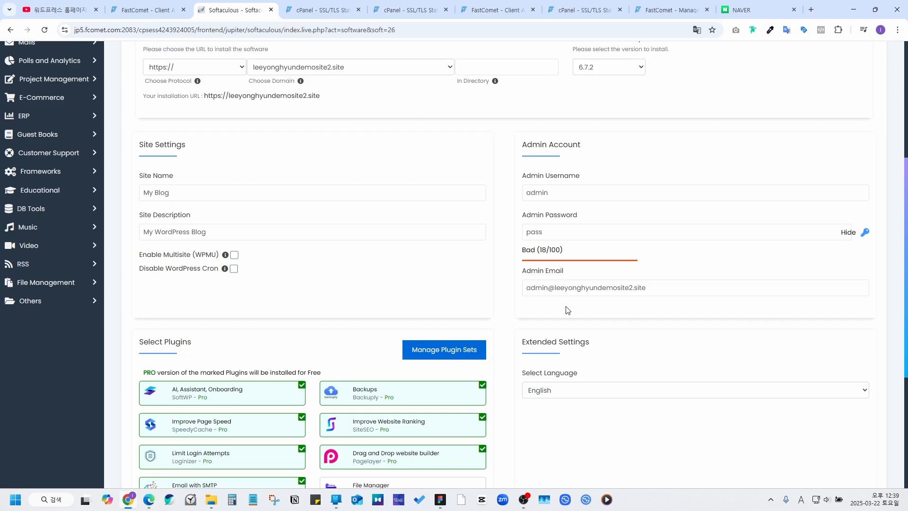
scroll(567, 309, "down", 1)
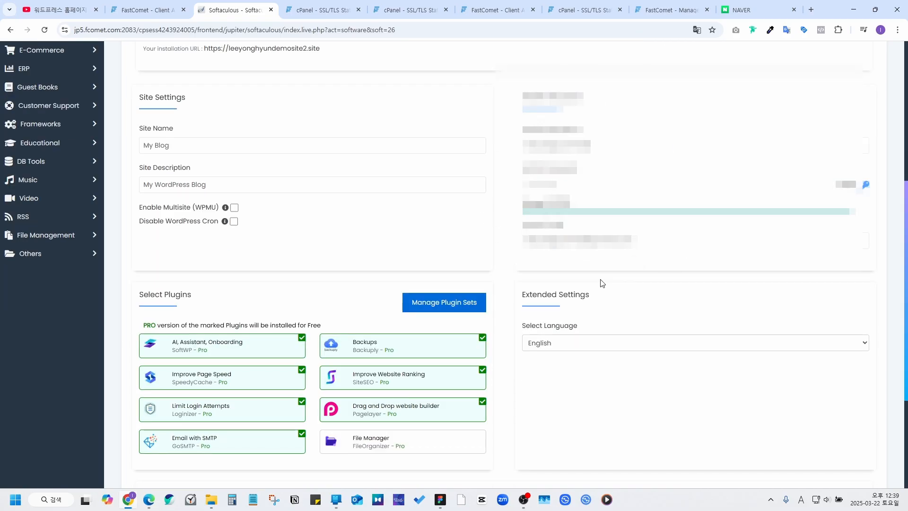
scroll(602, 283, "down", 1)
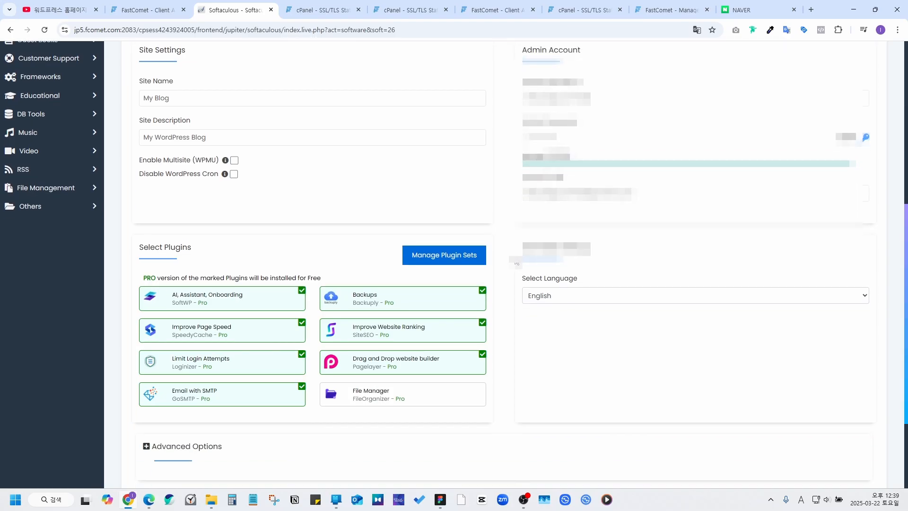
Step: Keep English as the installation language and submit the WordPress install
left_click(565, 294)
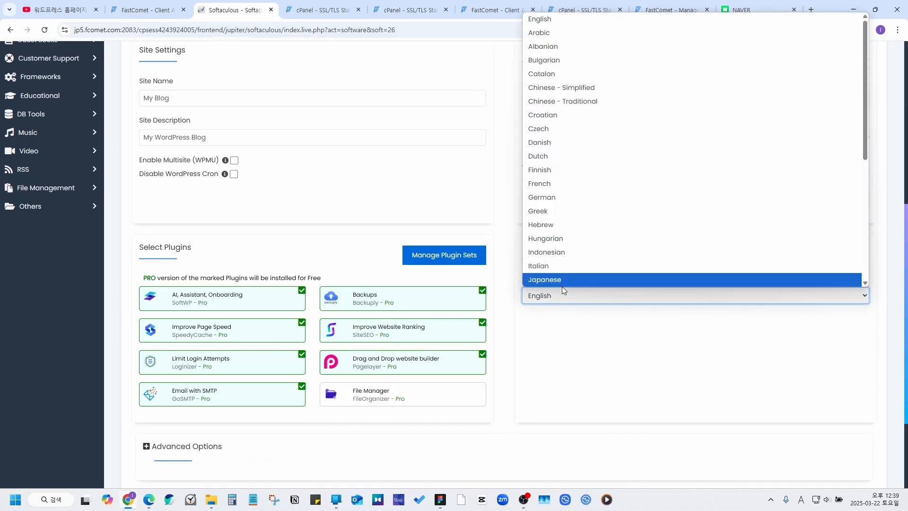
scroll(575, 121, "down", 4)
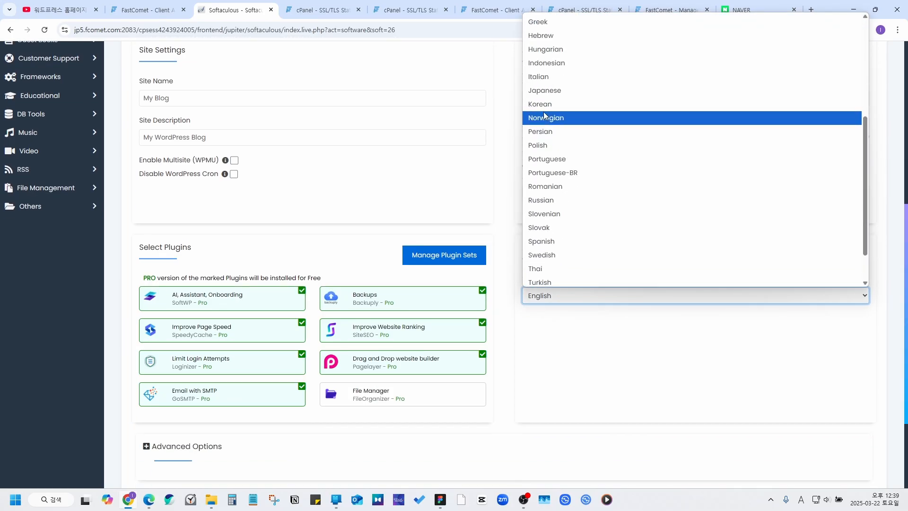
left_click(506, 237)
scroll(507, 238, "down", 2)
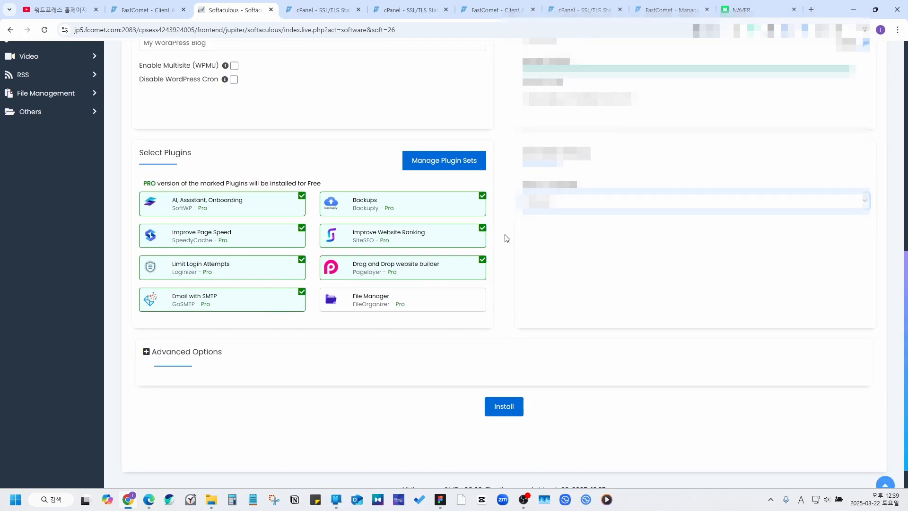
scroll(506, 238, "down", 1)
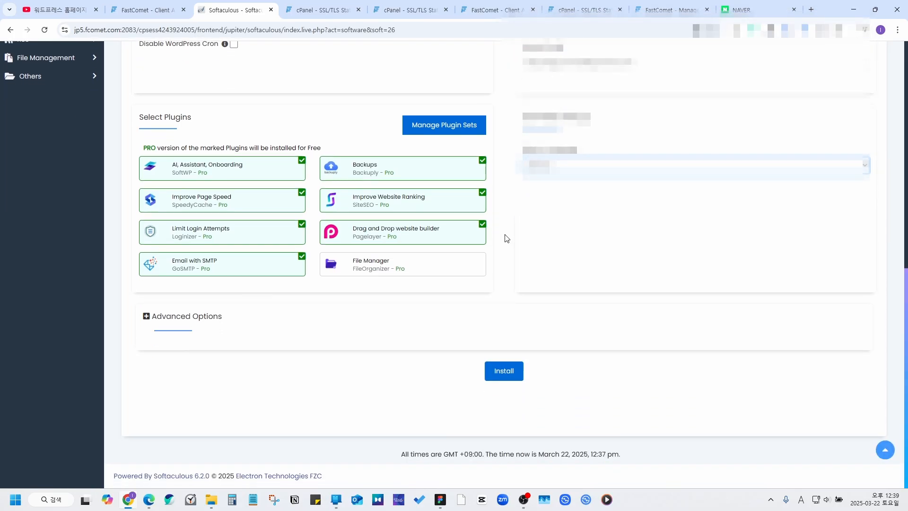
left_click(504, 369)
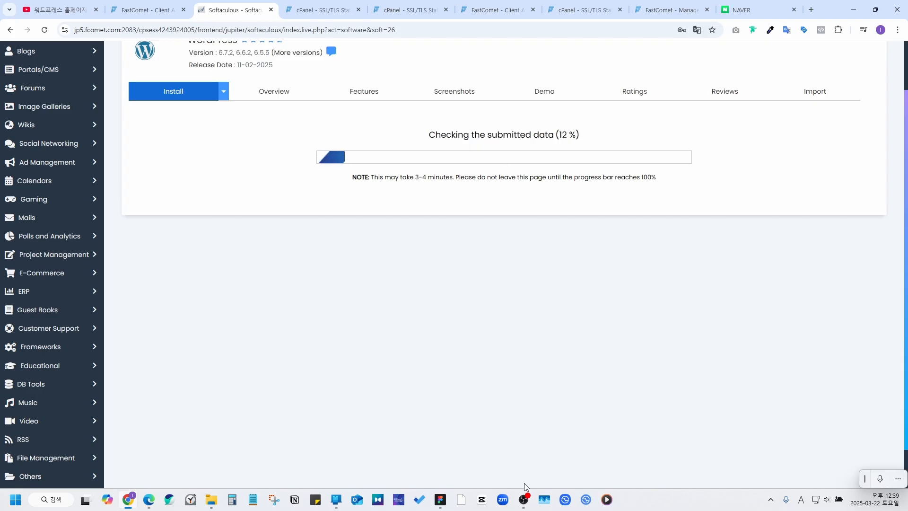
Step: Open the newly installed My Blog site in another tab and read its Hello world! post
scroll(428, 150, "up", 1)
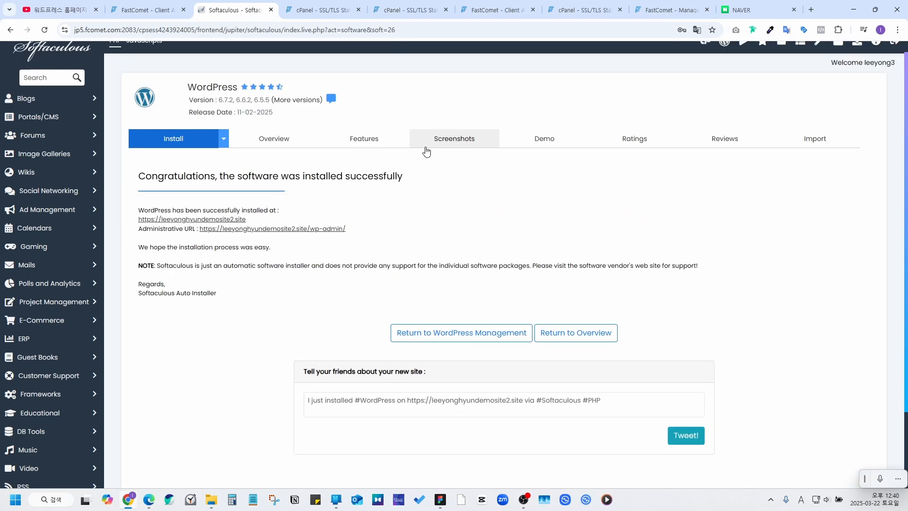
left_click(211, 219)
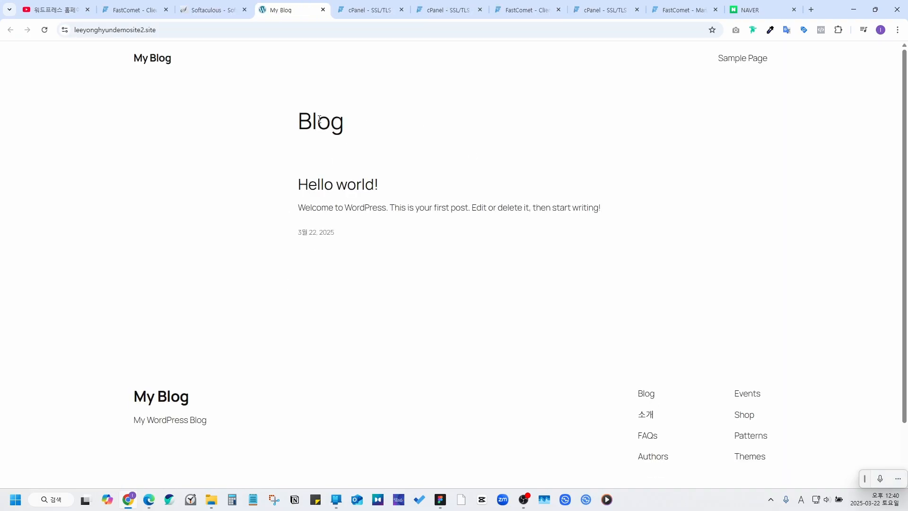
left_click(355, 185)
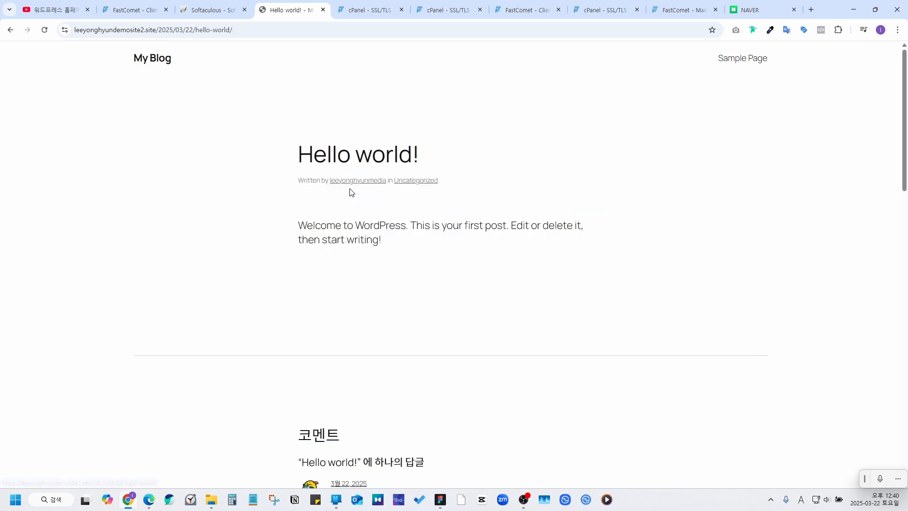
scroll(383, 155, "down", 1)
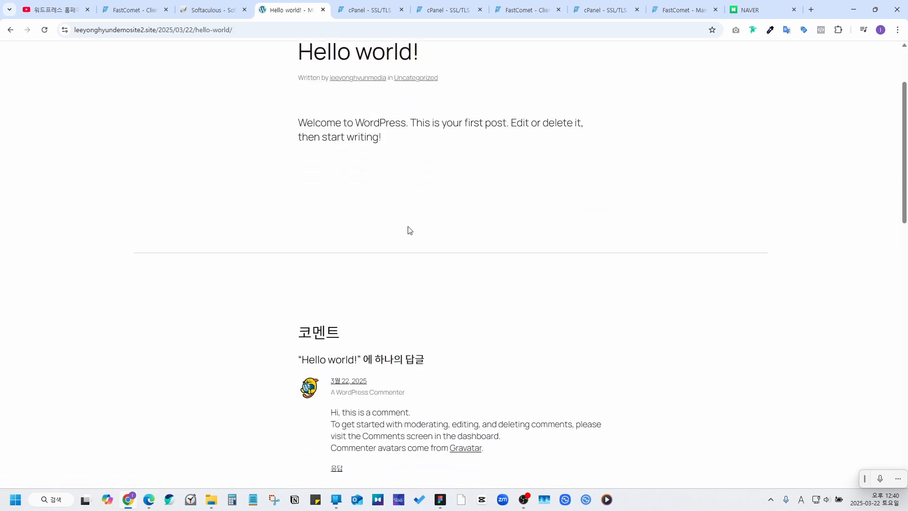
scroll(405, 233, "up", 1)
Step: Return to the Softaculous success page and select the site's administrative URL
left_click(150, 59)
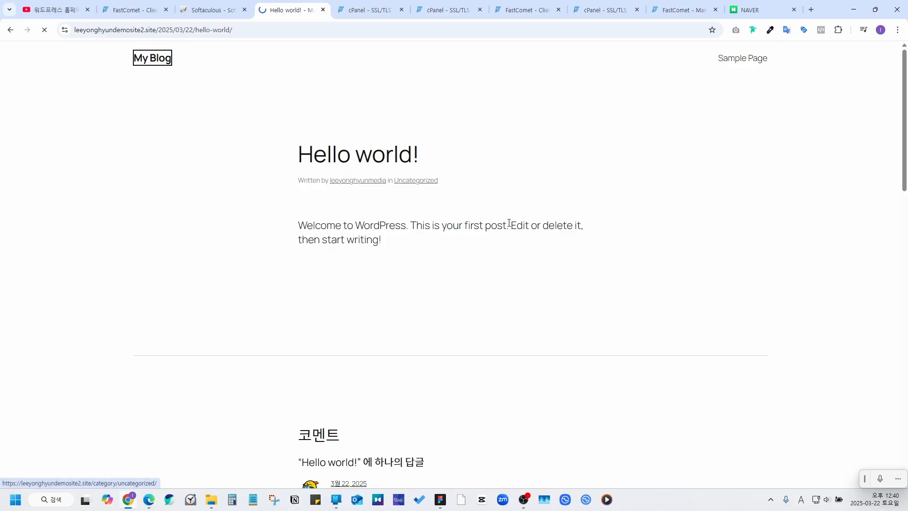
left_click(208, 10)
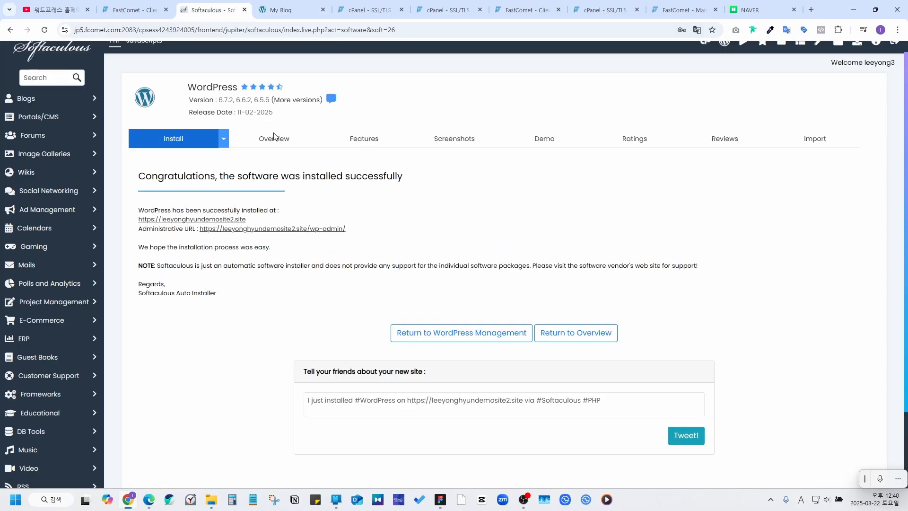
left_click_drag(350, 231, 199, 229)
key("ctrl+c")
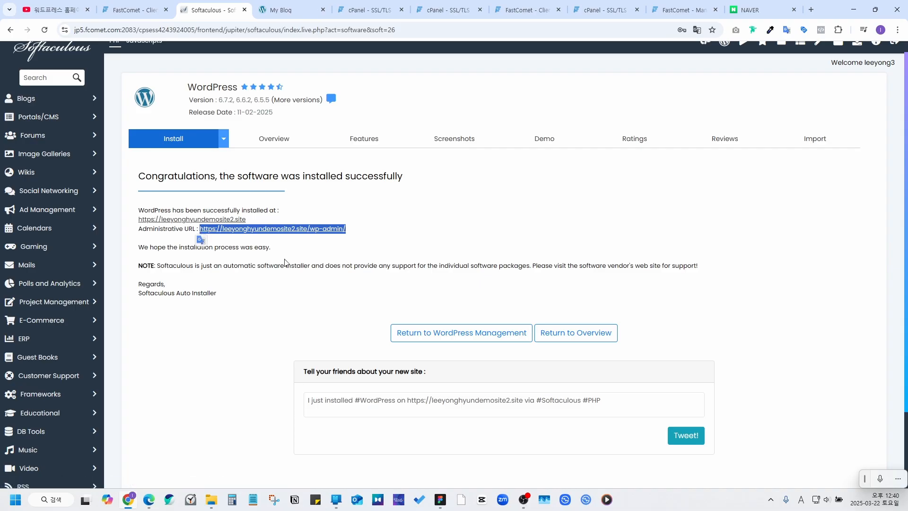
Step: Copy the administrative URL into a new Notepad note, then minimize Notepad
key("ctrl+plus")
key("ctrl+plus")
key("ctrl+plus")
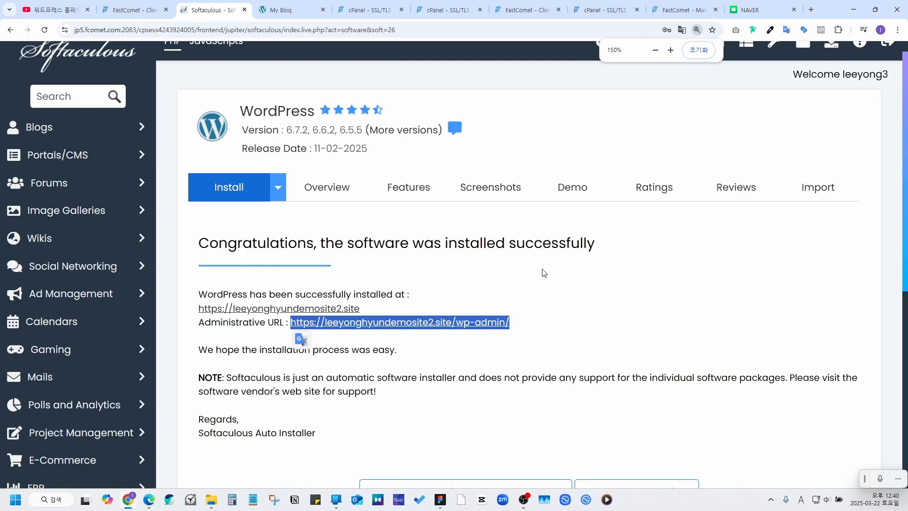
key("super+8")
left_click_drag(558, 274, 524, 194)
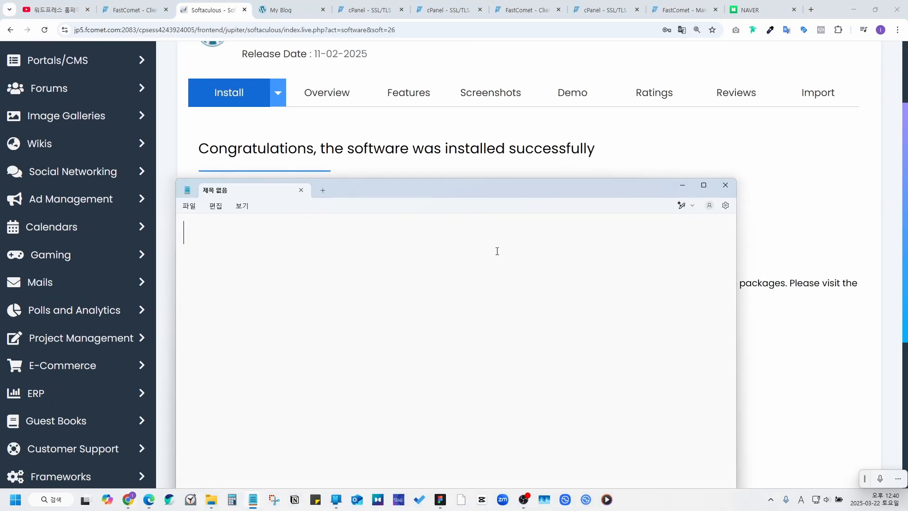
key("ctrl+v")
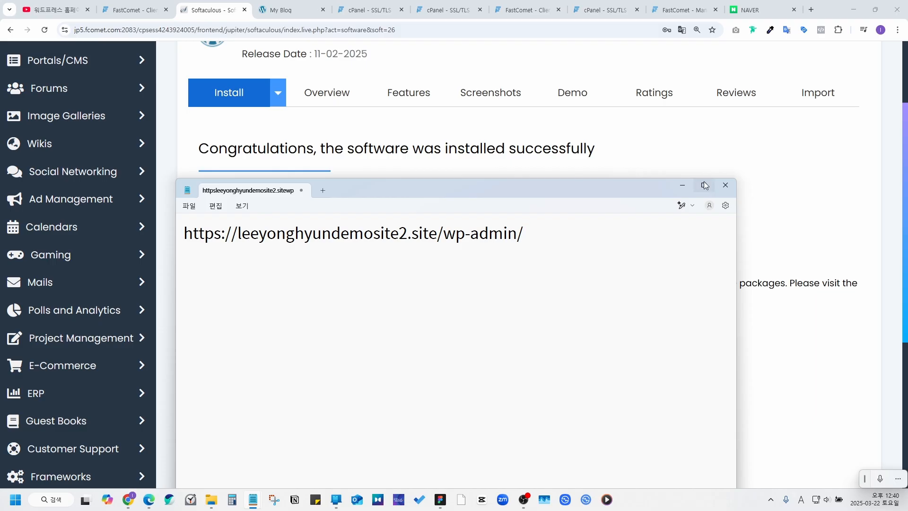
left_click(687, 184)
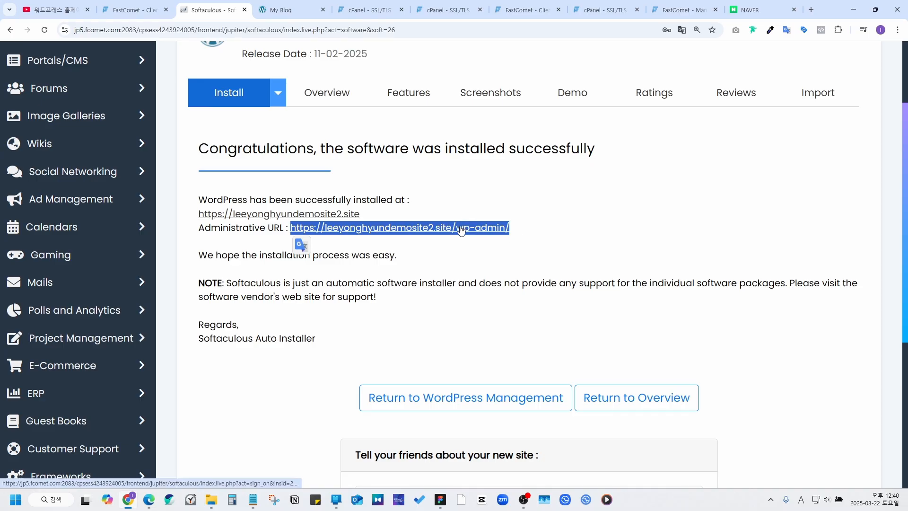
Step: Open the new site's WordPress dashboard from the /wp-admin/ administrative URL
left_click(492, 195)
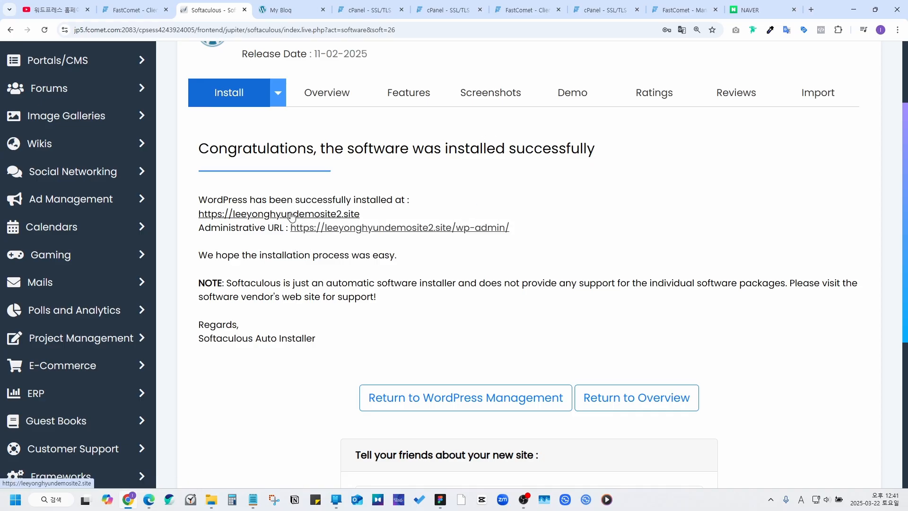
scroll(567, 238, "up", 1)
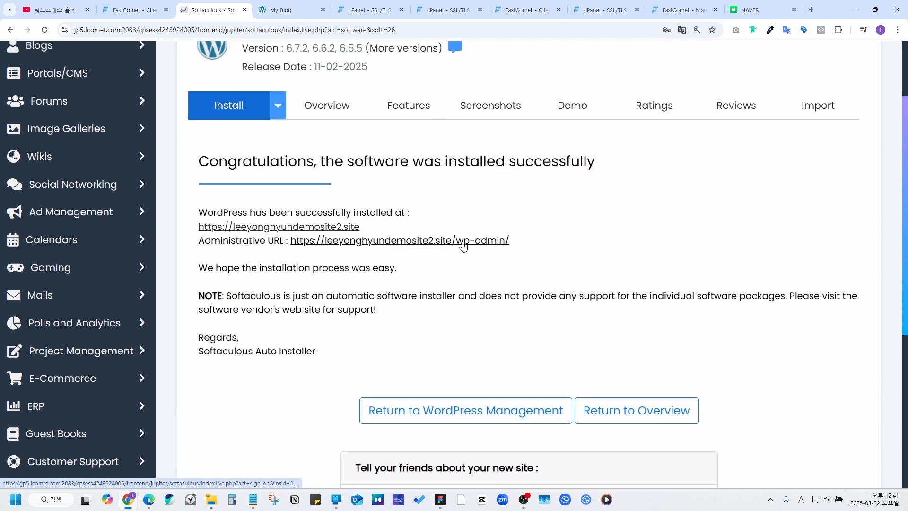
left_click(463, 243)
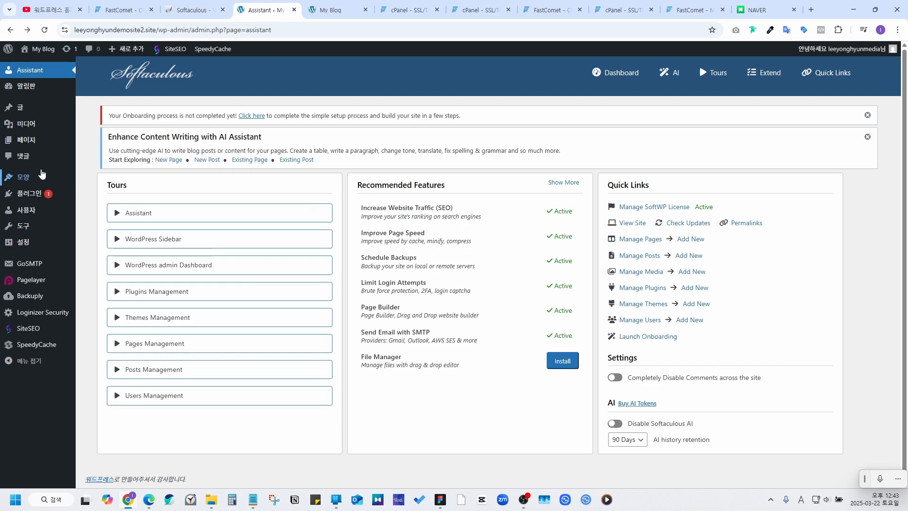
Step: Browse themes available to add and search for 'kade'
mouse_move(21, 178)
left_click(22, 178)
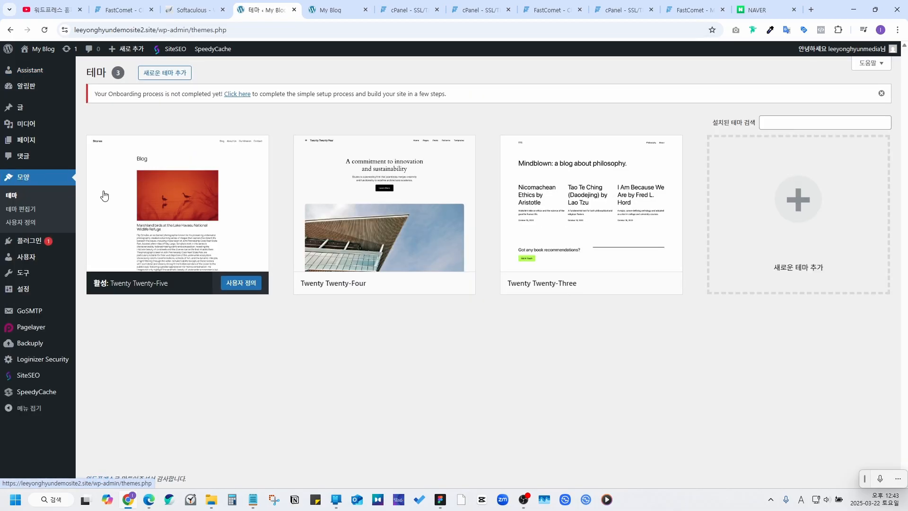
left_click(794, 210)
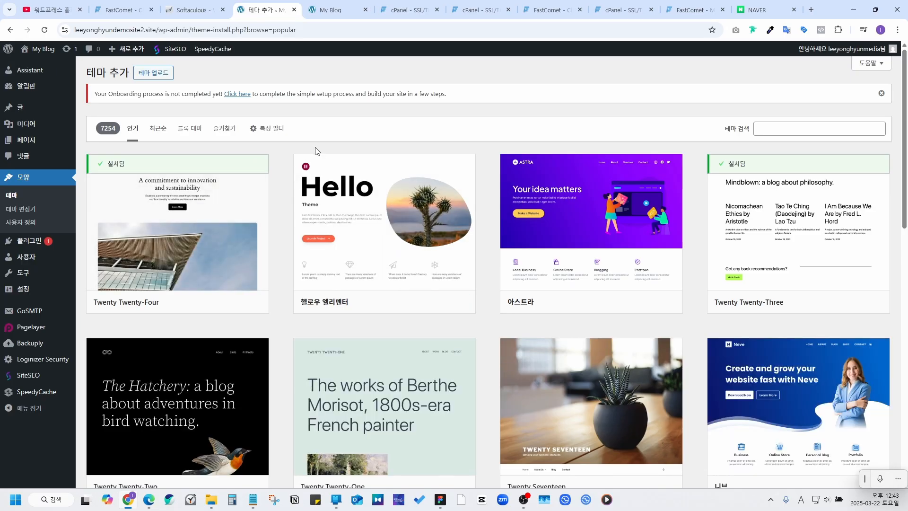
left_click(796, 128)
type("ka")
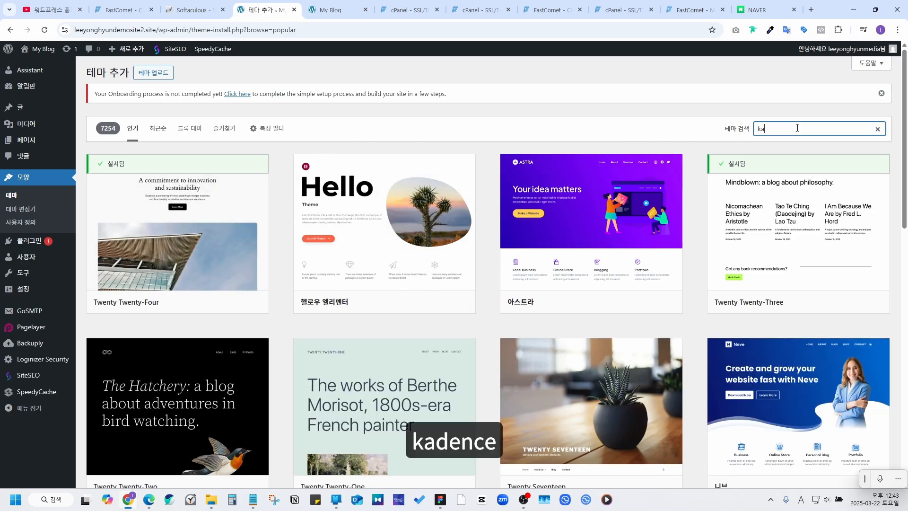
type("dence")
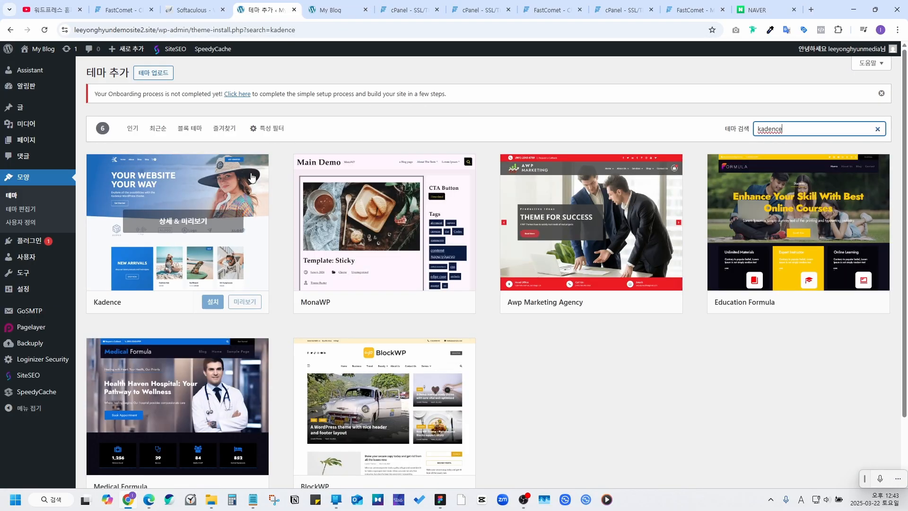
Step: Install the Kadence theme and activate it
left_click(182, 184)
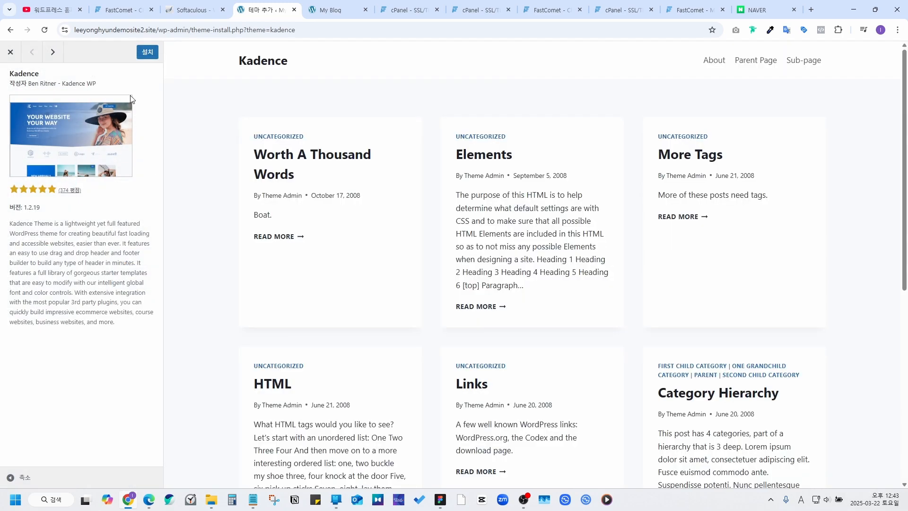
left_click(144, 55)
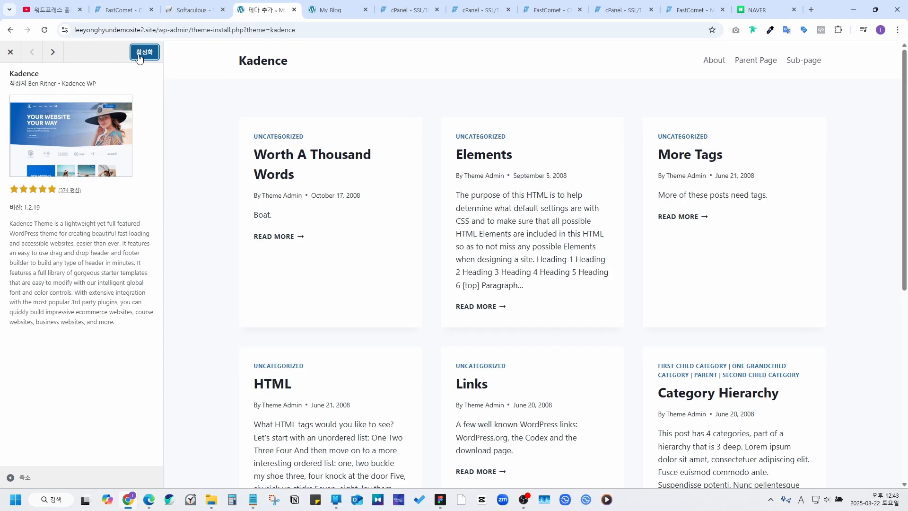
left_click(144, 52)
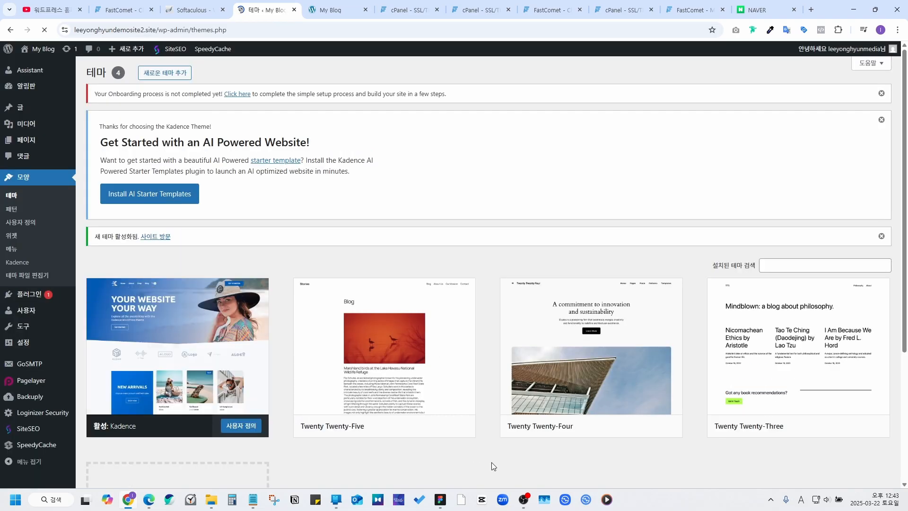
Step: Install Kadence Starter Templates, switch to the classic library, and filter the grid to Free Only
left_click(159, 198)
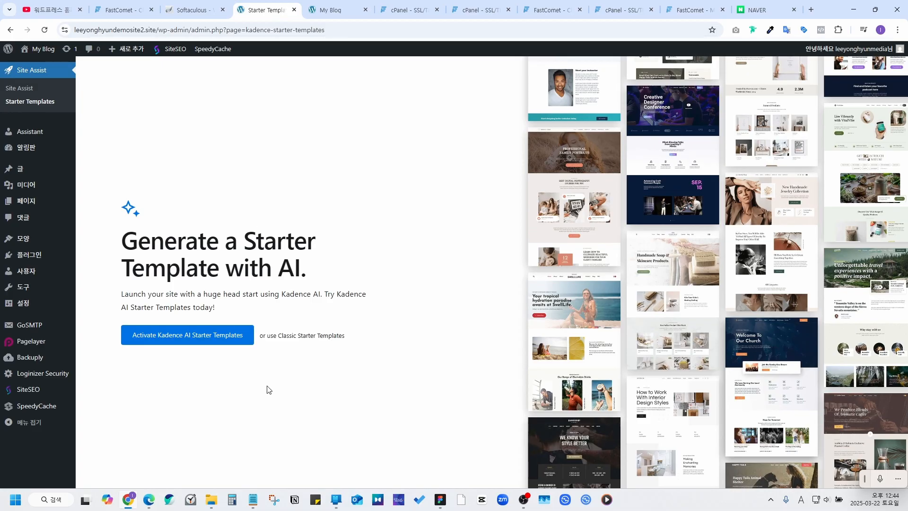
left_click(300, 337)
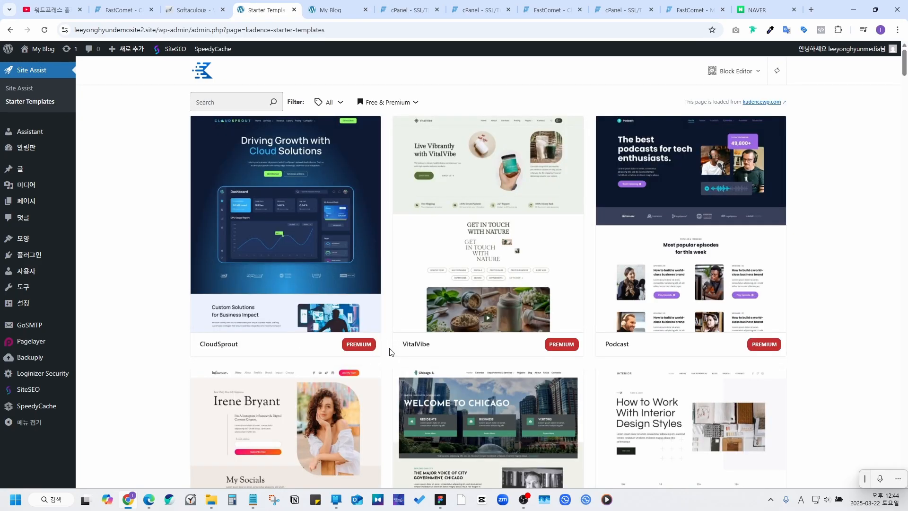
left_click(334, 103)
left_click_drag(350, 98, 361, 94)
left_click(383, 103)
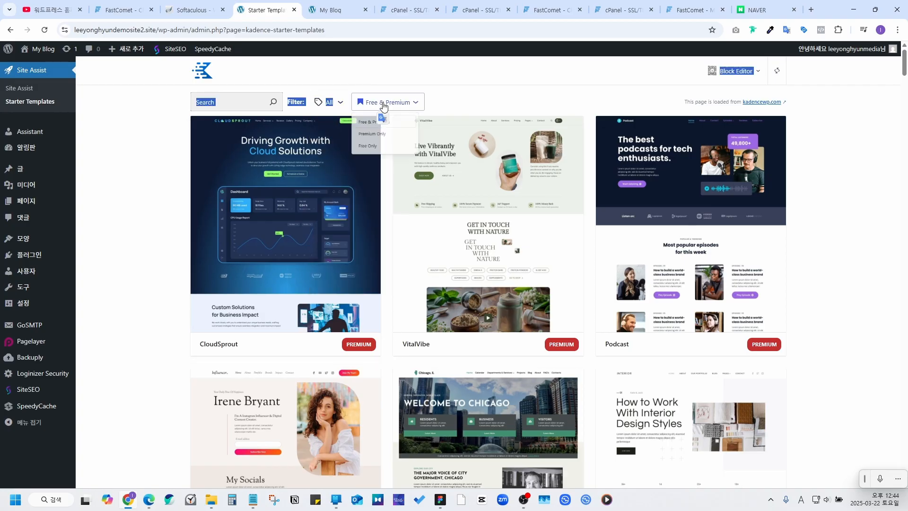
left_click(383, 165)
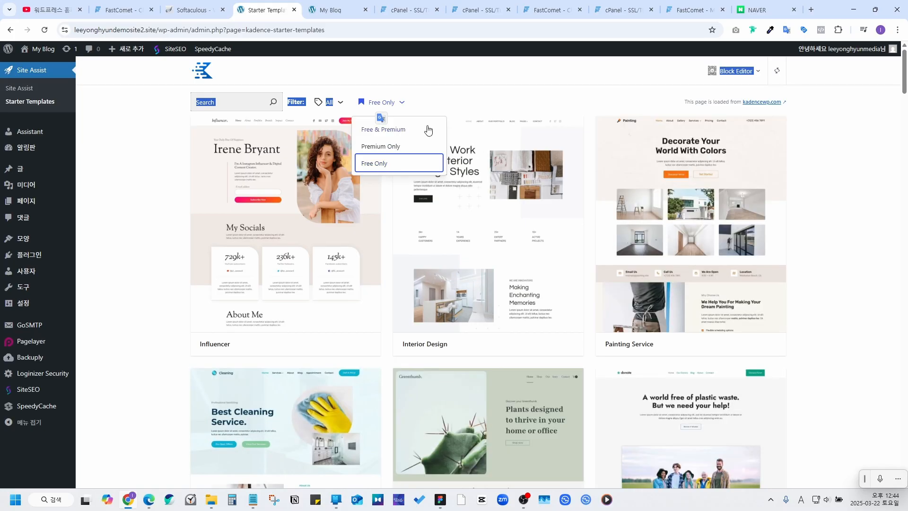
left_click(448, 94)
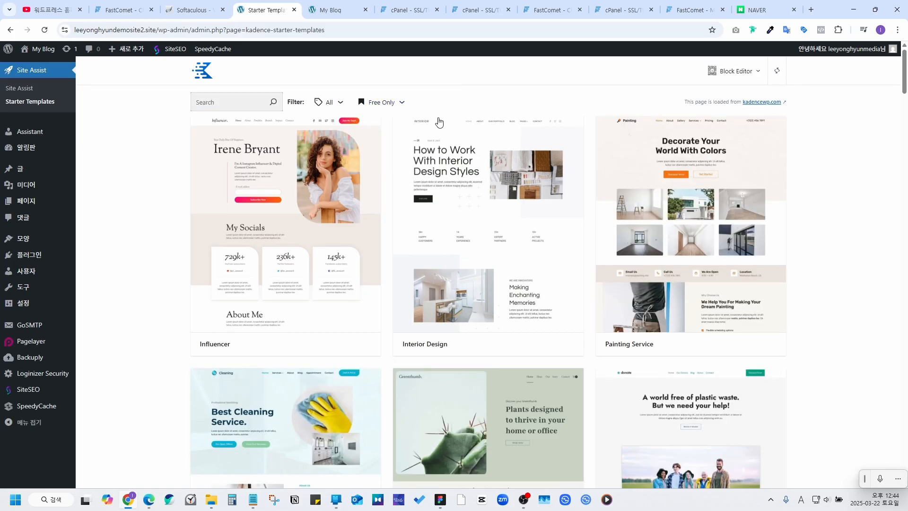
scroll(537, 189, "down", 7)
scroll(538, 190, "down", 5)
scroll(539, 188, "up", 12)
scroll(487, 278, "down", 13)
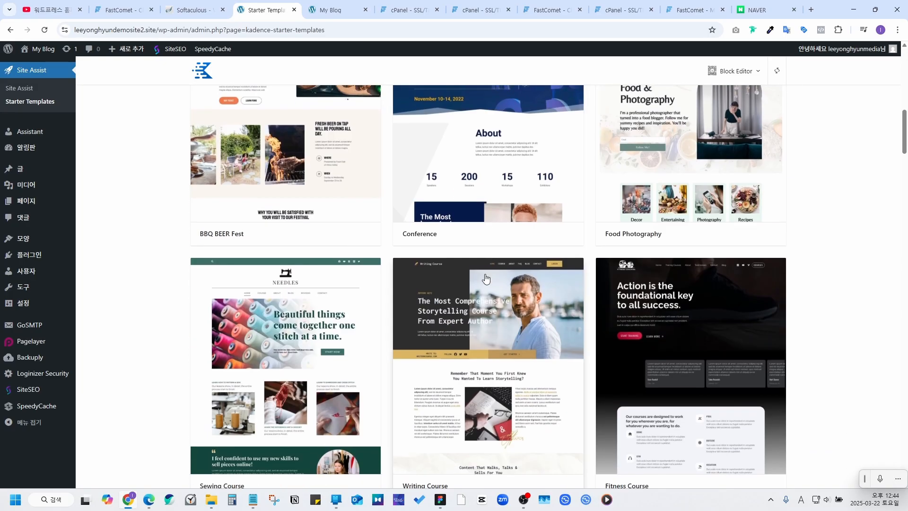
scroll(485, 279, "up", 13)
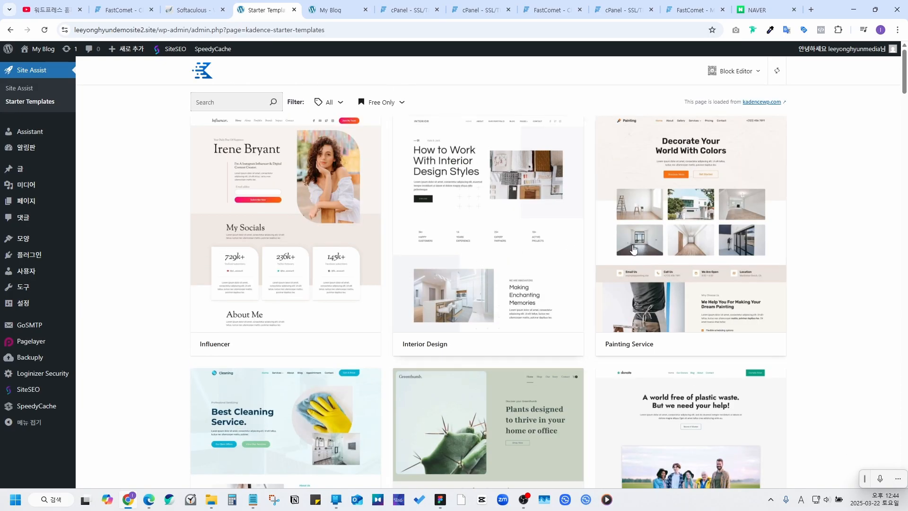
Step: Preview the Painting Service template's home, About and Gallery pages
left_click(683, 246)
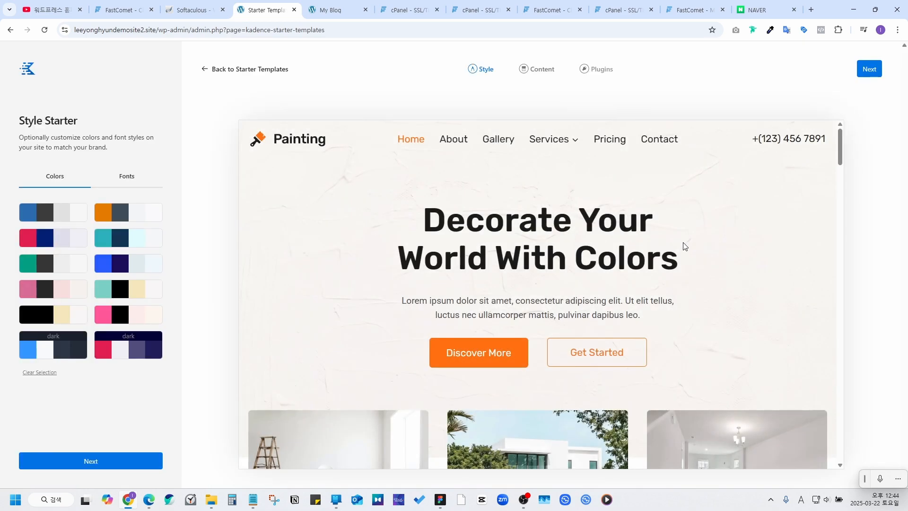
scroll(393, 224, "down", 4)
scroll(442, 215, "down", 12)
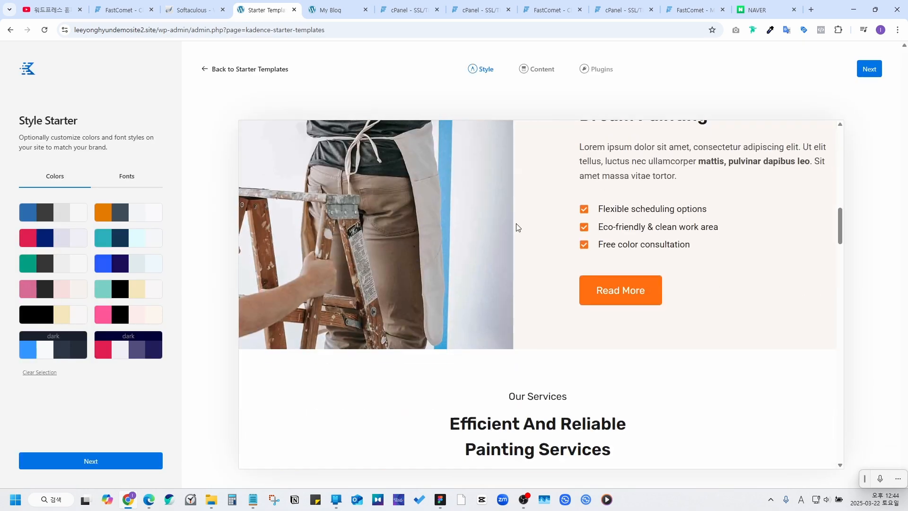
scroll(515, 226, "up", 7)
scroll(514, 225, "up", 8)
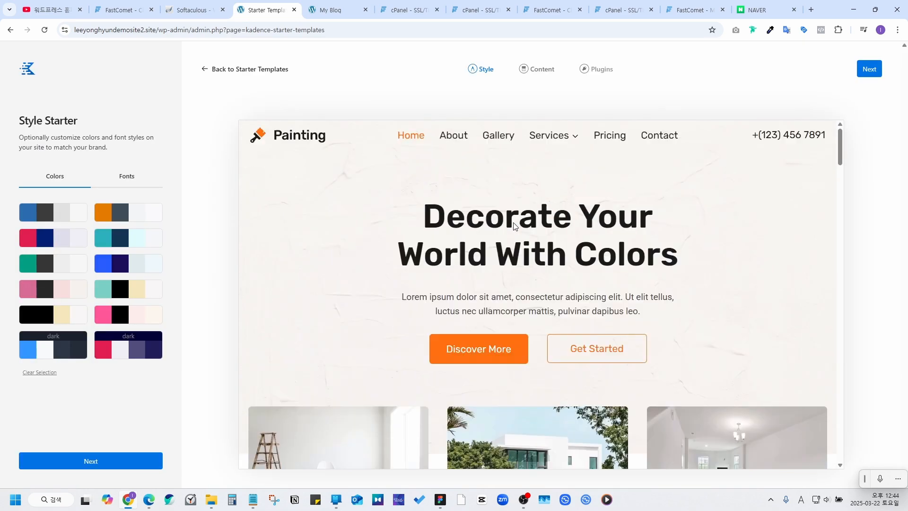
left_click(457, 145)
scroll(551, 274, "down", 15)
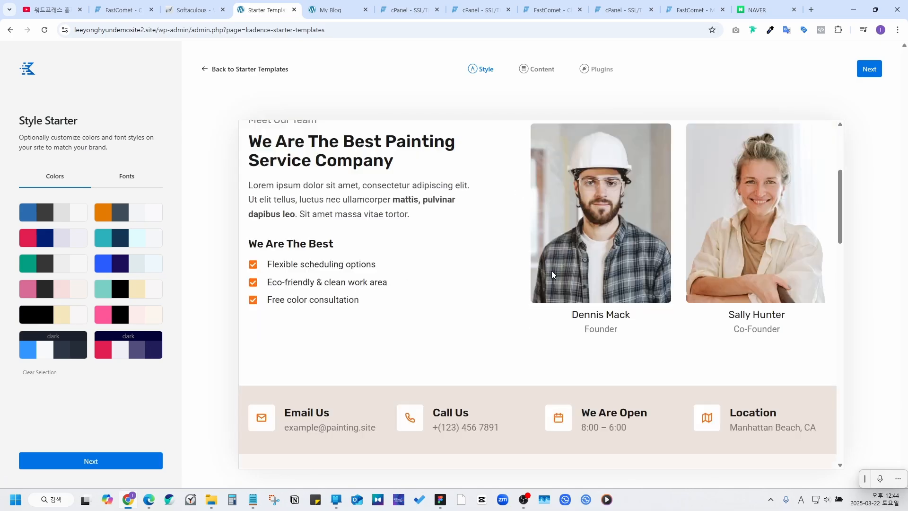
scroll(540, 267, "up", 15)
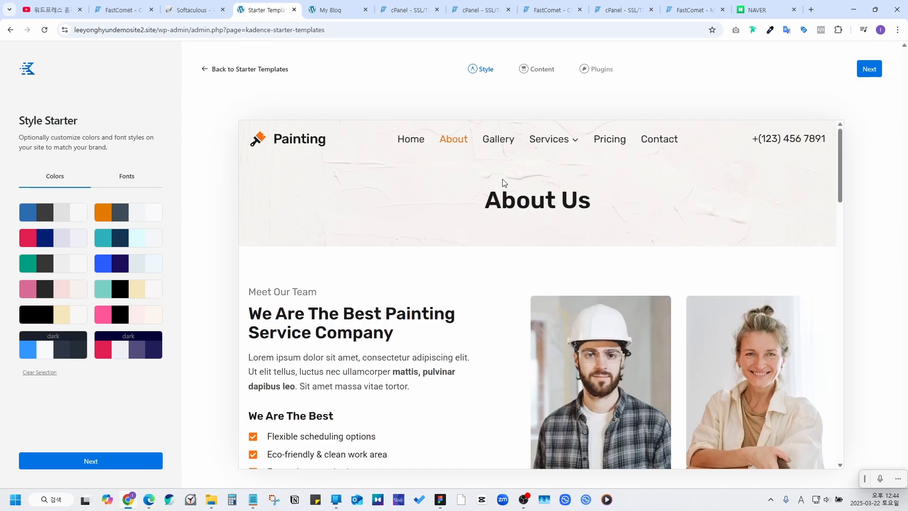
left_click(497, 139)
scroll(542, 243, "down", 5)
scroll(542, 243, "down", 12)
scroll(538, 256, "up", 9)
scroll(536, 252, "up", 8)
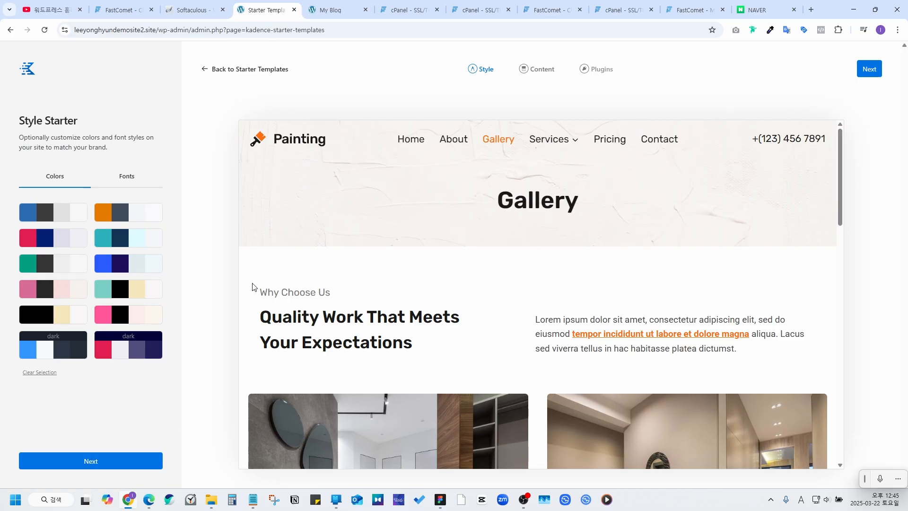
Step: Return to the gallery, re-filter to Free Only, and reopen the Painting Service template
left_click(257, 70)
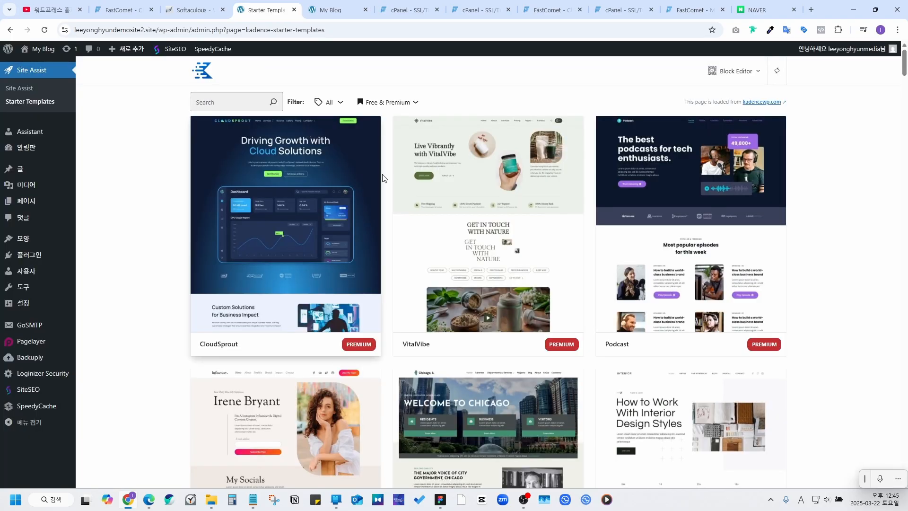
scroll(548, 204, "down", 4)
scroll(507, 197, "up", 4)
left_click(387, 103)
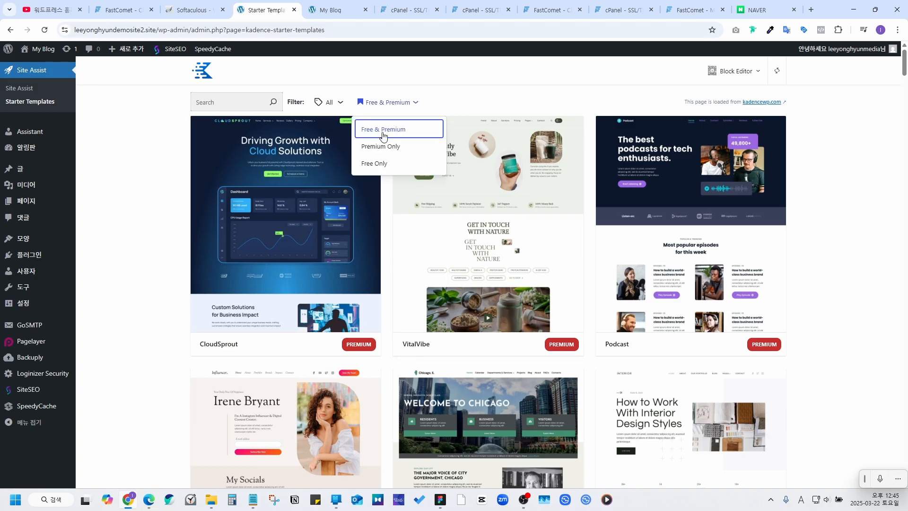
left_click(377, 163)
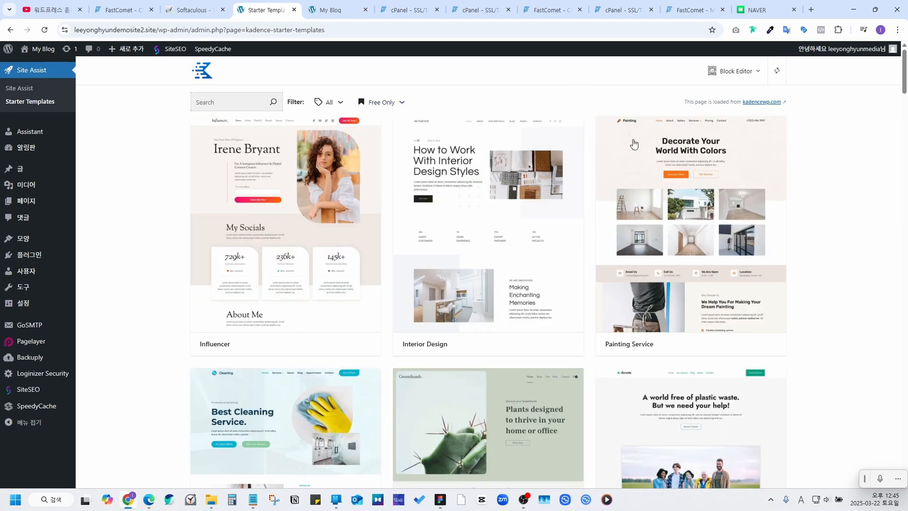
left_click(677, 187)
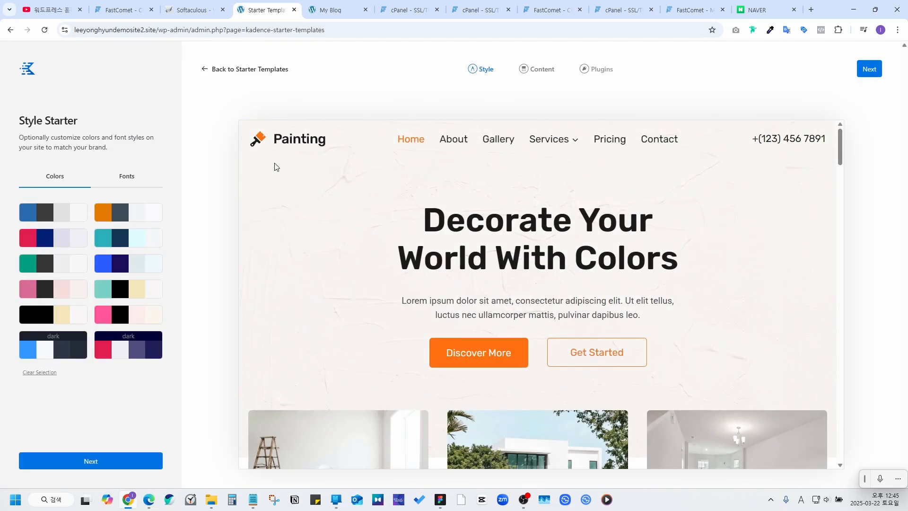
Step: On the content step choose Import Full Site and advance to plugin selection
left_click(546, 73)
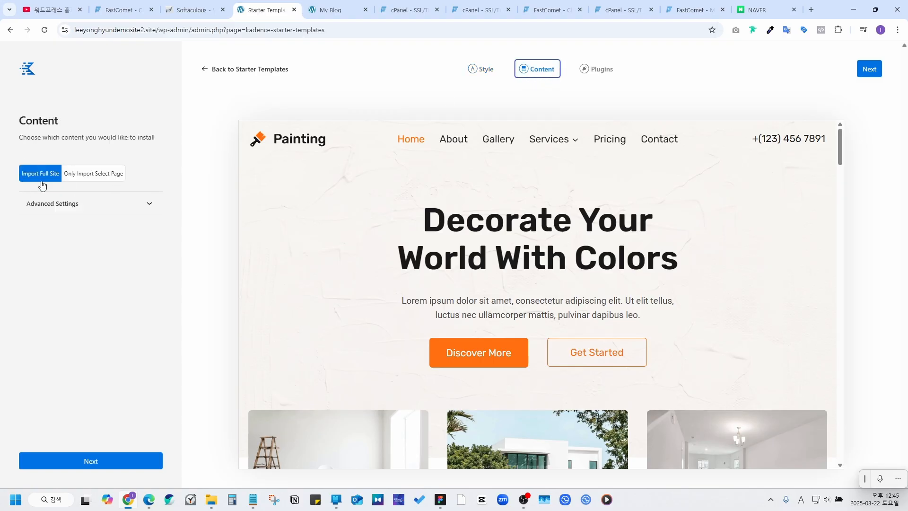
left_click(88, 175)
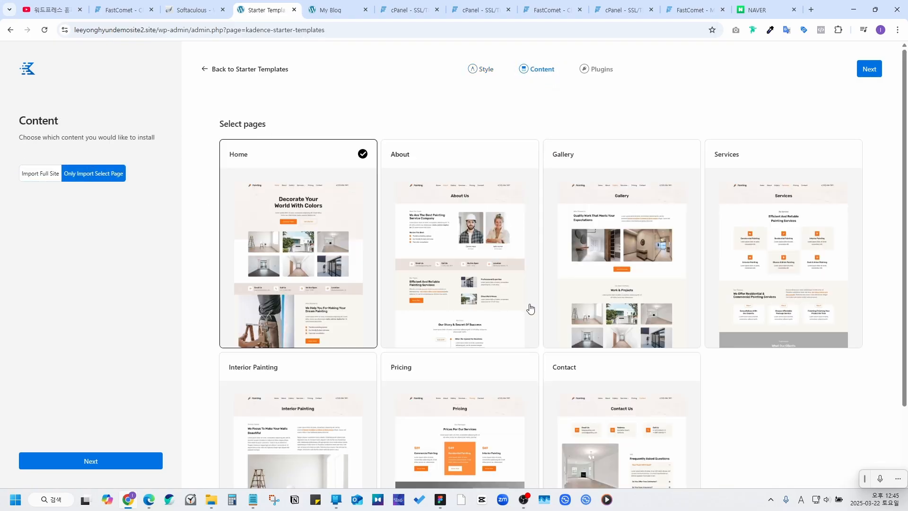
scroll(527, 305, "down", 2)
scroll(470, 278, "up", 2)
left_click(41, 173)
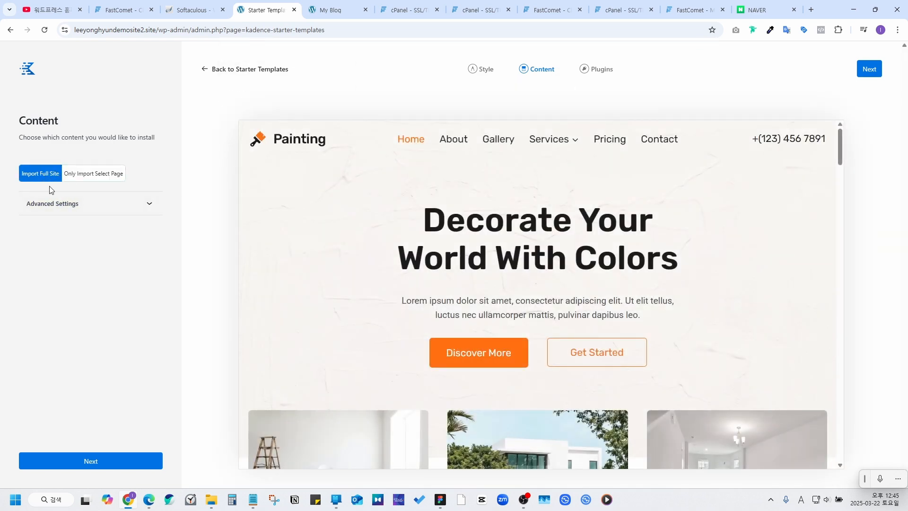
left_click(486, 71)
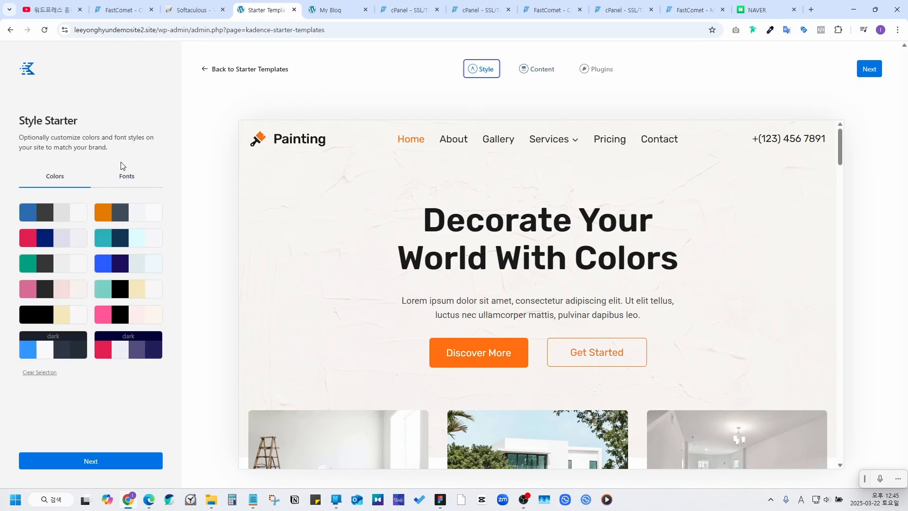
left_click(91, 461)
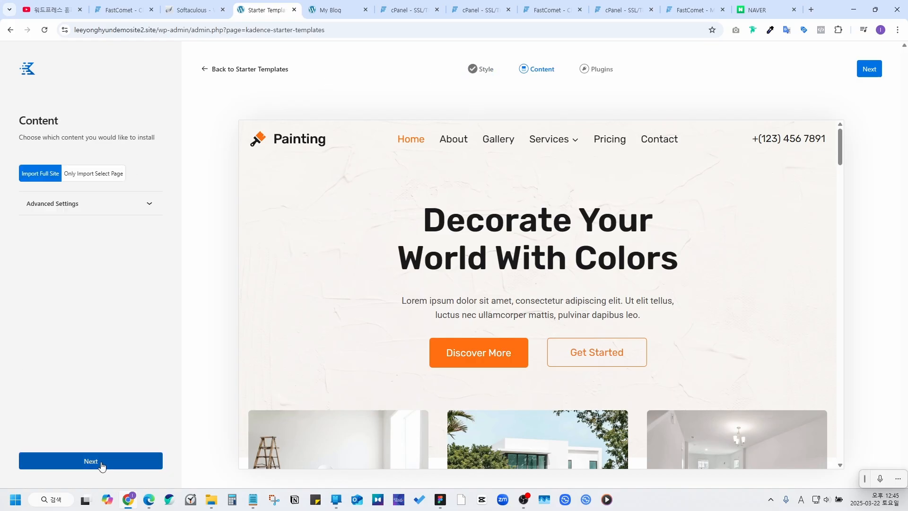
left_click(101, 461)
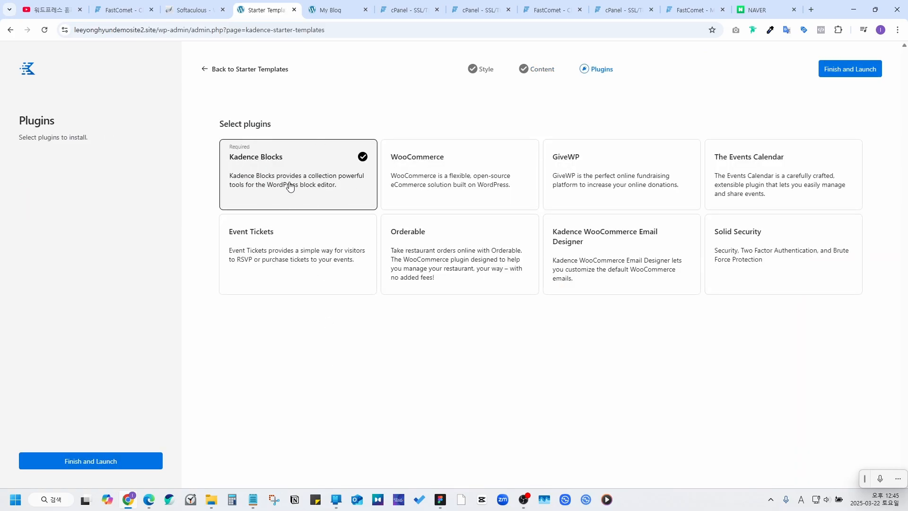
Step: Launch and confirm the Painting template import, then view the newly styled site
left_click(121, 462)
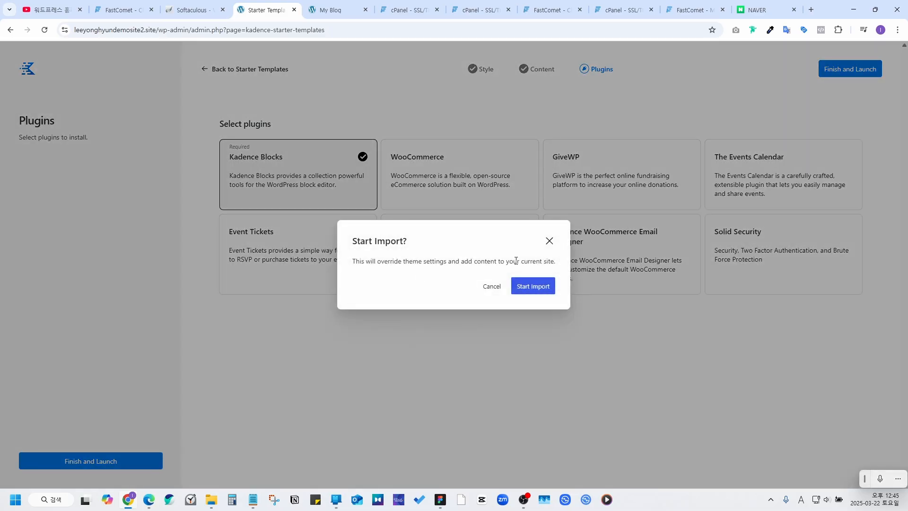
left_click(532, 286)
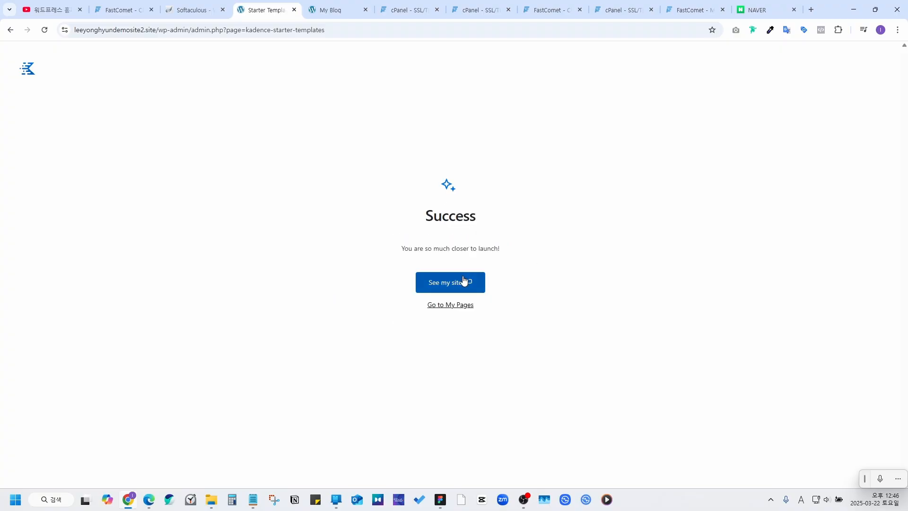
left_click(457, 283)
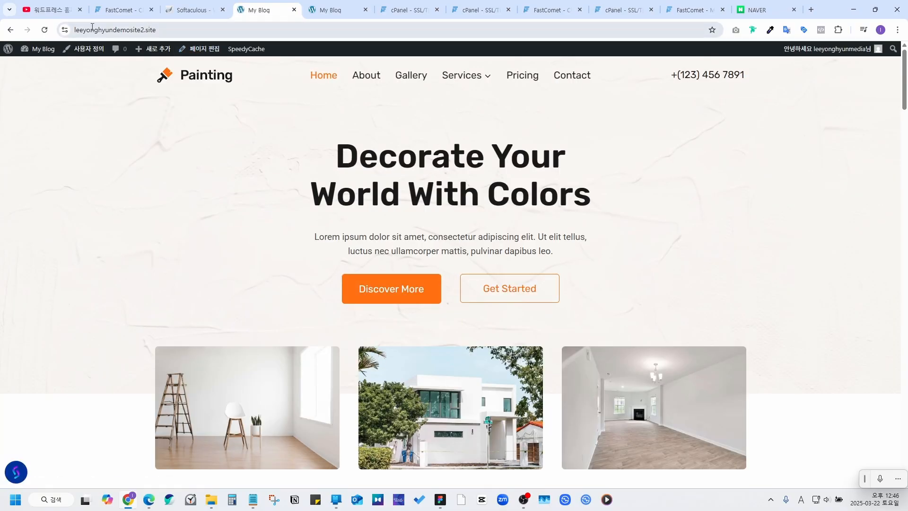
scroll(258, 212, "down", 20)
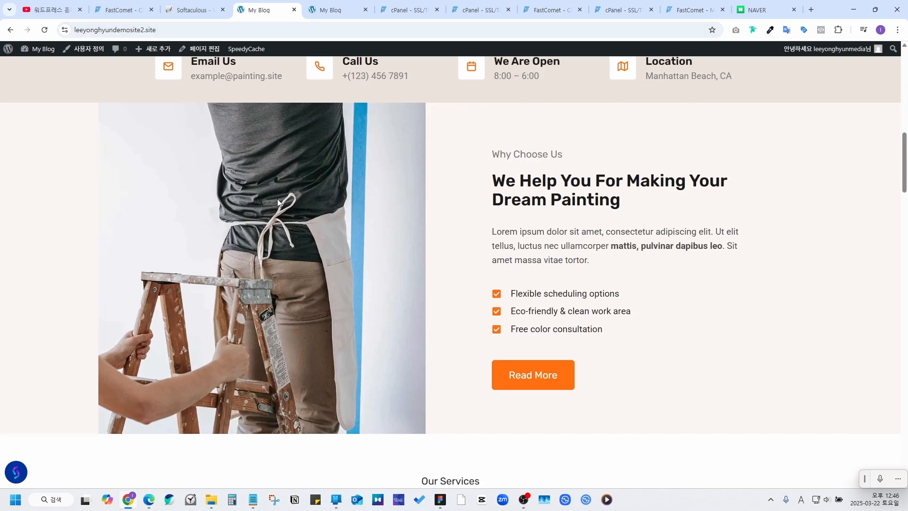
scroll(284, 207, "down", 5)
scroll(286, 208, "up", 15)
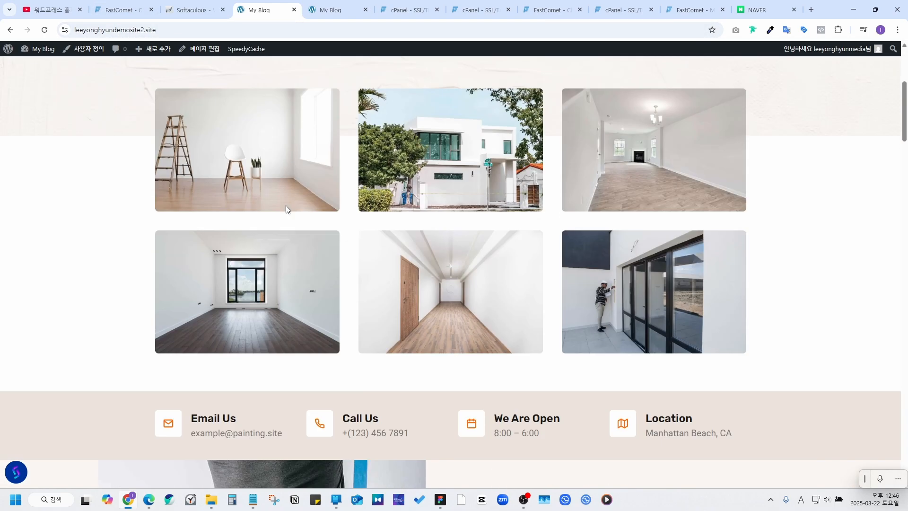
scroll(286, 208, "up", 5)
left_click(367, 75)
scroll(418, 165, "down", 15)
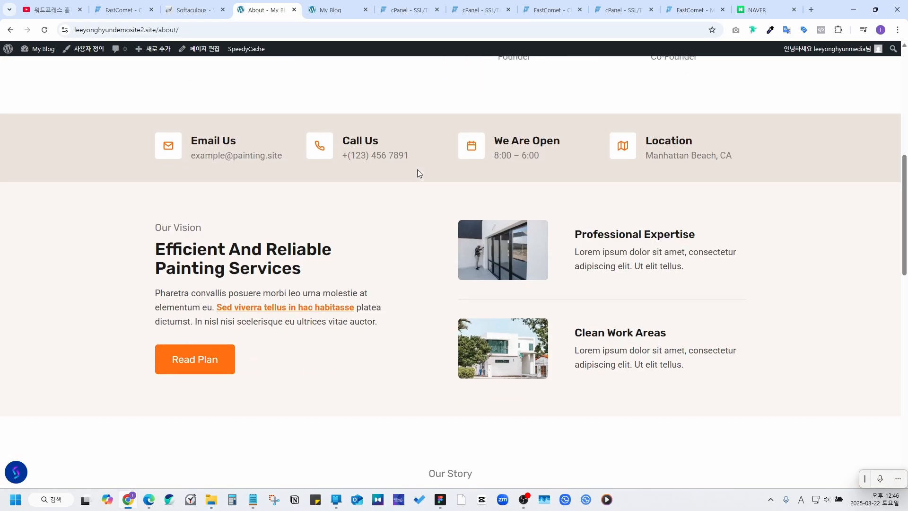
scroll(418, 189, "up", 12)
scroll(419, 193, "up", 2)
left_click(409, 81)
scroll(496, 170, "down", 13)
scroll(496, 170, "up", 14)
left_click_drag(466, 256, 690, 294)
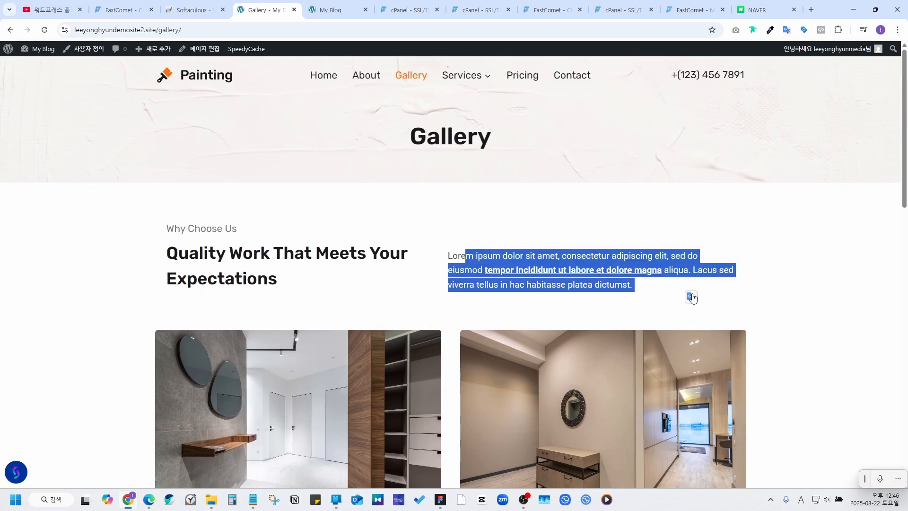
left_click(450, 212)
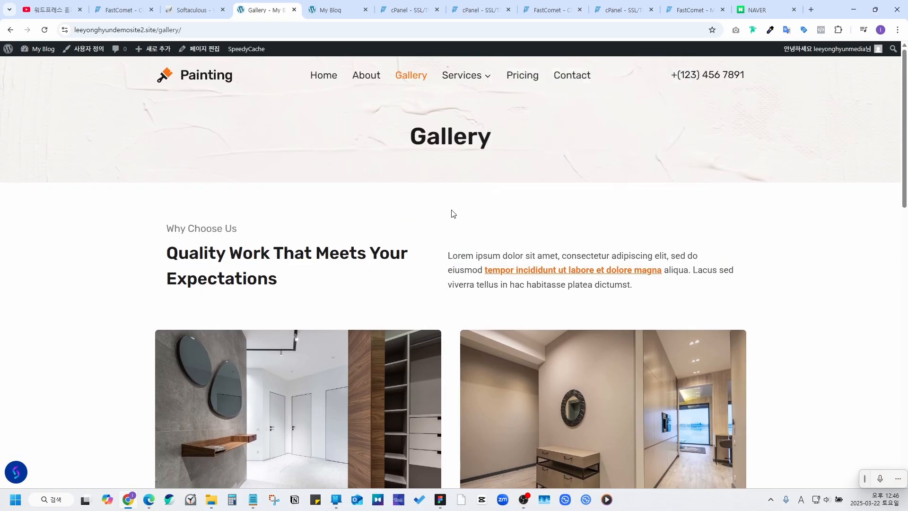
left_click(522, 76)
scroll(533, 125, "down", 6)
scroll(532, 125, "up", 6)
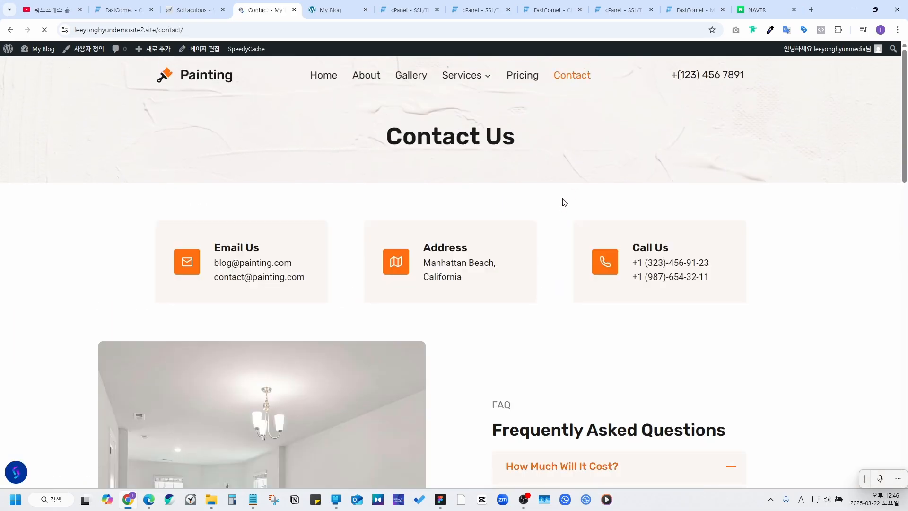
scroll(561, 208, "down", 8)
scroll(561, 208, "up", 8)
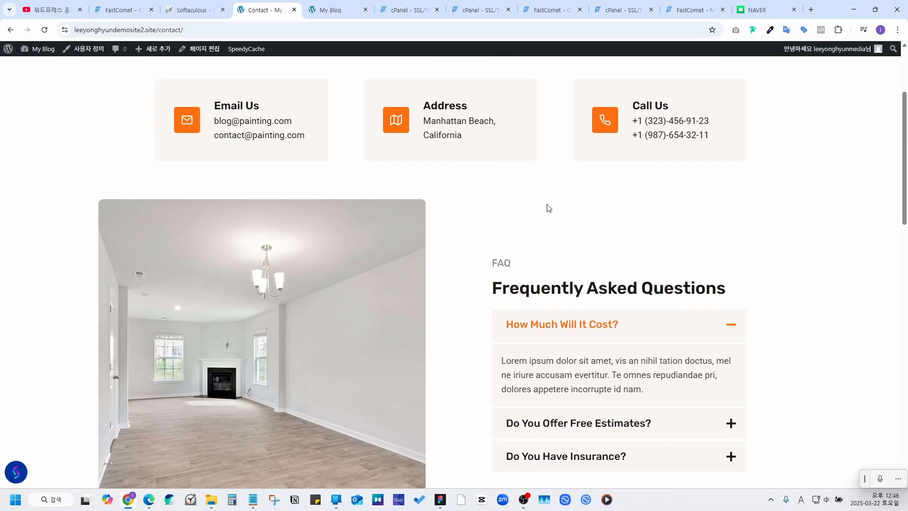
left_click(214, 86)
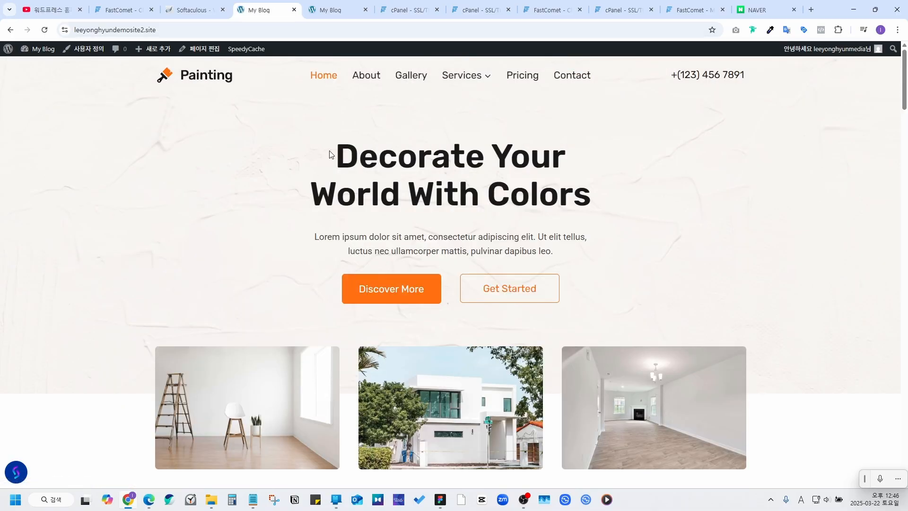
left_click_drag(344, 148, 642, 193)
left_click(615, 248)
scroll(607, 243, "down", 5)
scroll(559, 248, "up", 5)
scroll(644, 173, "down", 15)
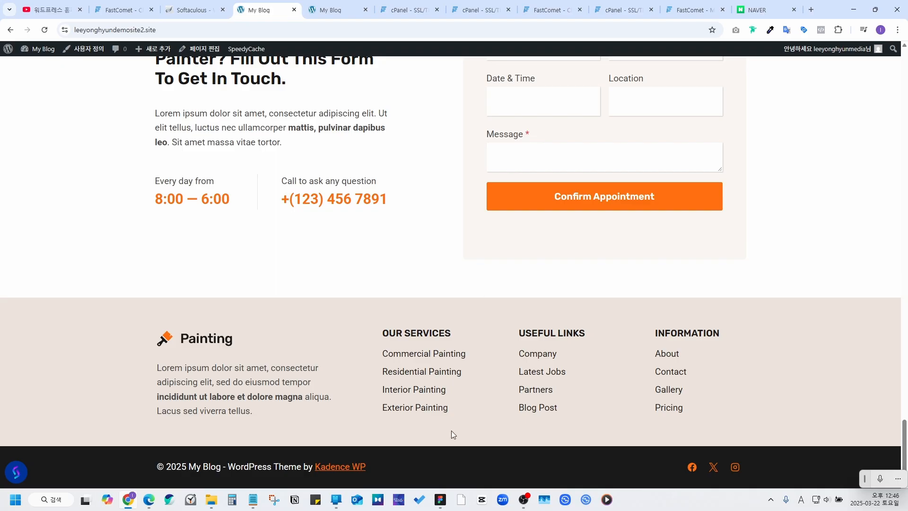
scroll(450, 431, "up", 15)
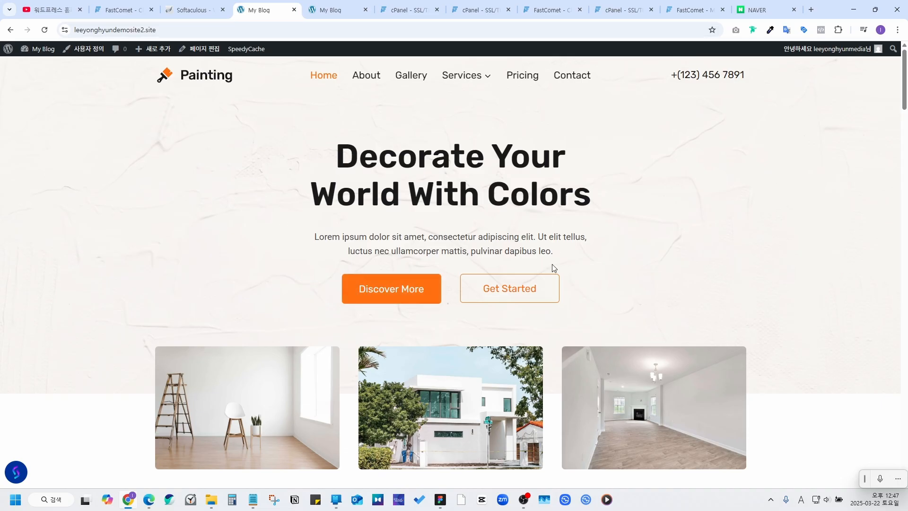
Step: Open the Home page in the editor and insert 'asdasdasd' after the heading's D
left_click(200, 49)
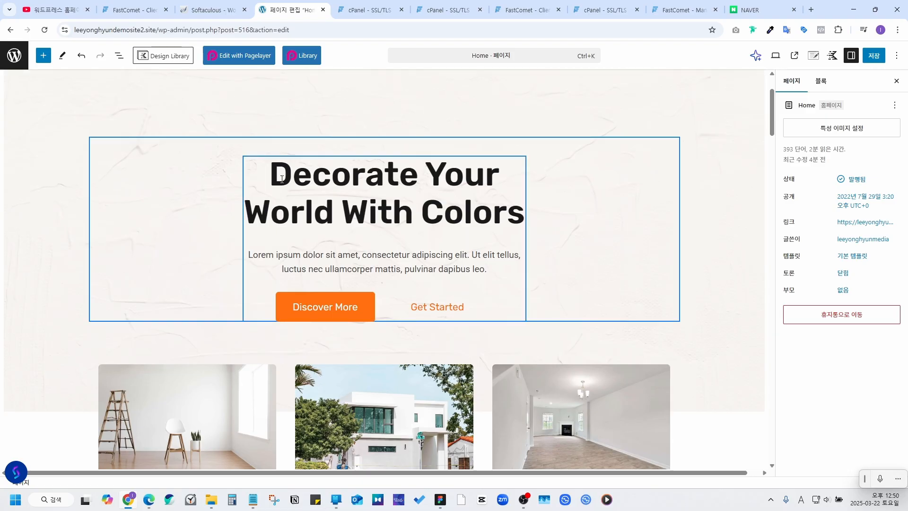
left_click_drag(281, 173, 278, 176)
left_click(303, 178)
type("asdasdasd")
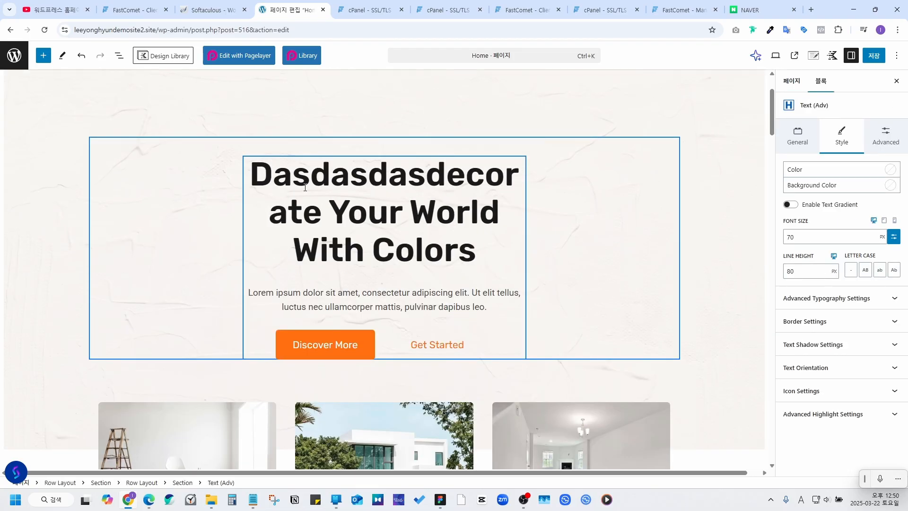
Step: Switch to Korean input, add 안녕하세요 to the heading, and save the page
key("Hangul")
type("ㅁㄴㅇㅁㄴㅇㅁㄴㅇ")
key("BackSpace")
key("BackSpace")
key("BackSpace")
key("BackSpace")
key("BackSpace")
key("BackSpace")
key("BackSpace")
key("BackSpace")
key("BackSpace")
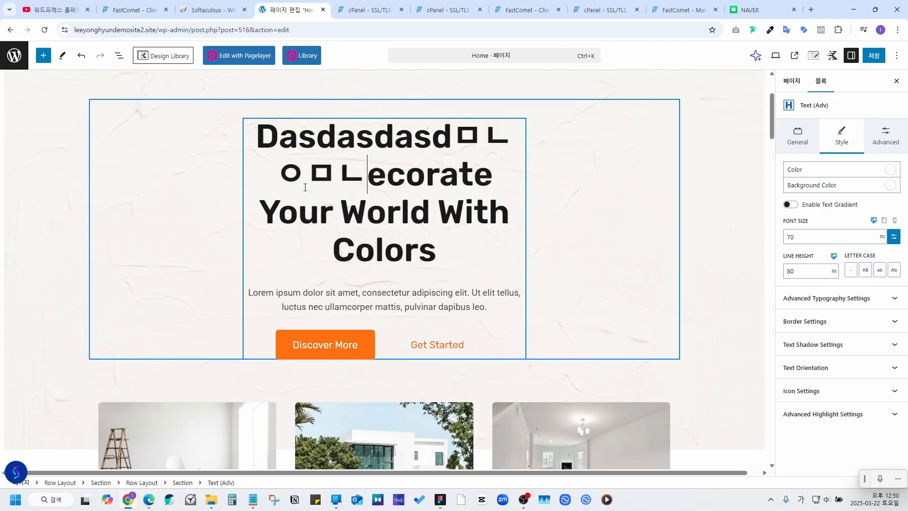
type("안녕하세요E")
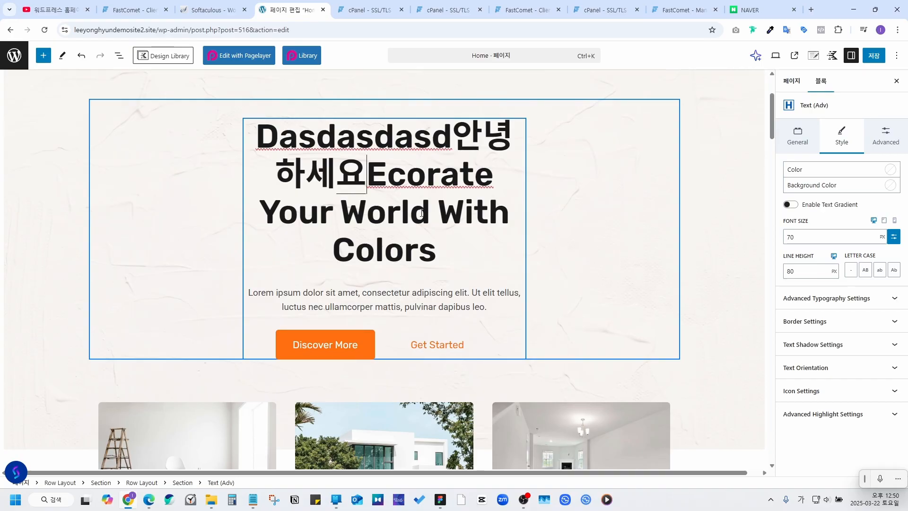
scroll(520, 232, "up", 2)
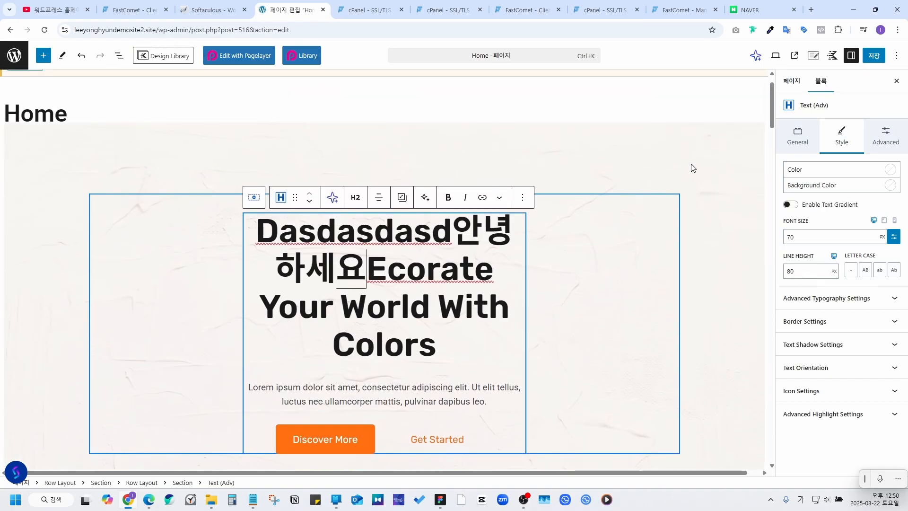
left_click(873, 56)
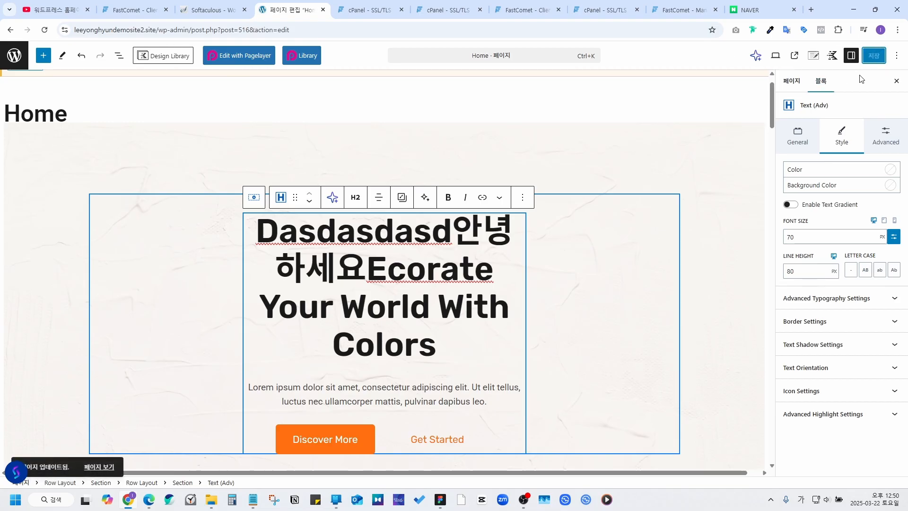
Step: Check the updated heading on the live Home page, then return to the editor
left_click(796, 58)
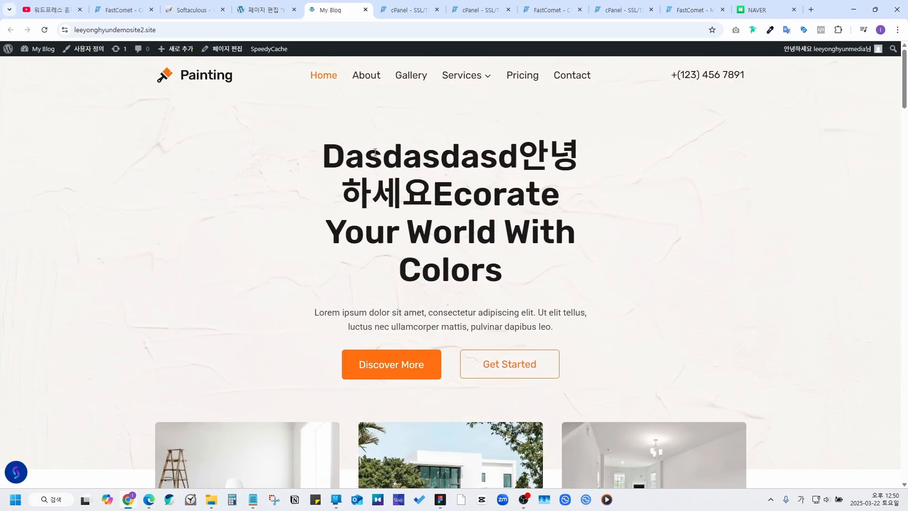
left_click_drag(517, 145, 541, 194)
left_click(541, 193)
left_click(266, 10)
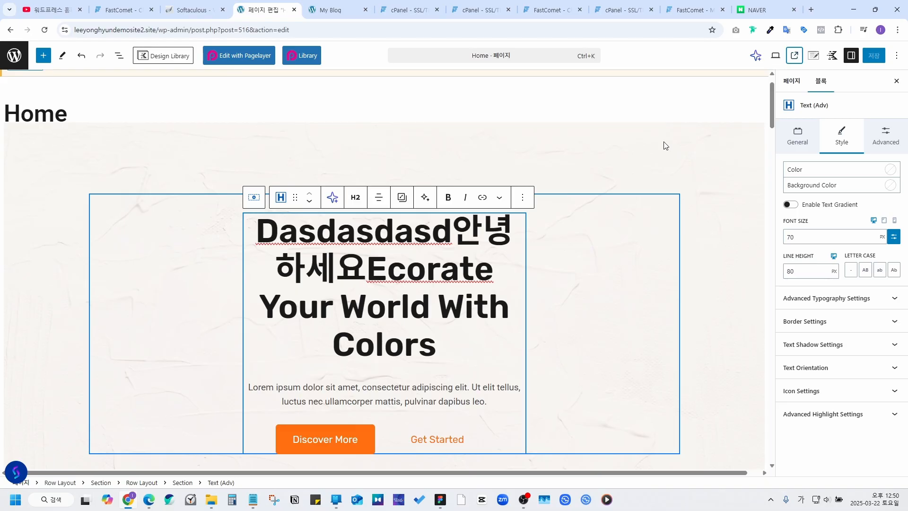
Step: In mobile preview, insert ㅁㄴㅇ between World and With in the hero heading
left_click(774, 57)
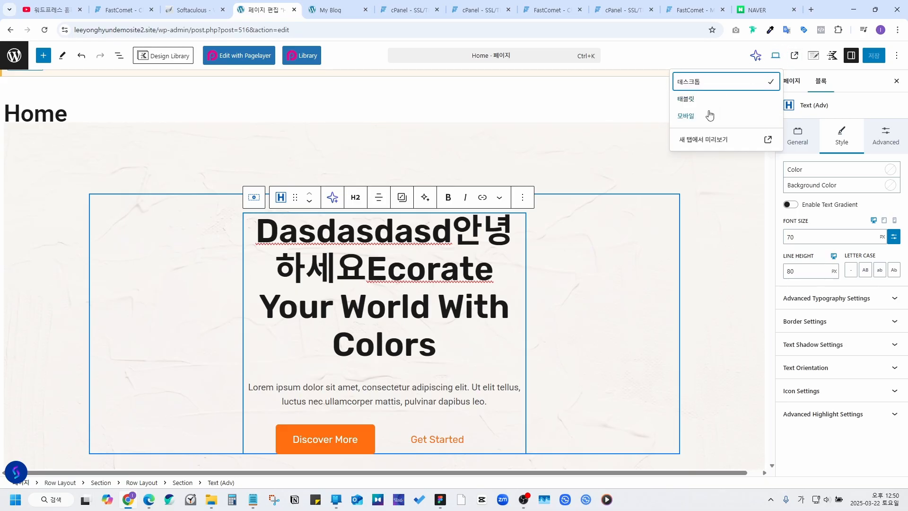
left_click(701, 118)
left_click(534, 259)
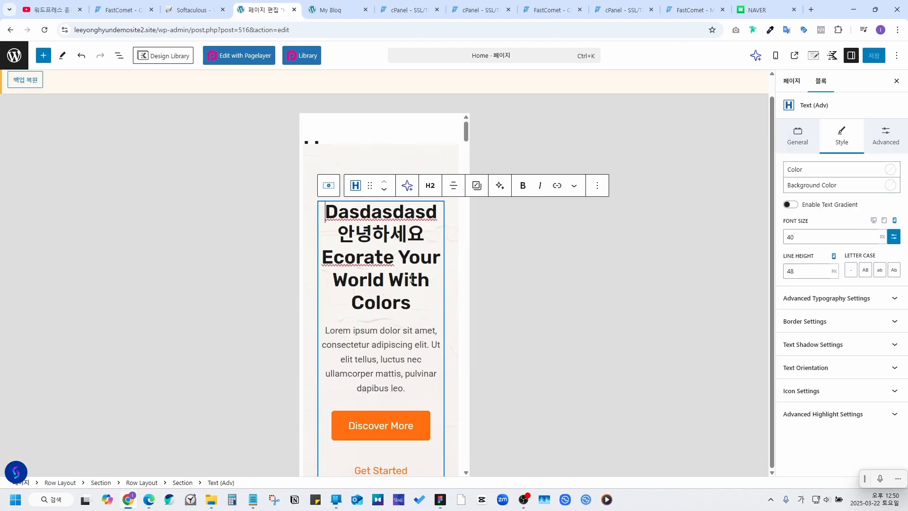
scroll(411, 284, "down", 5)
scroll(411, 286, "up", 6)
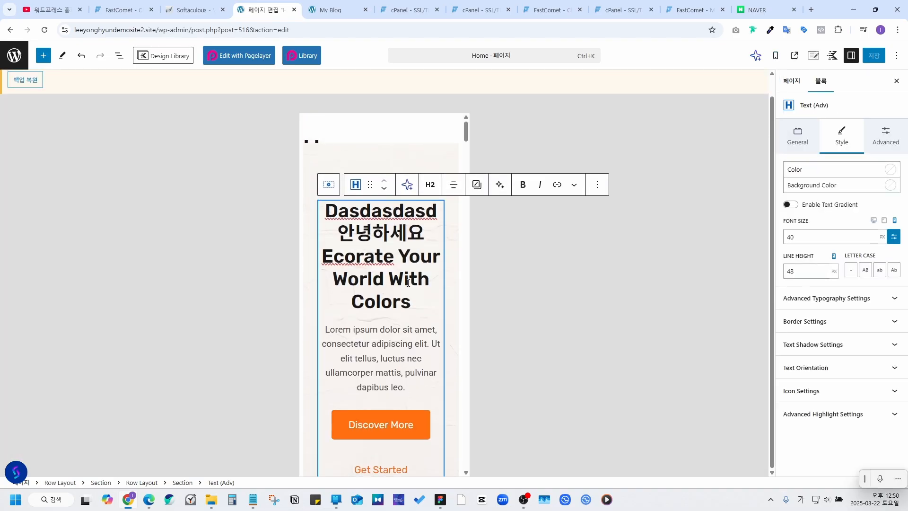
left_click(394, 277)
type("ㅁㄴㅇ")
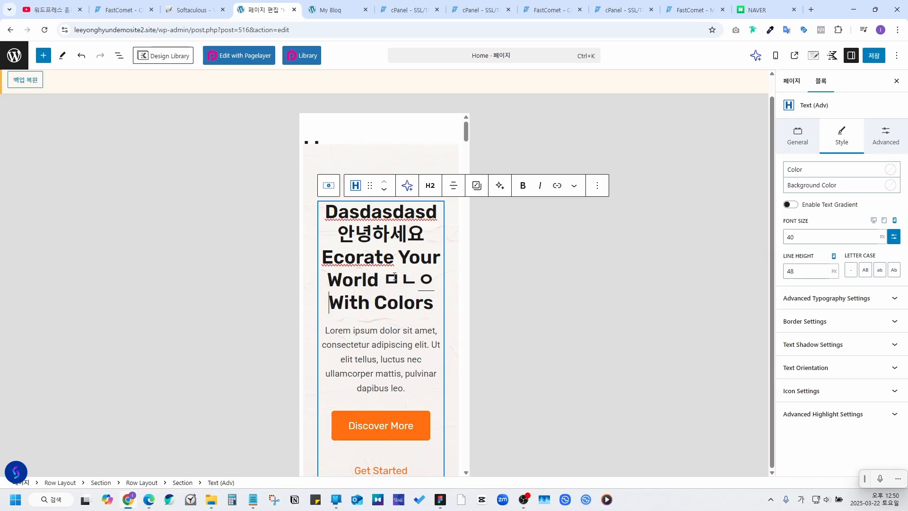
key("Right")
Step: Switch the editor preview back to desktop
left_click(776, 57)
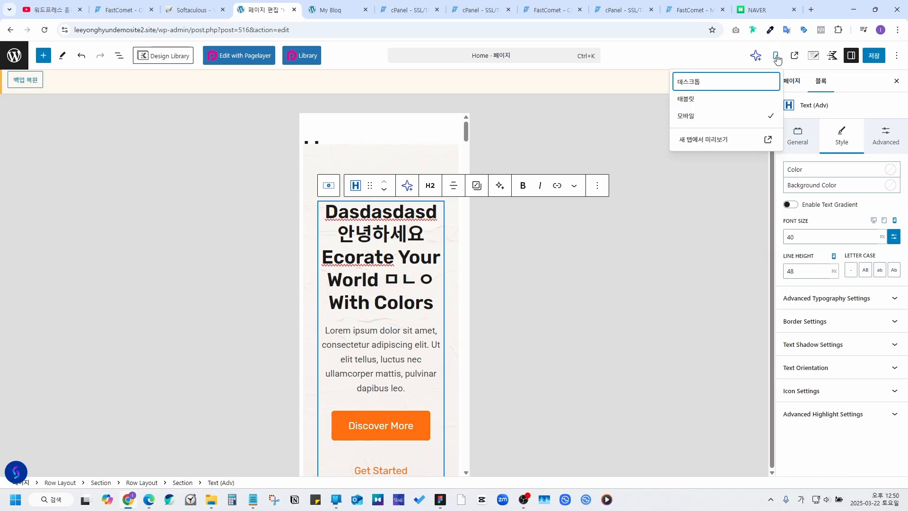
left_click(713, 85)
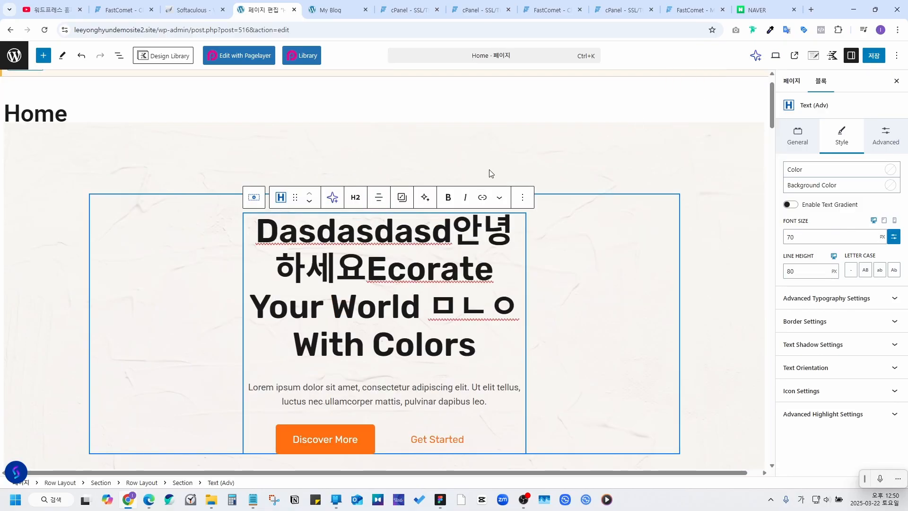
scroll(484, 273, "down", 3)
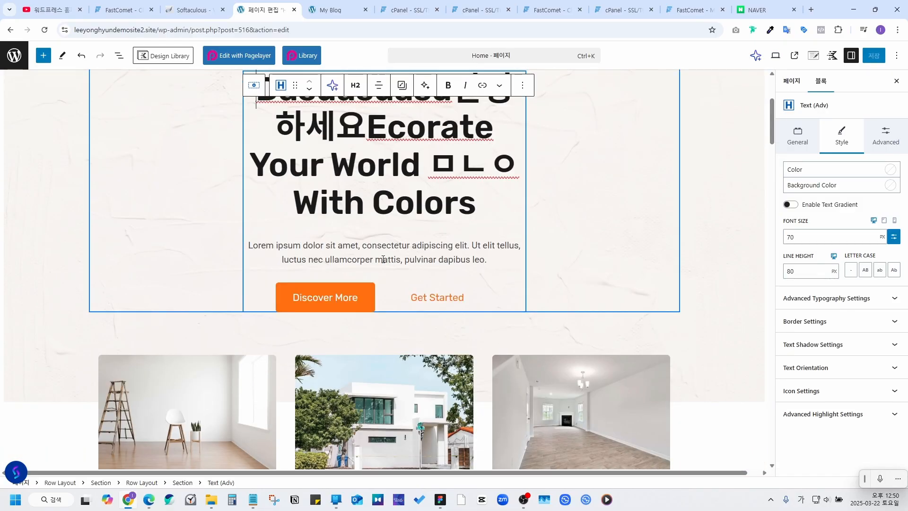
Step: Insert ㅁㄴㅇ into the Discover More button label, making it Discoveㅁㄴㅇr More
left_click(330, 299)
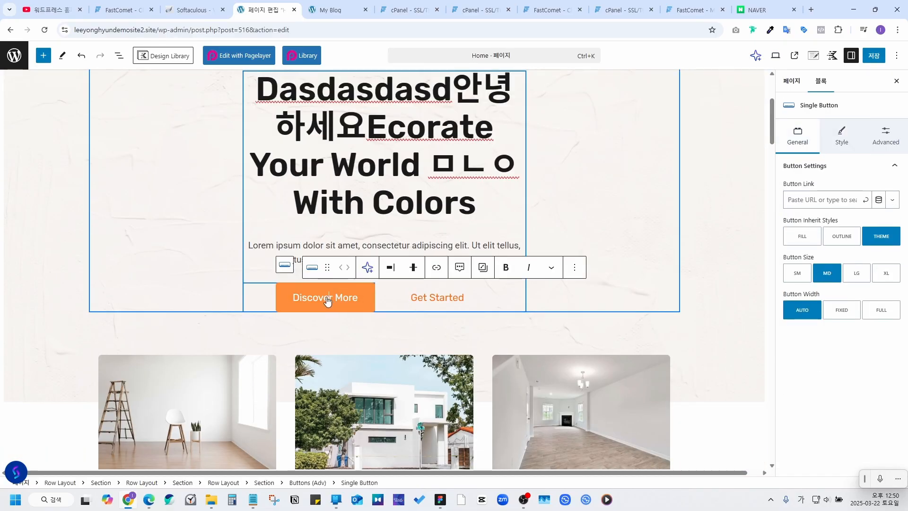
type("ㅁㄴㅇ")
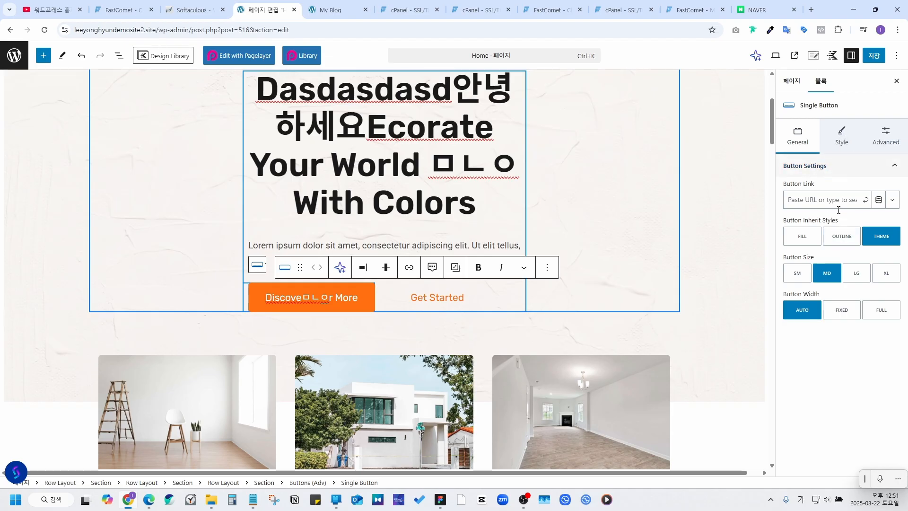
scroll(392, 308, "down", 4)
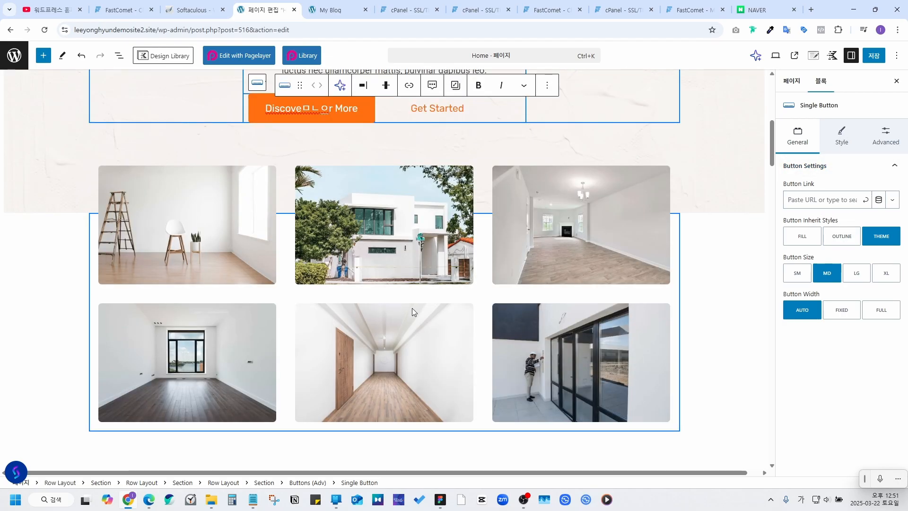
scroll(398, 226, "down", 1)
Step: Select the image gallery block further down the Home page
left_click(399, 226)
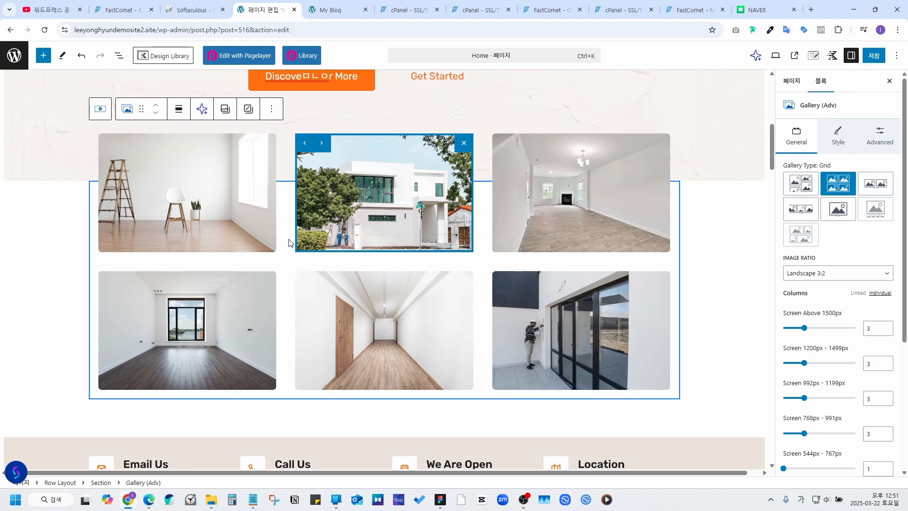
scroll(254, 241, "down", 2)
scroll(284, 243, "down", 3)
Step: Delete the Call Us info box from the contact row
left_click(294, 241)
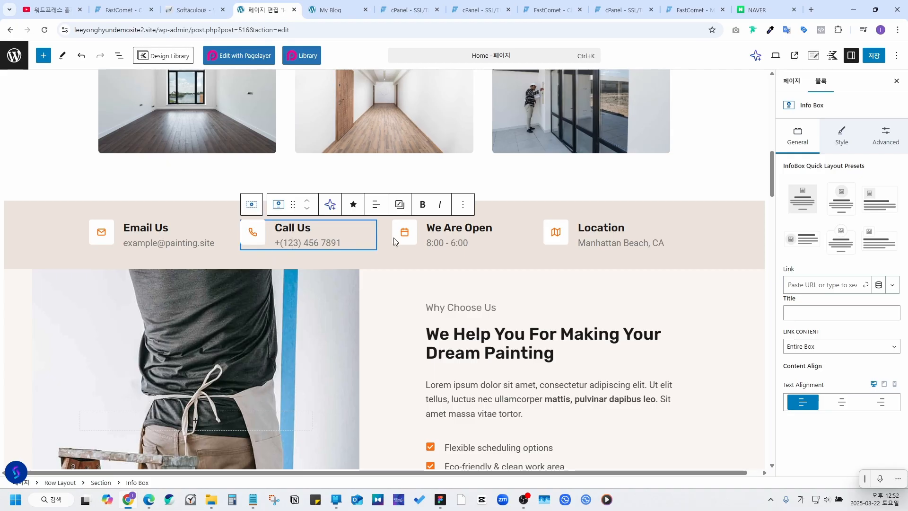
left_click(463, 204)
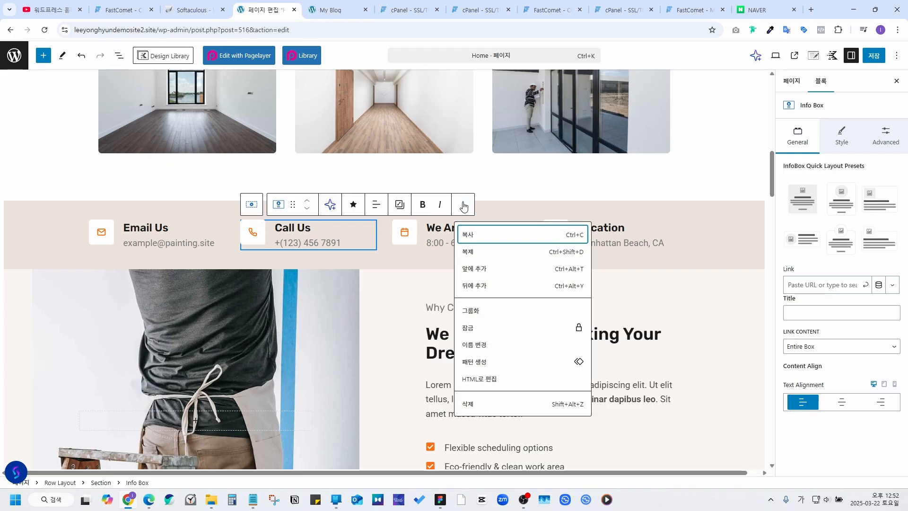
left_click(478, 404)
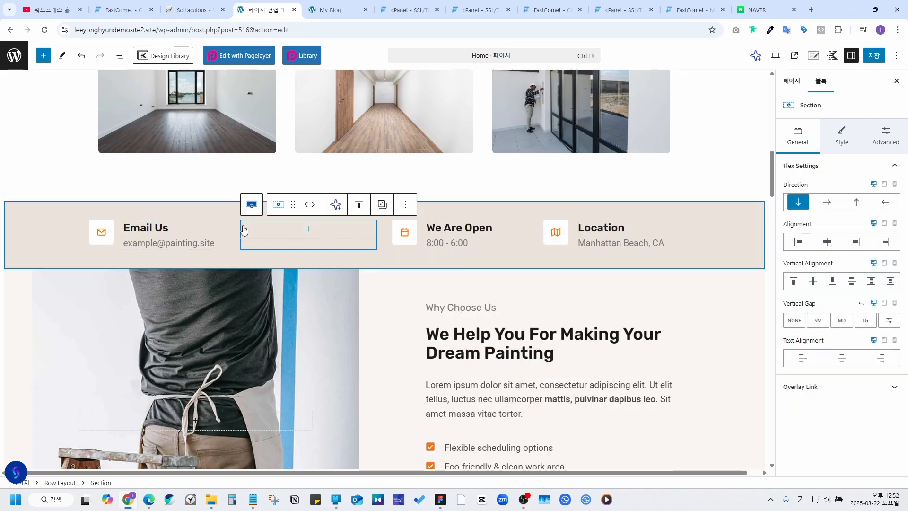
Step: Drag an Image (Adv) block from the inserter into the contact row
left_click(43, 55)
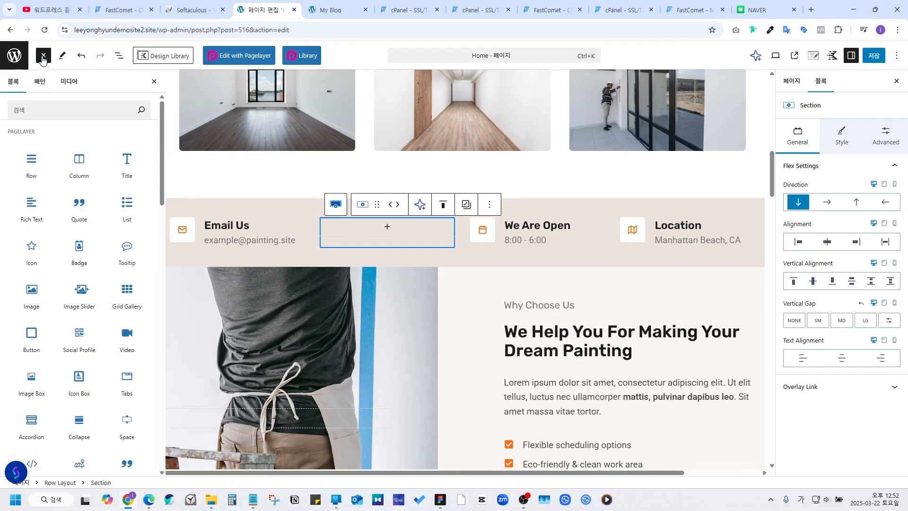
scroll(104, 224, "down", 15)
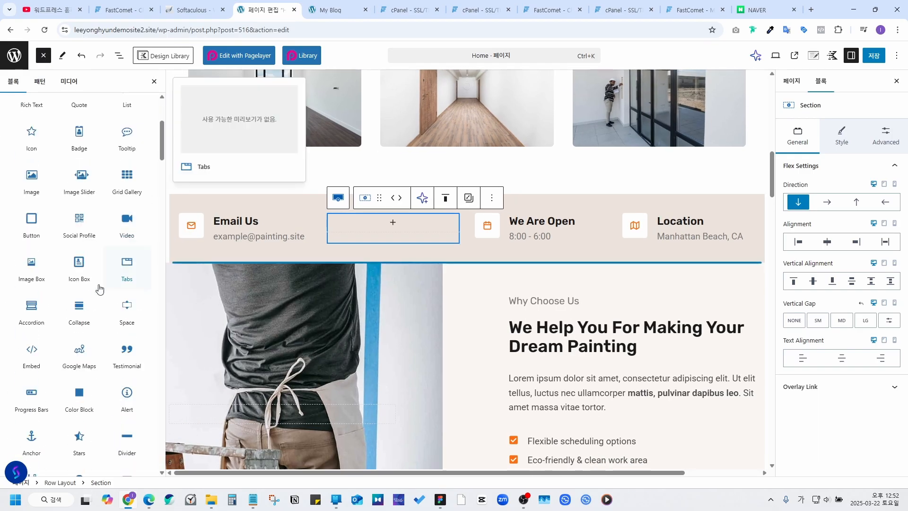
scroll(106, 230, "down", 10)
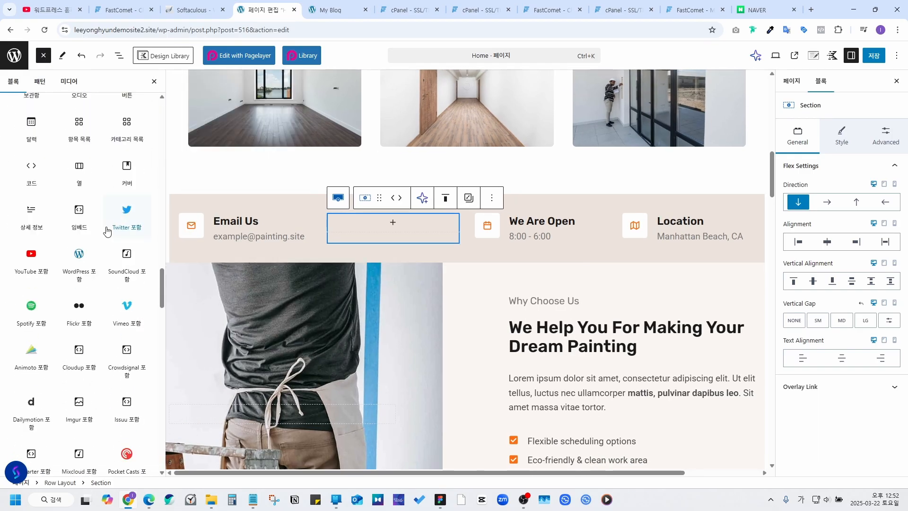
scroll(104, 233, "down", 10)
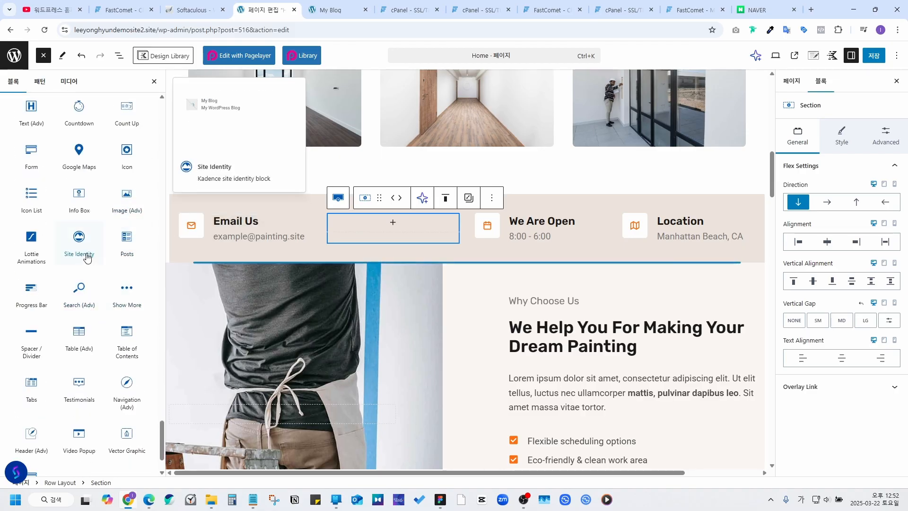
scroll(75, 250, "up", 3)
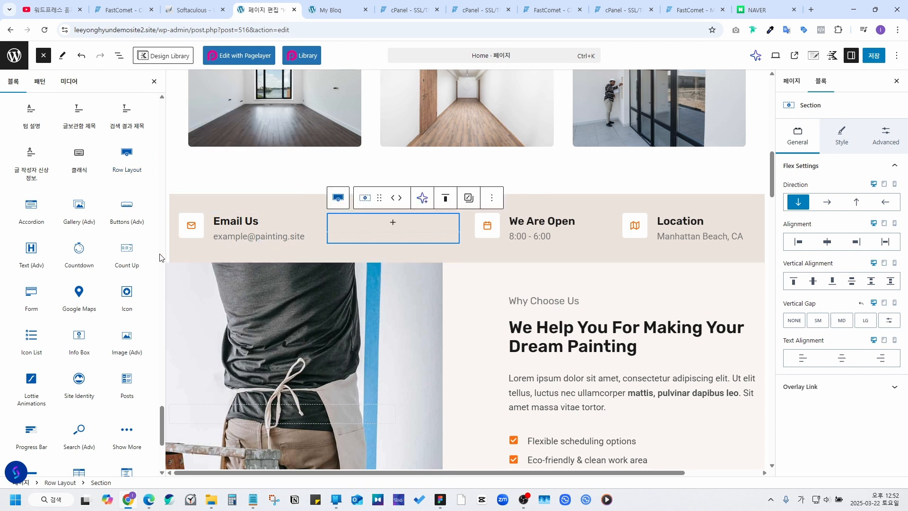
left_click_drag(134, 354, 224, 239)
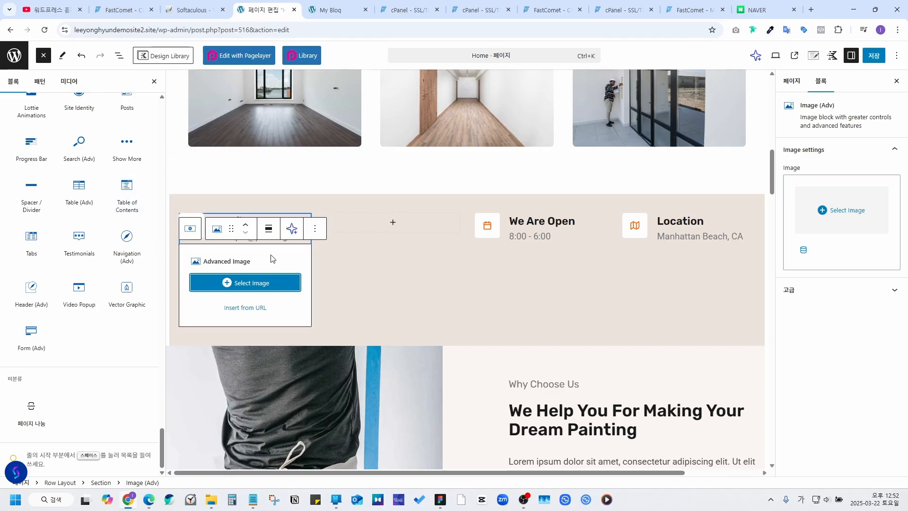
Step: Upload the DALL·E honey-on-toast picture from the computer into the image block
left_click(265, 284)
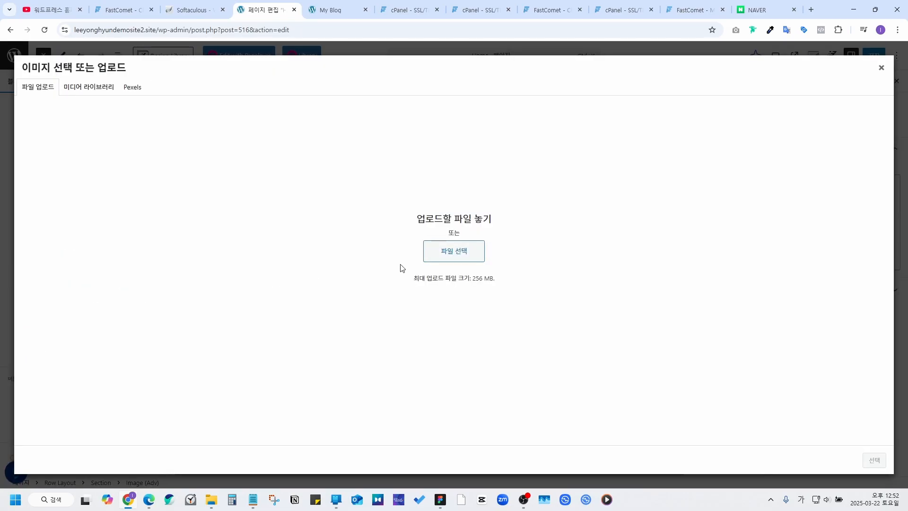
left_click(435, 256)
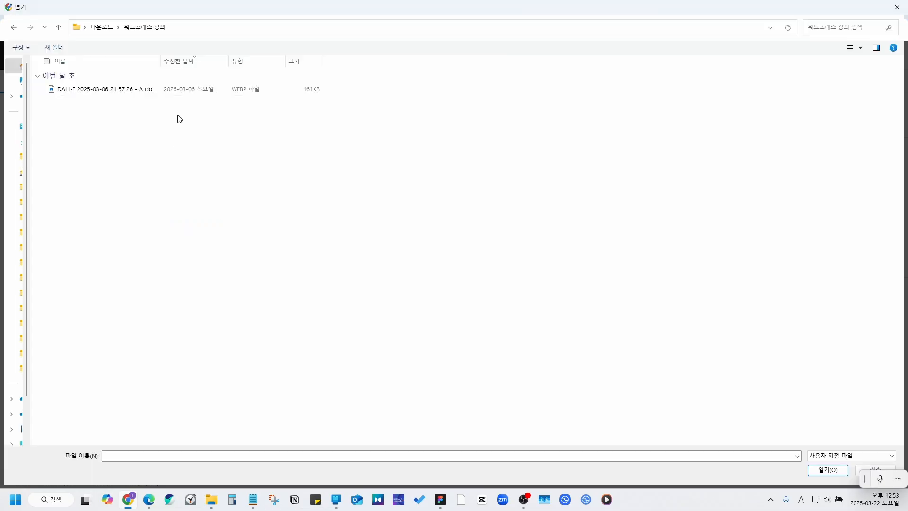
double_click(106, 89)
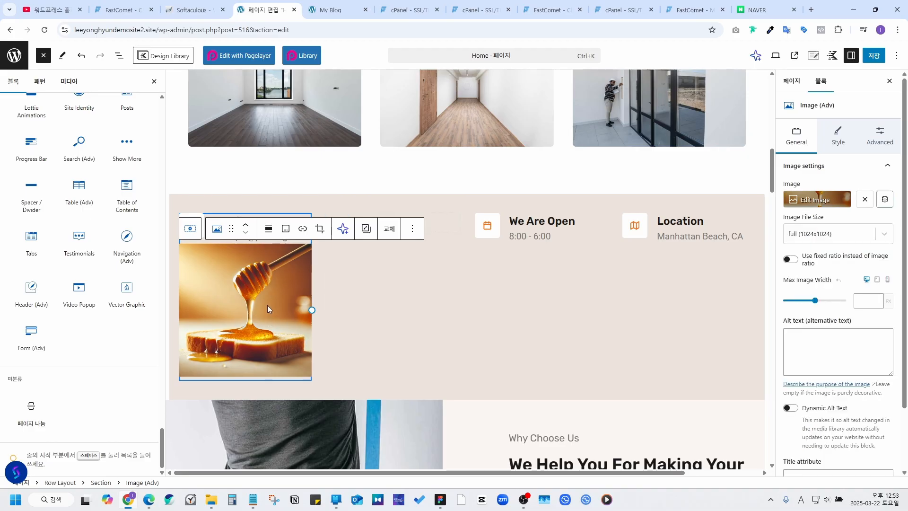
Step: Look over the image block's Style and General settings in the sidebar
left_click(841, 147)
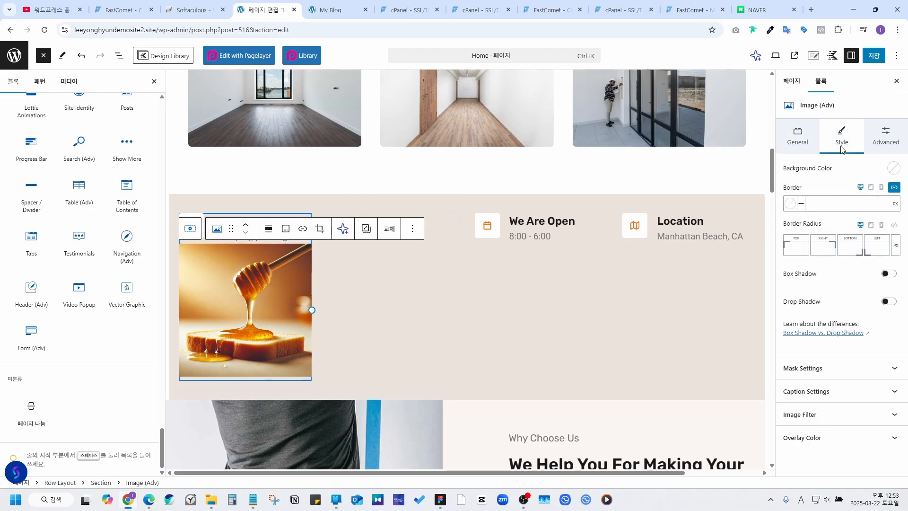
left_click(803, 141)
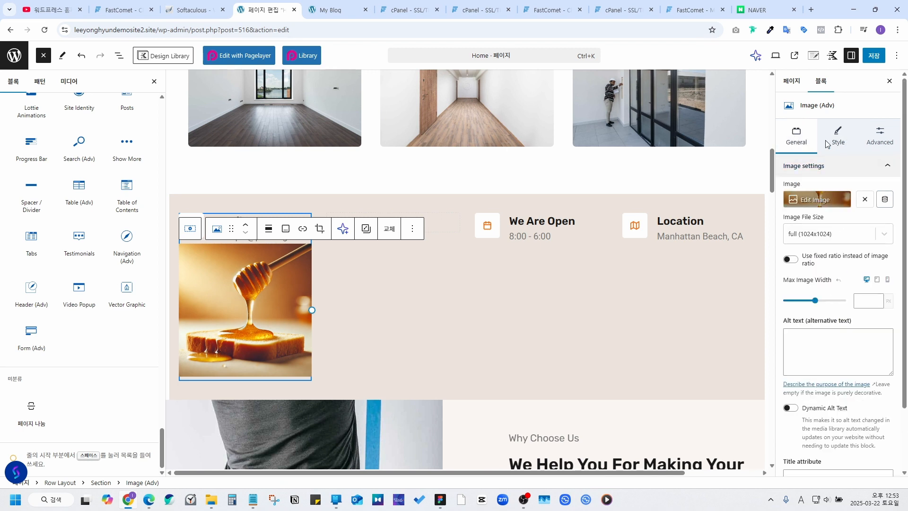
left_click(843, 146)
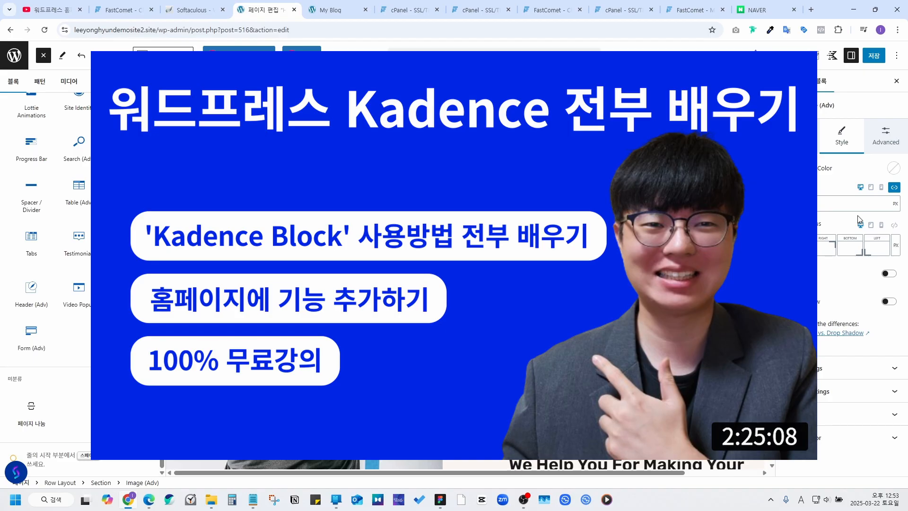
Step: Append 'ㄴㅇㄹㄴㅇㄹ' to the Why Choose Us paragraph
scroll(496, 312, "down", 10)
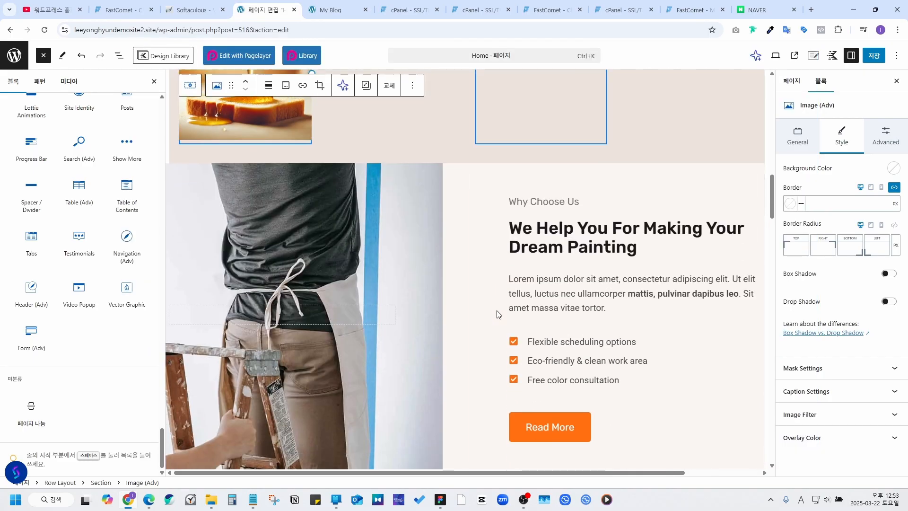
left_click(490, 255)
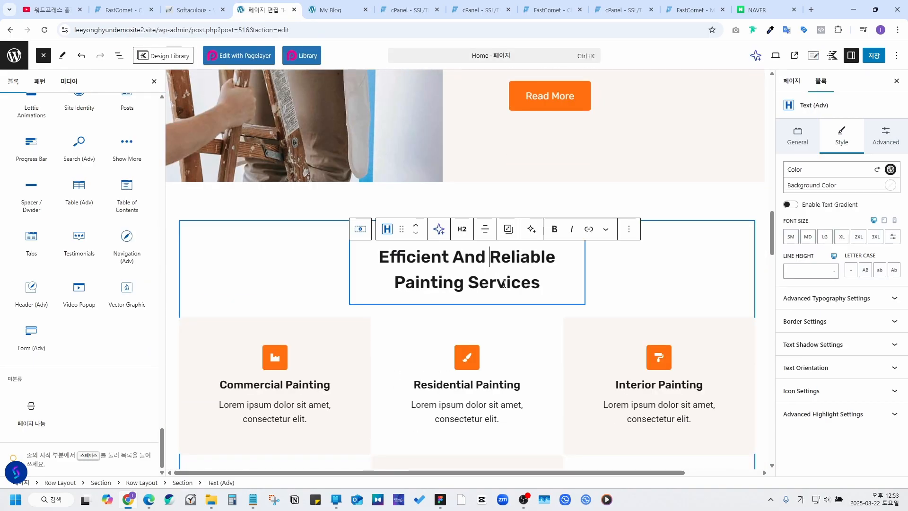
scroll(497, 274, "down", 10)
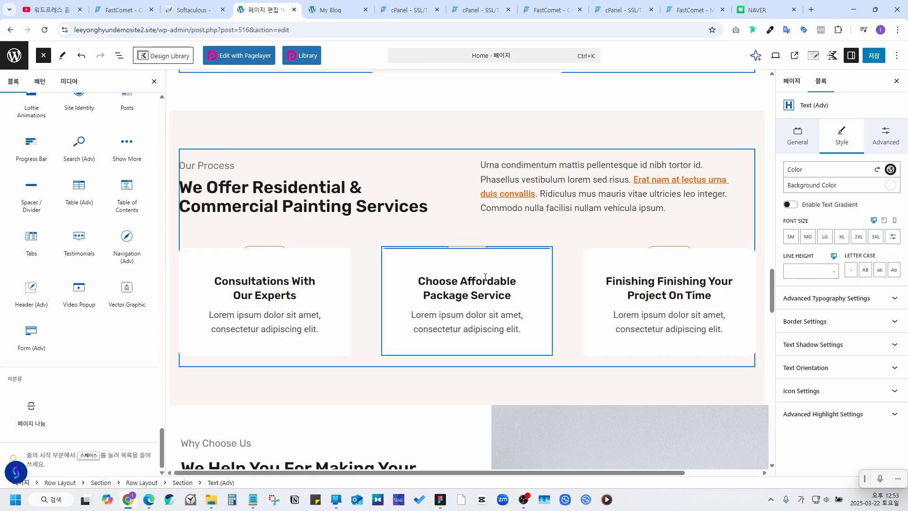
left_click(504, 329)
scroll(499, 257, "down", 5)
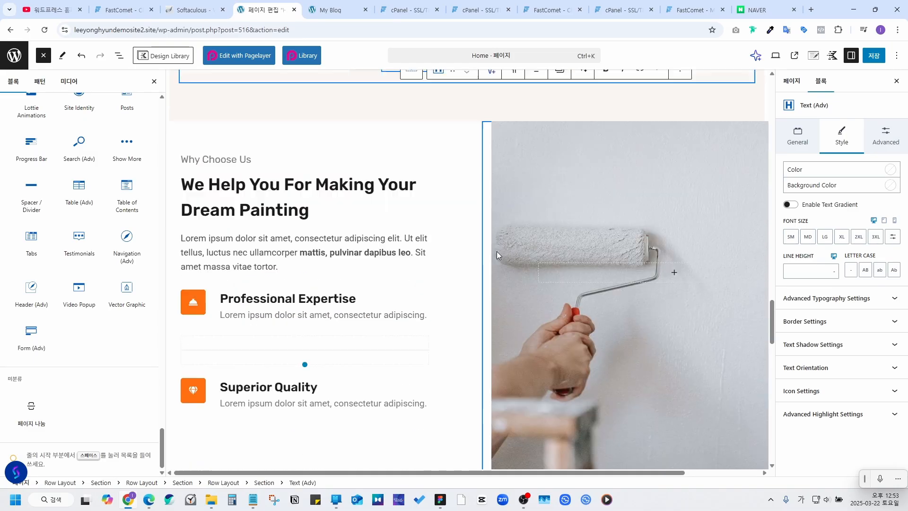
left_click(323, 240)
type("ㄴㅇㄹㄴㅇㄹ")
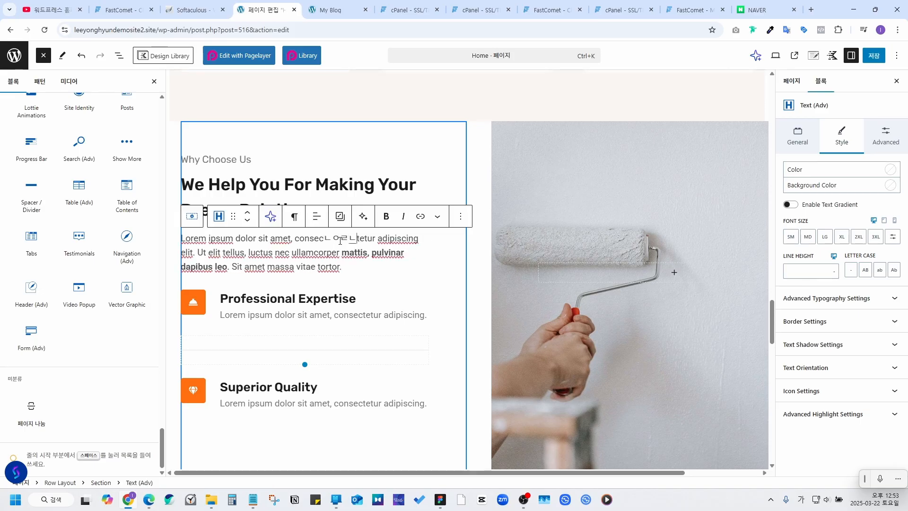
Step: Add a Table of Contents block to Why Choose Us, delete it again, and save the Home page
mouse_move(117, 192)
left_click_drag(117, 193, 299, 245)
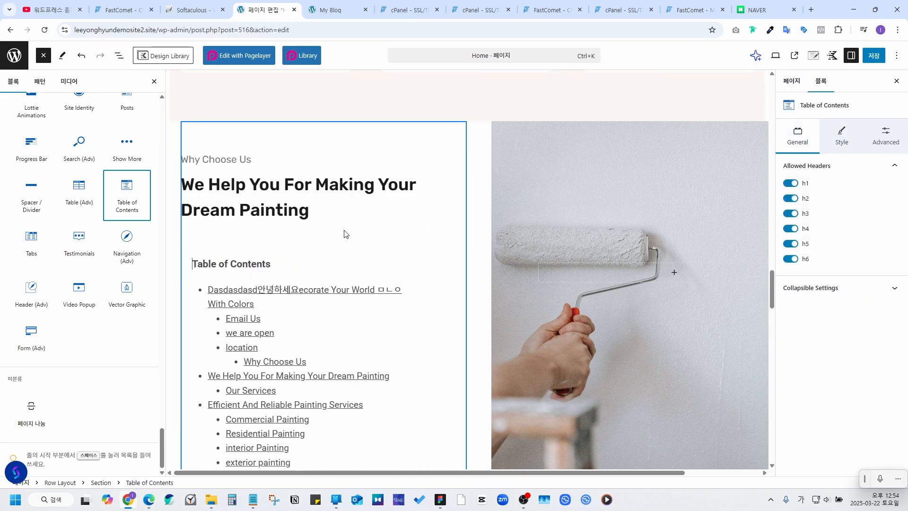
scroll(401, 229, "up", 1)
left_click(420, 277)
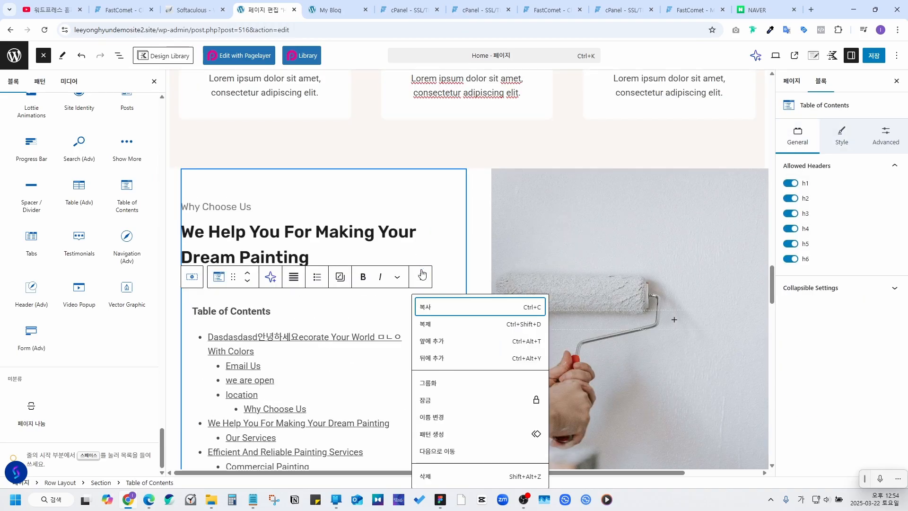
key("Return")
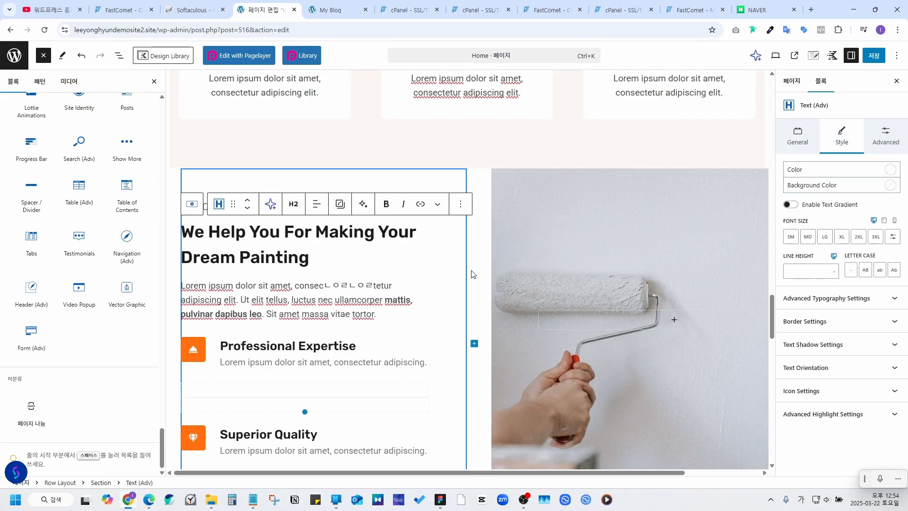
scroll(472, 153, "down", 20)
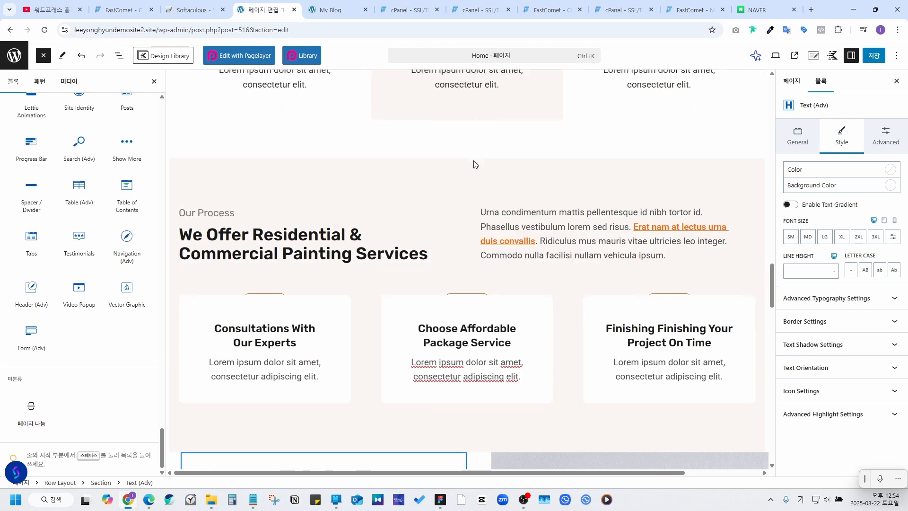
scroll(475, 177, "up", 20)
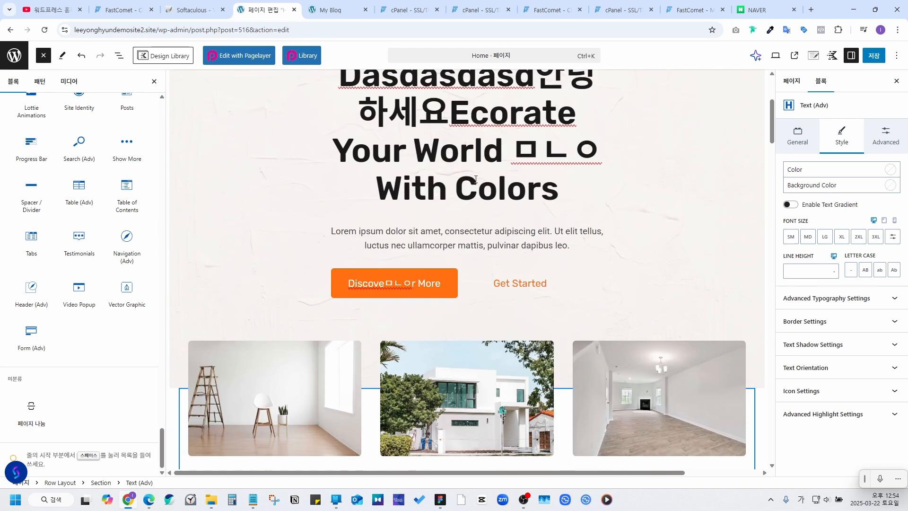
left_click(873, 56)
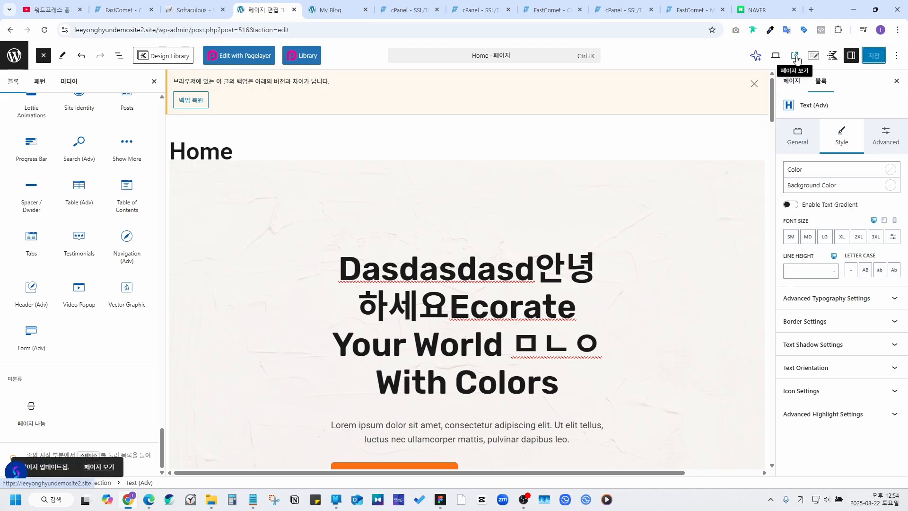
Step: Check the saved edits on the live Home page, then go to the About Us page
left_click(794, 55)
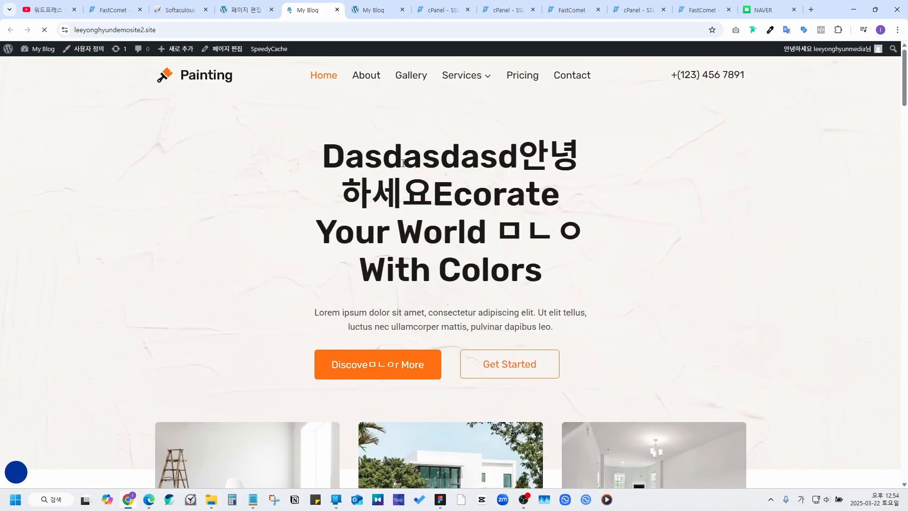
scroll(507, 196, "down", 7)
scroll(502, 192, "down", 12)
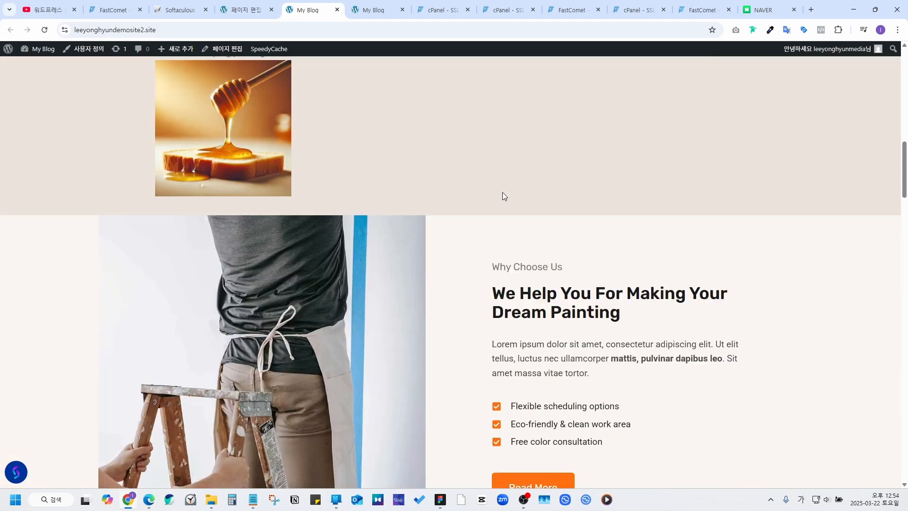
scroll(496, 197, "up", 7)
scroll(494, 195, "up", 13)
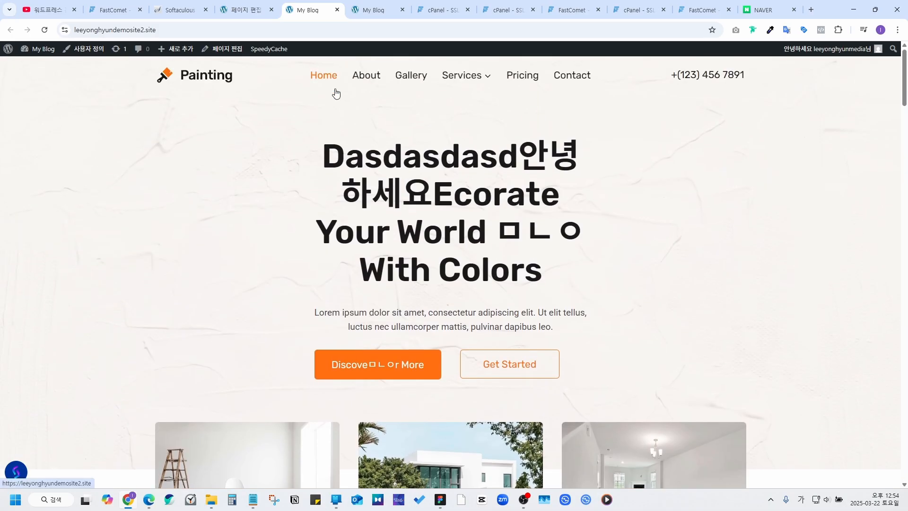
left_click(375, 84)
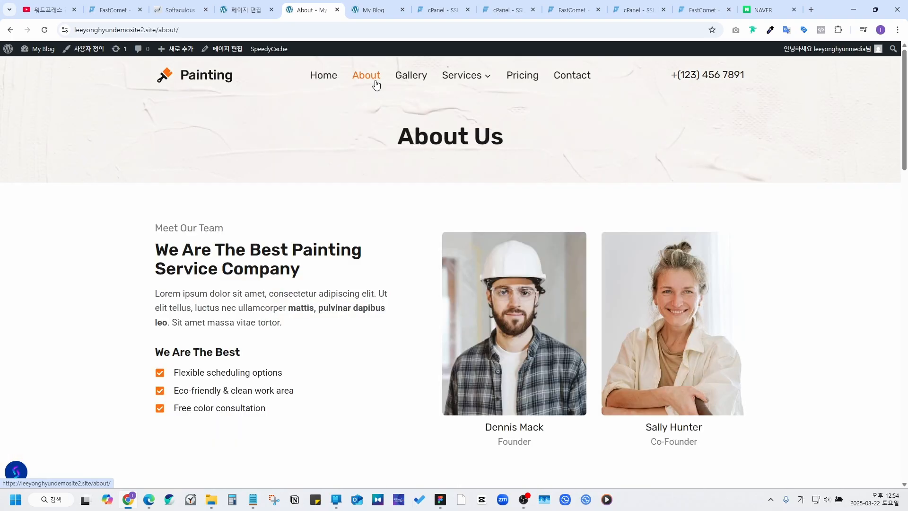
Step: Edit the About page and append 'ㅁㄴㅇㅁㄴㅇ' to the Flexible scheduling options item
left_click(234, 57)
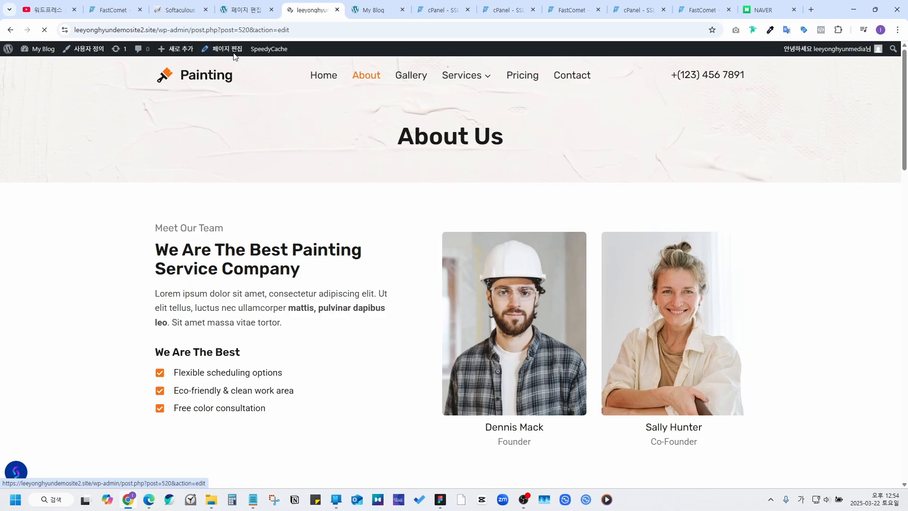
scroll(451, 192, "down", 5)
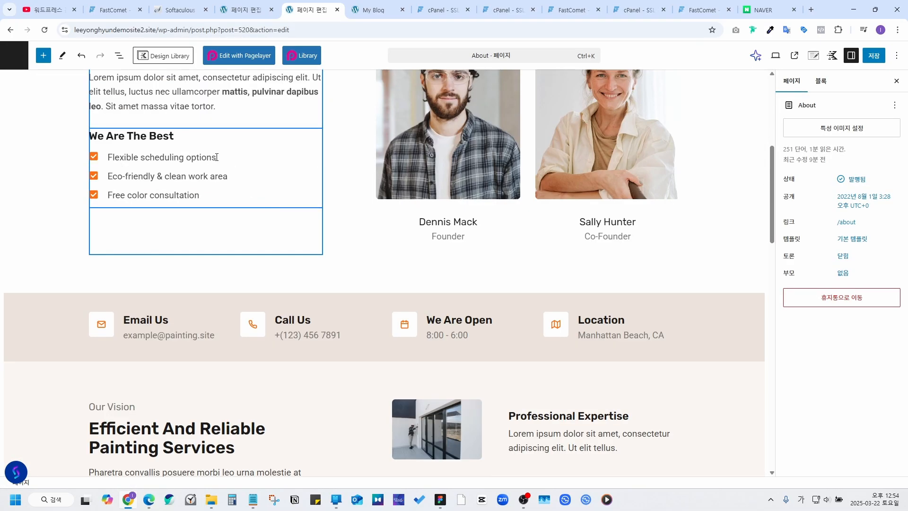
left_click(217, 157)
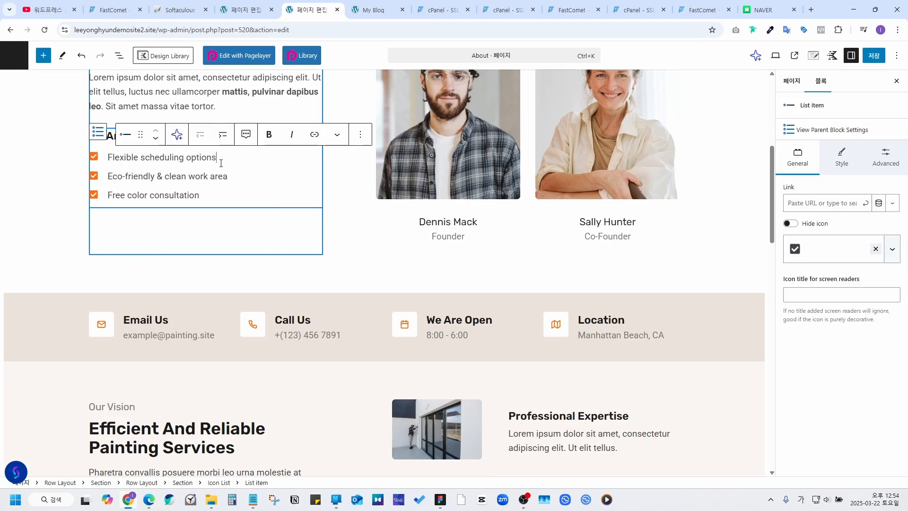
type("ㅁㄴㅇㅁㄴㅇ")
Step: Save the About page and view the updated live page
scroll(488, 221, "up", 5)
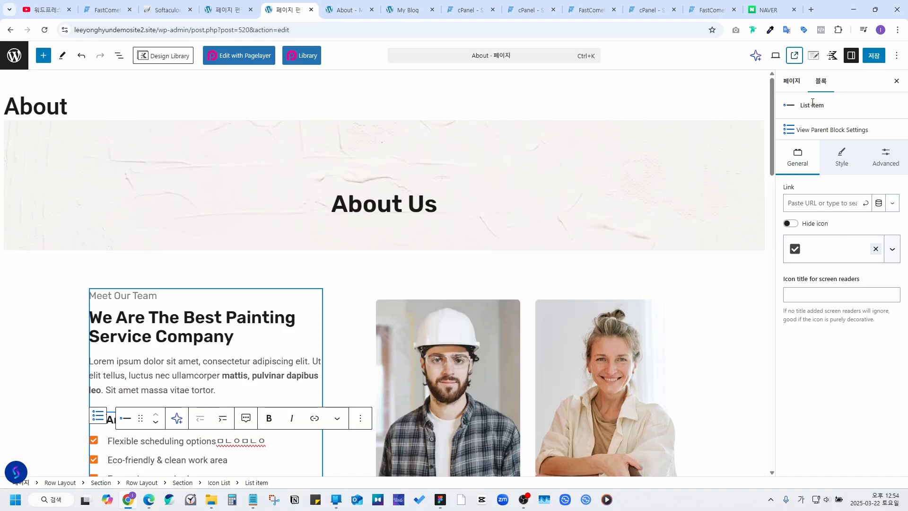
left_click(874, 55)
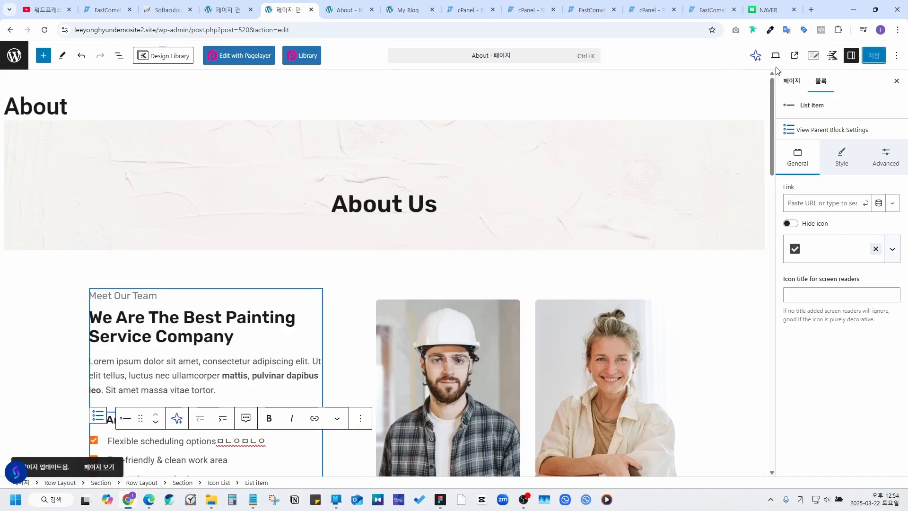
left_click(796, 57)
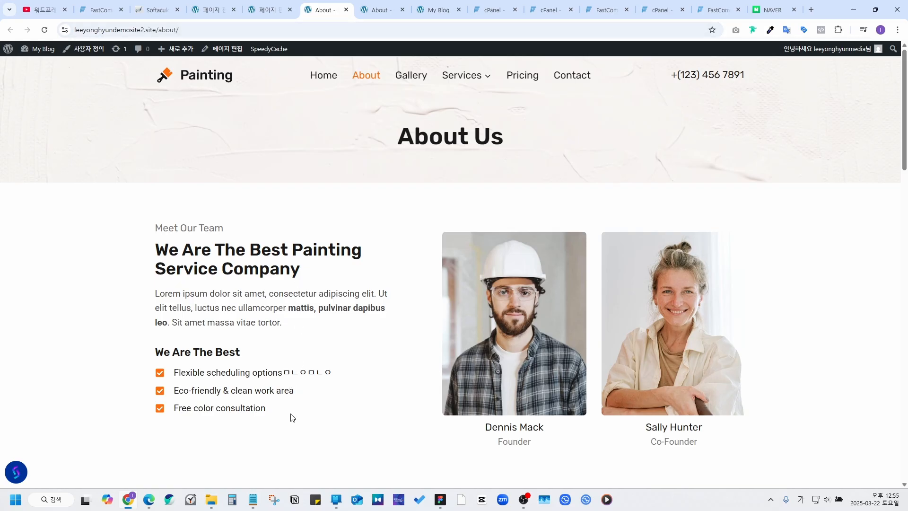
Step: Select the site's wp-admin URL in the Notepad notes
mouse_move(259, 500)
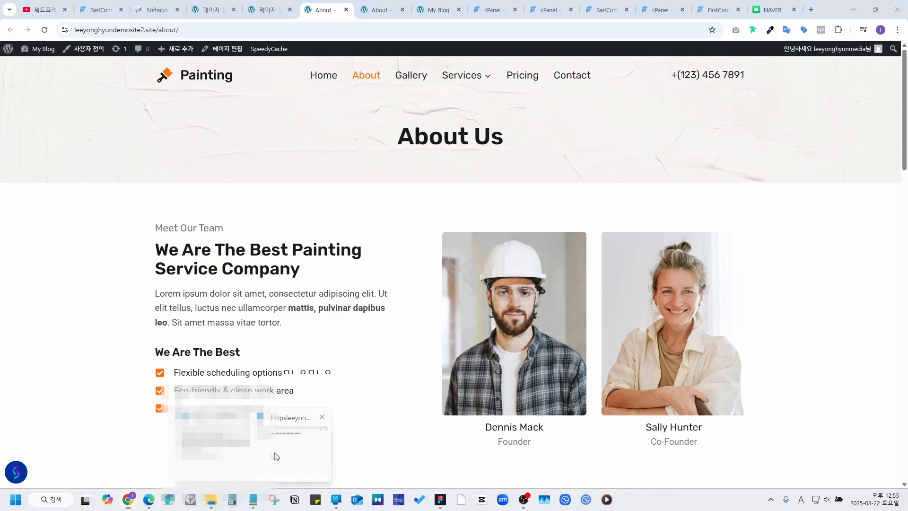
left_click(275, 456)
left_click_drag(567, 237, 179, 212)
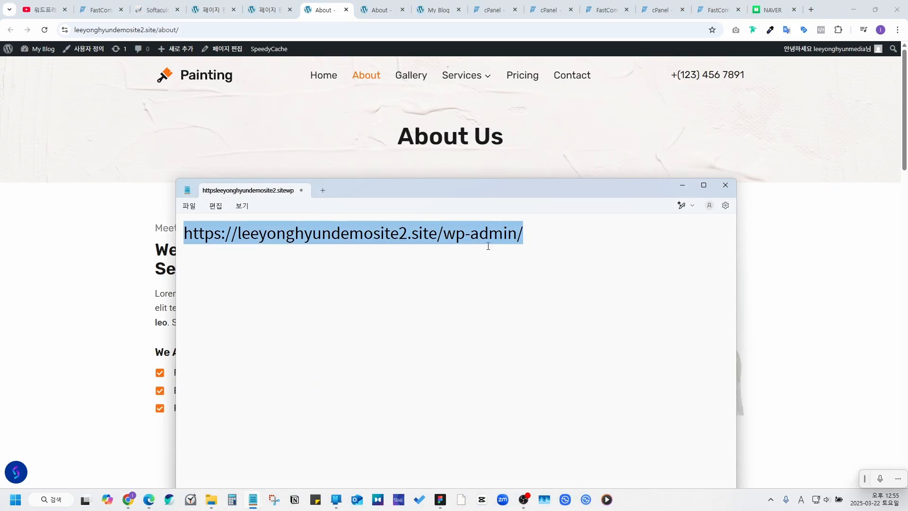
left_click(537, 233)
left_click_drag(537, 233, 163, 227)
key("ctrl+c")
Step: Paste the wp-admin address into the browser's address bar, then return to the cPanel SSL/TLS tab
left_click(196, 29)
key("ctrl+v")
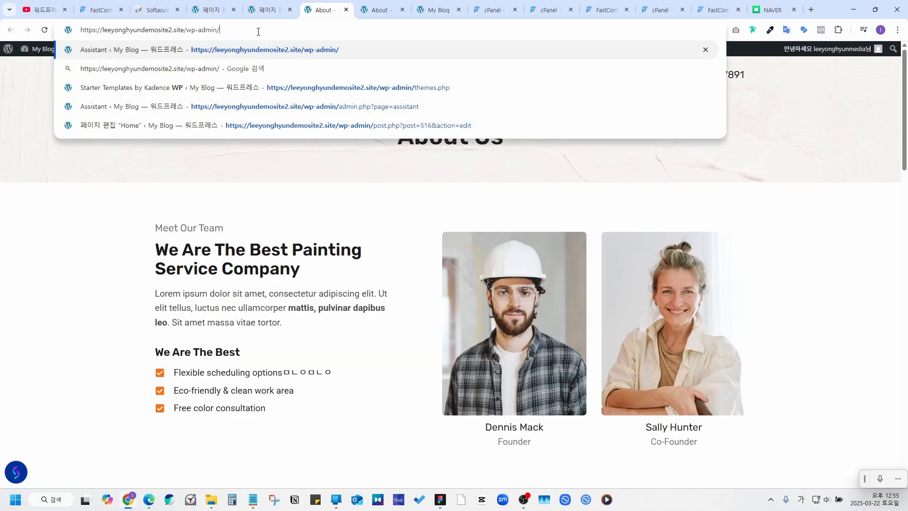
left_click(131, 185)
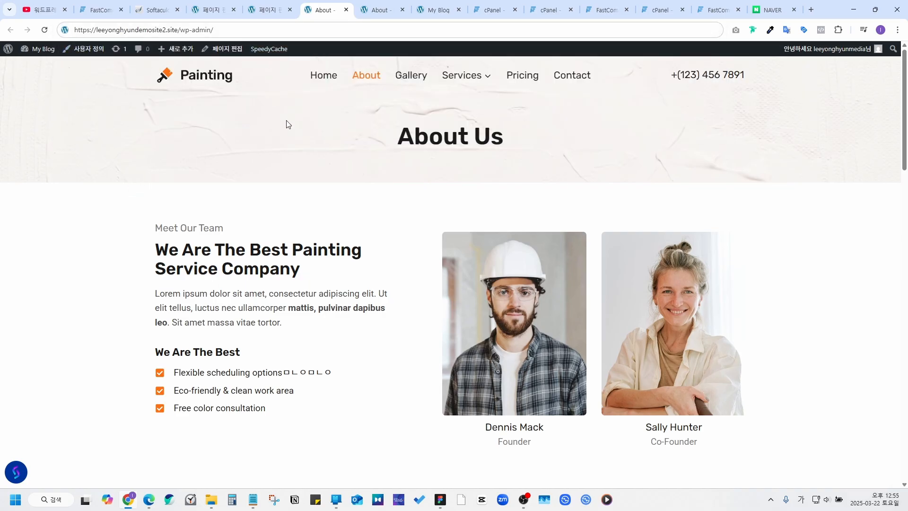
left_click(494, 10)
Step: Load the WordPress admin dashboard from the wp-admin URL and visit the live site
left_click(281, 31)
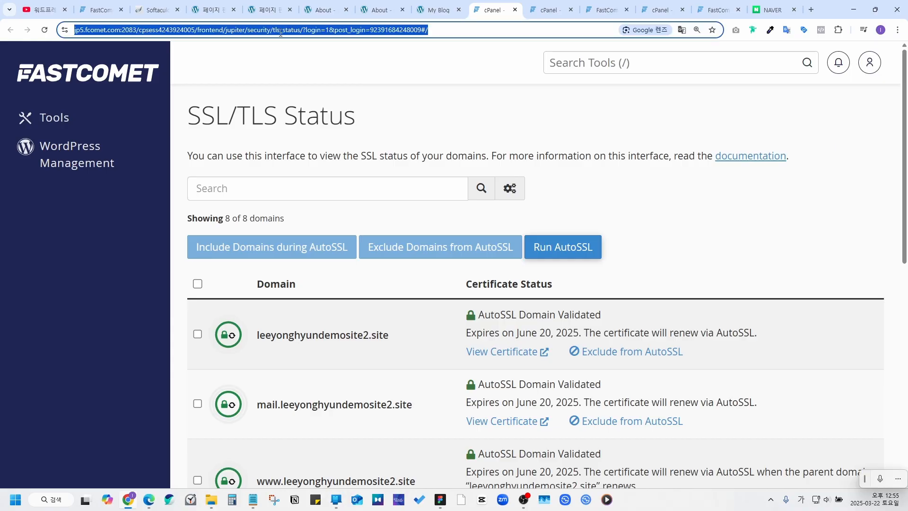
key("ctrl+v")
key("Return")
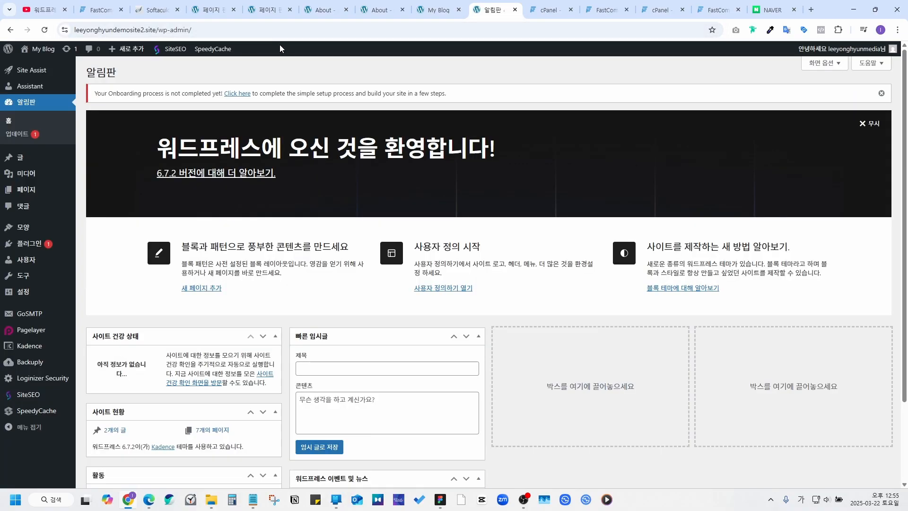
mouse_move(37, 49)
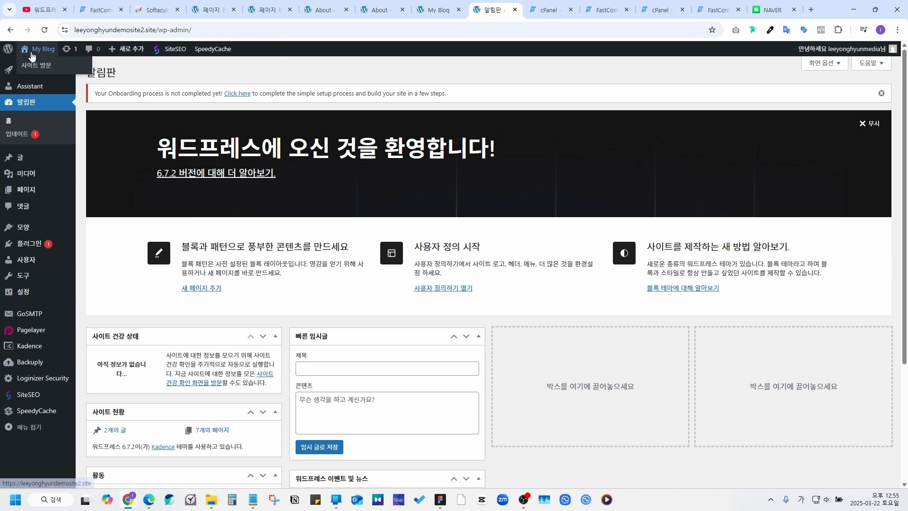
left_click(39, 68)
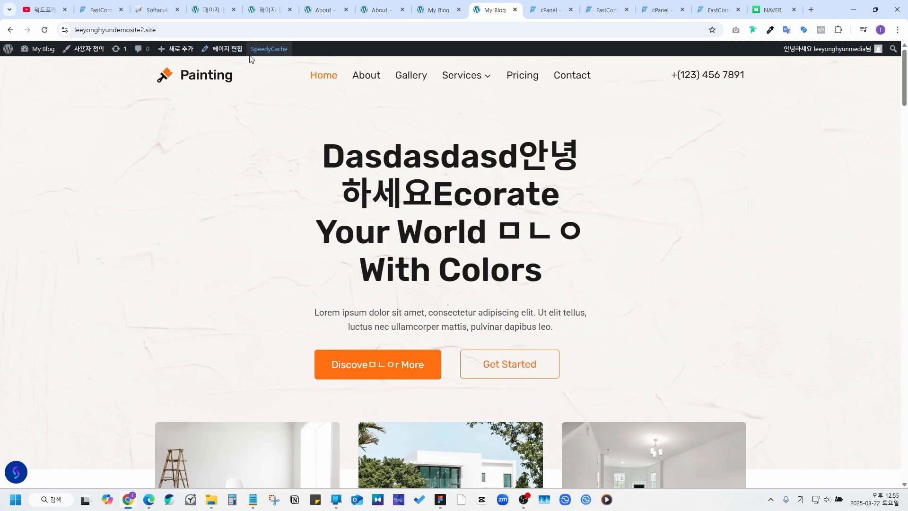
Step: Look over the live About Us page, then open the Gallery page
left_click(323, 10)
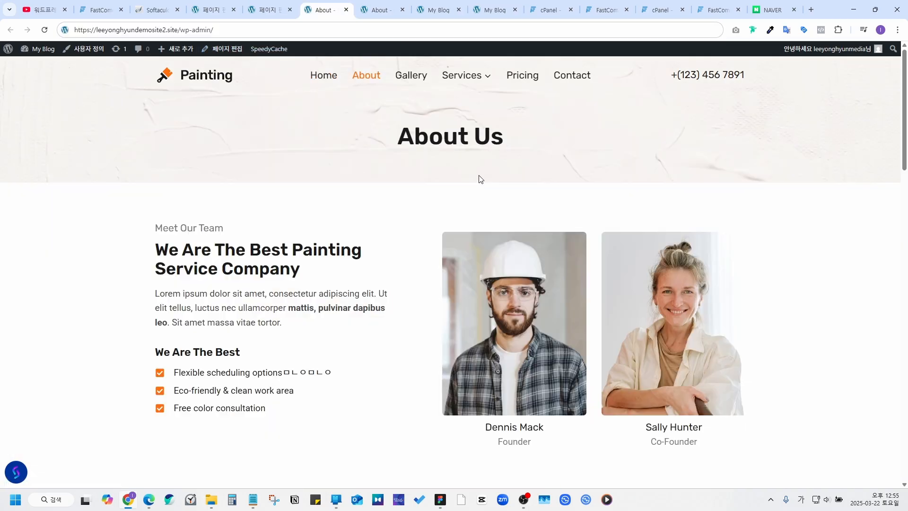
scroll(488, 259, "down", 4)
scroll(473, 227, "up", 5)
left_click(407, 78)
Step: Browse the live Pricing page, then open the site Customizer
mouse_move(466, 91)
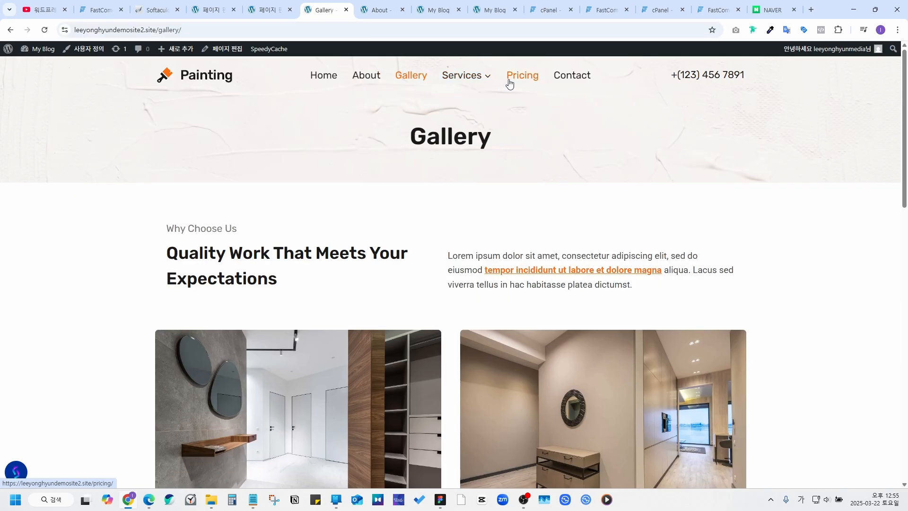
left_click(508, 83)
scroll(440, 196, "down", 2)
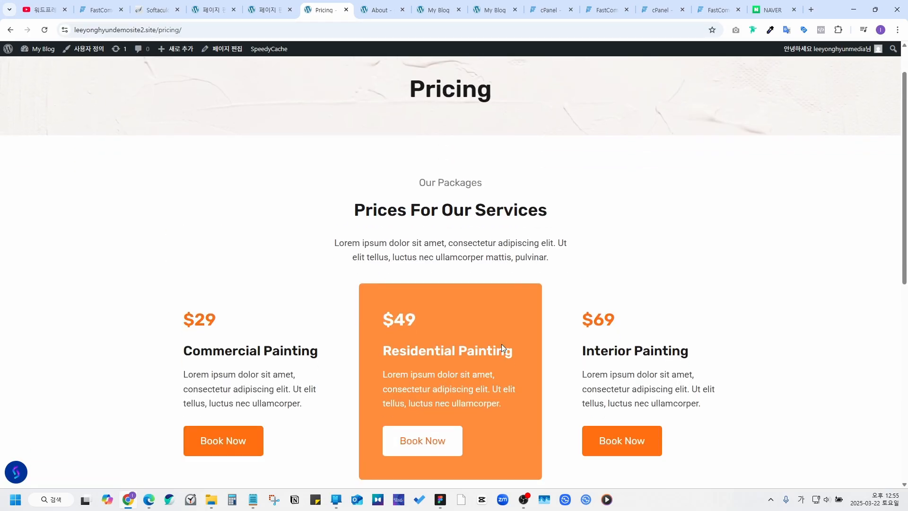
scroll(508, 233, "down", 7)
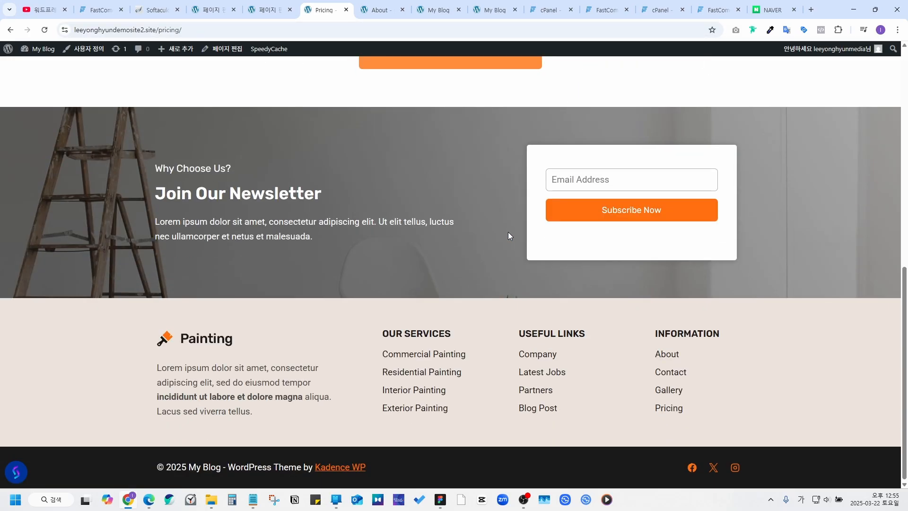
scroll(509, 235, "up", 5)
scroll(509, 235, "up", 4)
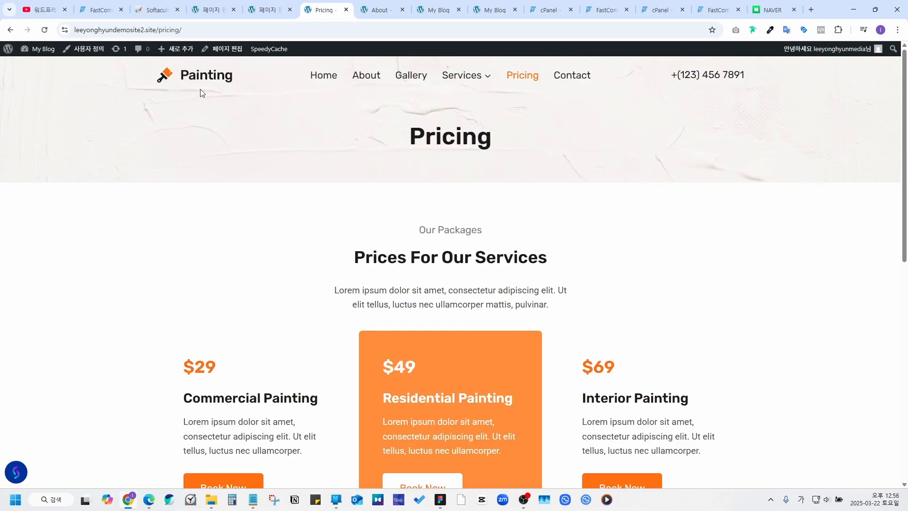
scroll(638, 316, "down", 10)
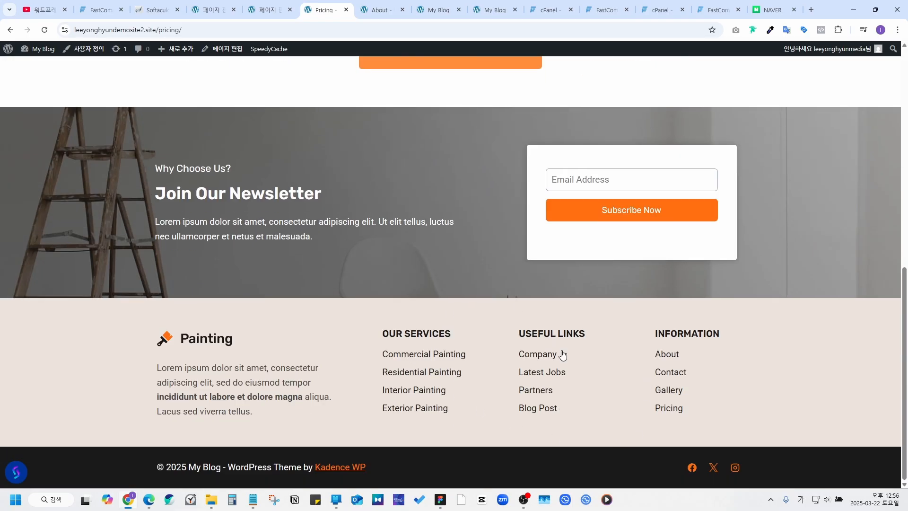
scroll(386, 383, "up", 10)
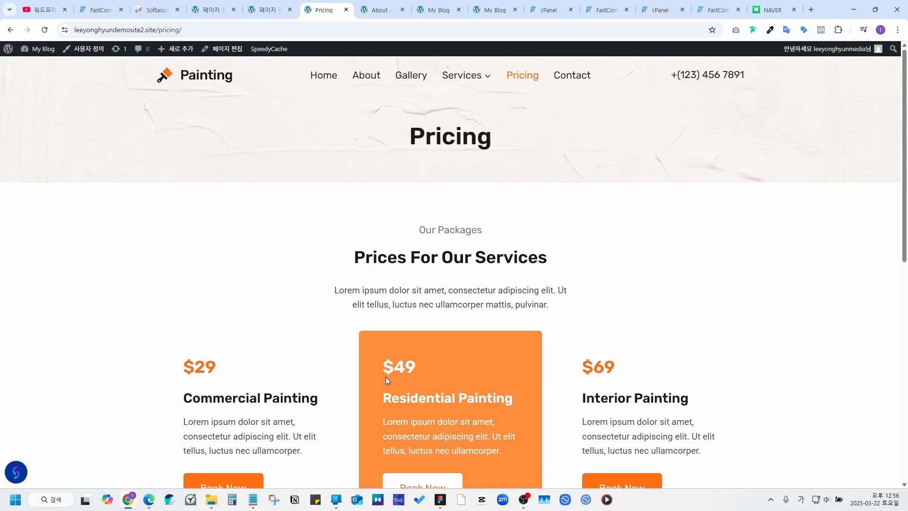
left_click(91, 54)
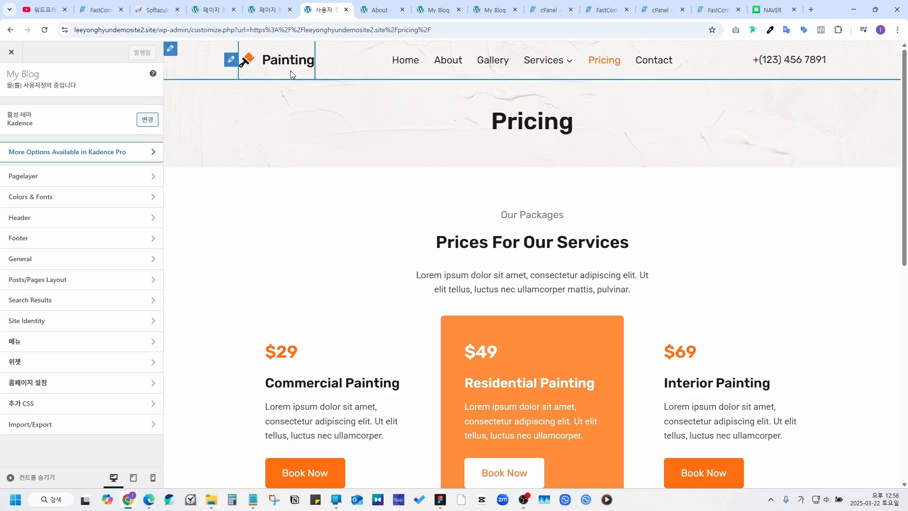
Step: Set the logo's Logo Max Width to 249 px and bring up the Primary Navigation settings
left_click(231, 60)
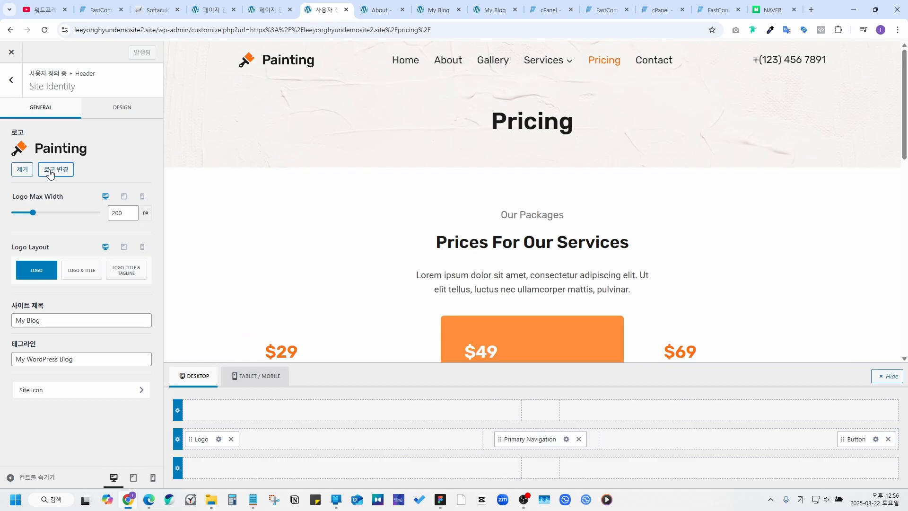
mouse_move(32, 213)
left_mouse_down()
mouse_move(82, 213)
mouse_move(39, 213)
left_mouse_up()
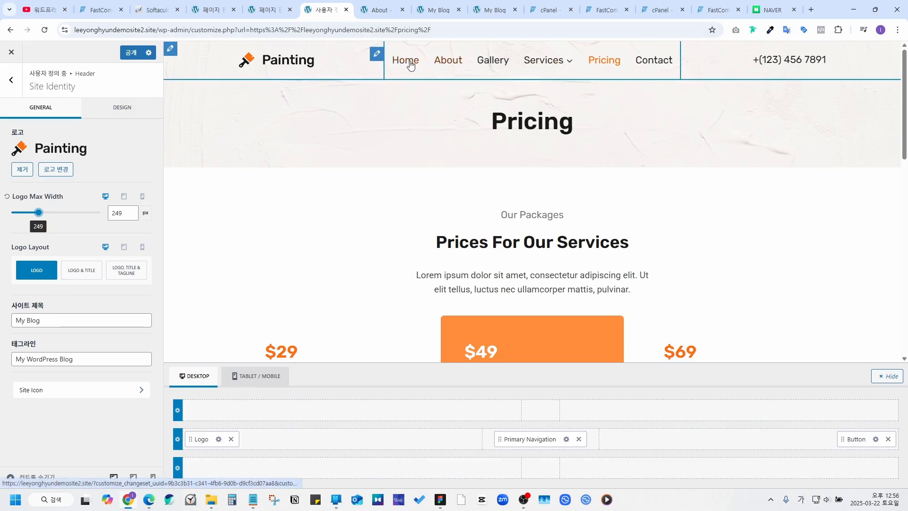
left_click(376, 54)
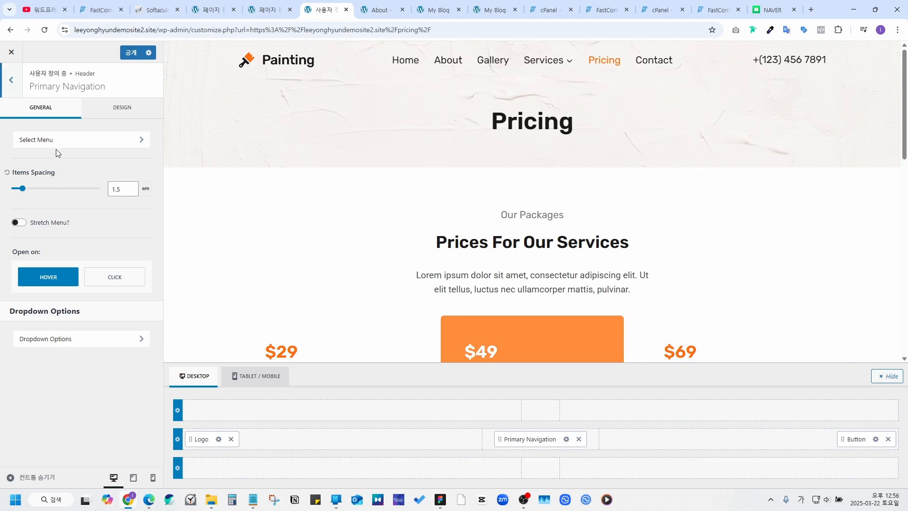
Step: Edit the Main menu assigned to Primary, expand Contact, and bring up the Add Items panel
left_click(33, 141)
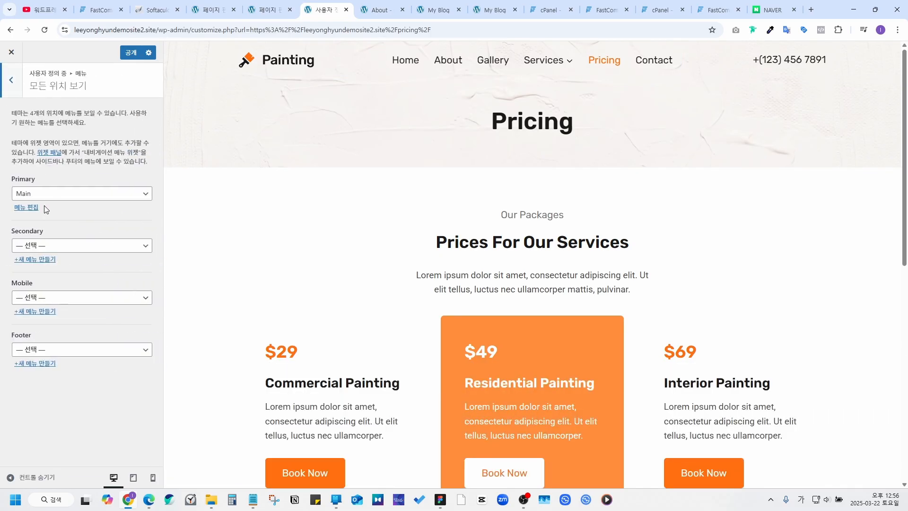
left_click(27, 208)
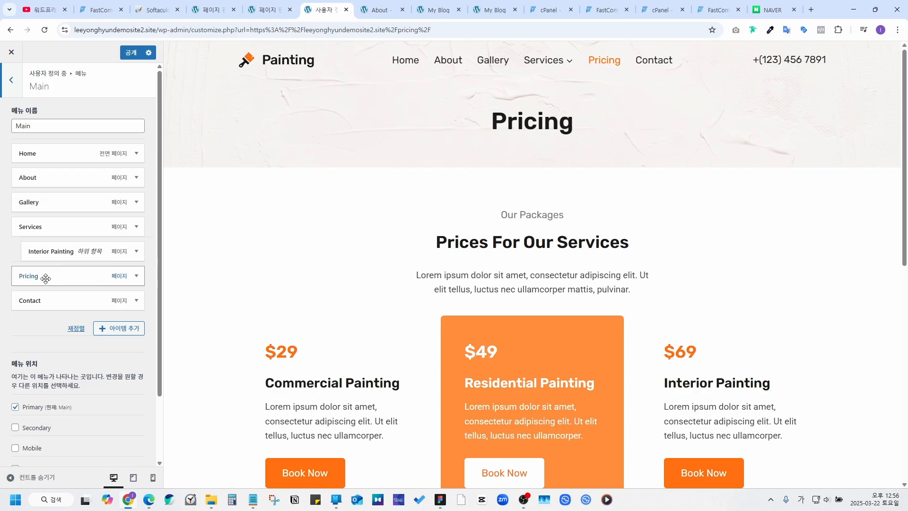
left_click(136, 301)
scroll(137, 308, "down", 3)
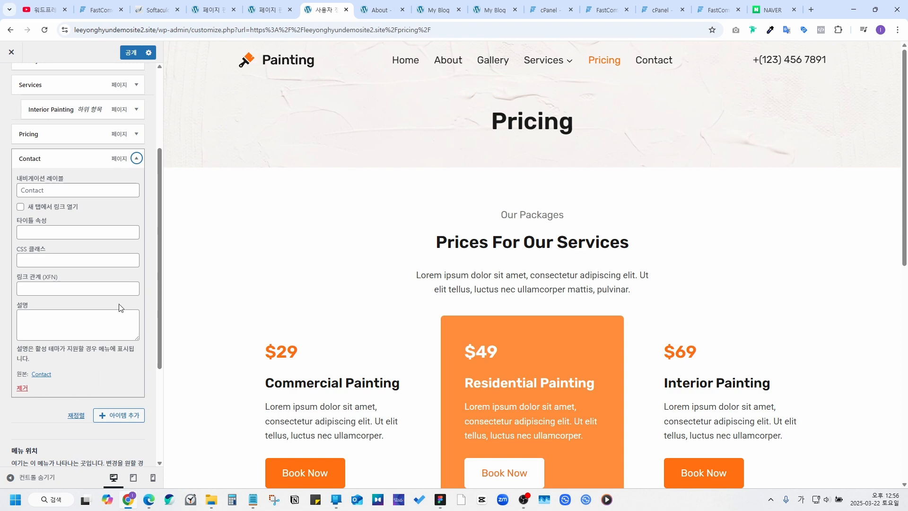
scroll(119, 310, "down", 1)
left_click(122, 369)
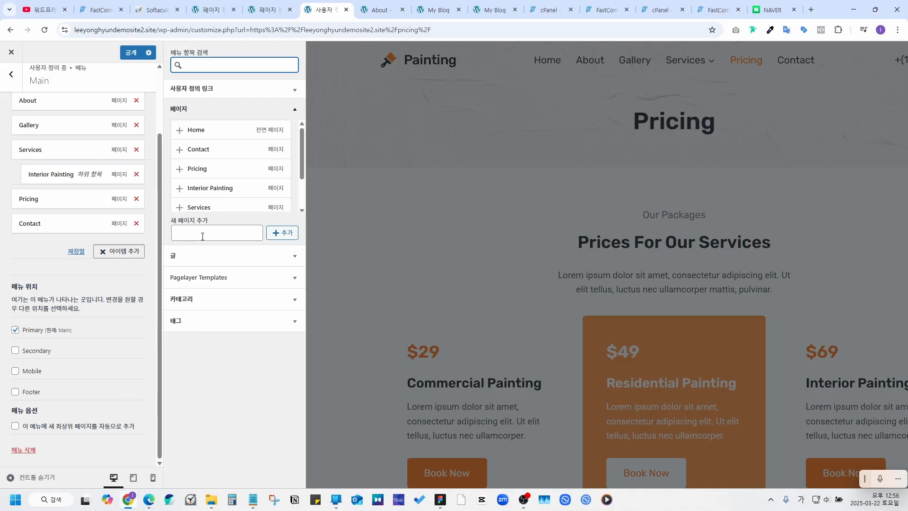
Step: Create a new page '테스트' appended to the Main menu and preview it from the header
left_click(202, 236)
type("테스트")
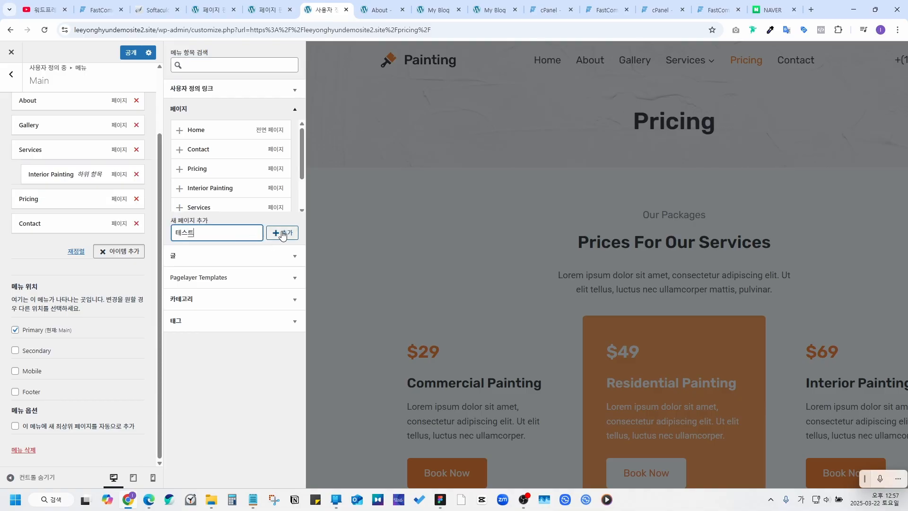
left_click(279, 234)
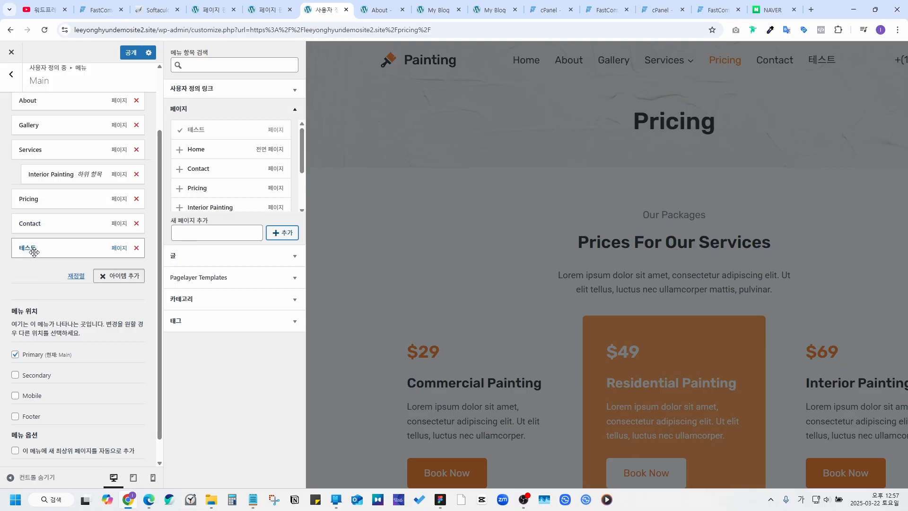
left_click(560, 140)
left_click(681, 61)
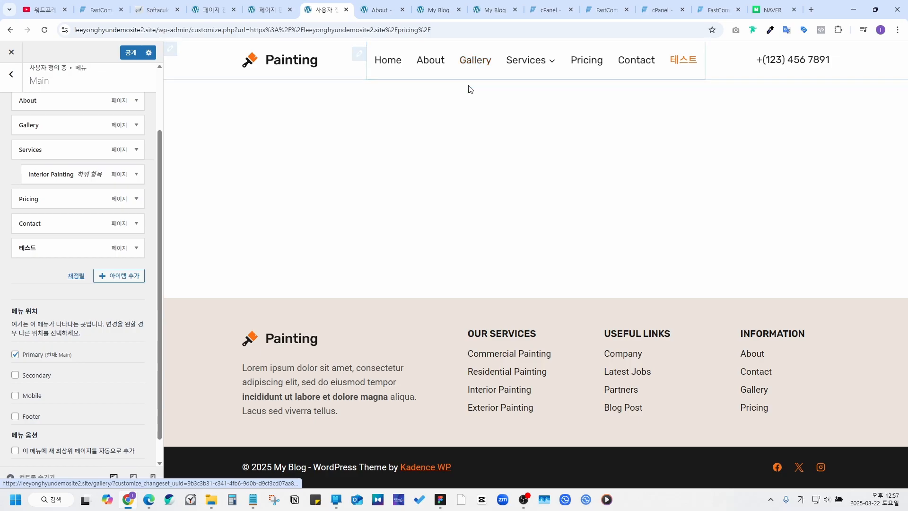
Step: Drag the 테스트 menu item beneath Gallery so it becomes a Gallery sub-item
mouse_move(525, 71)
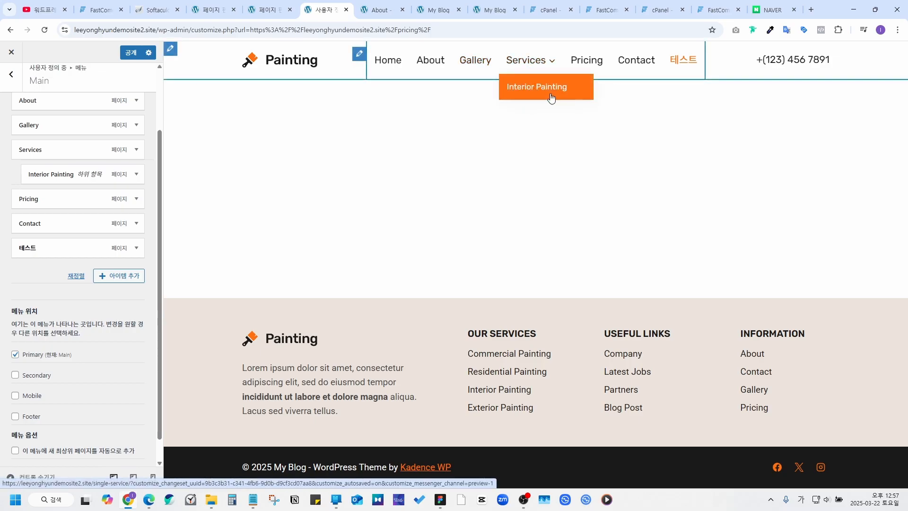
left_click_drag(29, 247, 42, 147)
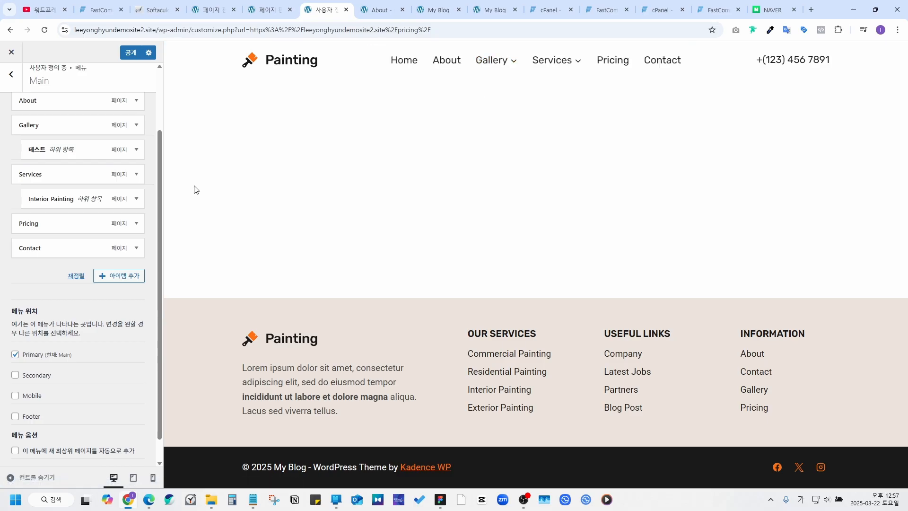
scroll(105, 175, "up", 2)
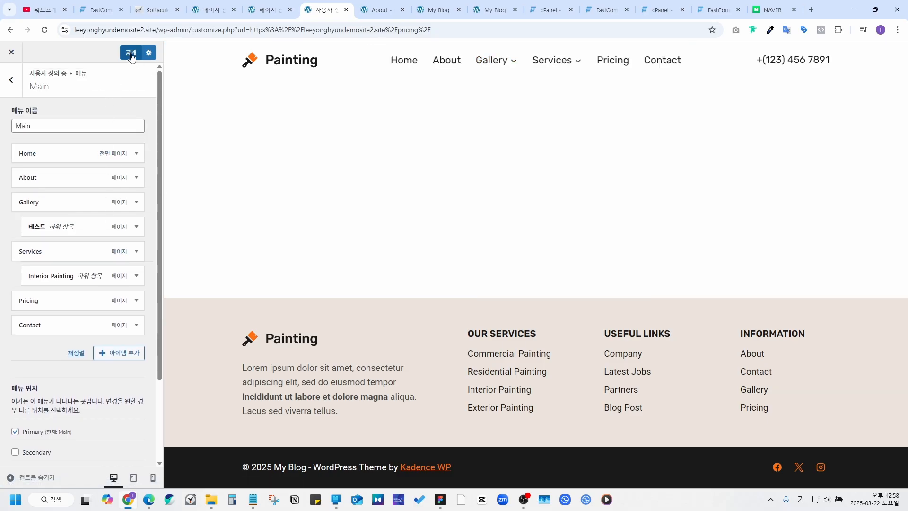
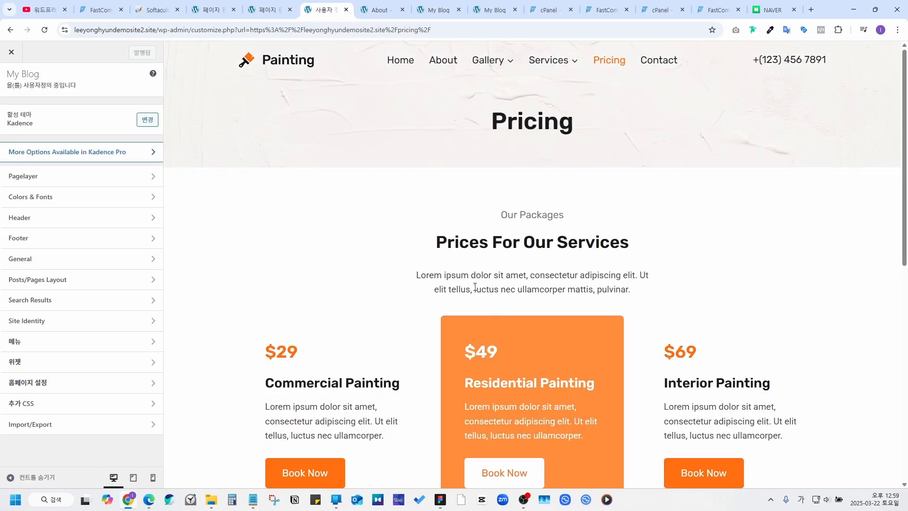
Step: Scroll the Customizer preview down to the footer's Join Our Newsletter area
scroll(474, 287, "down", 9)
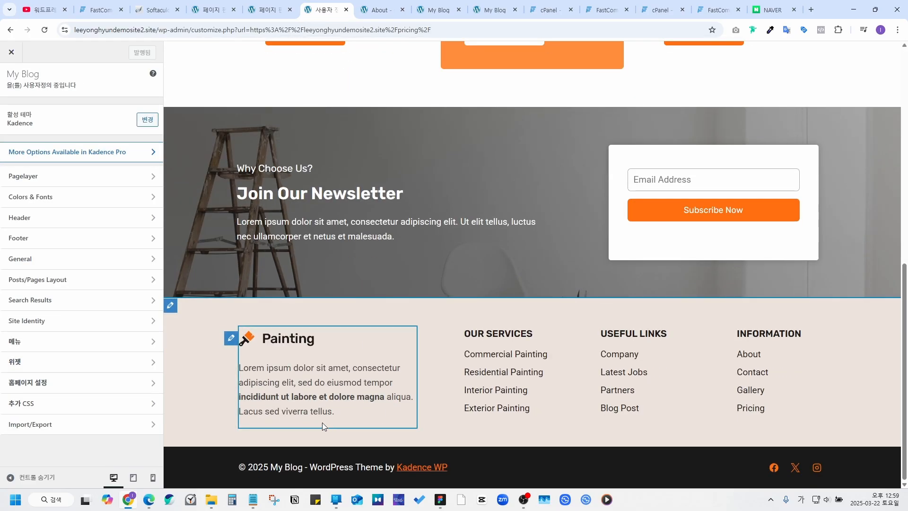
Step: In Footer 1, add an Image (Adv) block below the paragraph and open its Select Image chooser
left_click(230, 340)
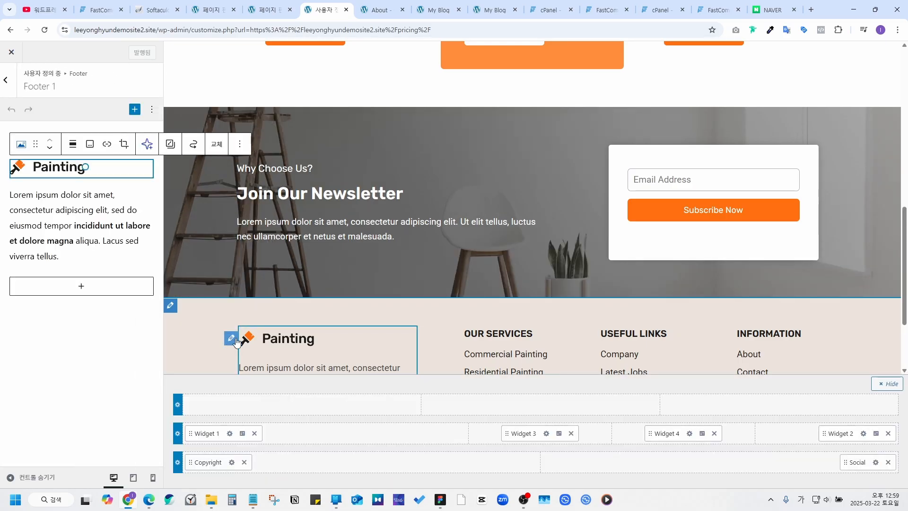
left_click(78, 260)
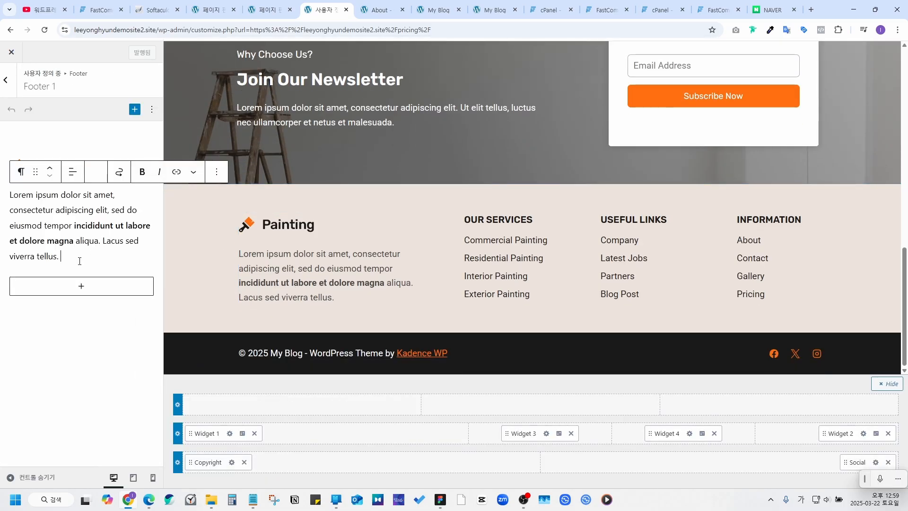
type("ㅁㄴㅇㅁㄴㅇㅁㄴㅇ")
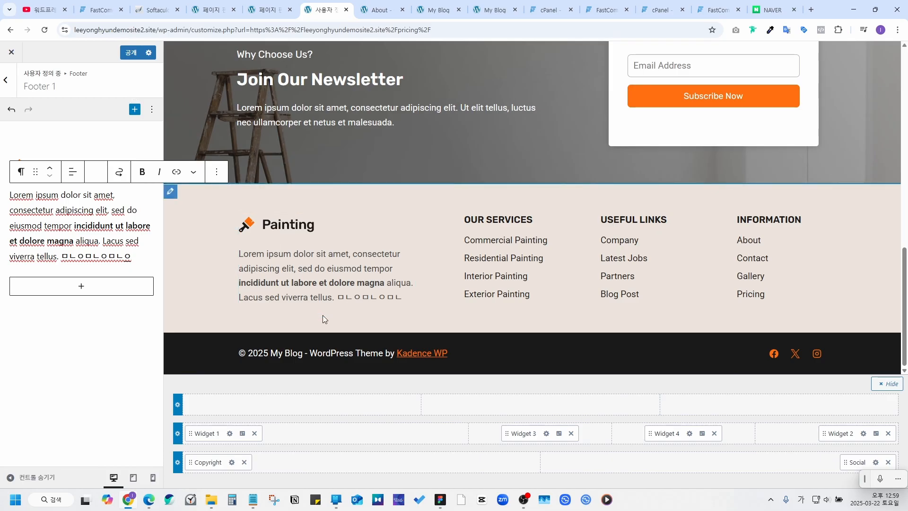
left_click(134, 109)
scroll(277, 246, "down", 5)
scroll(277, 246, "down", 10)
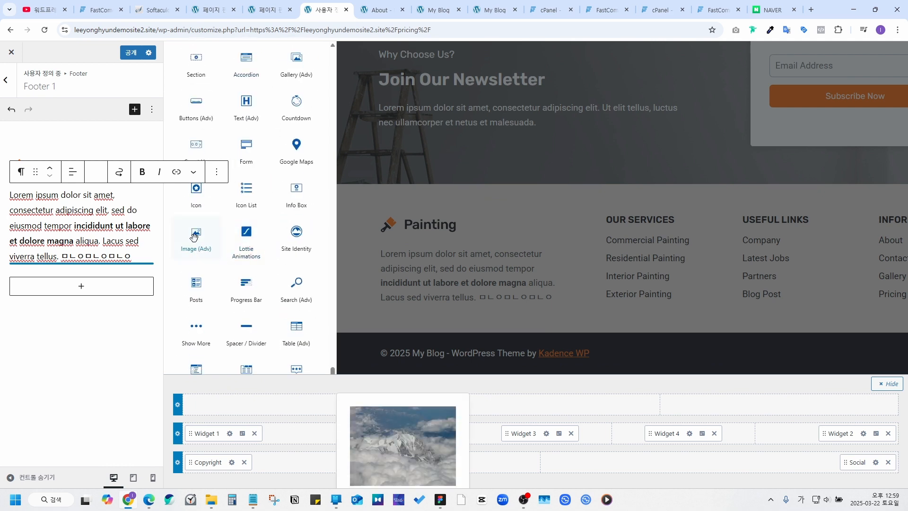
left_click_drag(196, 236, 98, 265)
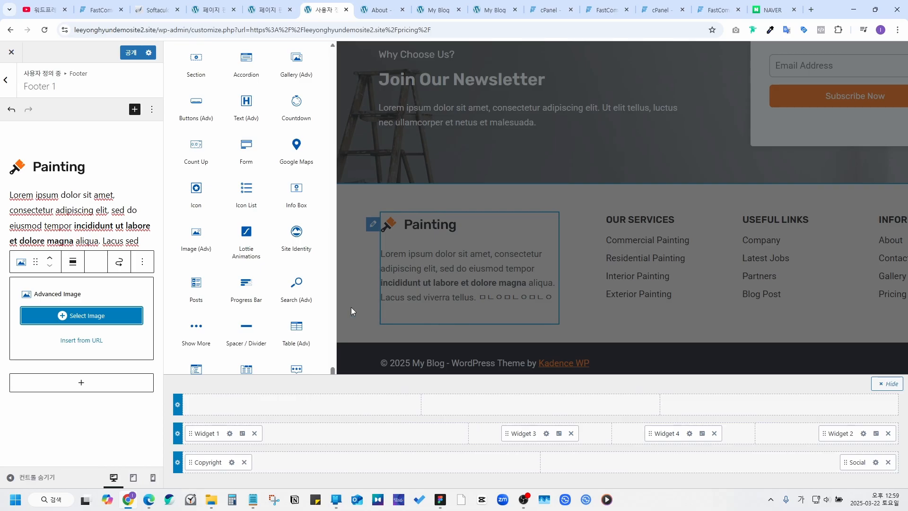
left_click(95, 315)
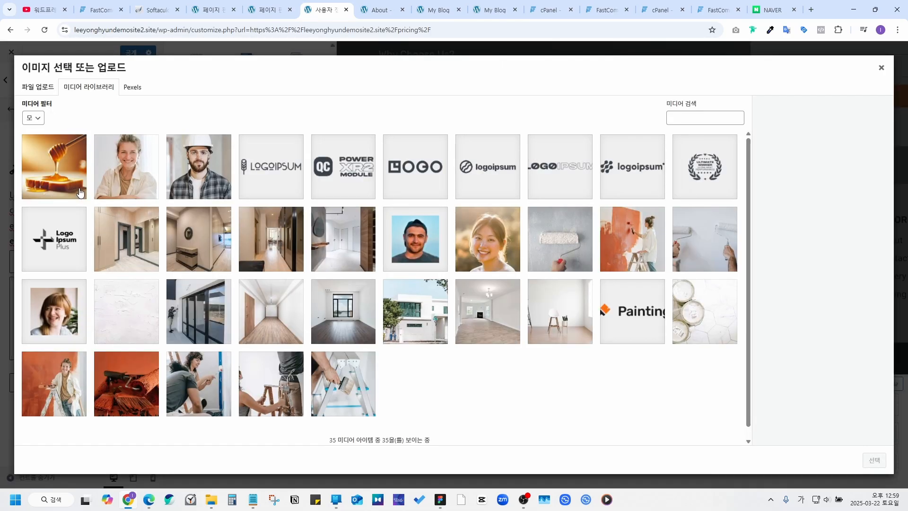
Step: Insert the honey image from the Media Library into the footer block and publish with 공개
left_click(61, 169)
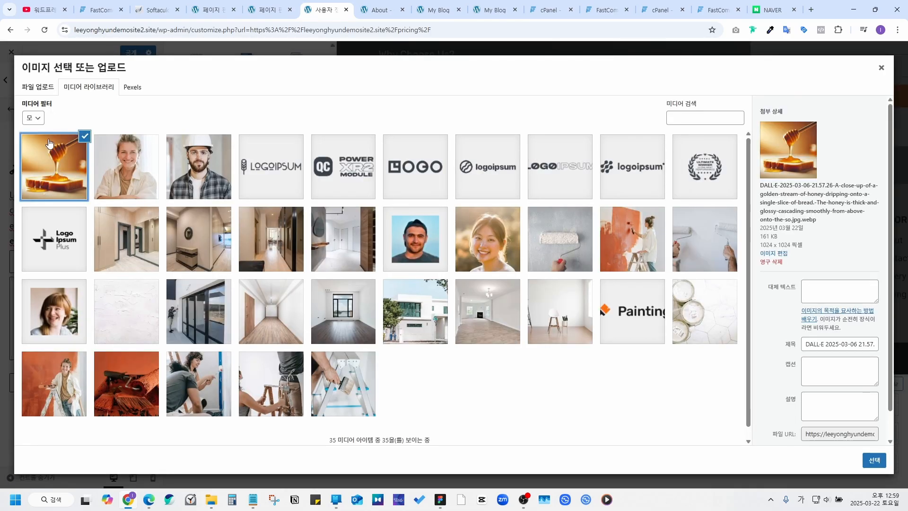
left_click(874, 460)
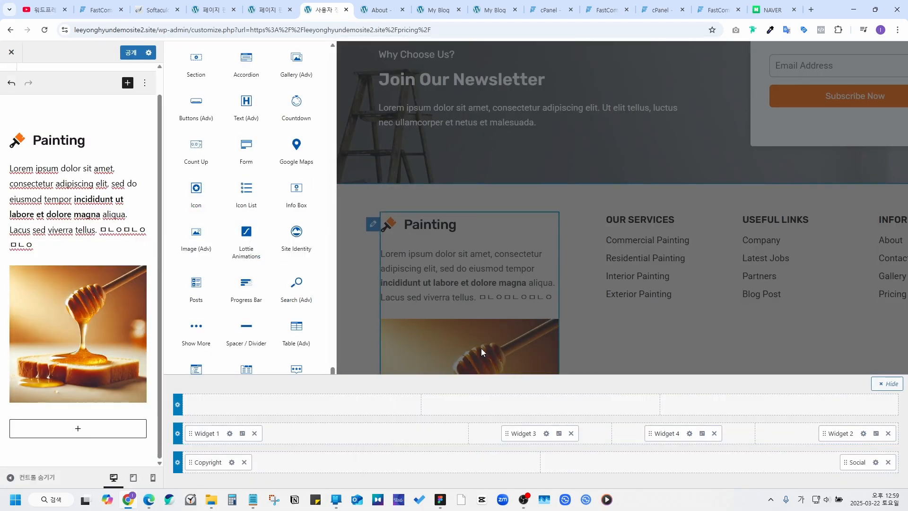
left_click(131, 53)
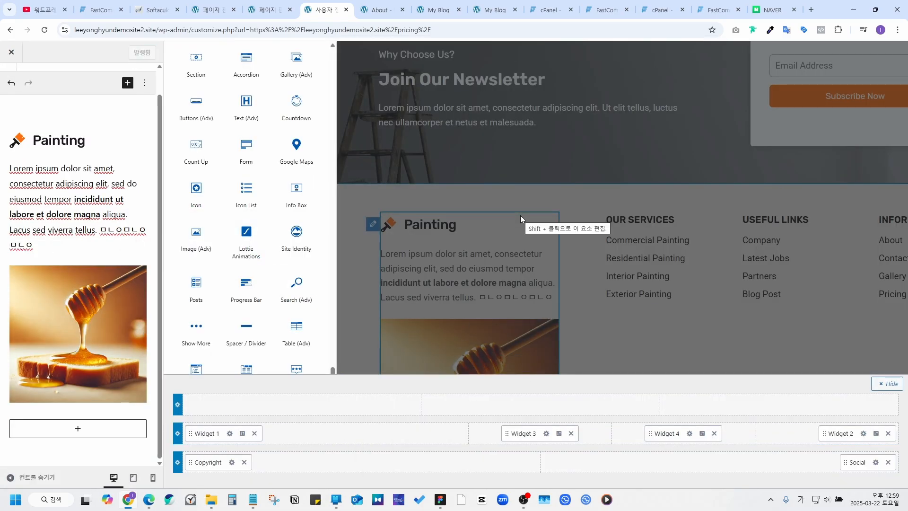
left_click(520, 215)
scroll(454, 214, "down", 4)
scroll(454, 214, "up", 3)
scroll(456, 212, "up", 4)
scroll(557, 277, "down", 3)
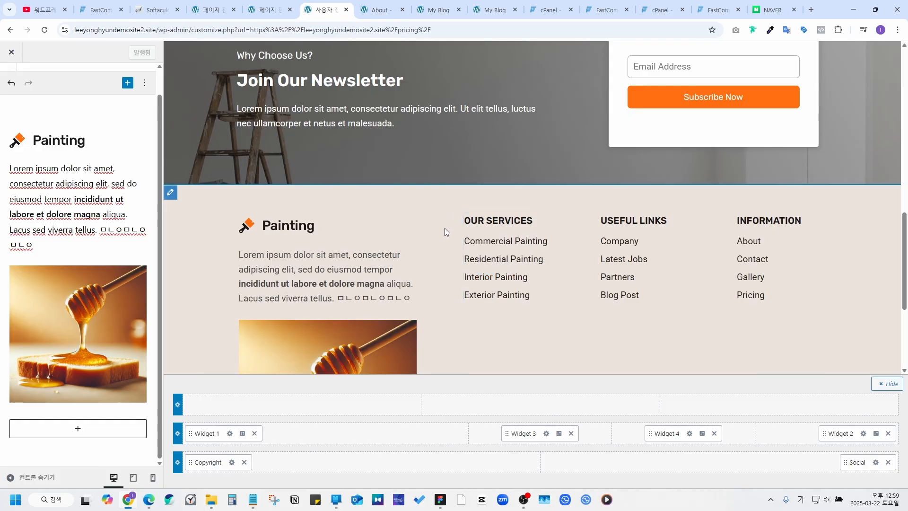
scroll(340, 254, "up", 15)
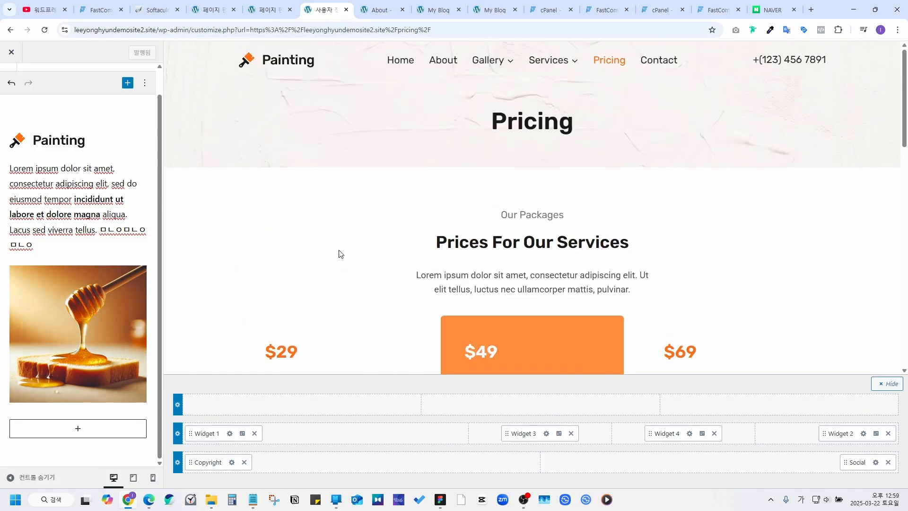
Step: Close the Customizer to check the live Pricing page, then reopen it via 사용자 정의
left_click(12, 52)
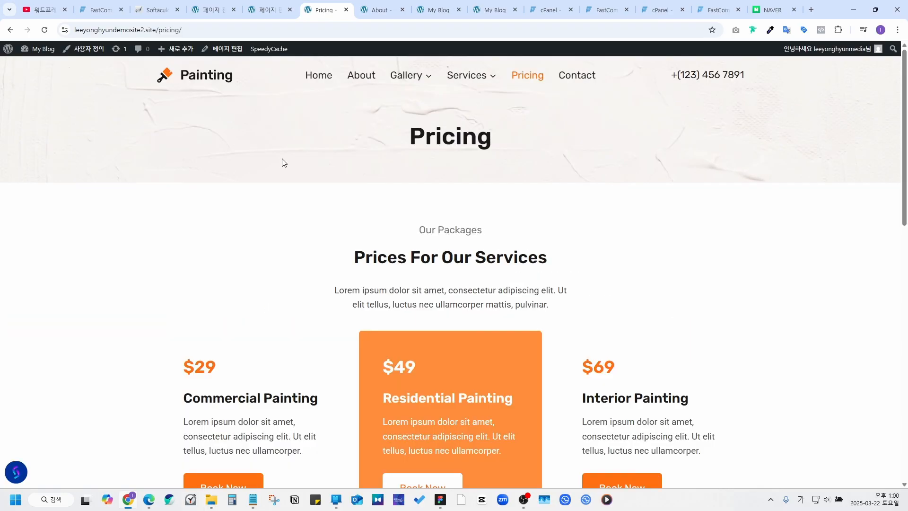
scroll(280, 162, "down", 2)
left_click(83, 56)
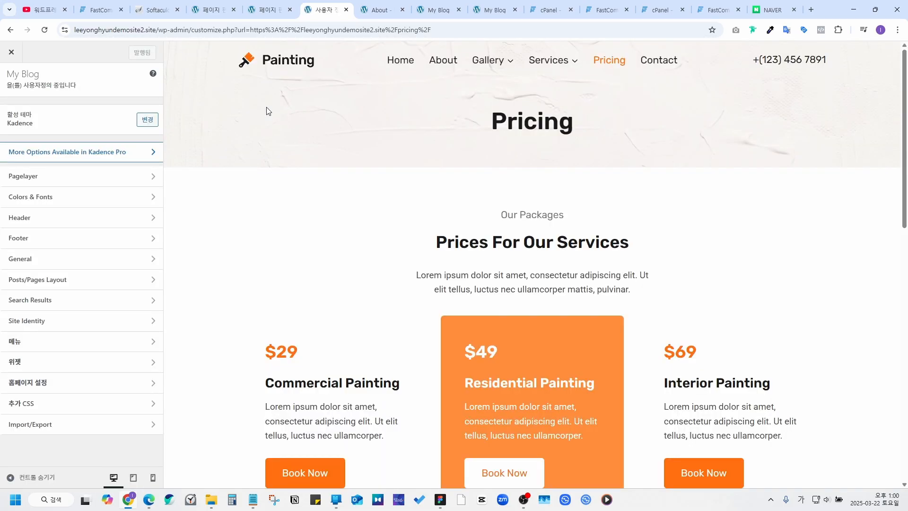
scroll(268, 113, "down", 2)
Step: Raise the Buttons border radius in Colors & Fonts, then reset it to default square corners
left_click(127, 197)
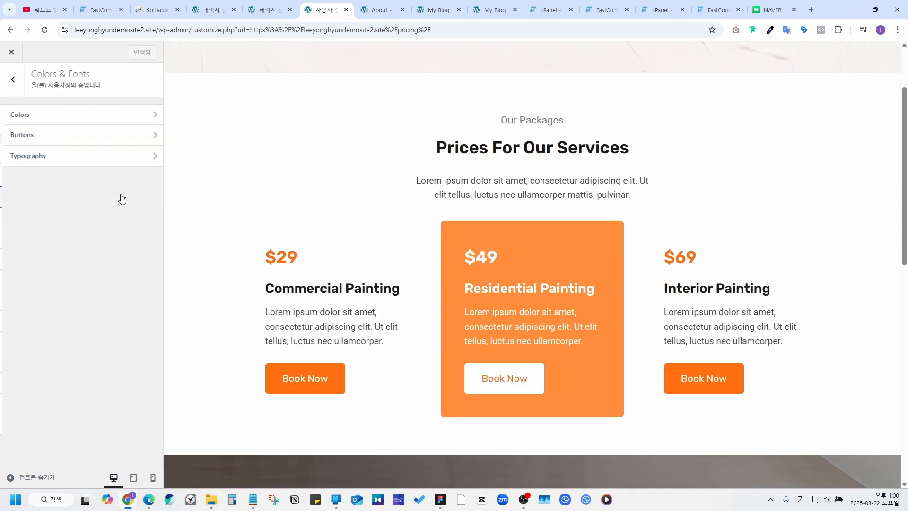
left_click(40, 124)
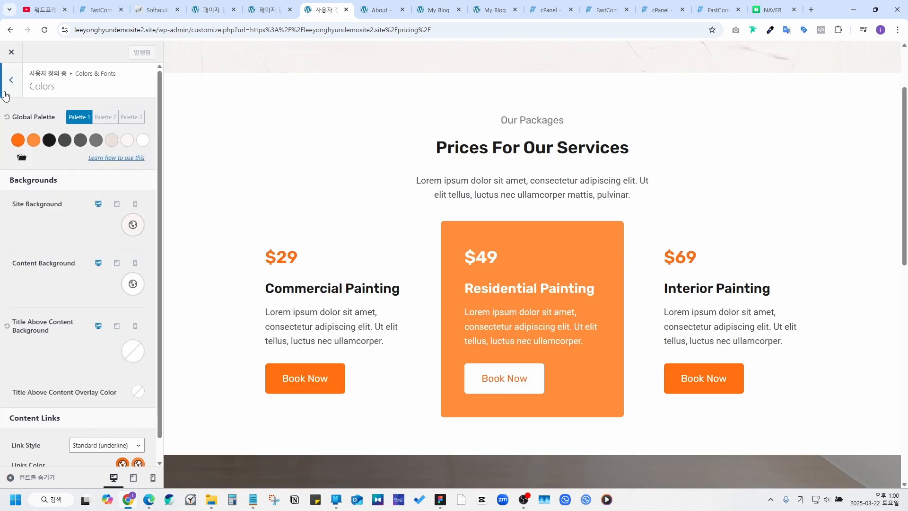
left_click(9, 81)
left_click(26, 136)
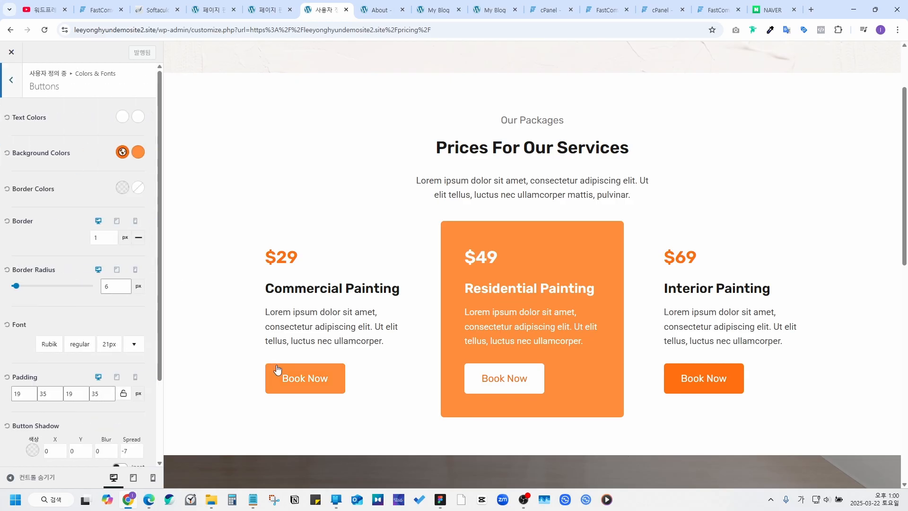
scroll(208, 298, "down", 2)
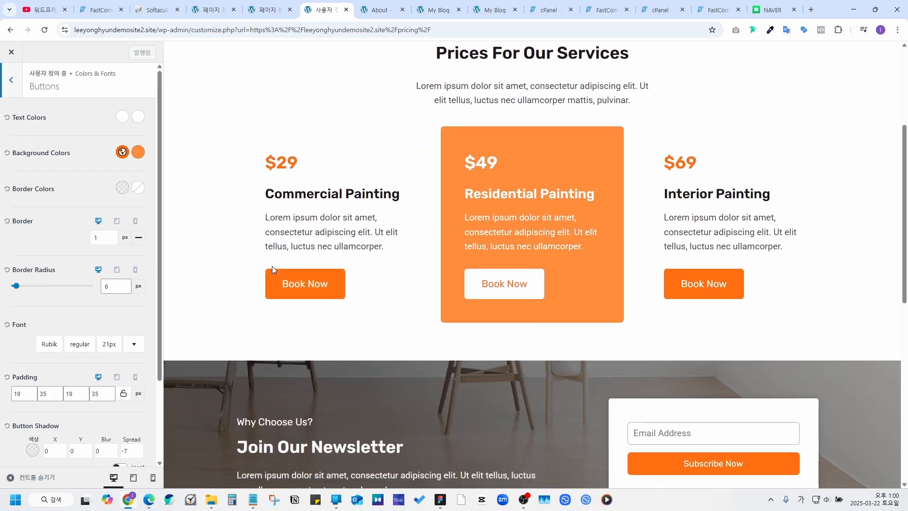
left_click_drag(15, 285, 92, 289)
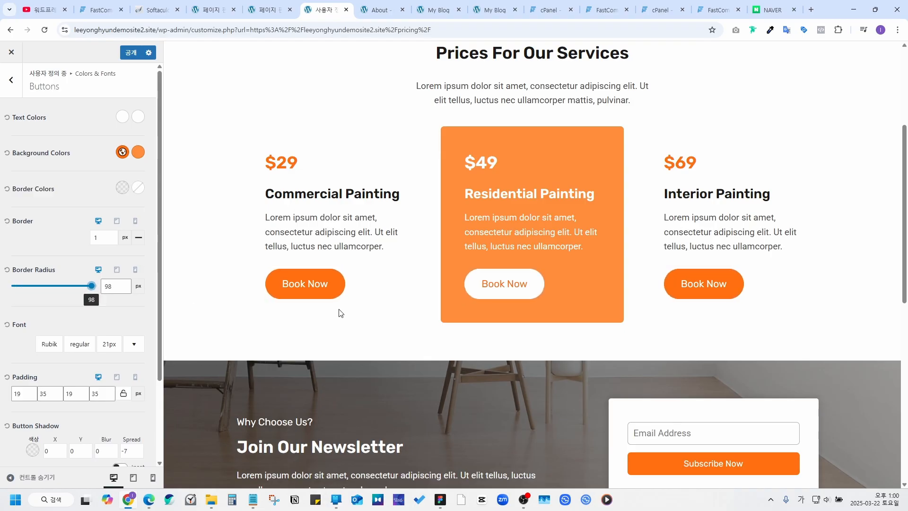
left_click(7, 270)
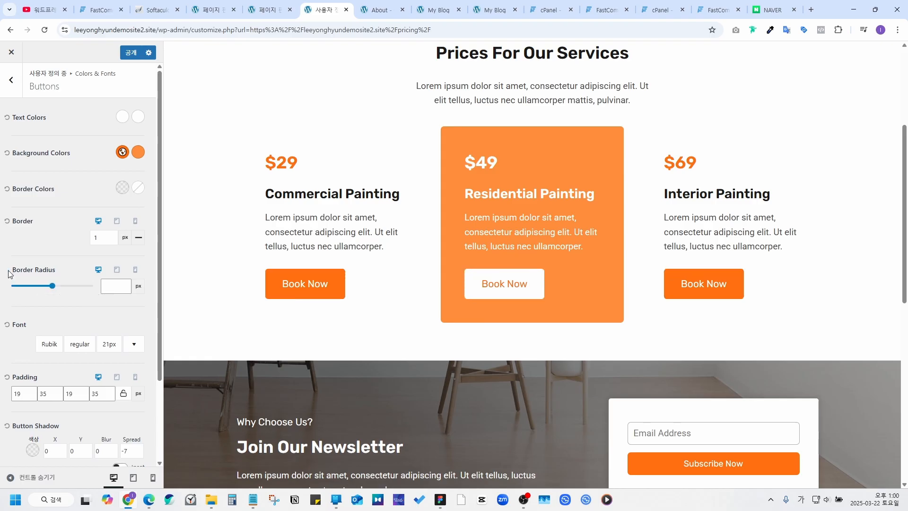
key("Escape")
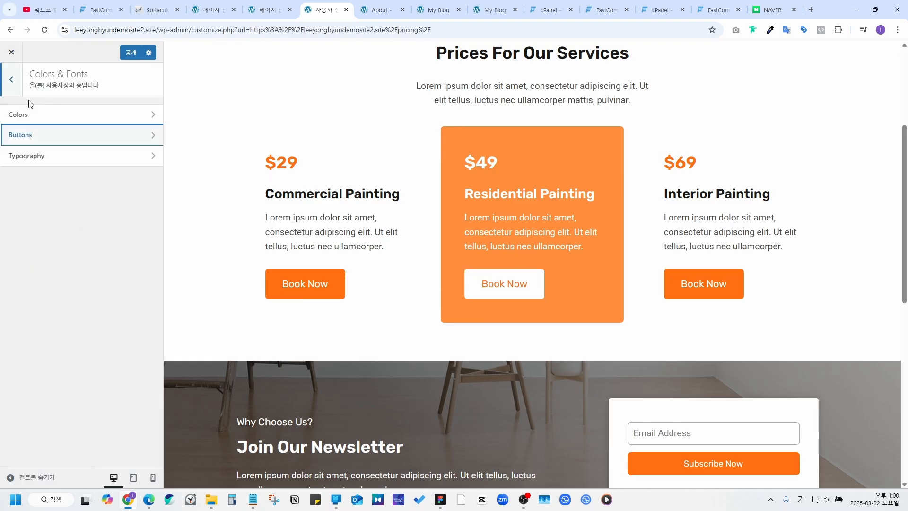
Step: Publish the Customizer changes with 공개 and close it to the live home page
left_click(10, 84)
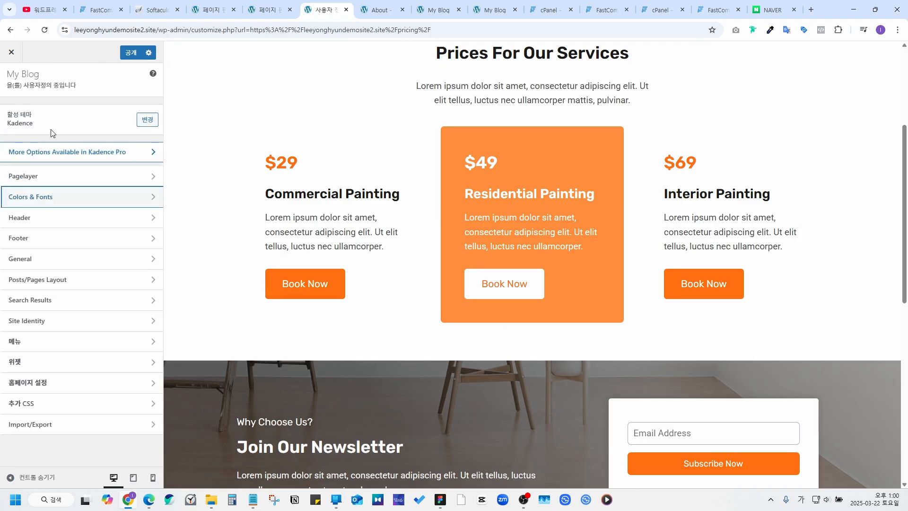
left_click(85, 258)
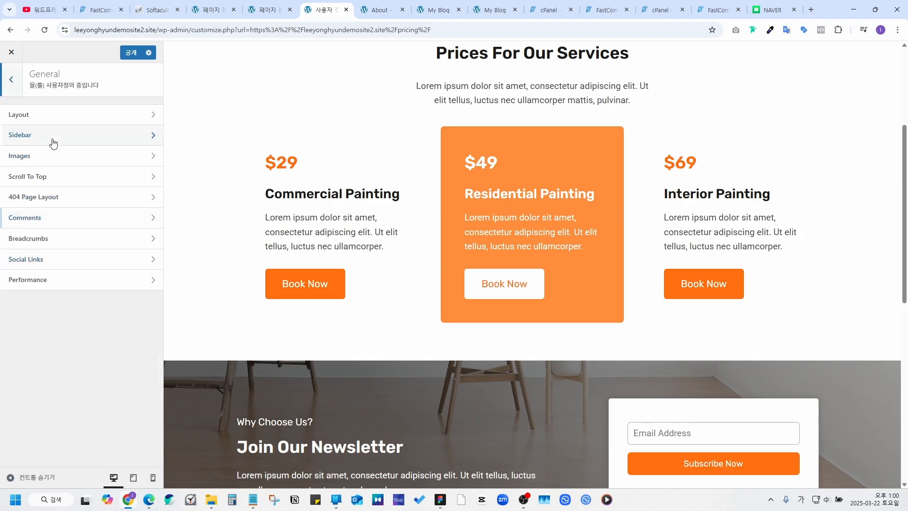
left_click(13, 84)
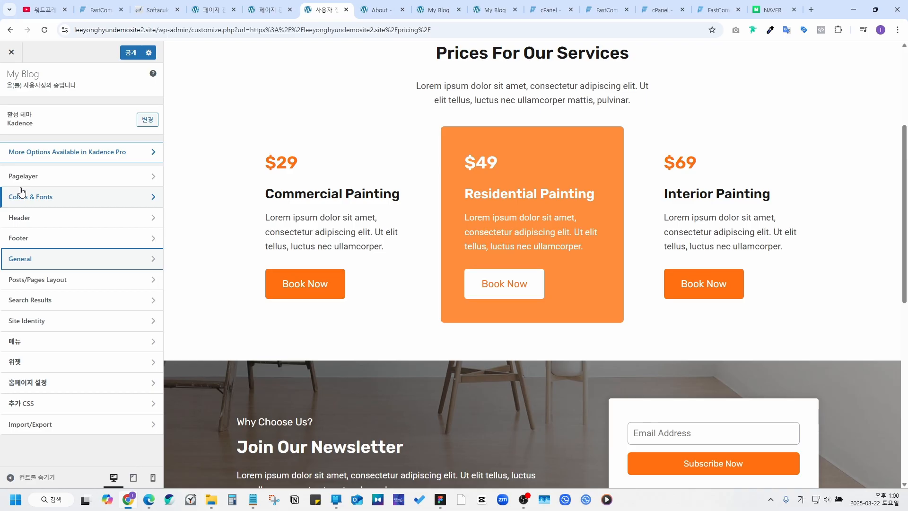
left_click(128, 52)
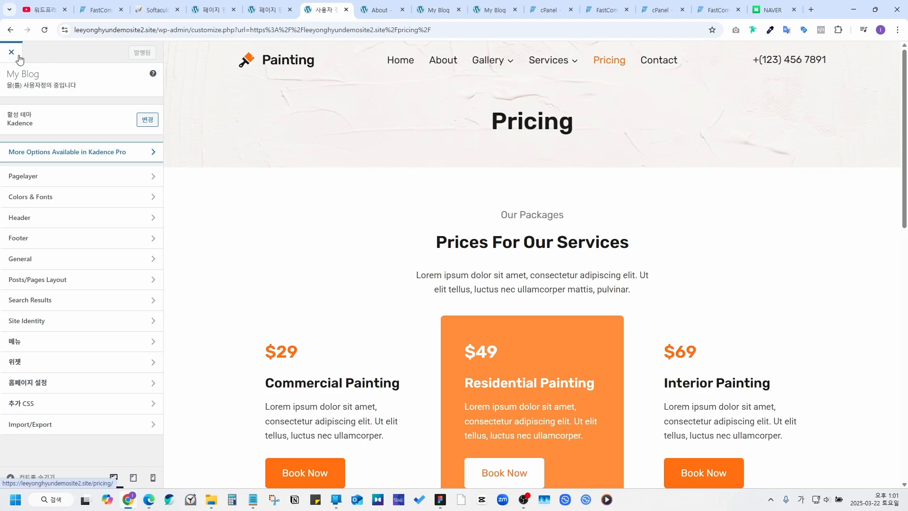
left_click(12, 52)
left_click(201, 80)
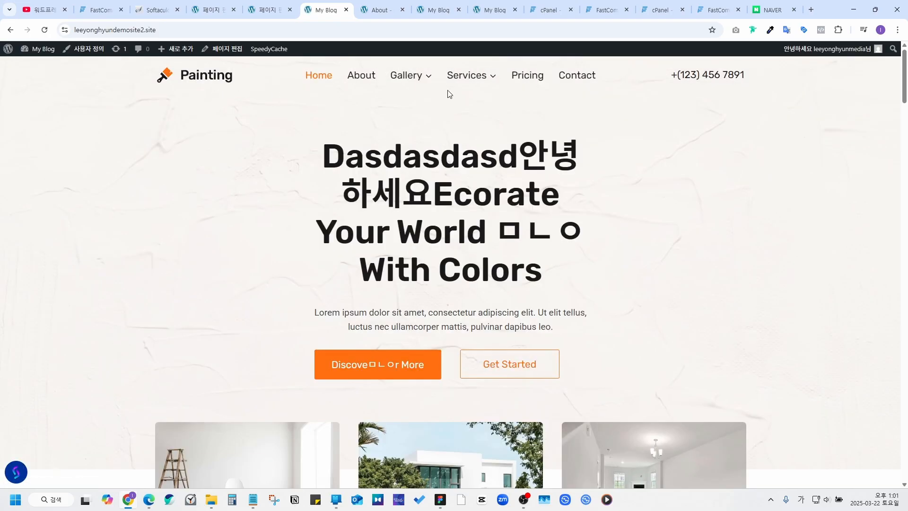
scroll(612, 239, "down", 15)
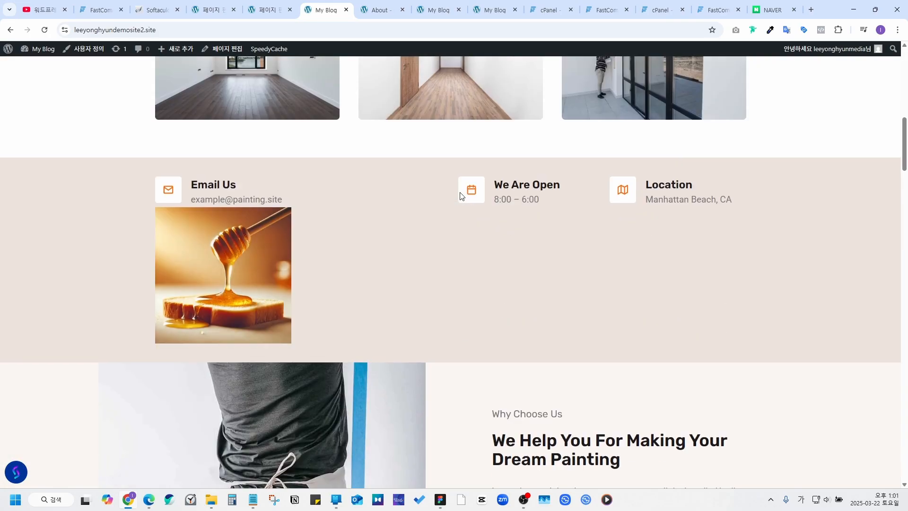
scroll(456, 200, "up", 15)
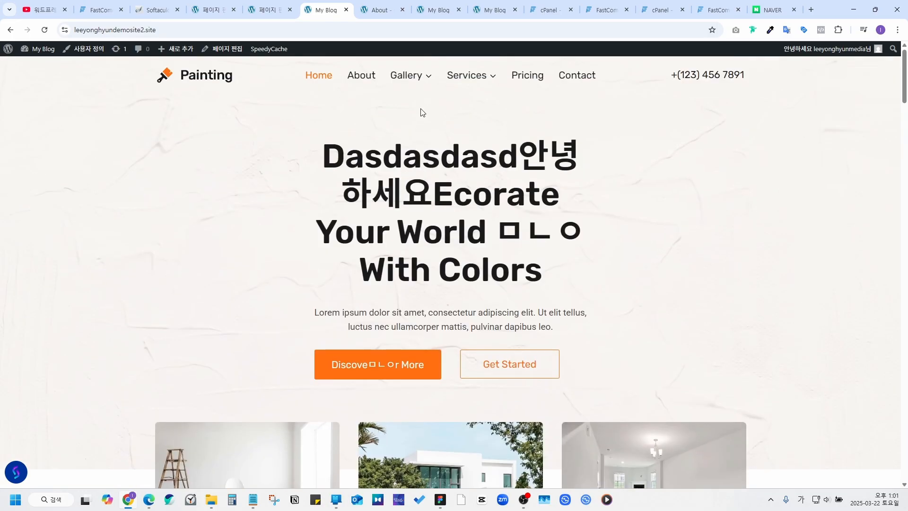
scroll(543, 192, "down", 20)
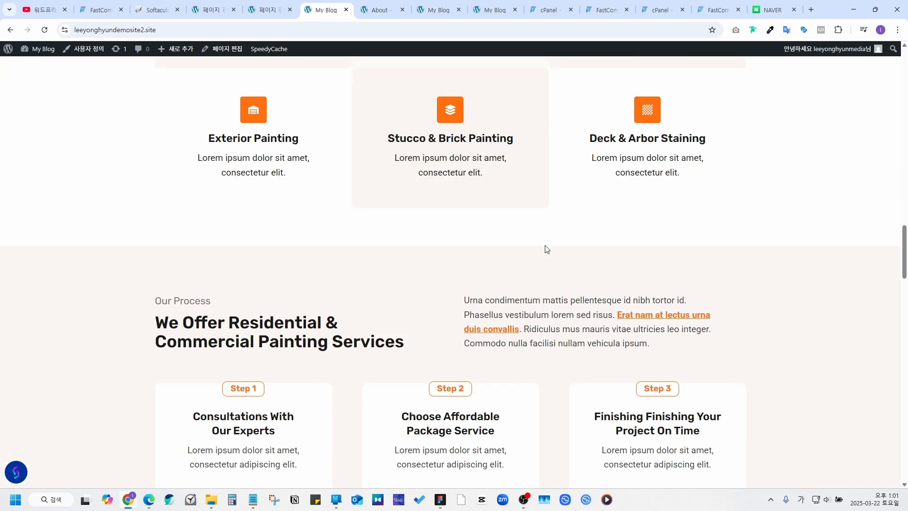
scroll(543, 247, "down", 20)
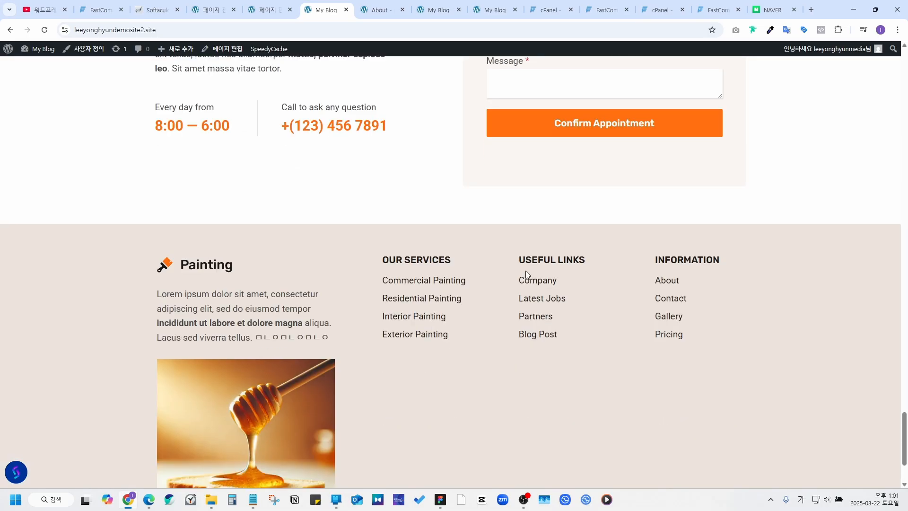
scroll(340, 135, "up", 10)
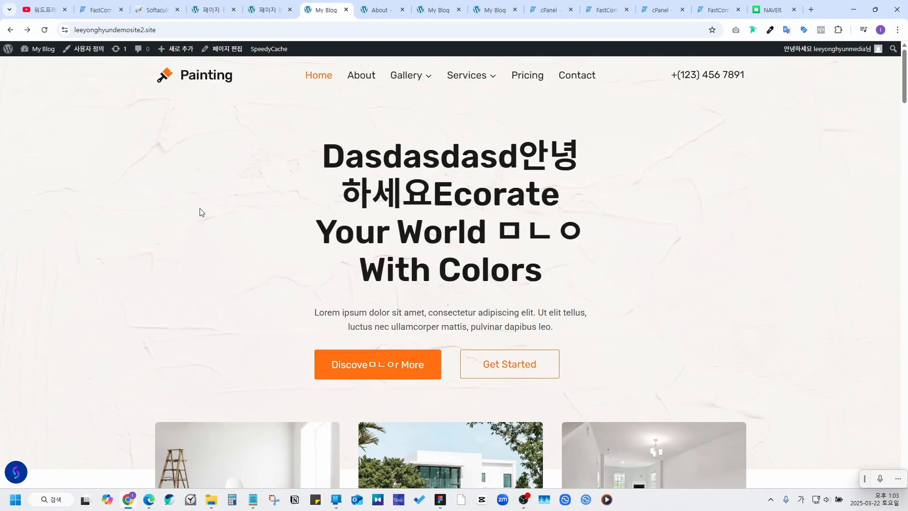
left_click(6, 63)
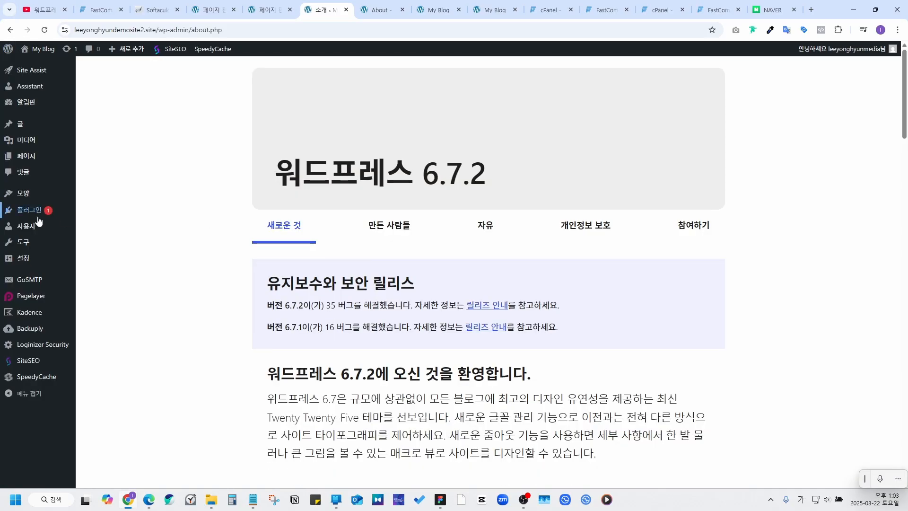
Step: Search new plugins for 사이트킷, install Site Kit by Google, and activate it to start setup
mouse_move(38, 217)
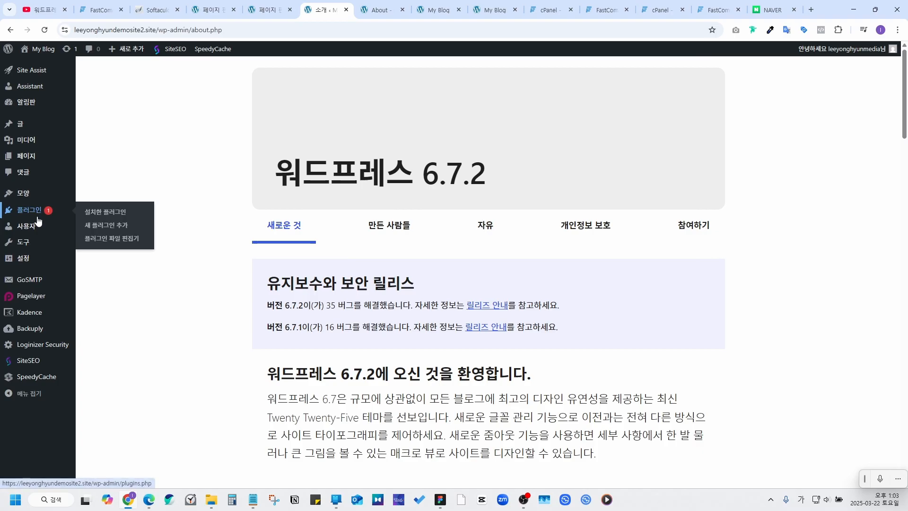
left_click(123, 230)
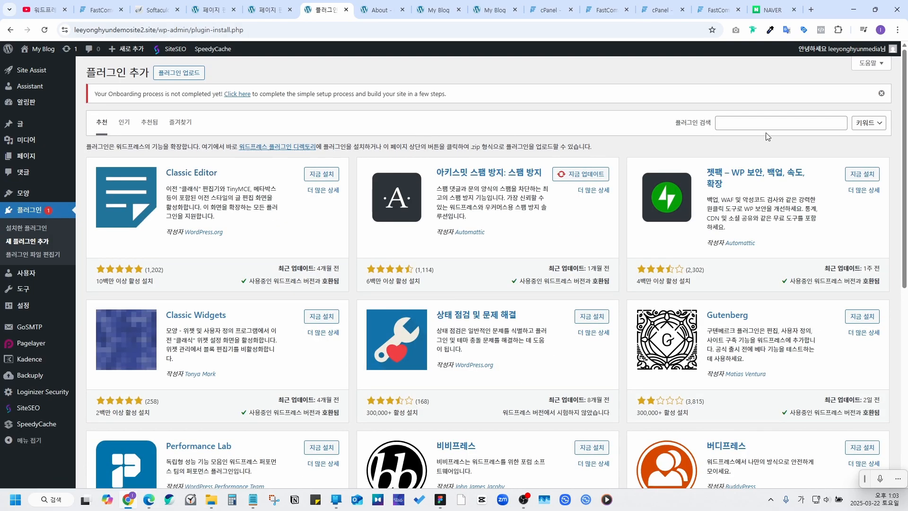
left_click(766, 120)
type("사이트킷")
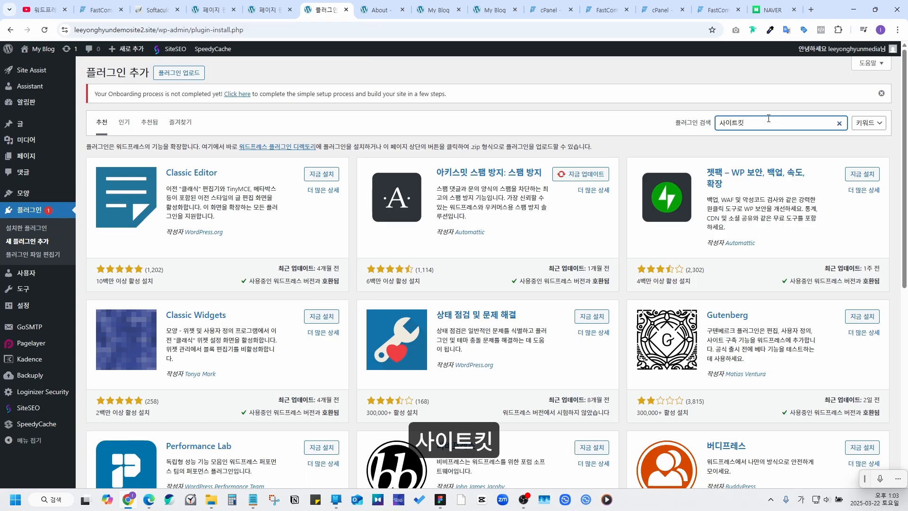
key("Return")
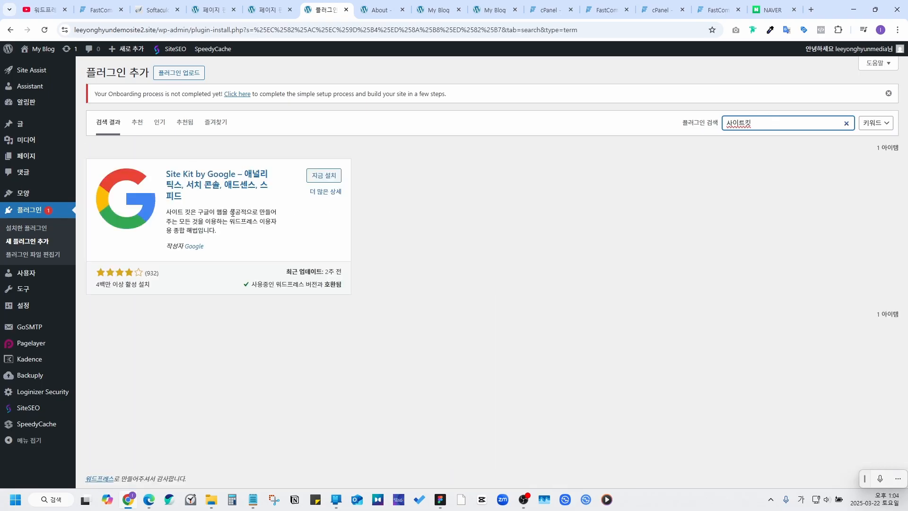
left_click(329, 176)
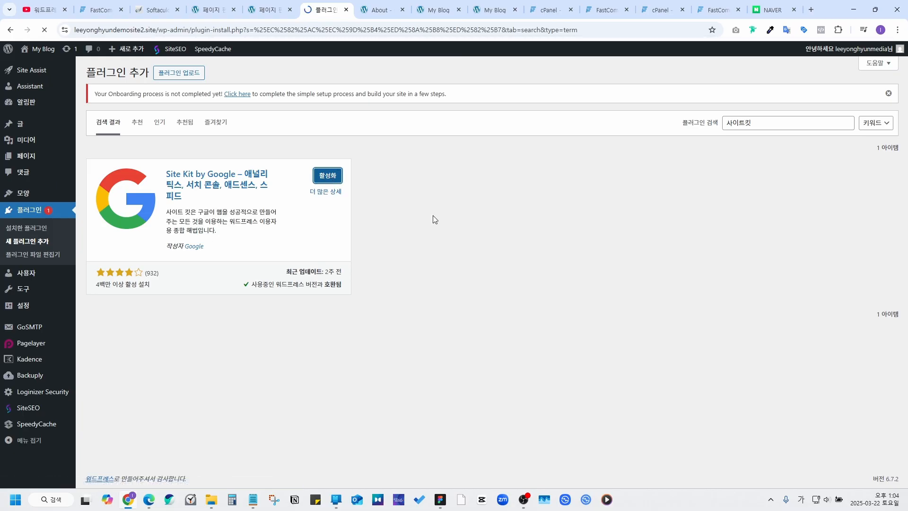
left_click(140, 182)
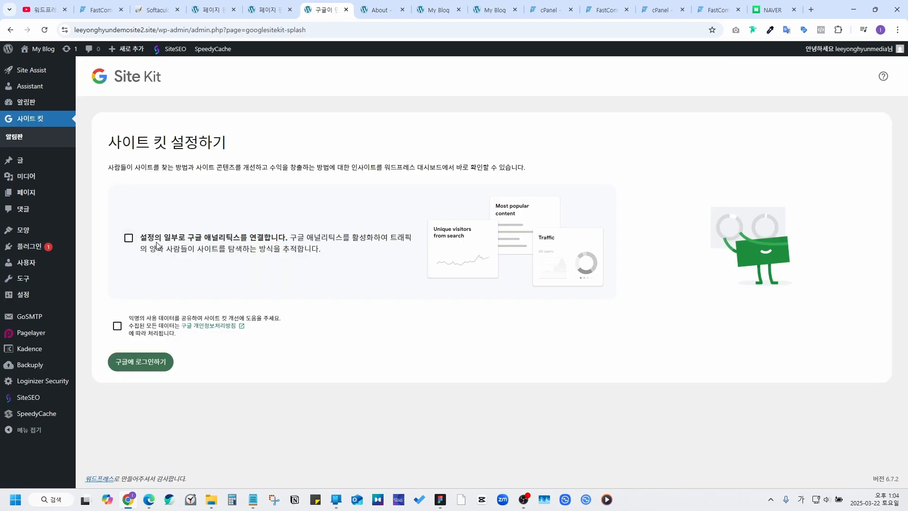
Step: Opt in to Analytics, sign in with the Google account, verify site ownership and allow dashboard metrics
left_click(129, 238)
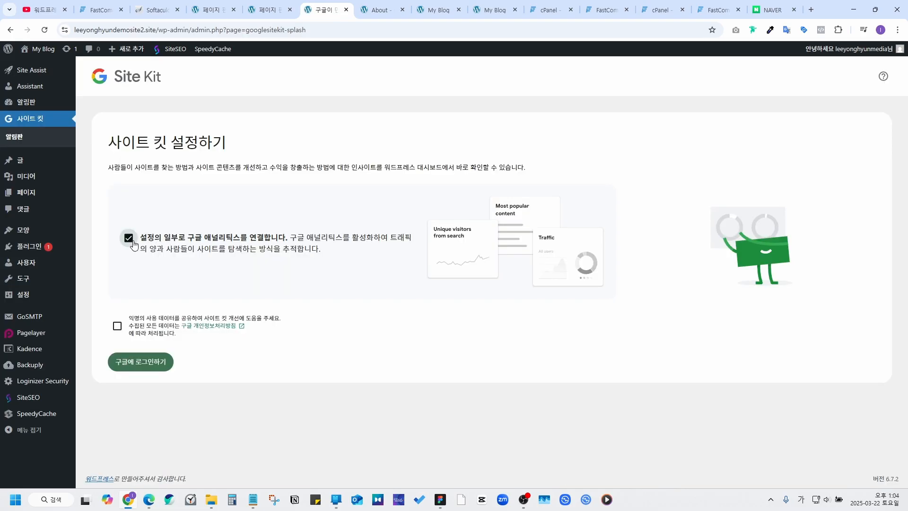
left_click(138, 366)
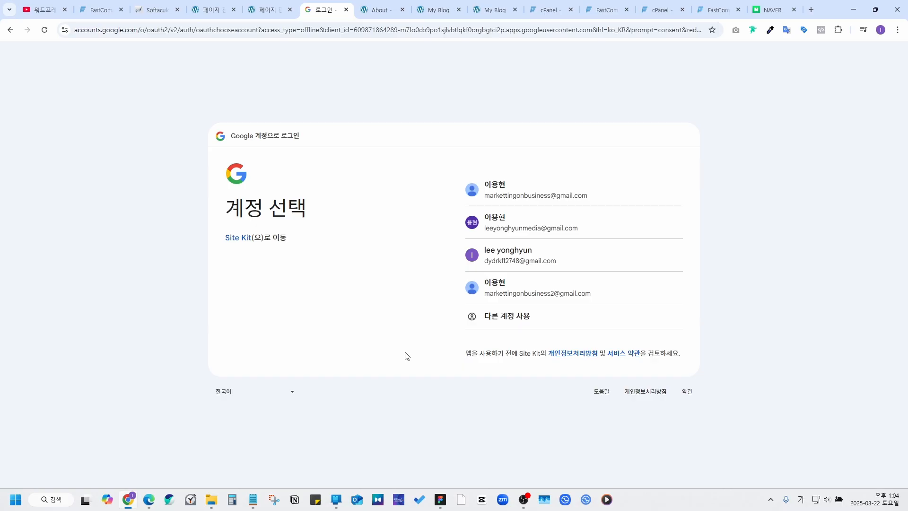
left_click(591, 230)
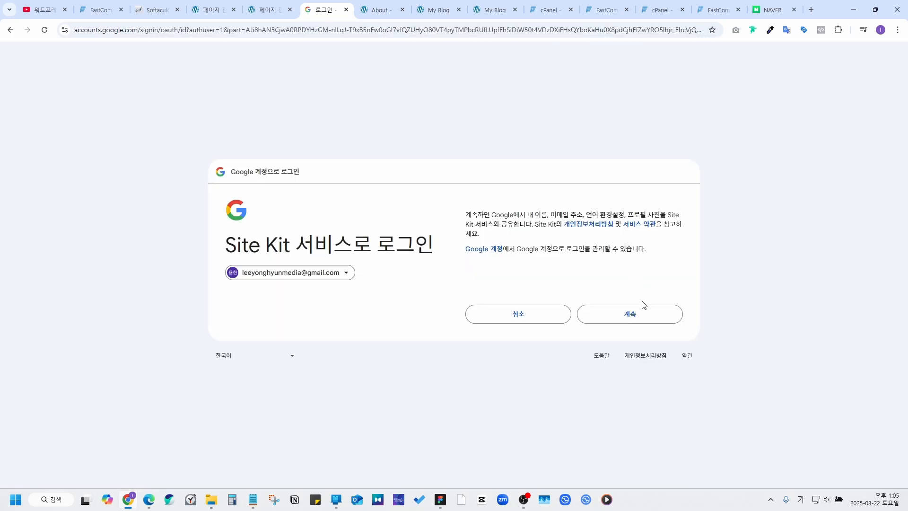
left_click(640, 314)
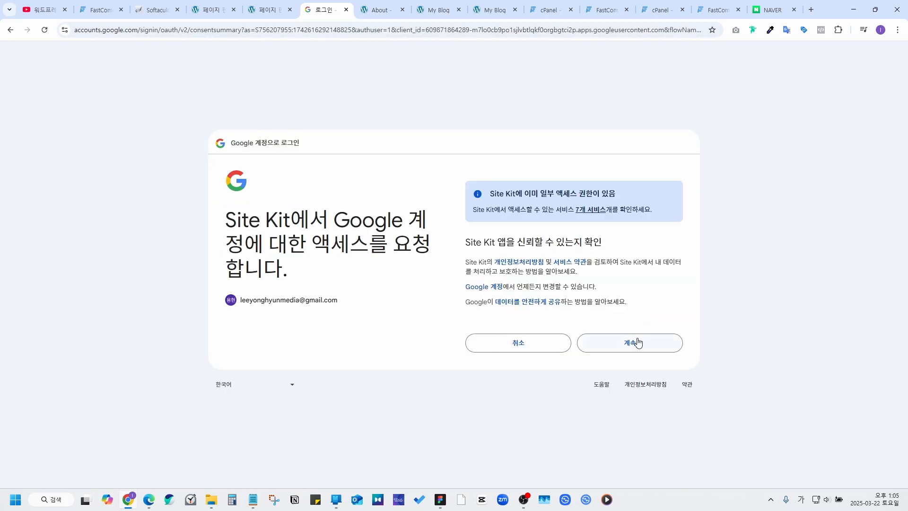
left_click(637, 341)
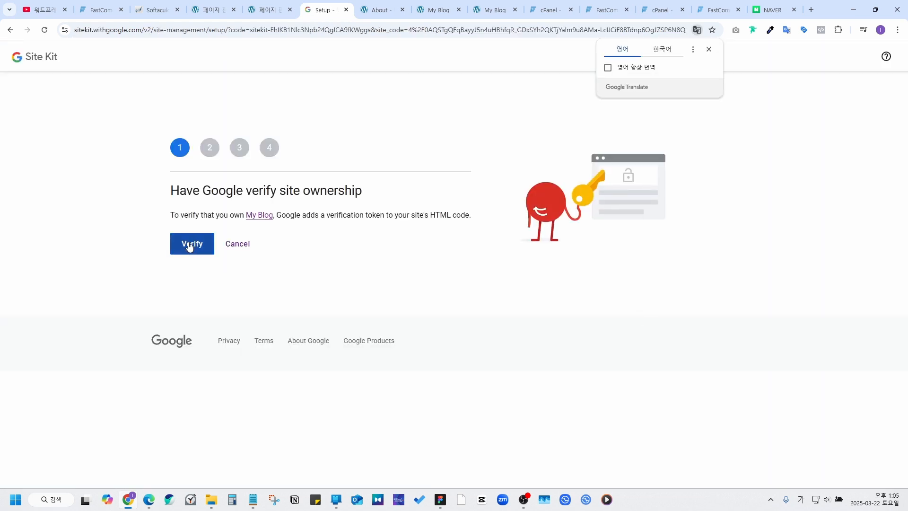
left_click(189, 246)
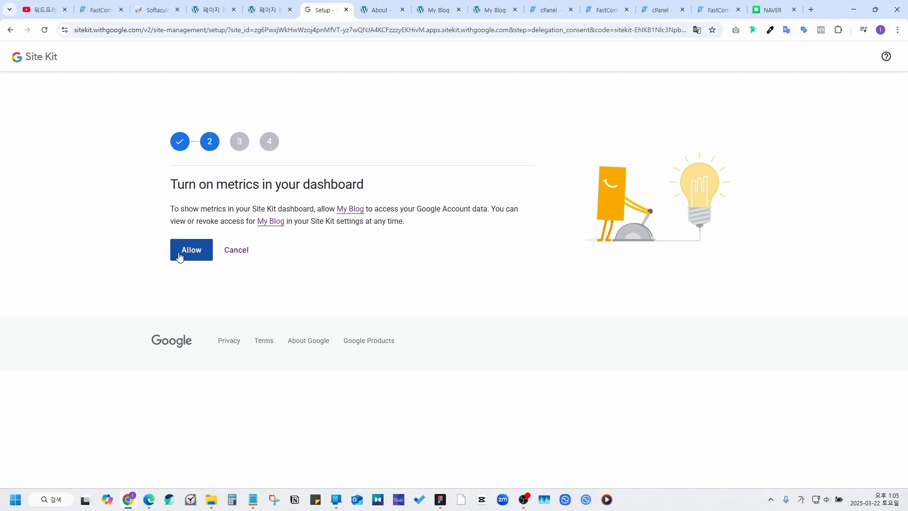
left_click(178, 257)
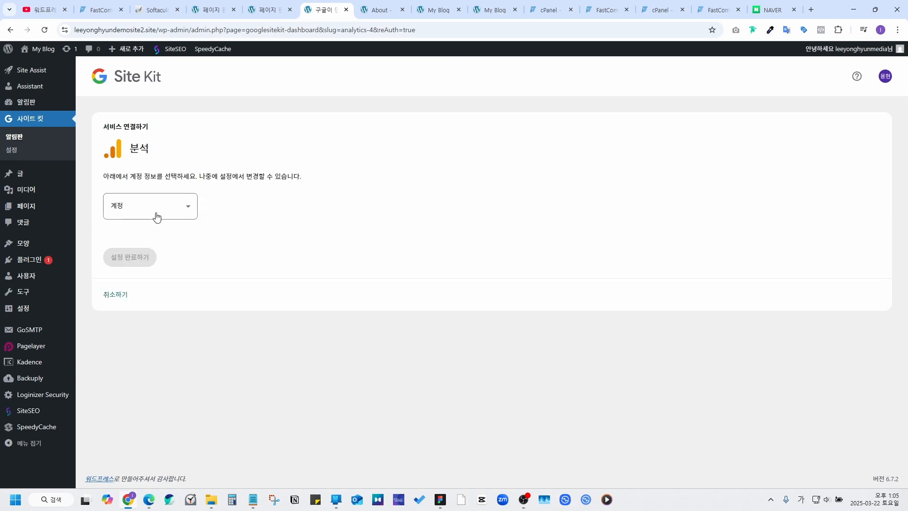
Step: Choose Set up a new account, replace the My Blog account name, and create the account
left_click(176, 208)
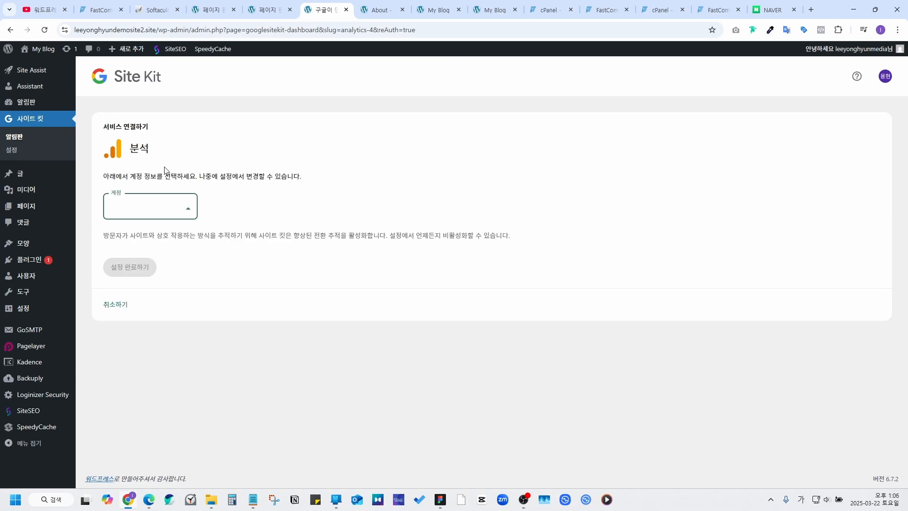
left_click(185, 217)
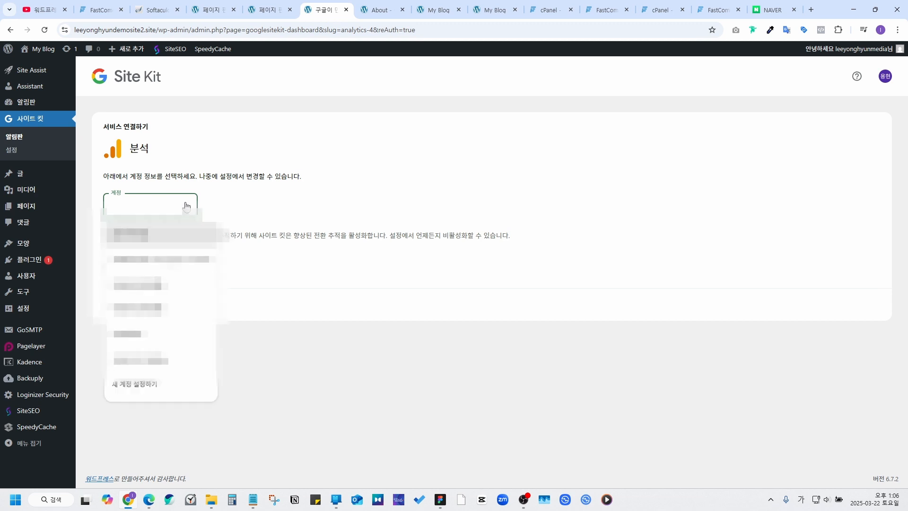
left_click(164, 391)
left_click_drag(218, 246, 105, 242)
left_click(104, 239)
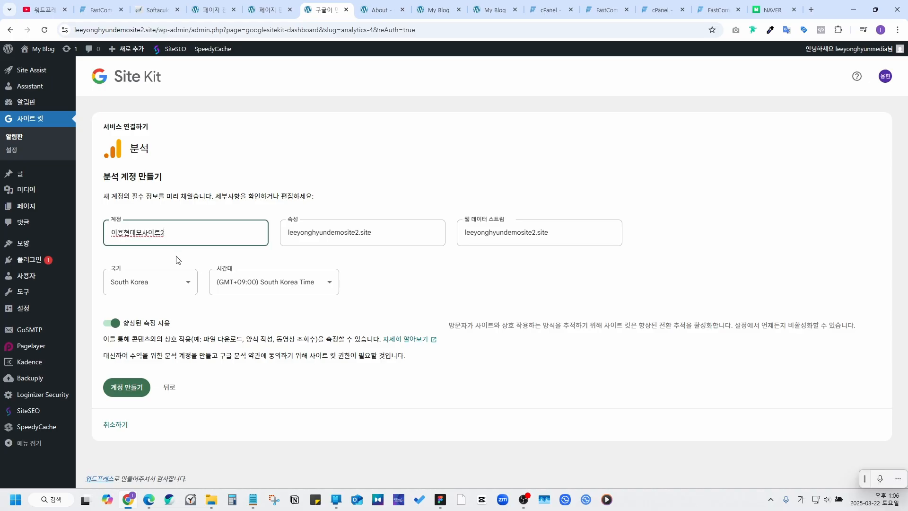
left_click(148, 203)
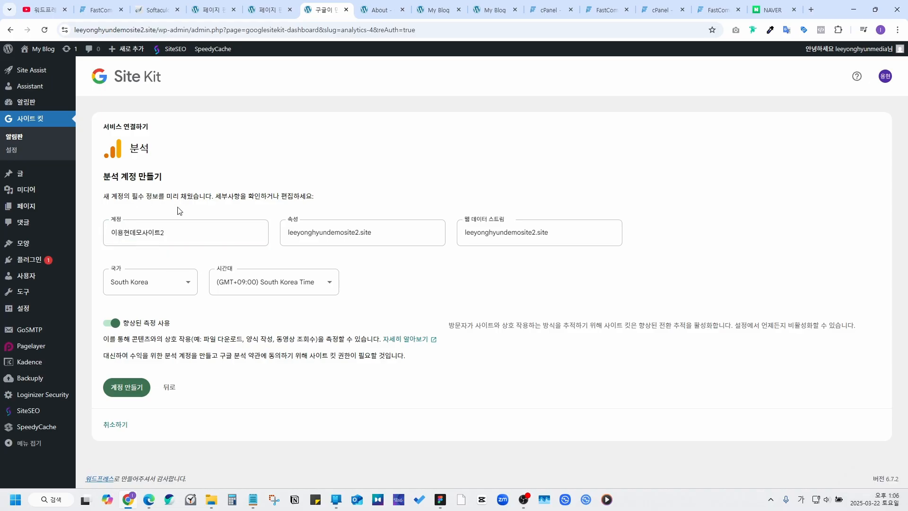
left_click(128, 391)
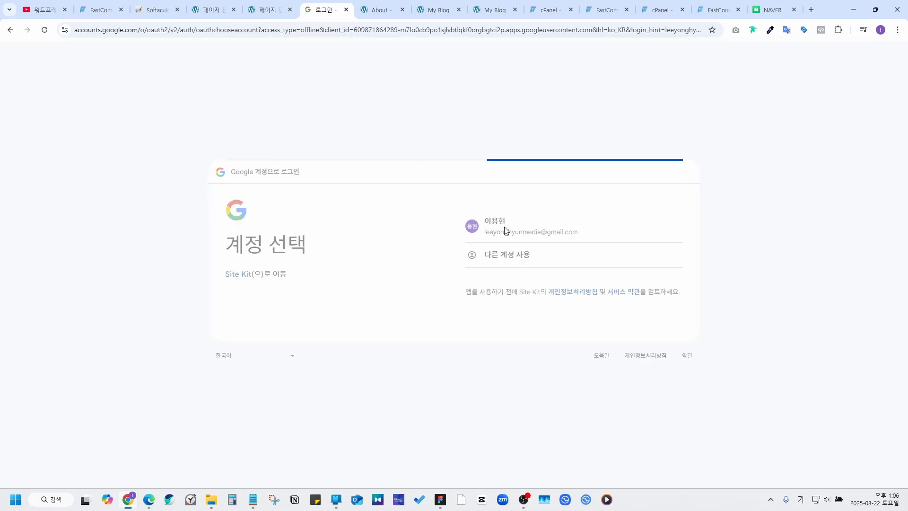
left_click(599, 320)
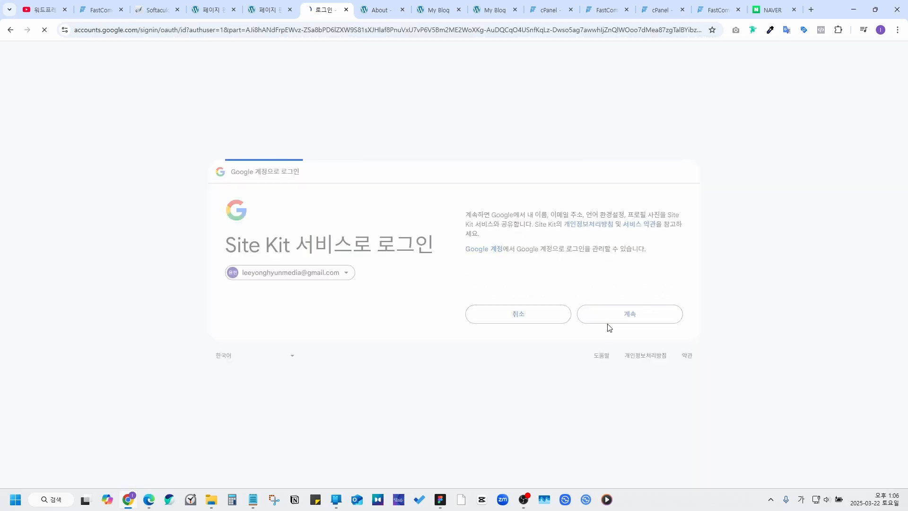
left_click(610, 340)
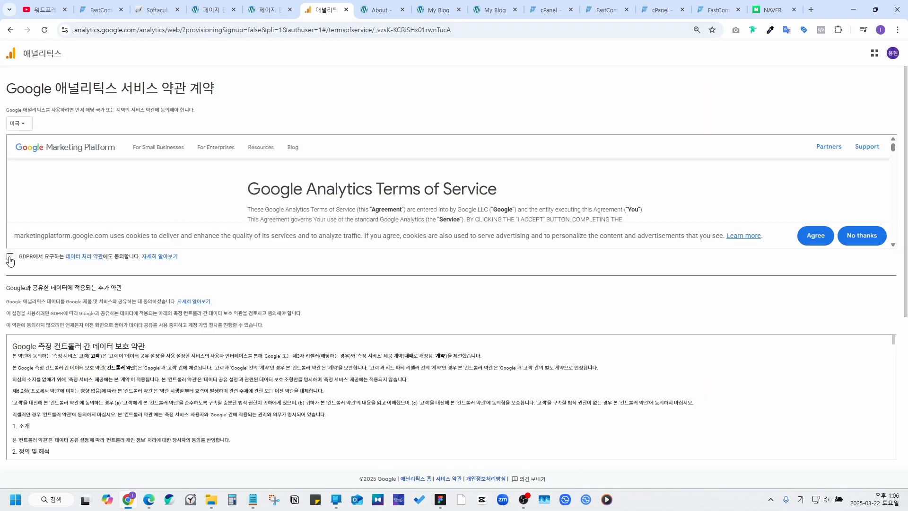
Step: Tick the GDPR, data controller and data-sharing checkboxes and agree to the Analytics terms
left_click(10, 257)
left_click(9, 258)
left_click(9, 258)
scroll(11, 293, "down", 3)
left_click(10, 325)
left_click(13, 382)
scroll(8, 391, "down", 5)
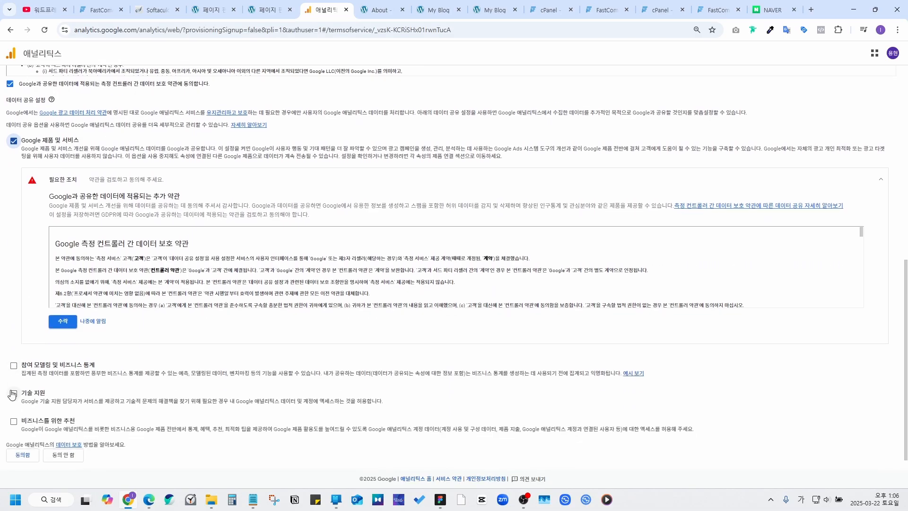
left_click(24, 452)
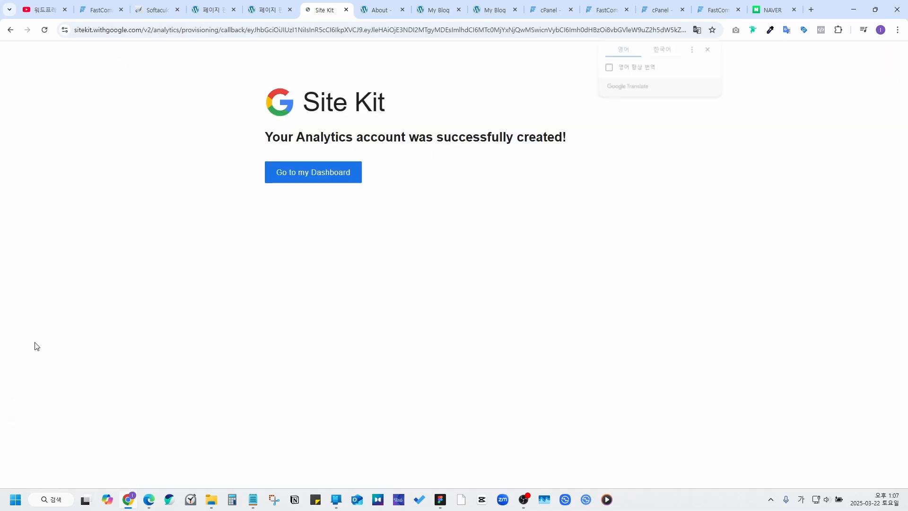
left_click(300, 174)
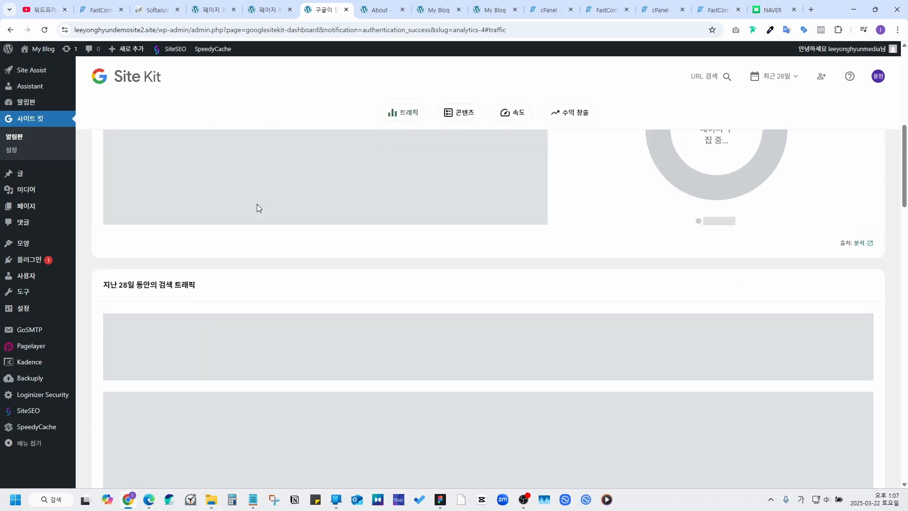
scroll(257, 208, "up", 1)
scroll(395, 287, "down", 2)
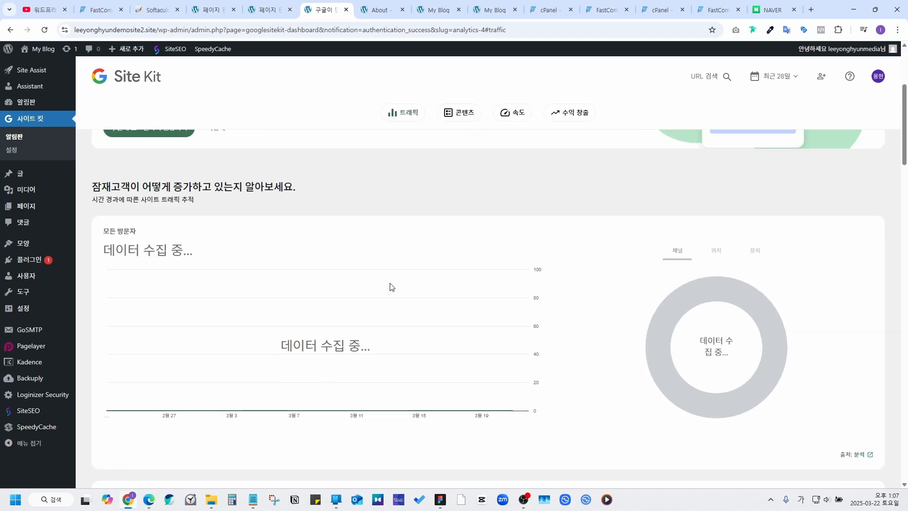
scroll(396, 288, "up", 1)
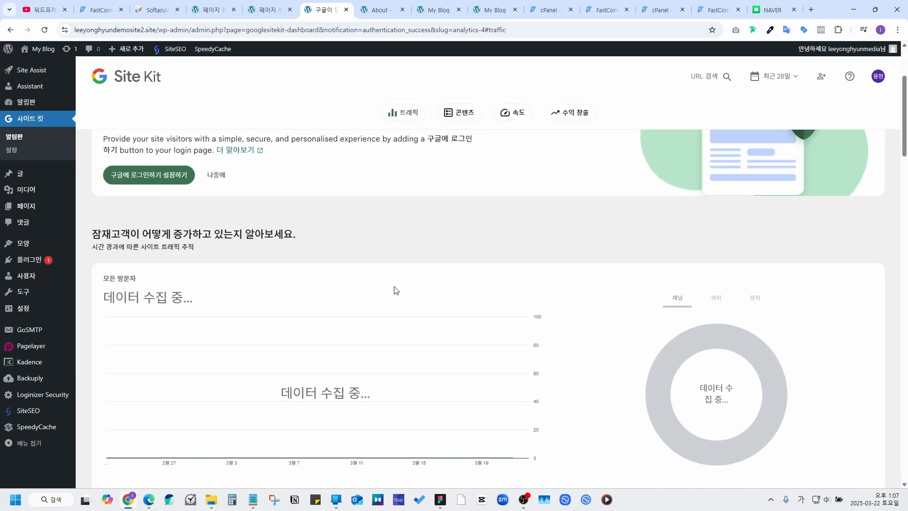
scroll(374, 368, "down", 5)
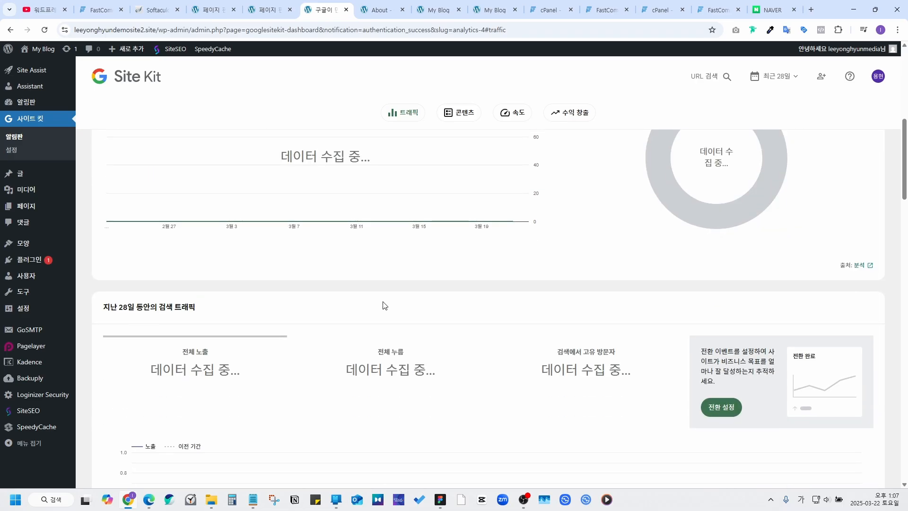
scroll(384, 305, "down", 10)
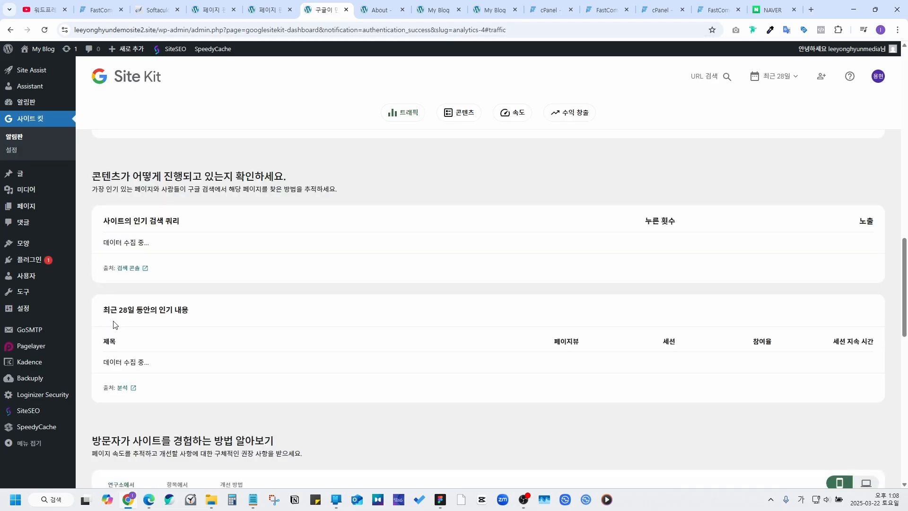
Step: In Settings > General, replace the My Blog site title with 이용현데모사이트2
mouse_move(23, 310)
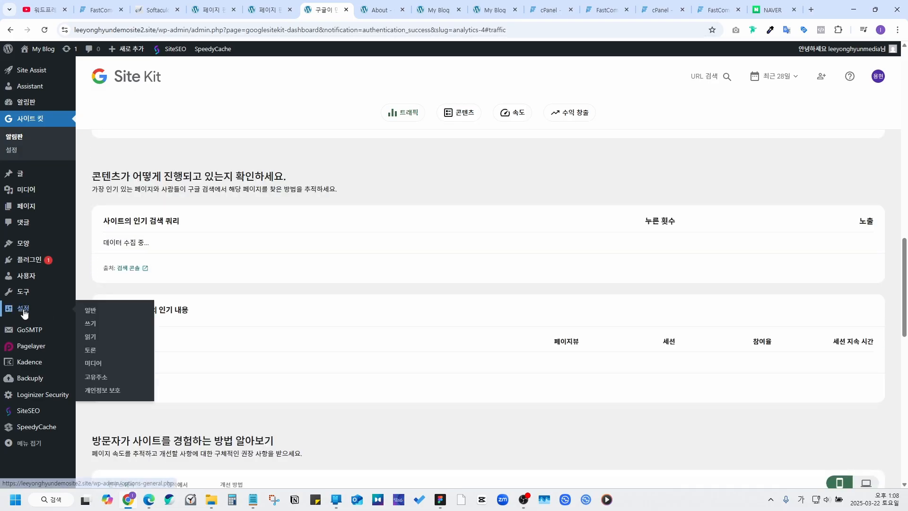
right_click(96, 313)
left_click(92, 314)
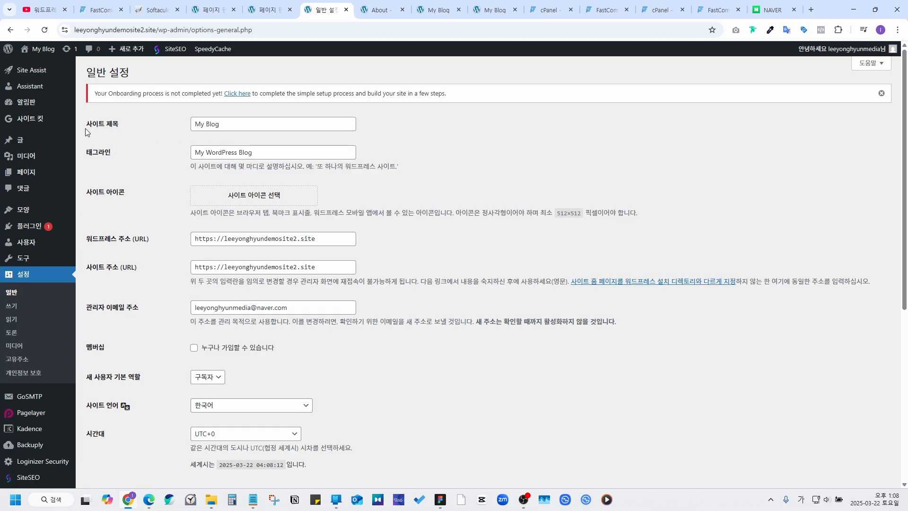
left_click_drag(88, 125, 140, 123)
left_click(200, 115)
left_click(242, 125)
key("ctrl+a")
key("BackSpace")
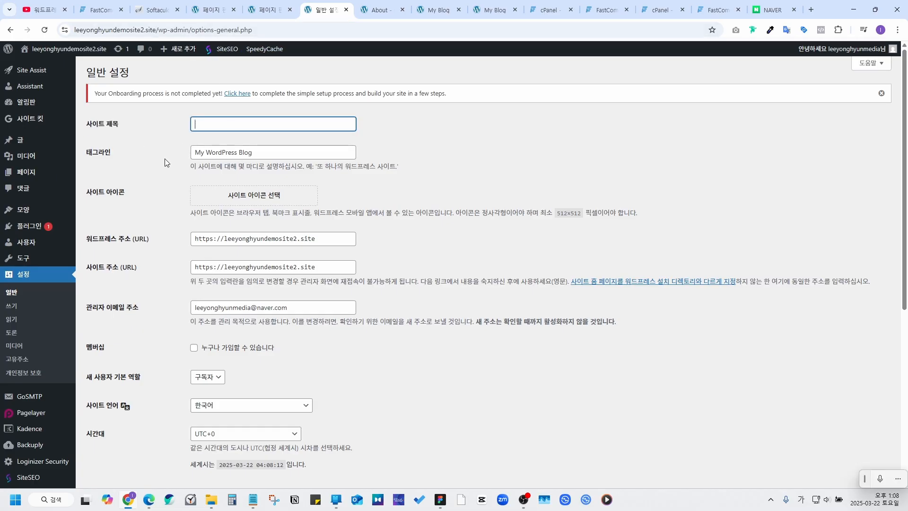
type("이용현데모사이트2")
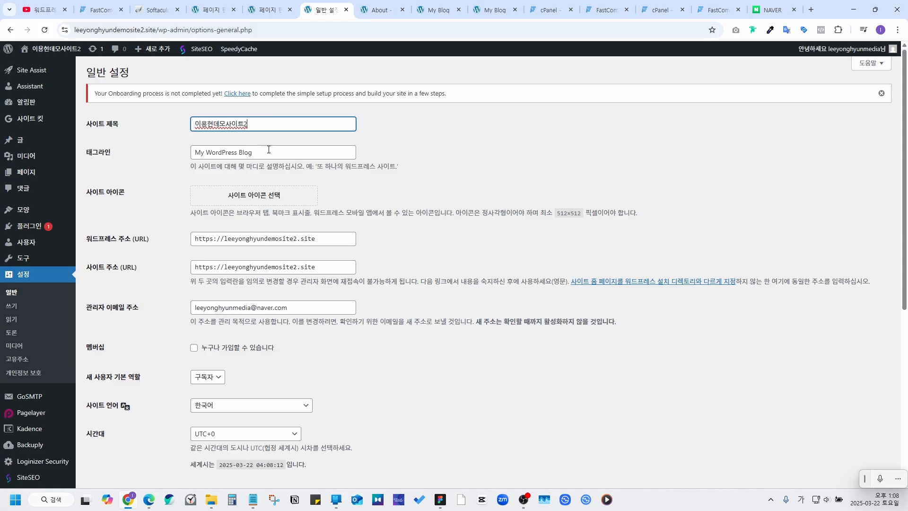
Step: Replace the My WordPress Blog tagline with 이용현데모사이트2입니다, pasting the title first
left_click_drag(92, 152, 112, 153)
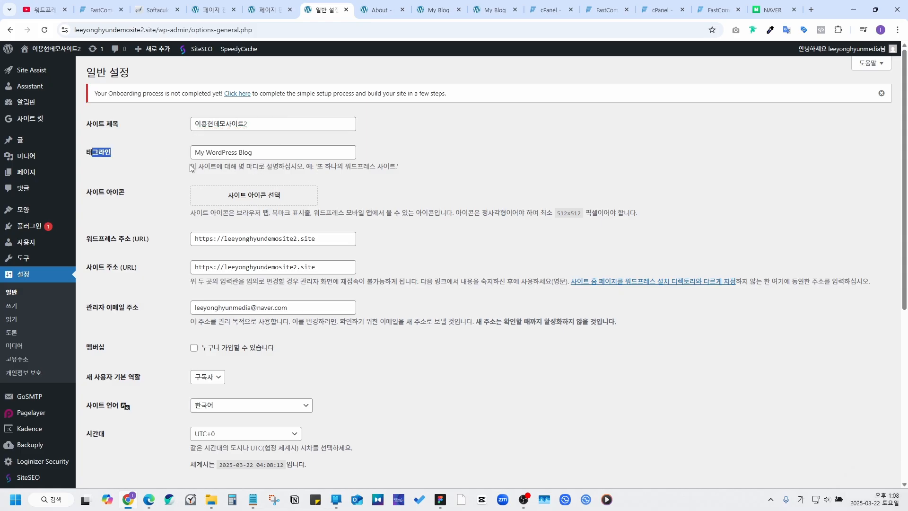
left_click_drag(280, 153, 167, 150)
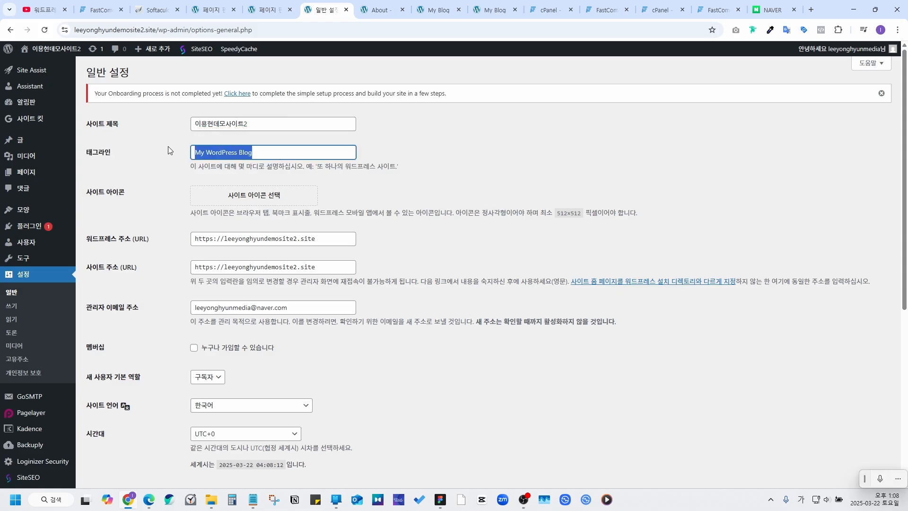
left_click(249, 125)
key("ctrl+a")
key("ctrl+c")
left_click(257, 152)
key("ctrl+a")
key("ctrl+v")
type("ㅇ")
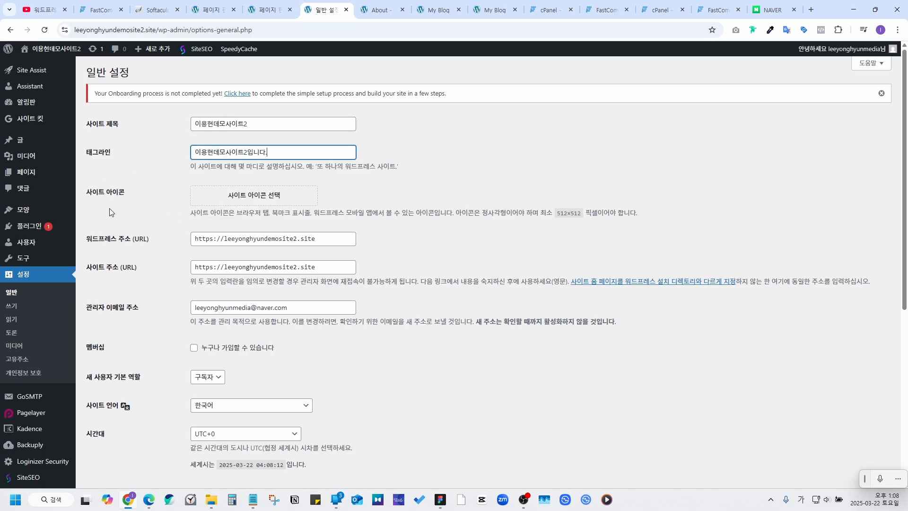
Step: Set the honey-dripping-on-bread image as the site icon, cropping it
left_click(263, 200)
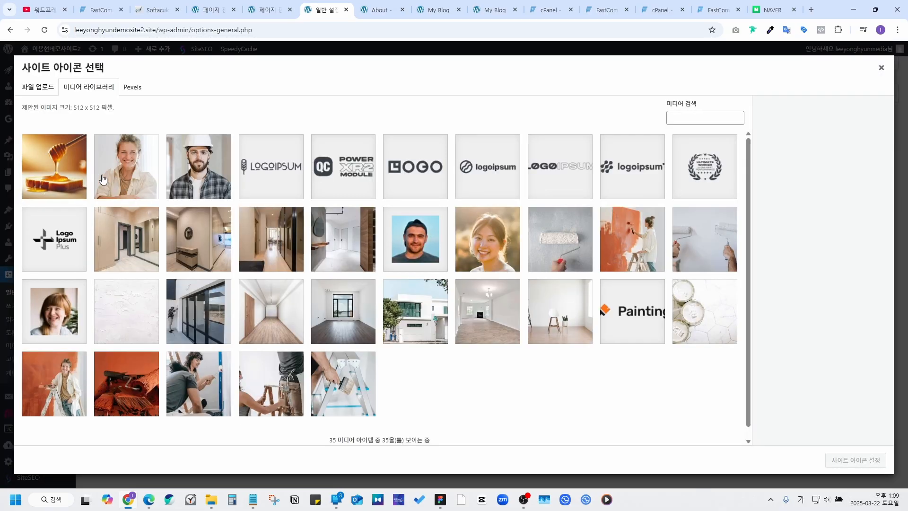
left_click(64, 161)
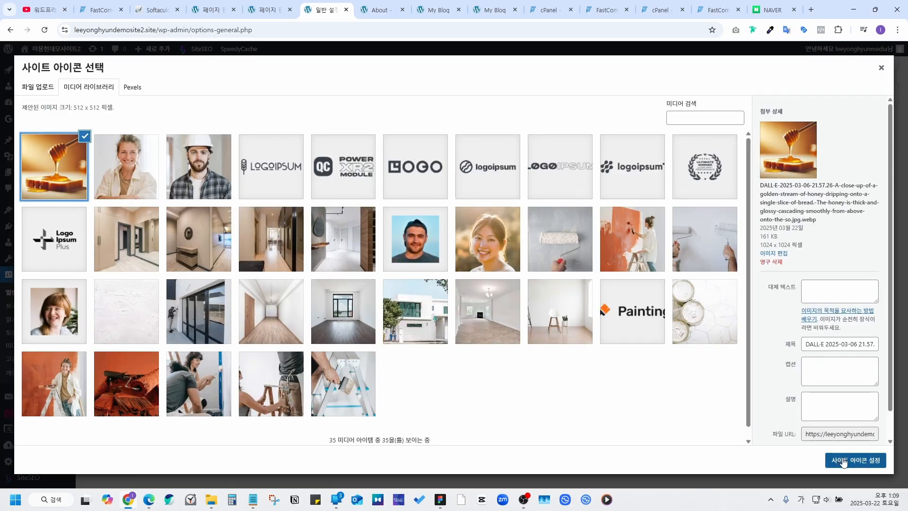
left_click(842, 460)
left_click(860, 459)
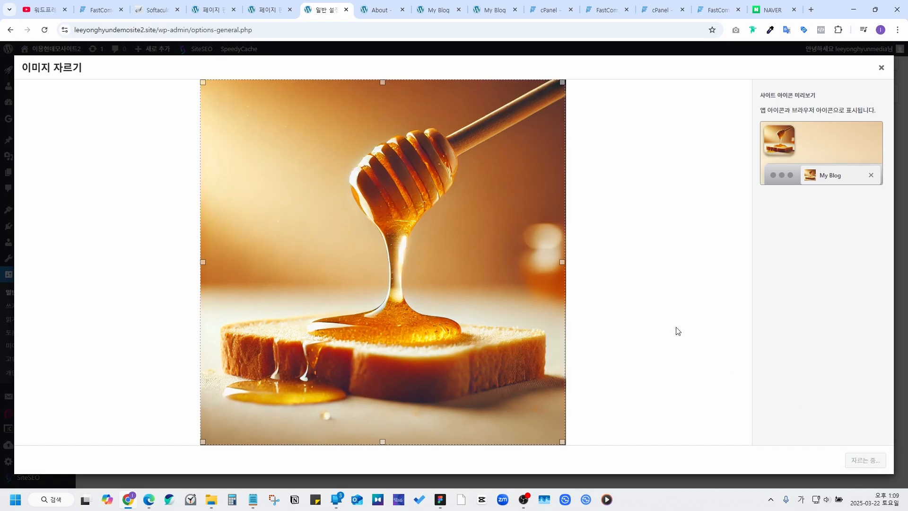
Step: Set the timezone to UTC+9 and save the general settings
scroll(440, 167, "down", 4)
scroll(440, 165, "down", 3)
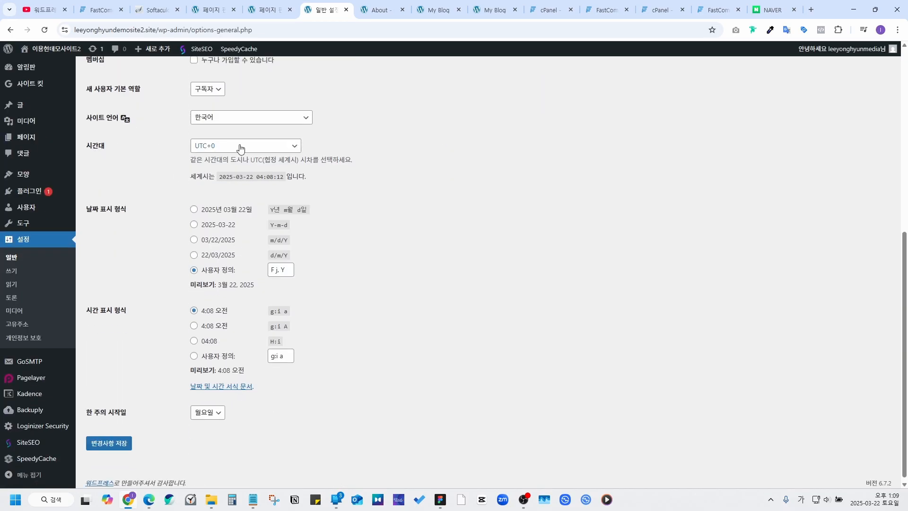
left_click(239, 146)
scroll(249, 284, "down", 2)
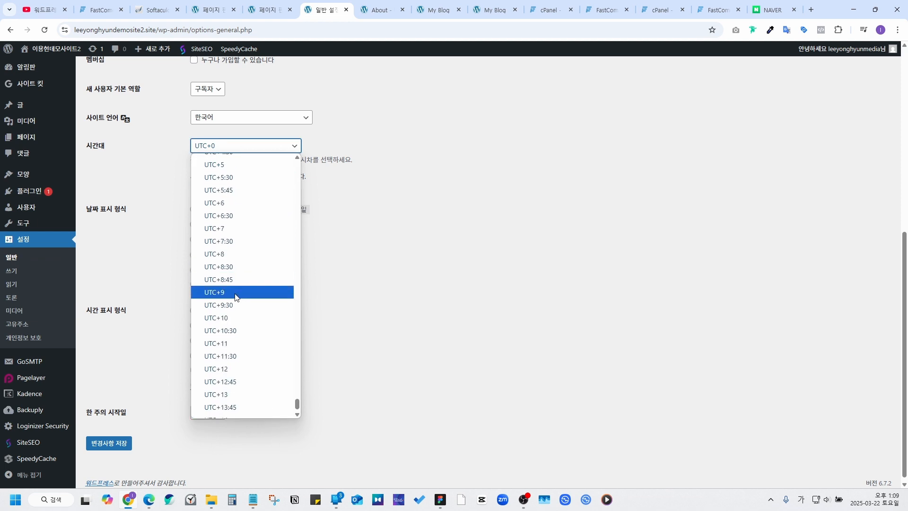
left_click(241, 292)
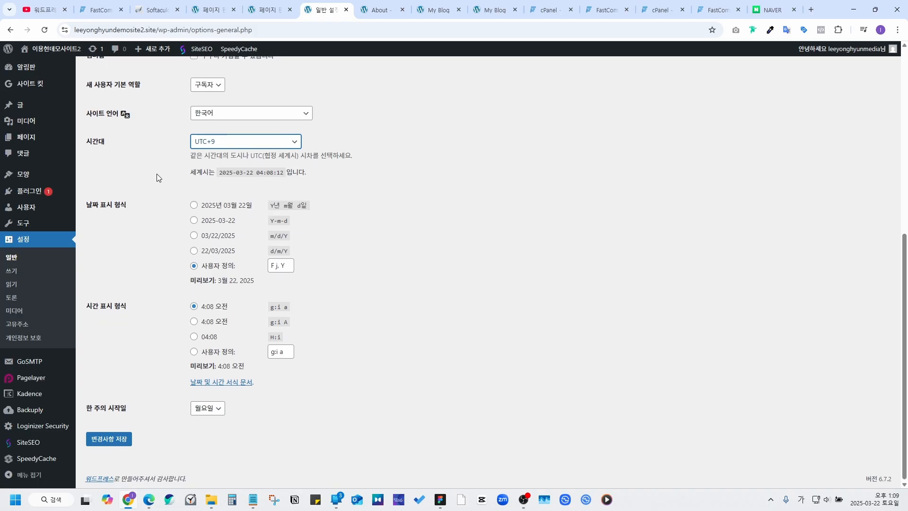
left_click(106, 437)
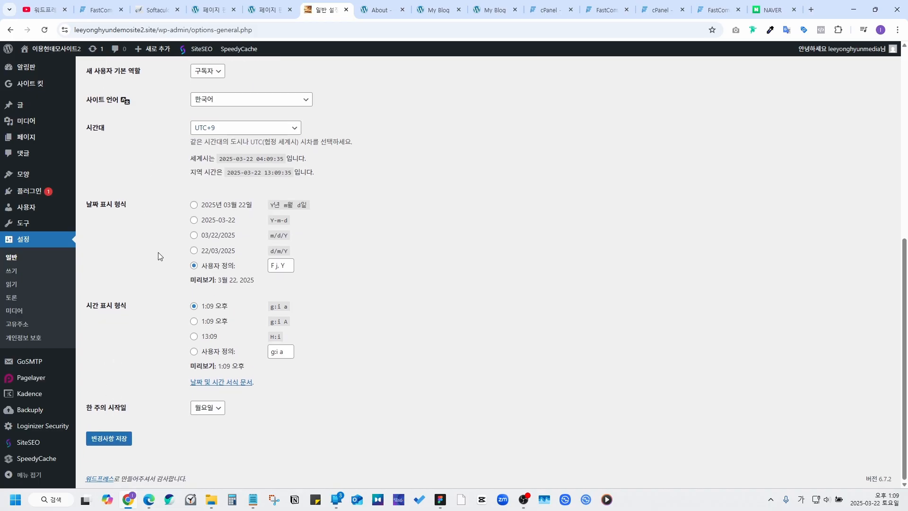
Step: Switch WordPress permalinks to the Post name structure and save the change
left_click(27, 326)
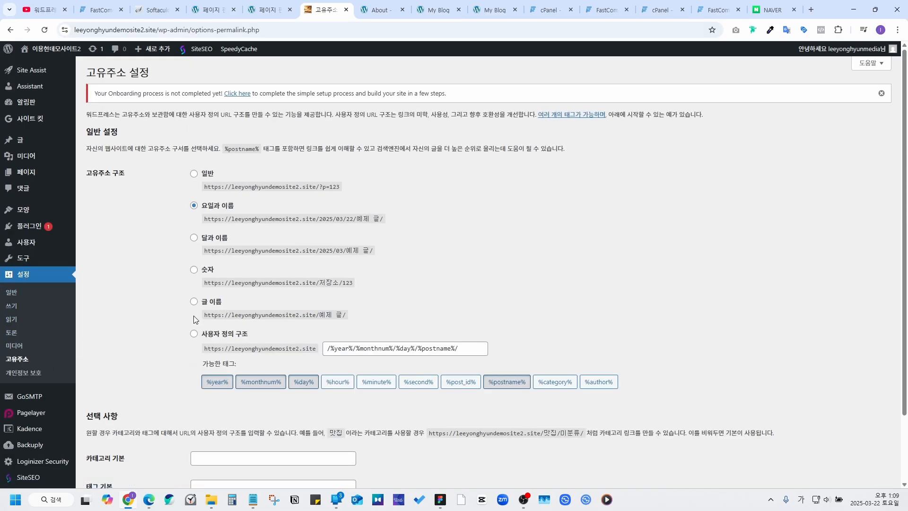
left_click(193, 302)
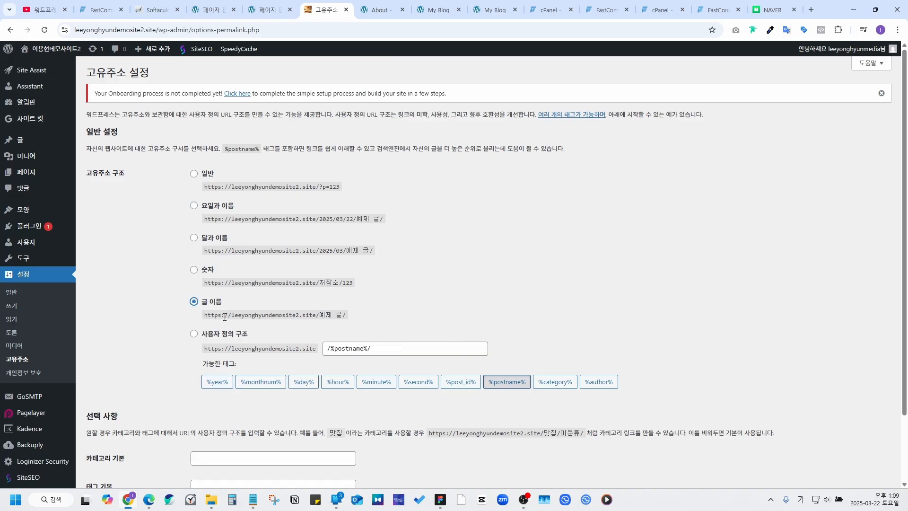
scroll(173, 287, "down", 2)
left_click(120, 438)
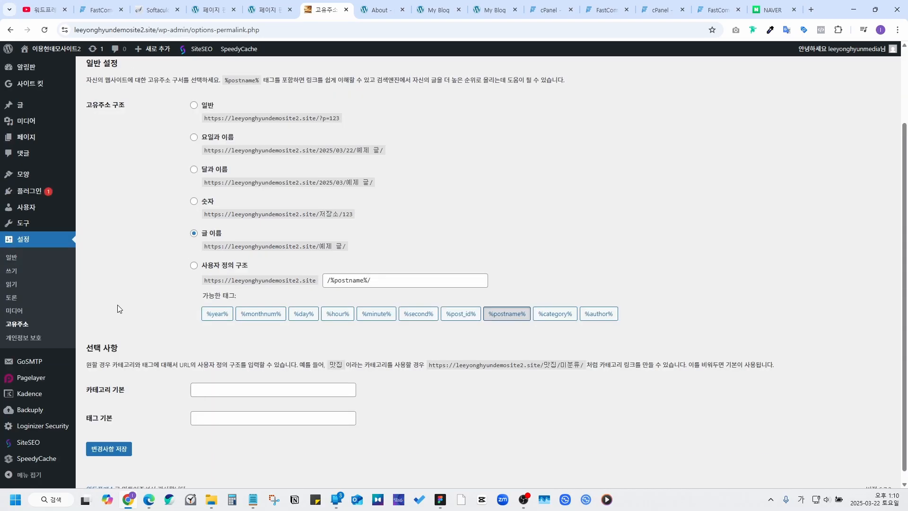
Step: Return to the Site Kit dashboard, whose reports are still collecting data
mouse_move(29, 86)
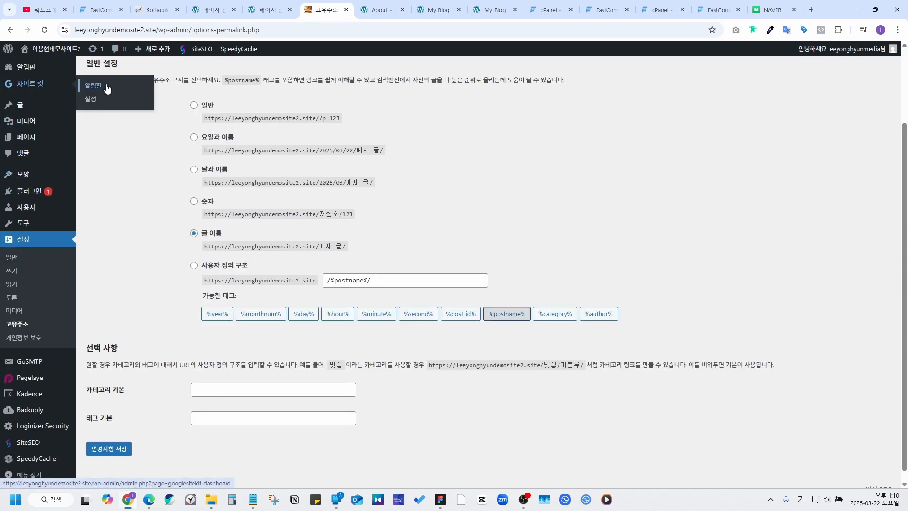
left_click(47, 90)
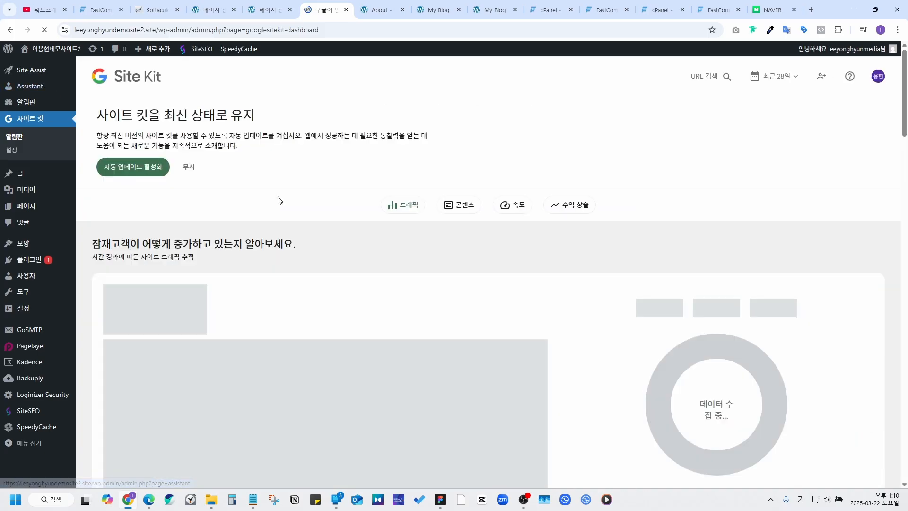
scroll(522, 299, "down", 8)
Step: Search Add Plugins for 'rankma', then install and activate the Rank Math SEO plugin
scroll(454, 303, "down", 10)
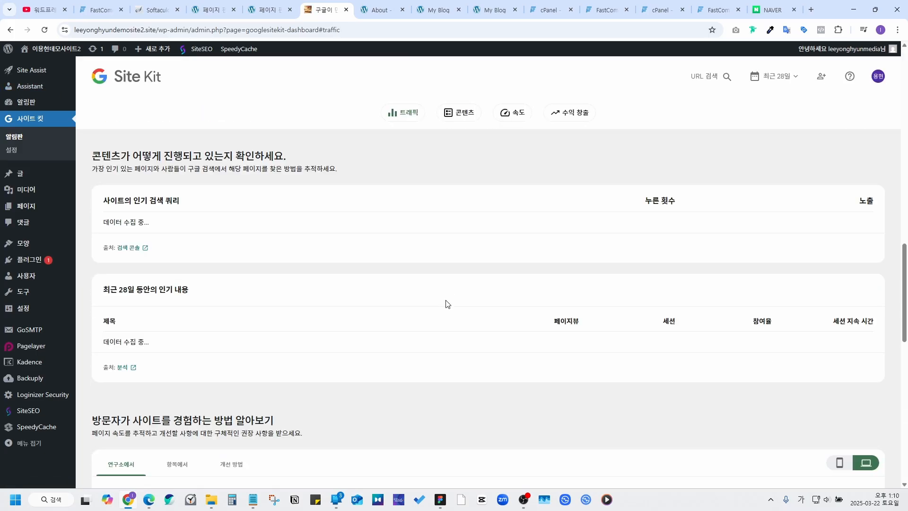
scroll(282, 227, "up", 20)
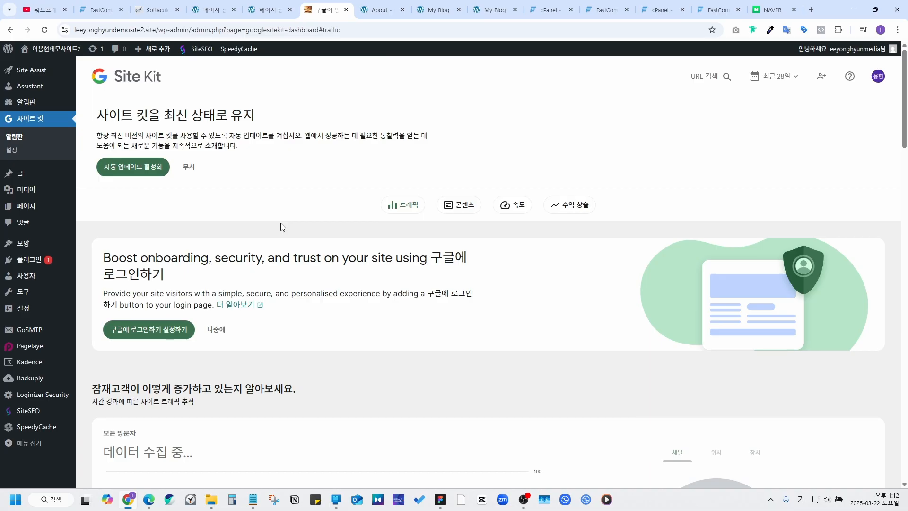
mouse_move(42, 265)
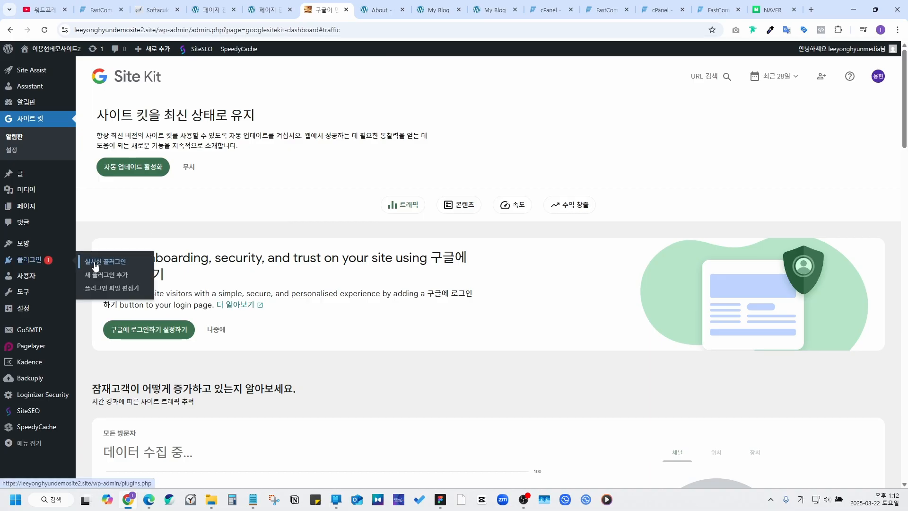
left_click(107, 280)
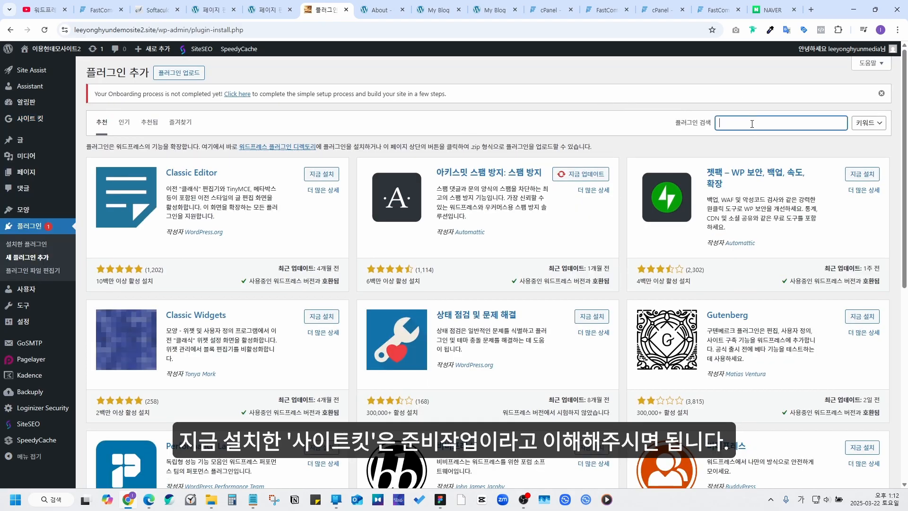
left_click(752, 123)
key("BackSpace")
key("BackSpace")
key("Hangul")
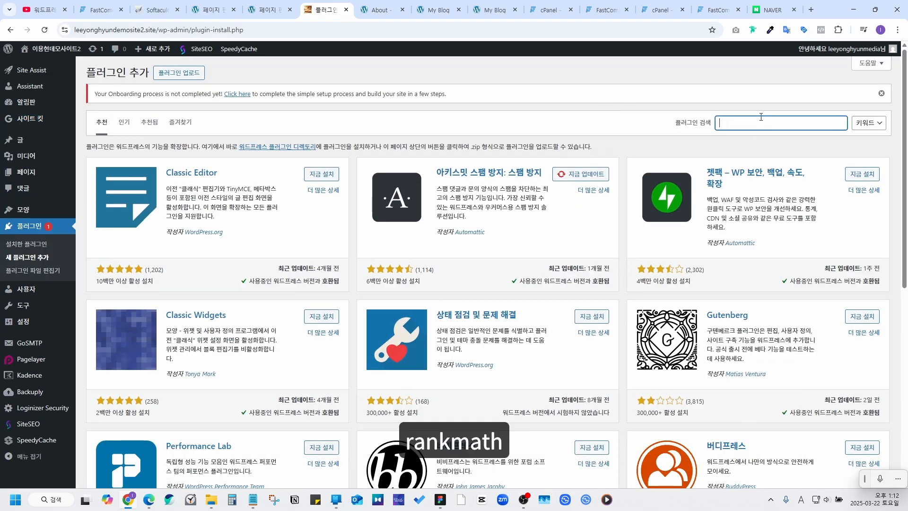
type("rankmath")
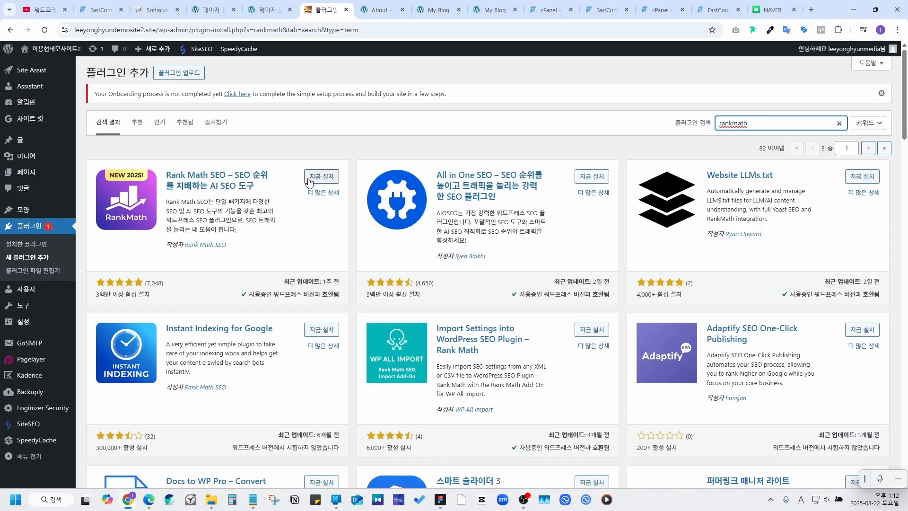
left_click(312, 180)
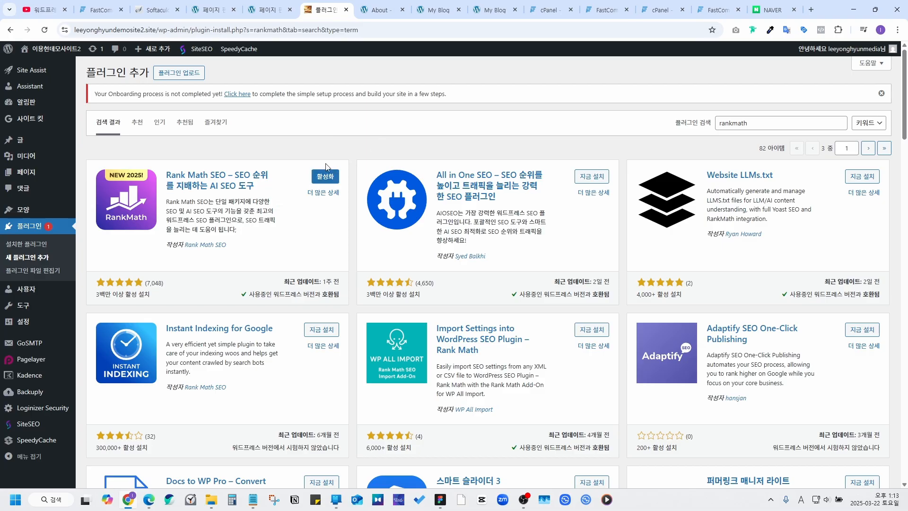
left_click(329, 177)
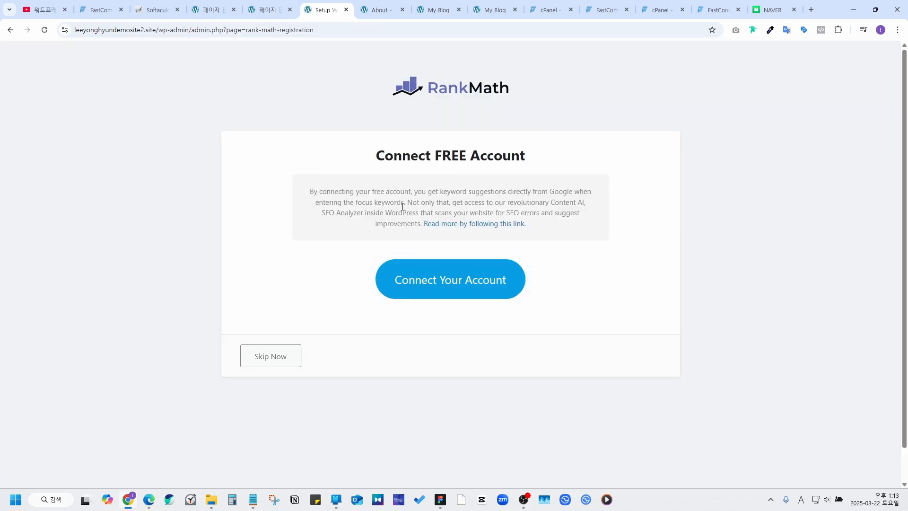
Step: Connect a free Rank Math account through Google sign-in and activate the free plan
left_click(450, 275)
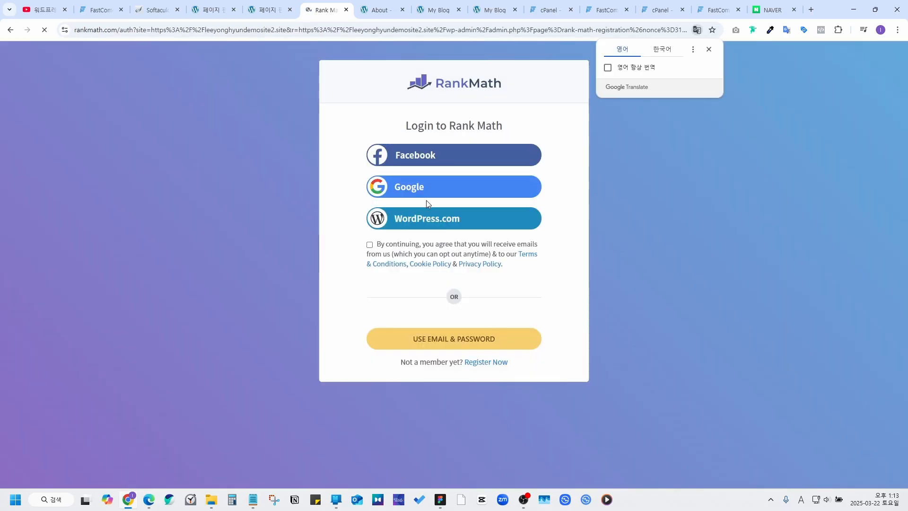
left_click(420, 190)
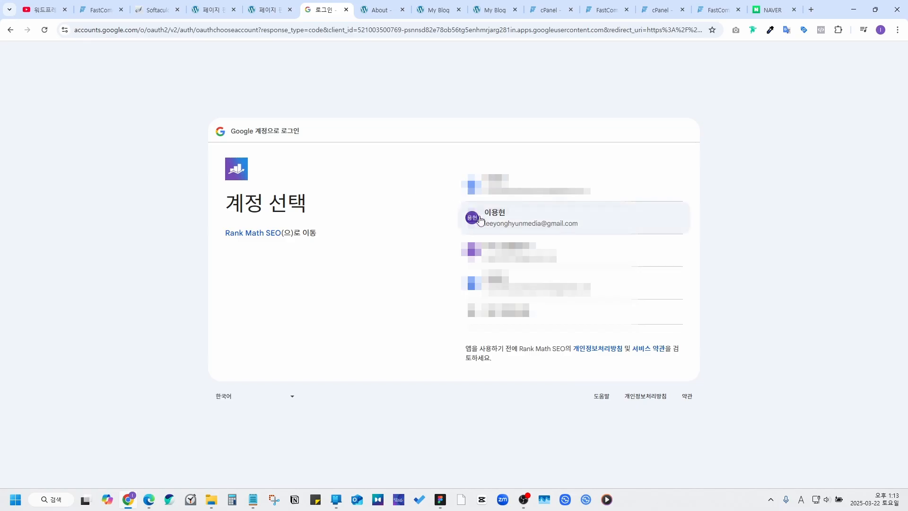
left_click(481, 220)
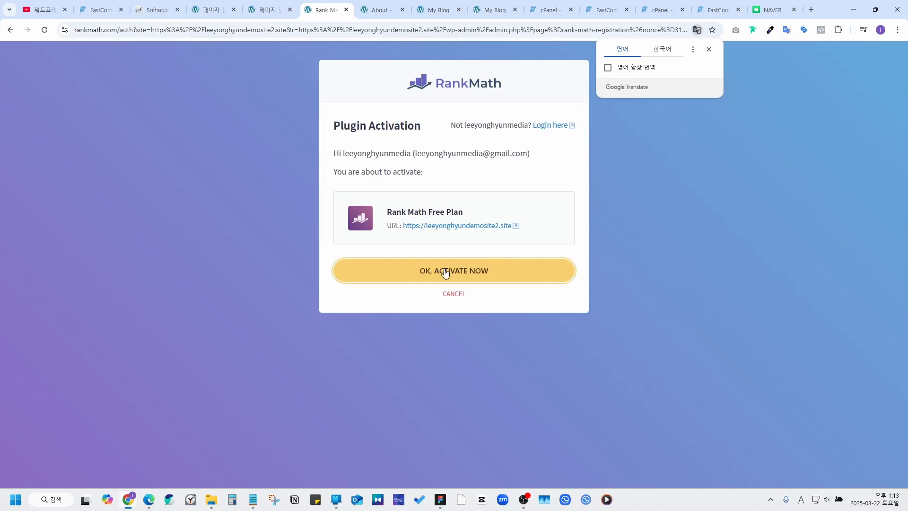
left_click(445, 272)
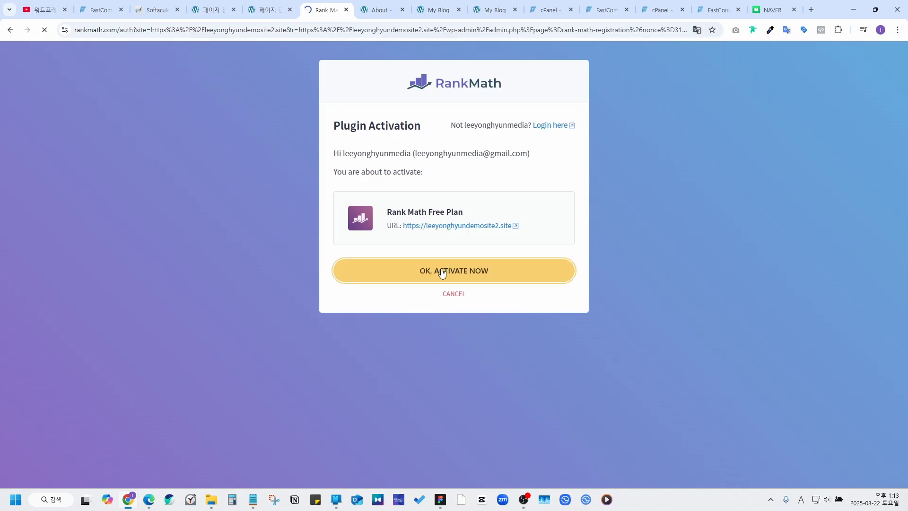
Step: Start the Rank Math setup wizard in Advanced mode and save the site details step
scroll(386, 185, "down", 1)
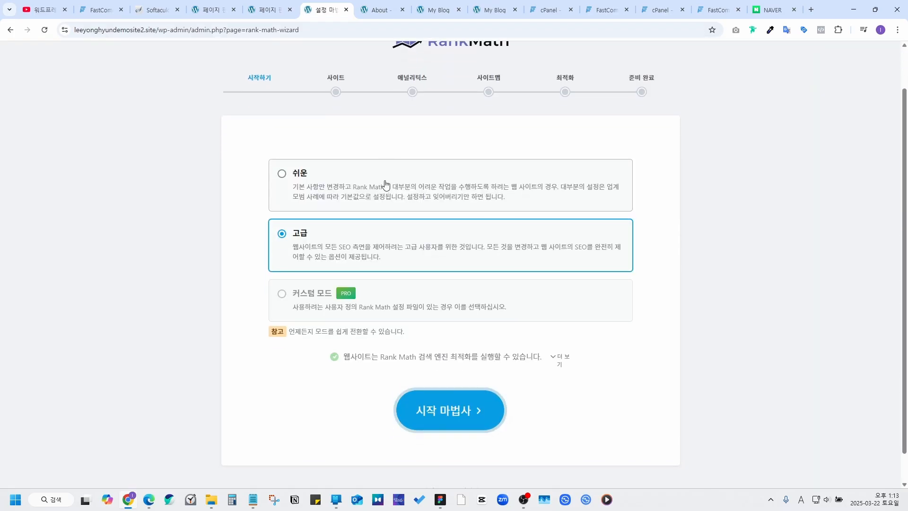
left_click(450, 411)
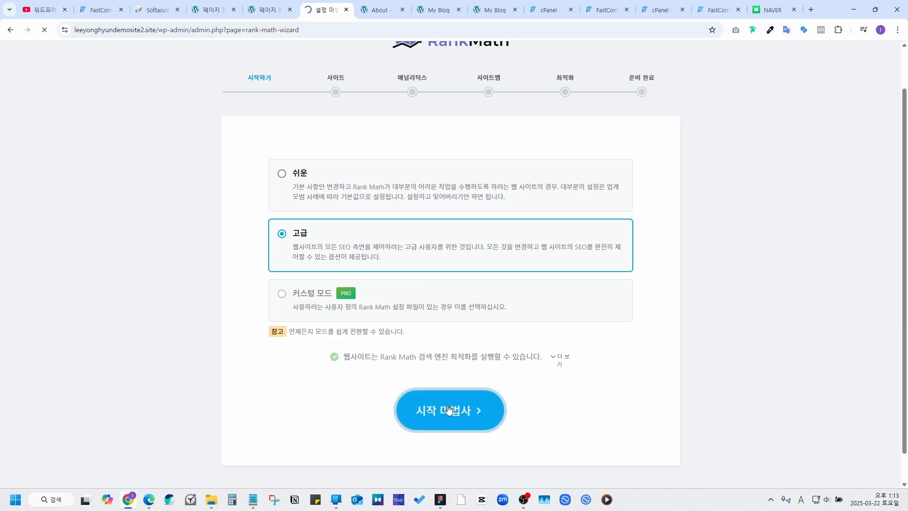
scroll(389, 301, "down", 5)
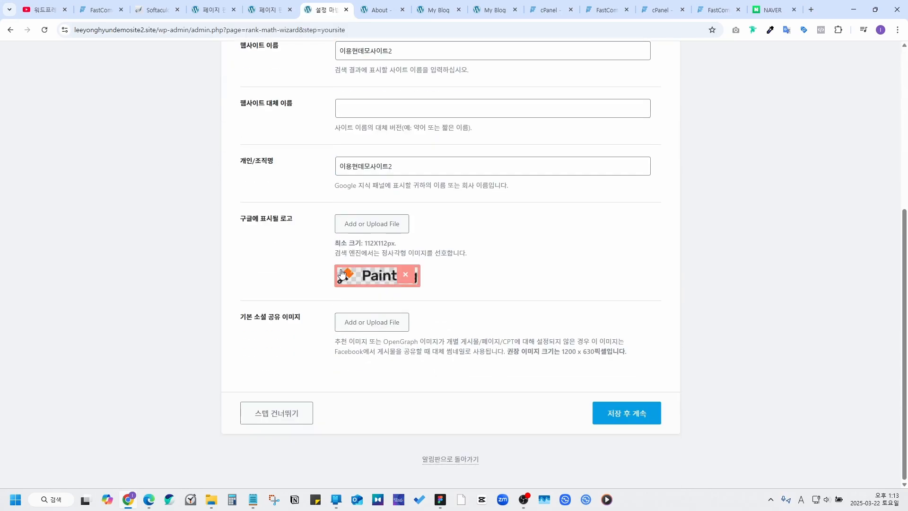
left_click(600, 418)
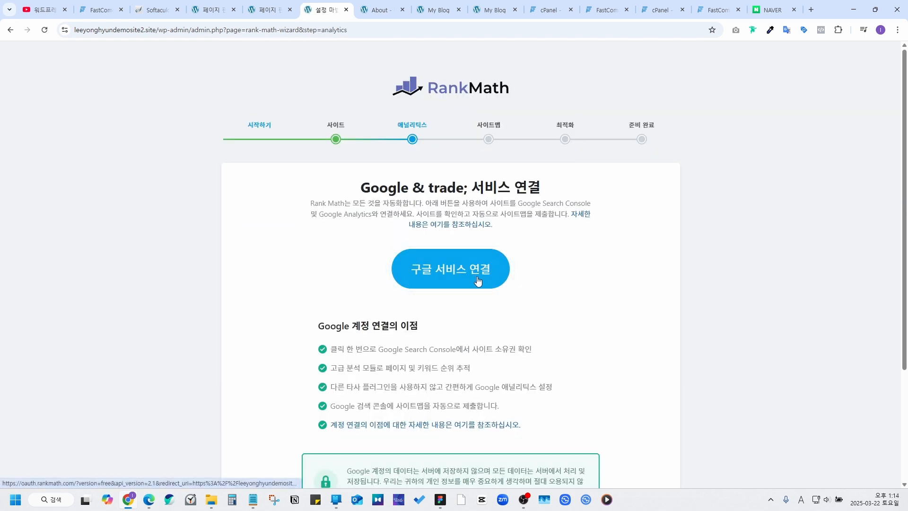
Step: Link Google services to Rank Math by choosing the Google account and granting access
left_click(477, 280)
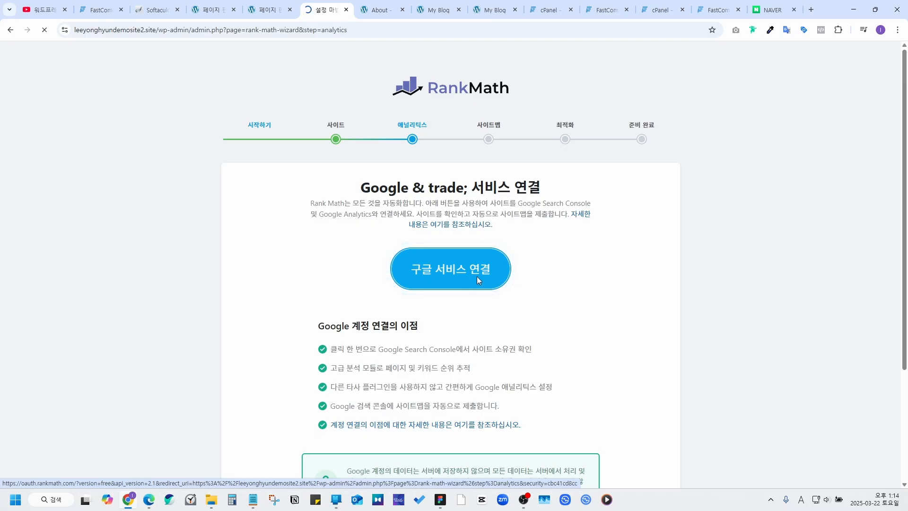
left_click(505, 222)
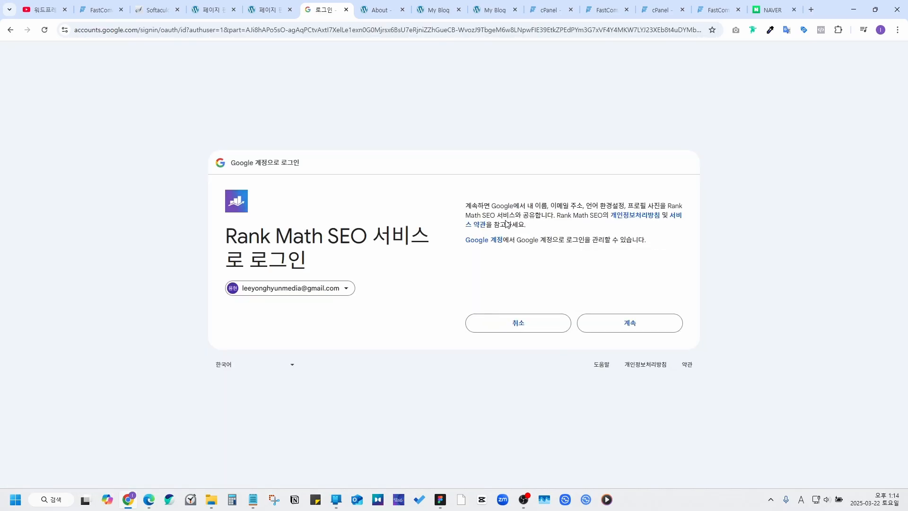
left_click(610, 328)
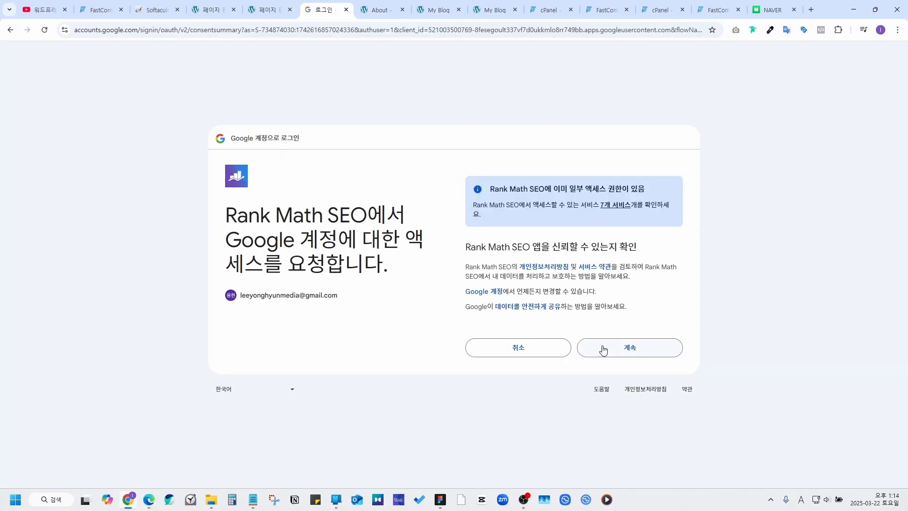
left_click(600, 343)
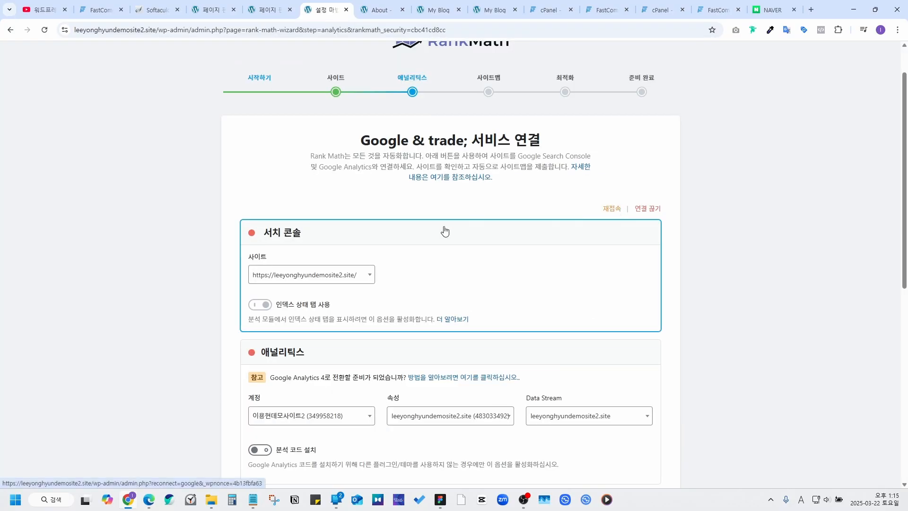
Step: Save the Analytics, Sitemap and SEO Optimization wizard steps, then return to the Rank Math dashboard
scroll(391, 235, "down", 2)
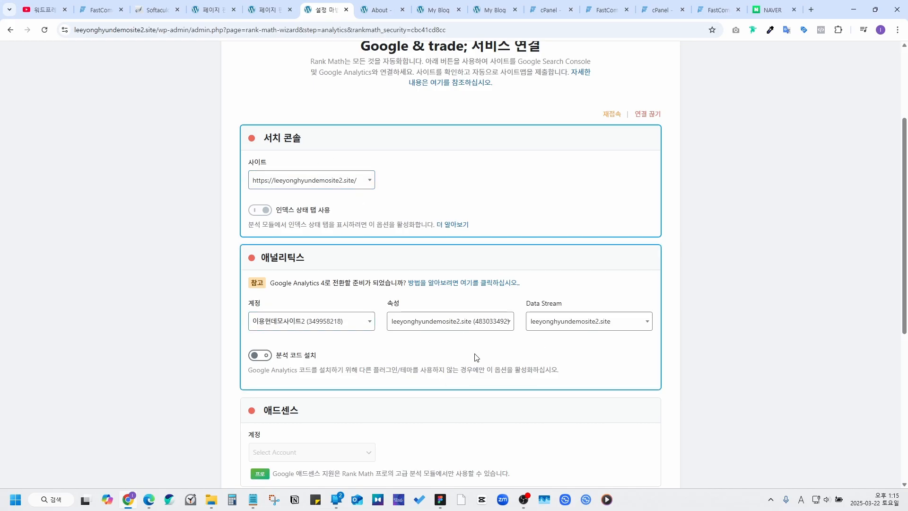
scroll(428, 298, "down", 6)
left_click(603, 415)
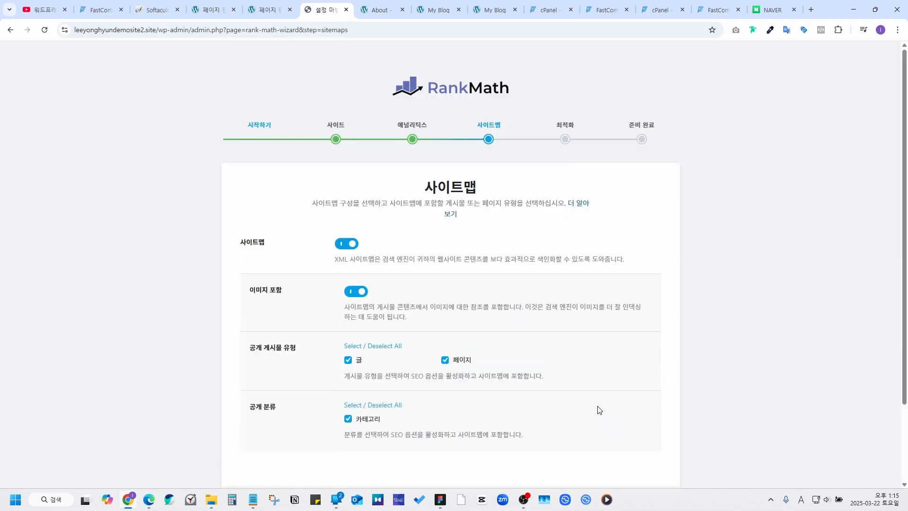
left_click(628, 422)
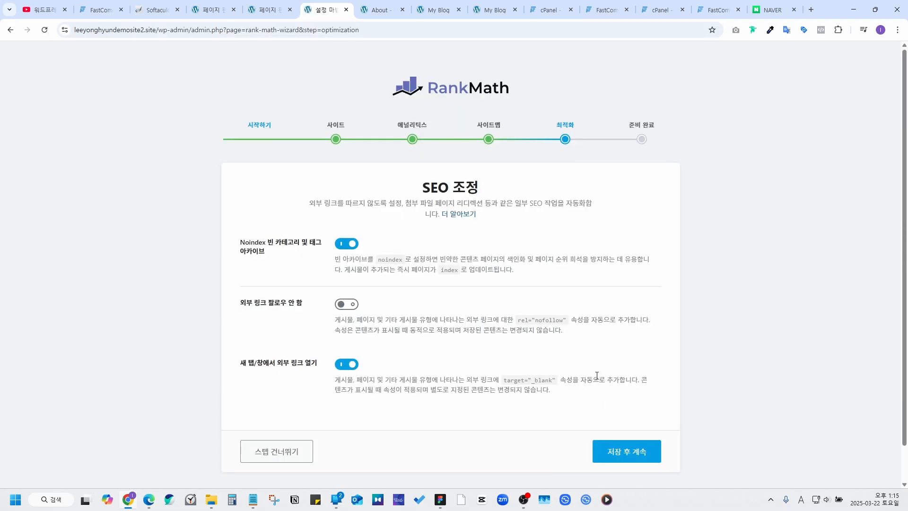
left_click(633, 451)
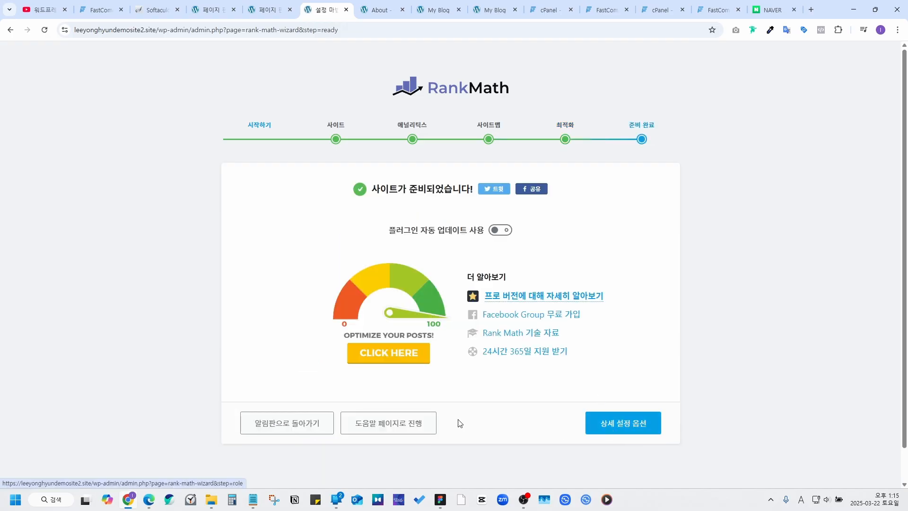
left_click(331, 427)
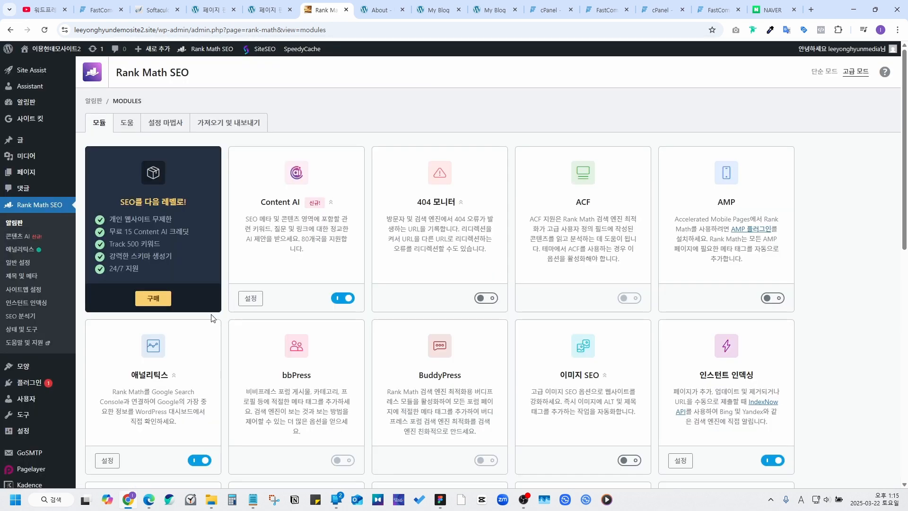
Step: Zoom Rank Math's Sitemap Settings to 150% and review sitemap_index.xml, selecting post-sitemap.xml from it
left_click(30, 294)
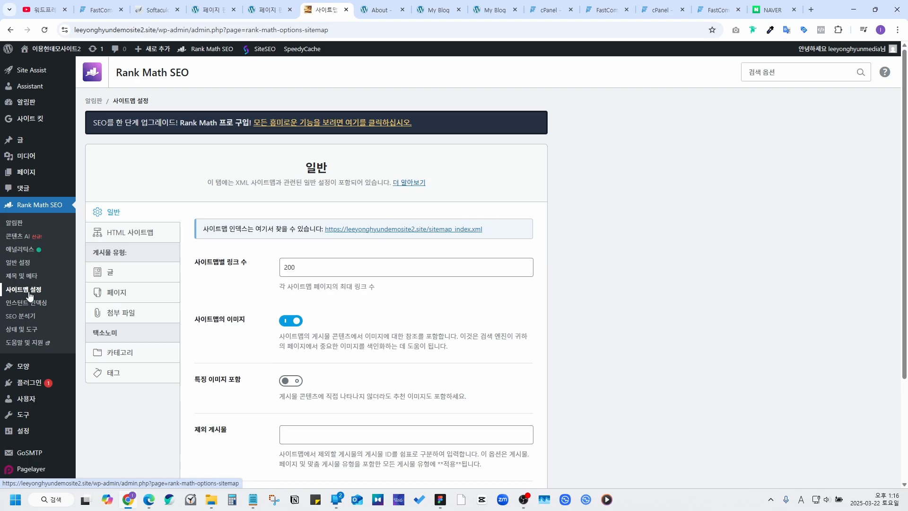
key("ctrl+plus")
key("ctrl+plus")
key("ctrl+plus")
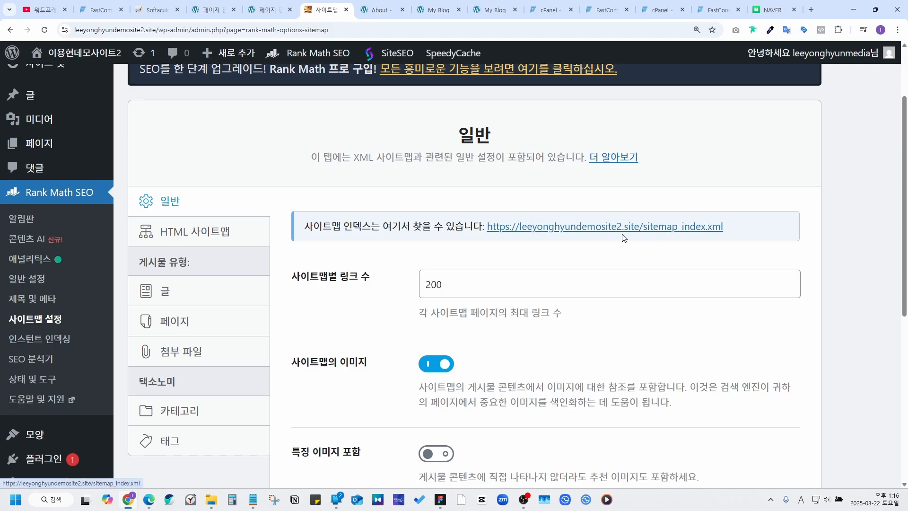
left_click(598, 226)
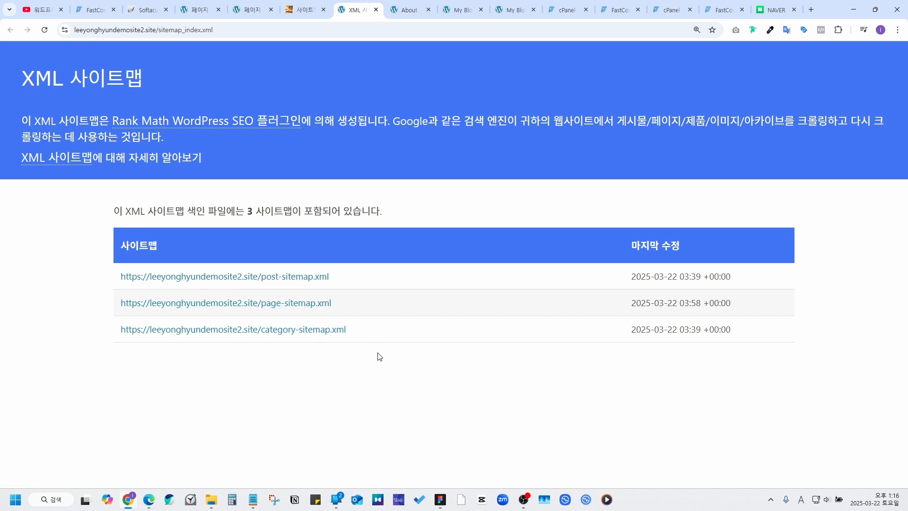
left_click_drag(330, 276, 261, 277)
key("ctrl+c")
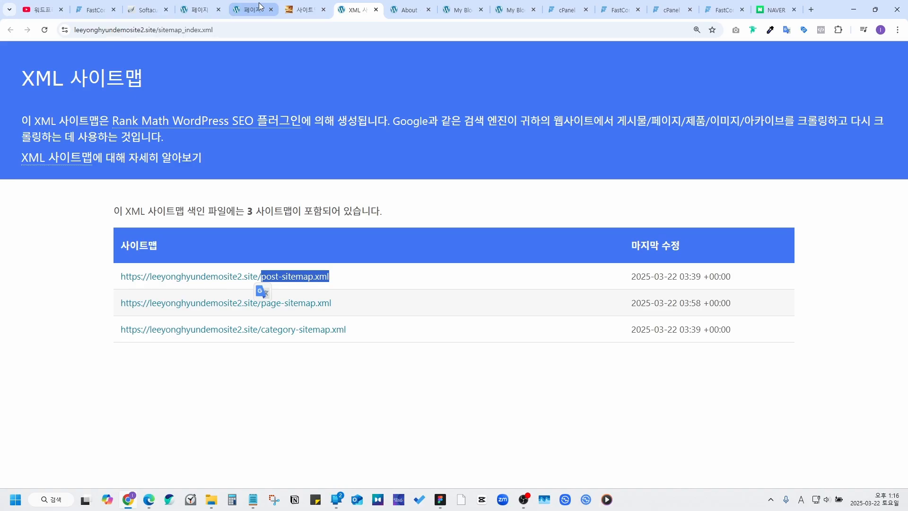
left_click(293, 6)
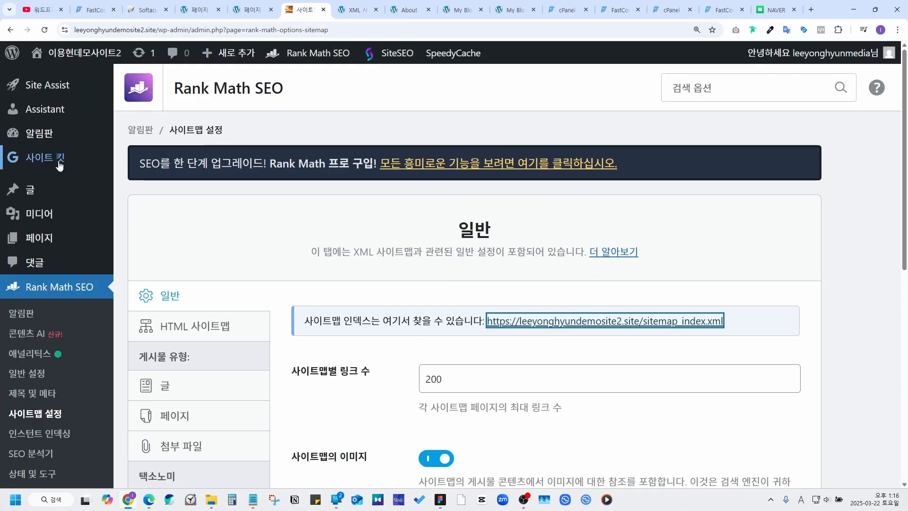
Step: Open the site's Search Console Sitemaps page from Site Kit and submit post-sitemap.xml
mouse_move(59, 161)
left_click(44, 163)
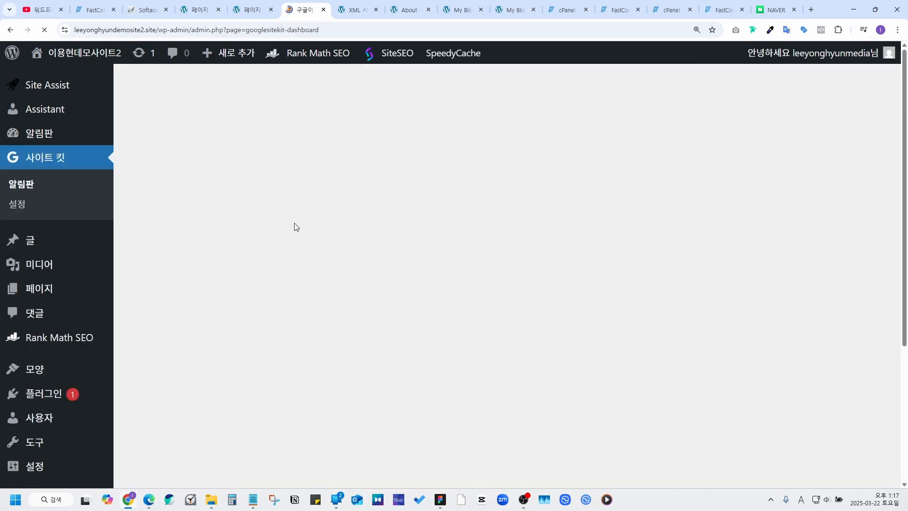
scroll(326, 232, "down", 8)
scroll(327, 230, "down", 1)
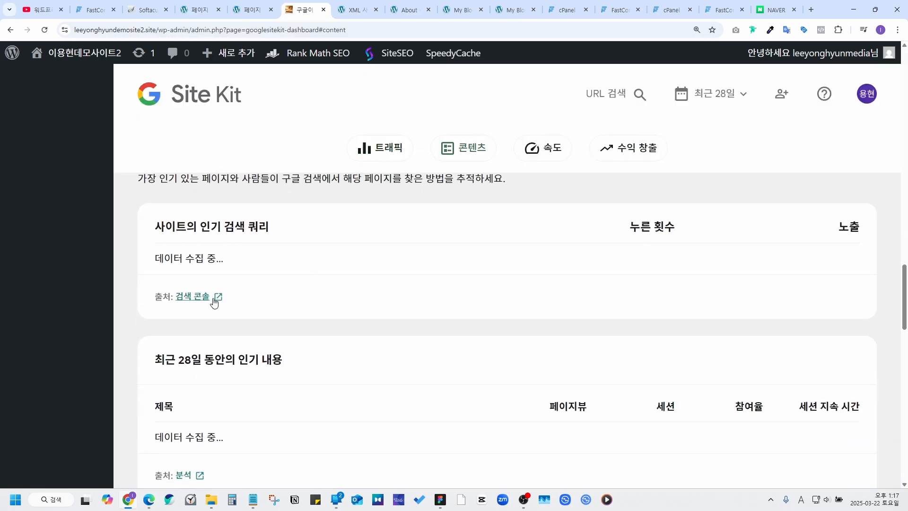
left_click(214, 301)
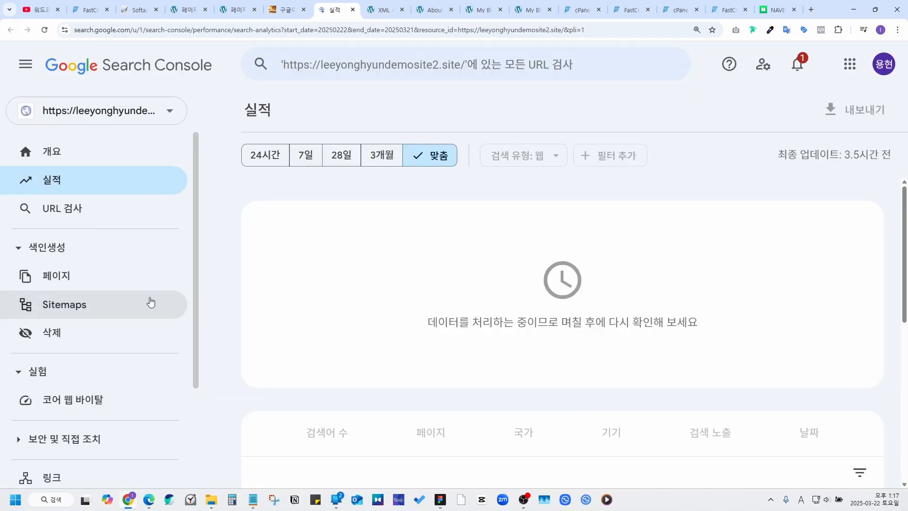
left_click(80, 308)
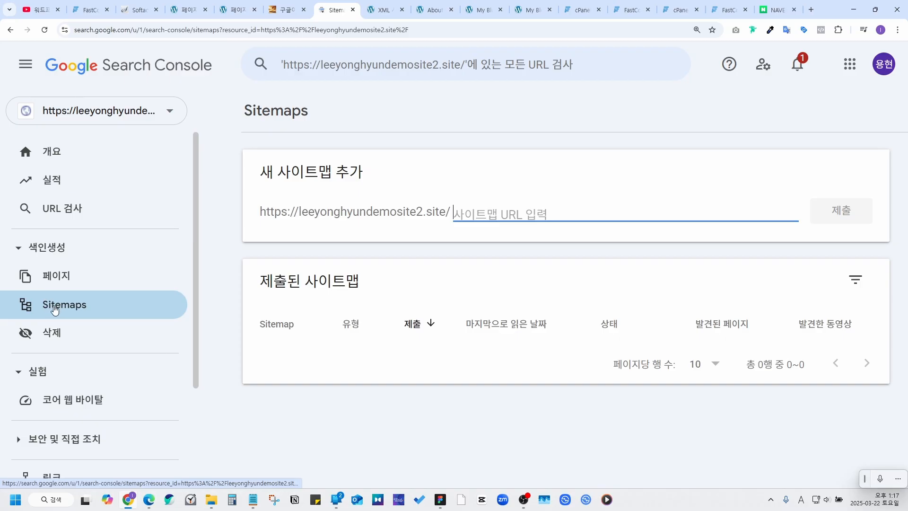
key("ctrl+v")
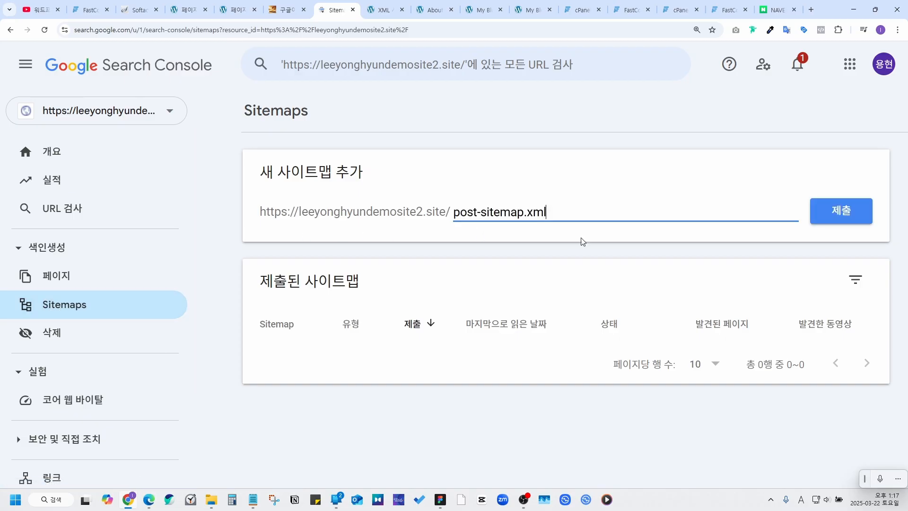
left_click(846, 217)
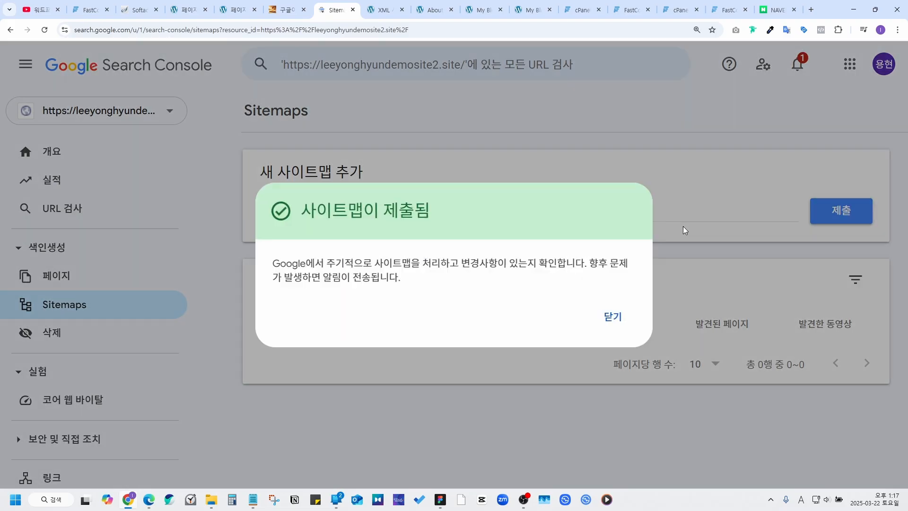
left_click(609, 314)
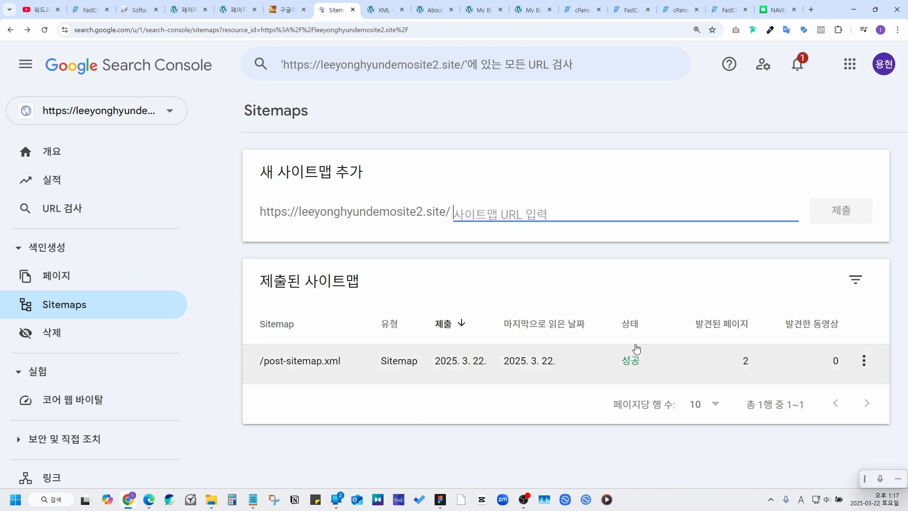
Step: Copy page-sitemap.xml from the sitemap index and submit it in Search Console
left_click(384, 10)
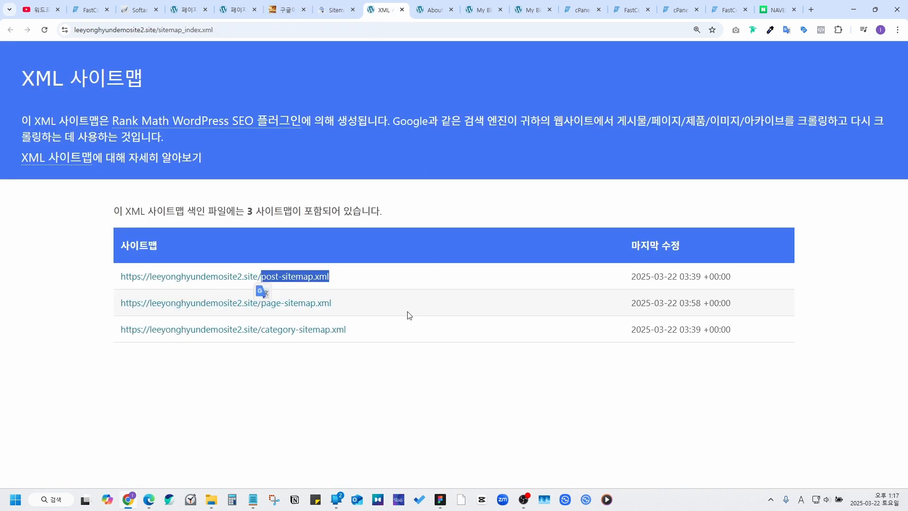
left_click_drag(332, 304, 260, 310)
key("ctrl+c")
left_click(336, 9)
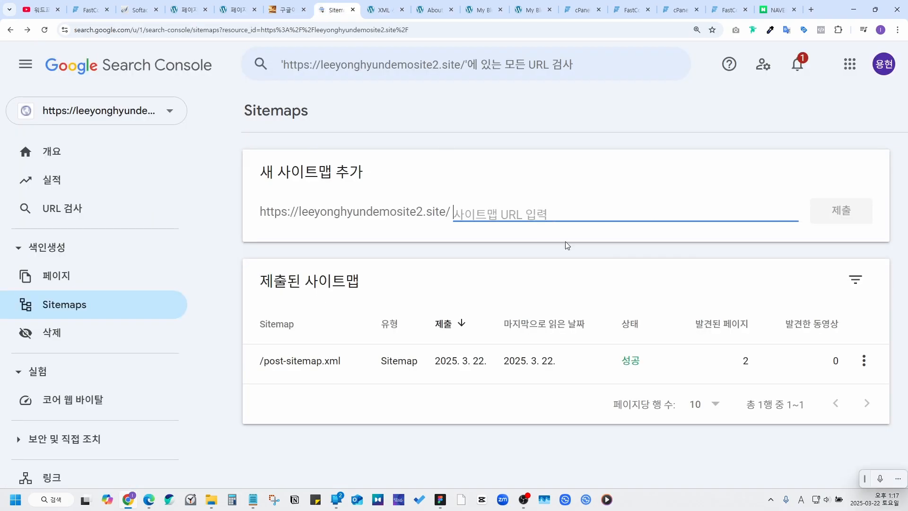
key("ctrl+v")
left_click(850, 216)
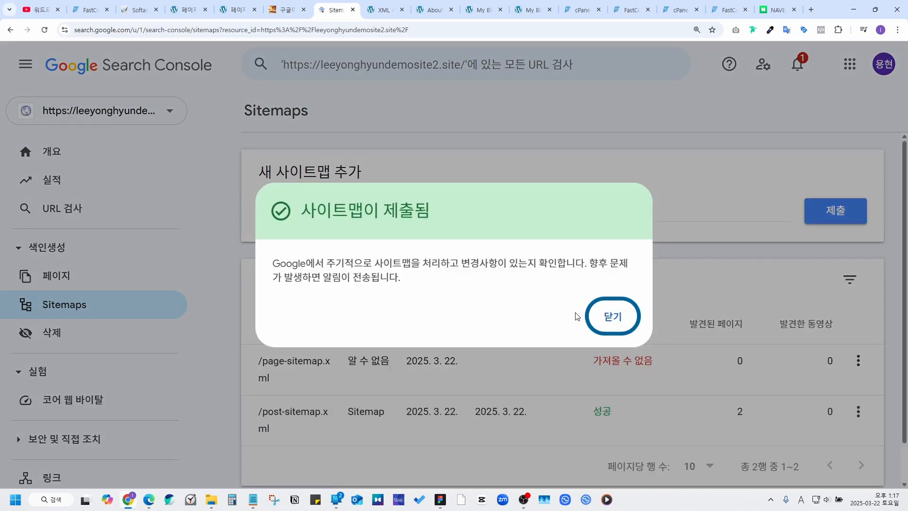
Step: Confirm page-sitemap.xml is listed as Success with 8 discovered pages, alongside post-sitemap.xml
left_click(619, 316)
left_click(662, 362)
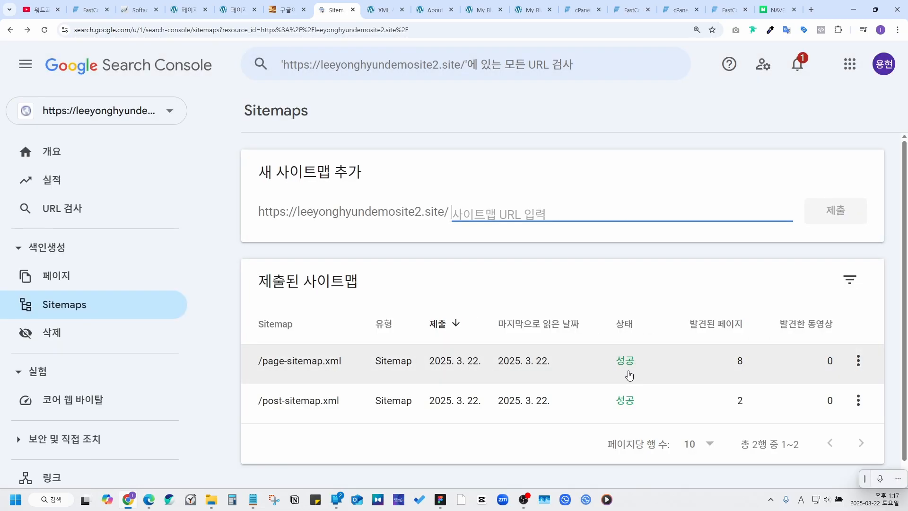
left_click(380, 10)
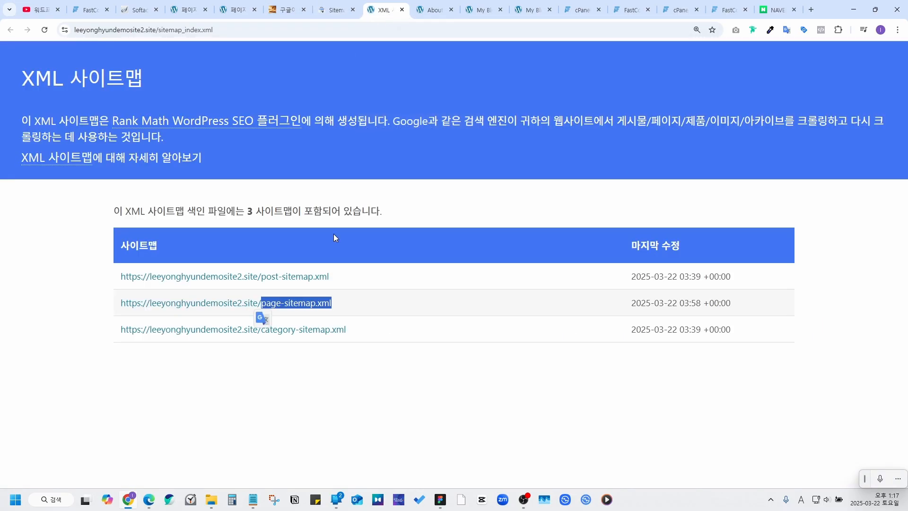
left_click(328, 14)
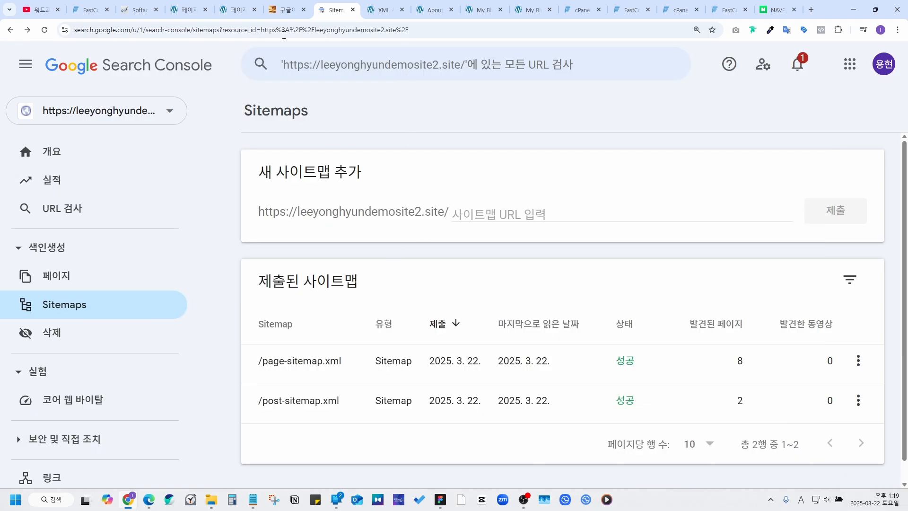
Step: Go from the Site Kit dashboard through Rank Math SEO to its Sitemap Settings page
left_click(281, 14)
scroll(260, 243, "up", 5)
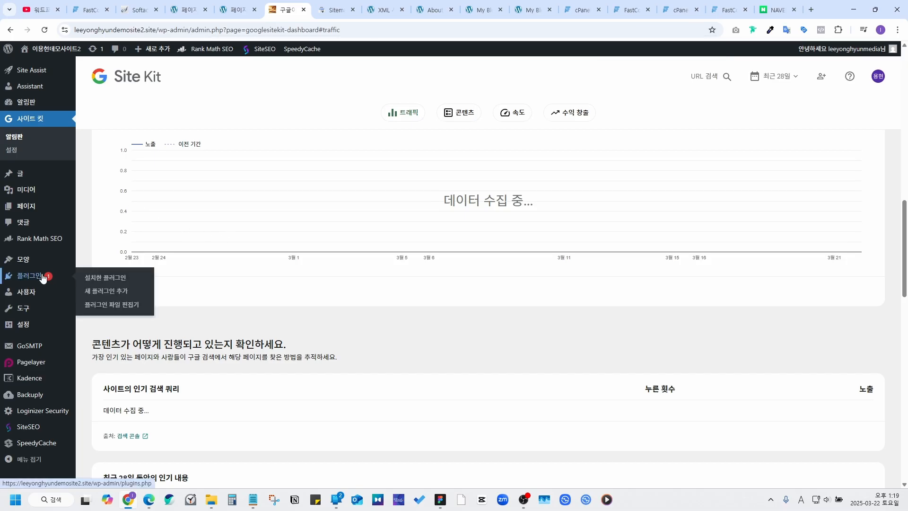
left_click(44, 246)
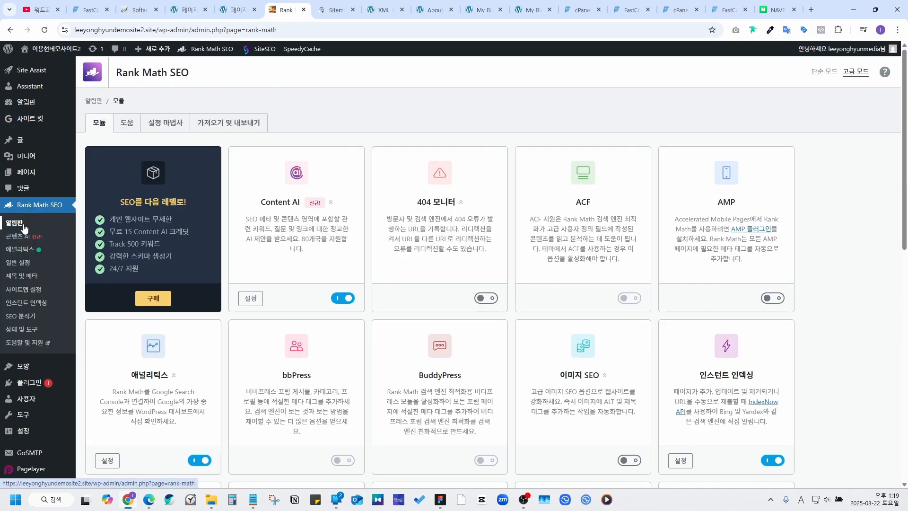
left_click(33, 295)
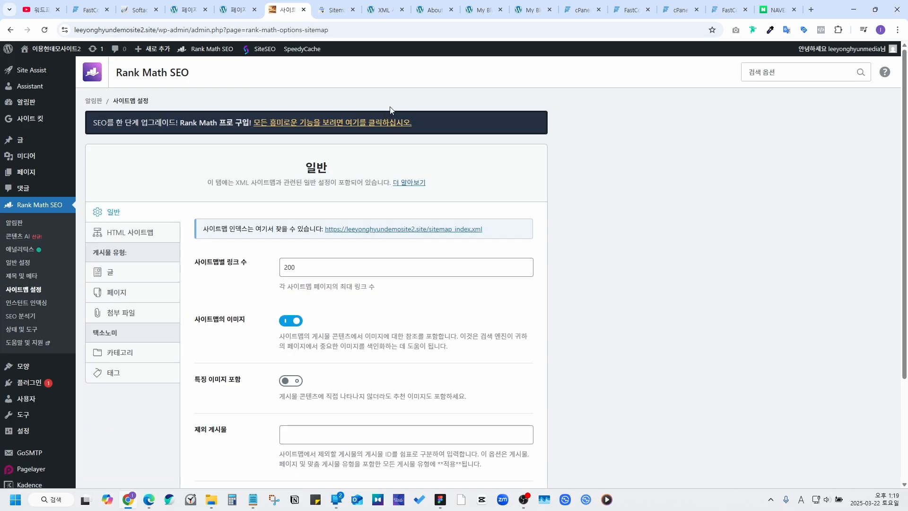
Step: Search Naver for 네이버 서치어드바이저 and open the Naver Search Advisor website
left_click(762, 6)
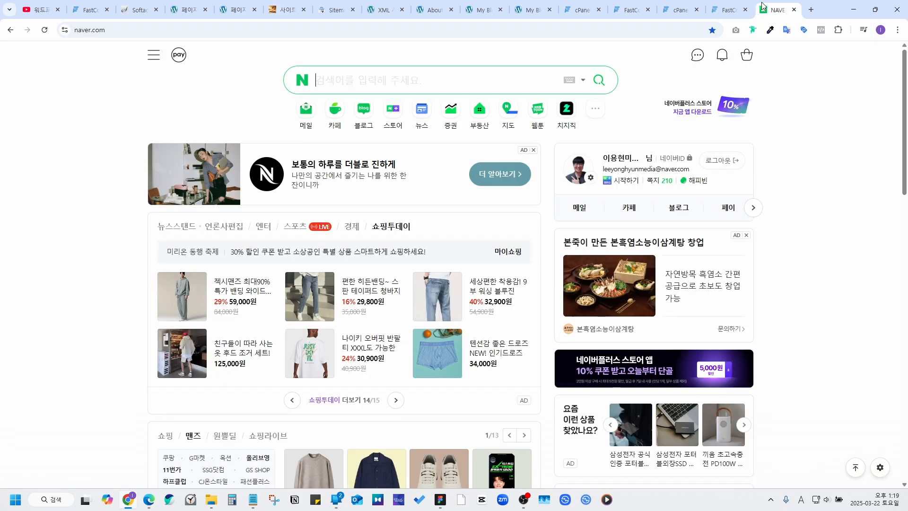
left_click_drag(762, 7, 385, 9)
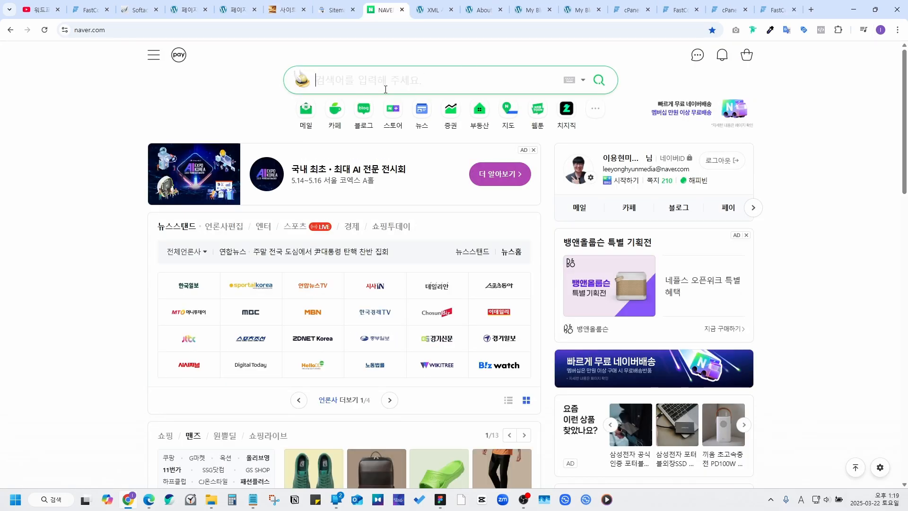
type("네이버 서치어드바이저")
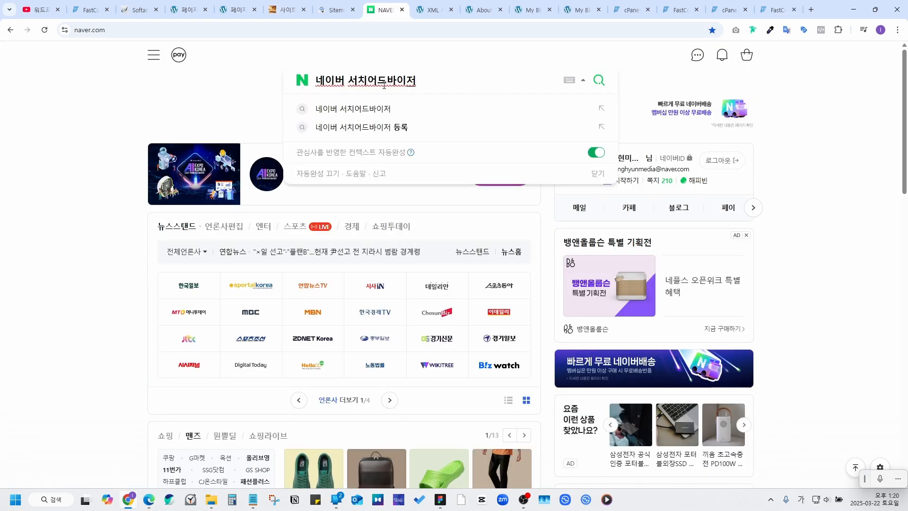
left_click(368, 111)
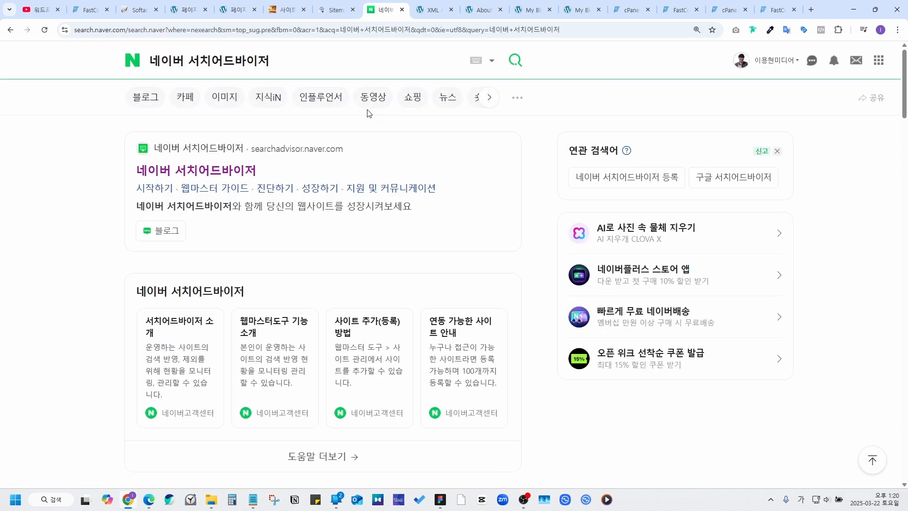
left_click(219, 174)
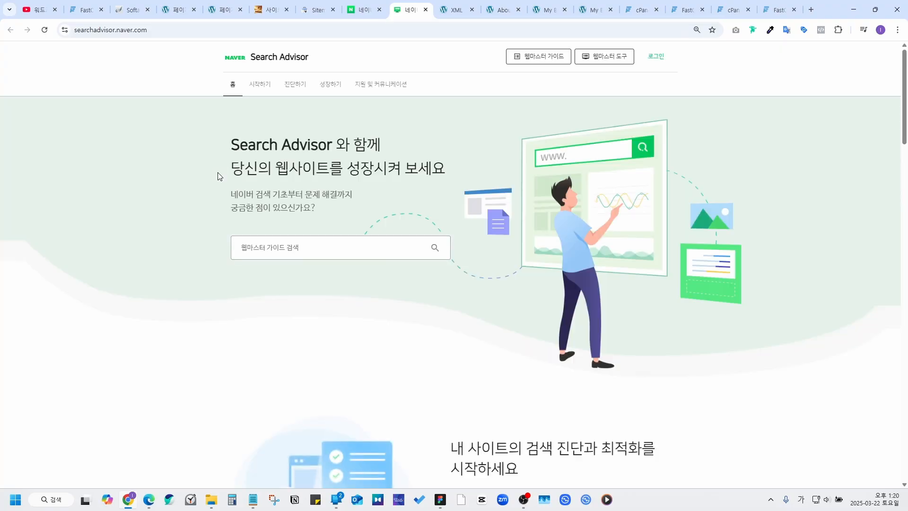
Step: Log in to Search Advisor and open the webmaster tools site registration field
left_click(655, 56)
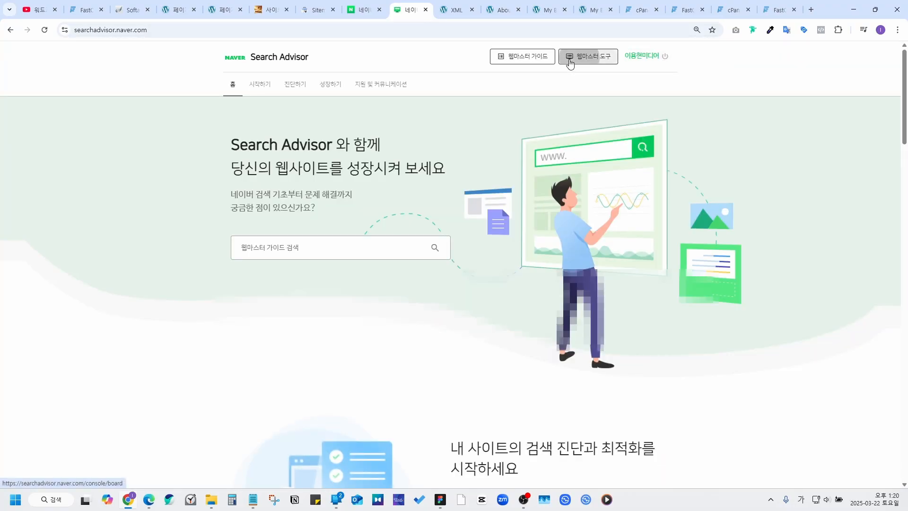
left_click(570, 61)
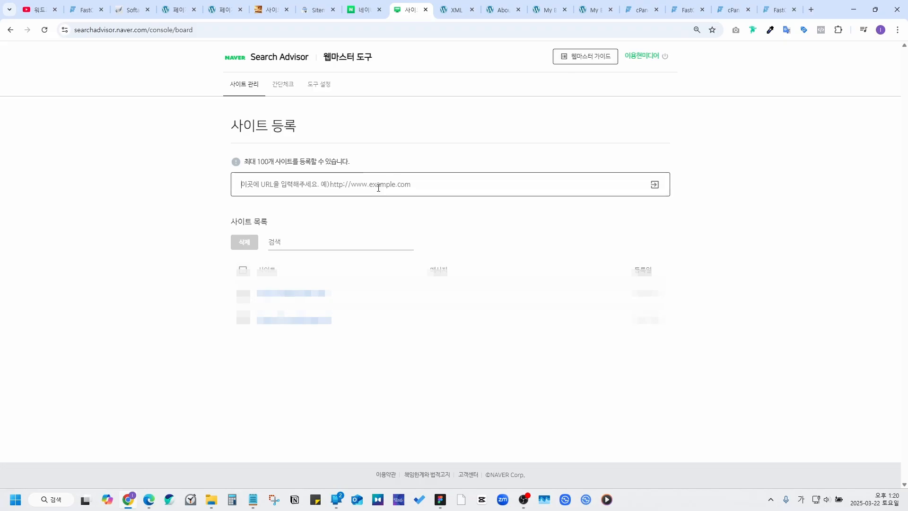
left_click(365, 177)
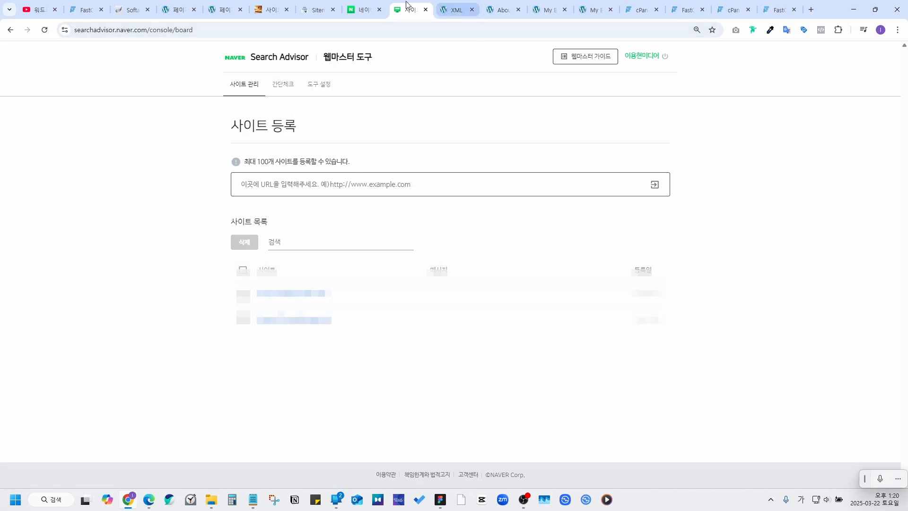
Step: Copy the site's base address from Rank Math and register it in Naver's 사이트 등록 field
left_click(270, 10)
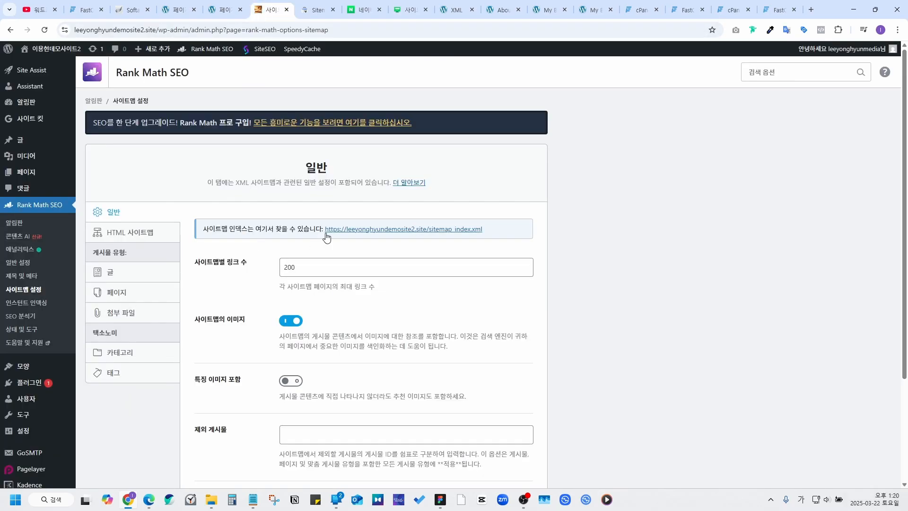
left_click_drag(324, 231, 425, 241)
right_click(427, 241)
left_click(410, 242)
left_click_drag(326, 237, 425, 242)
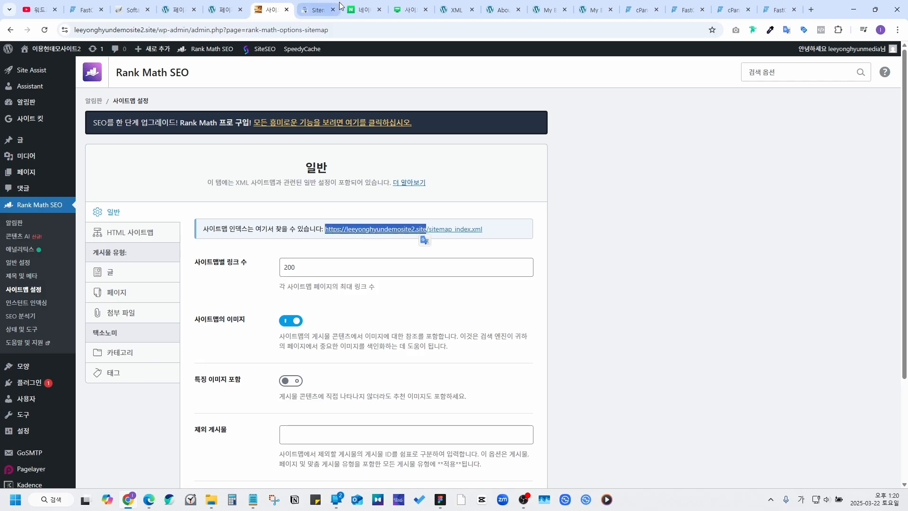
left_click(403, 11)
key("ctrl+v")
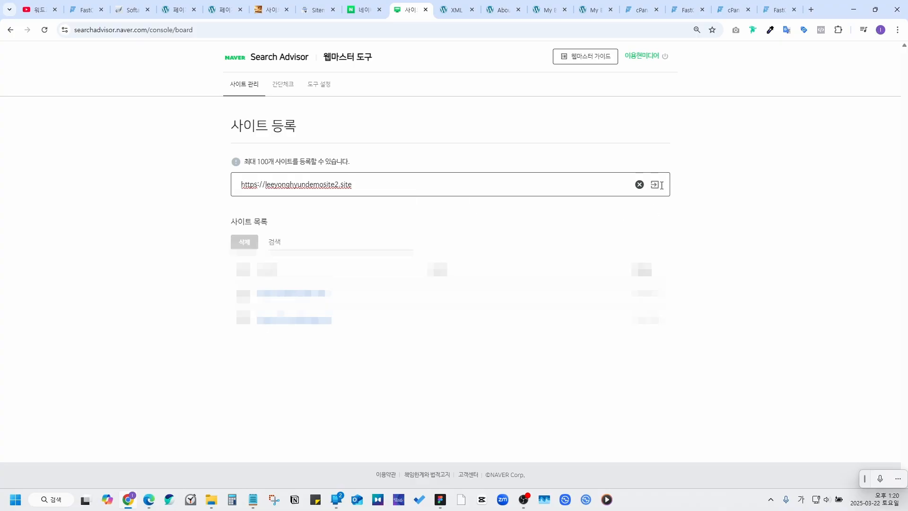
left_click(655, 185)
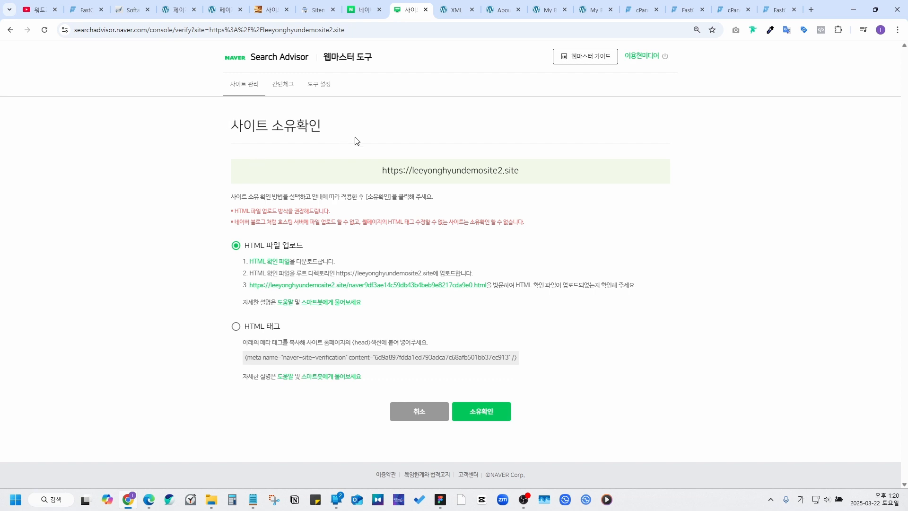
Step: Choose HTML 태그 ownership verification and copy the verification meta tag
left_click(237, 327)
right_click(237, 329)
left_click(223, 335)
left_click_drag(519, 360, 244, 358)
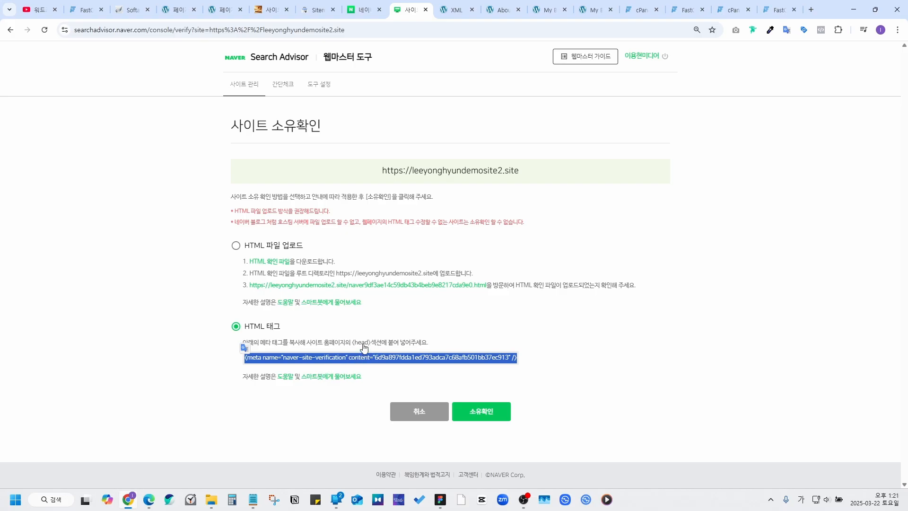
left_click(268, 11)
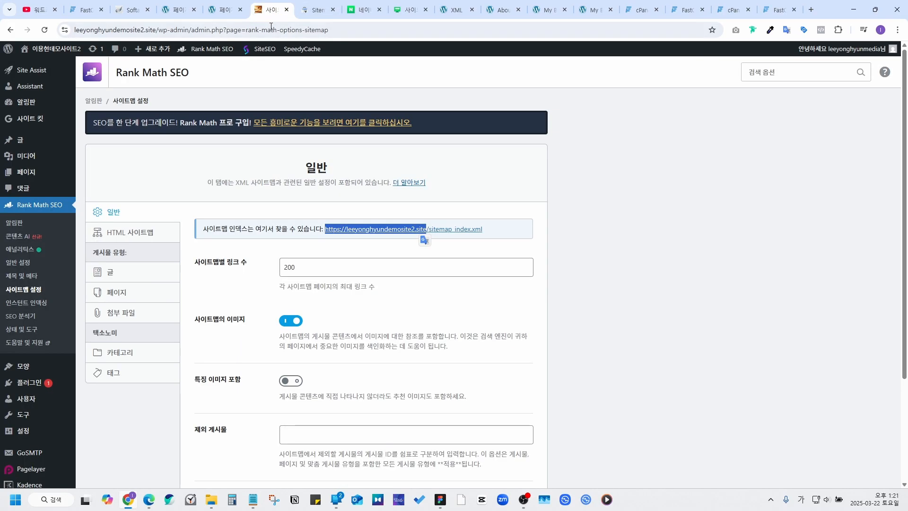
Step: Open the Kadence theme's header.php in the Theme File Editor after acknowledging the editing warning
left_click(214, 215)
scroll(213, 215, "down", 2)
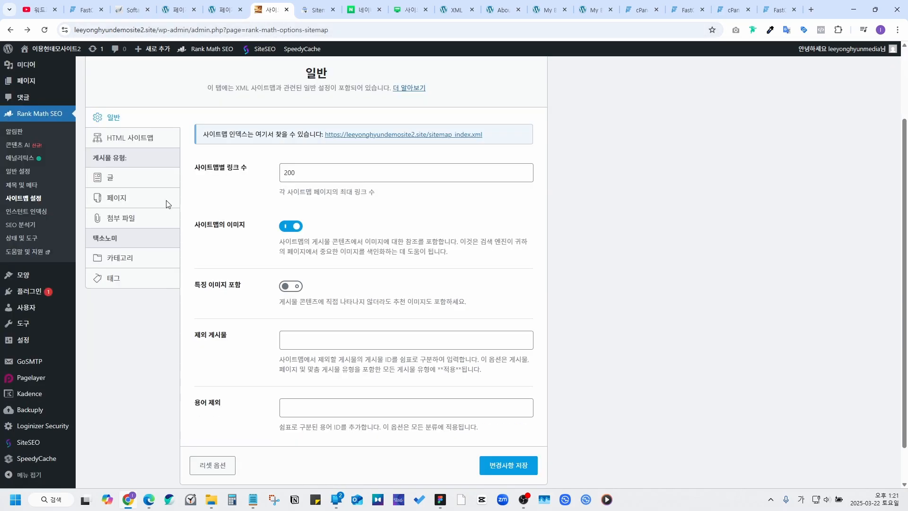
mouse_move(21, 275)
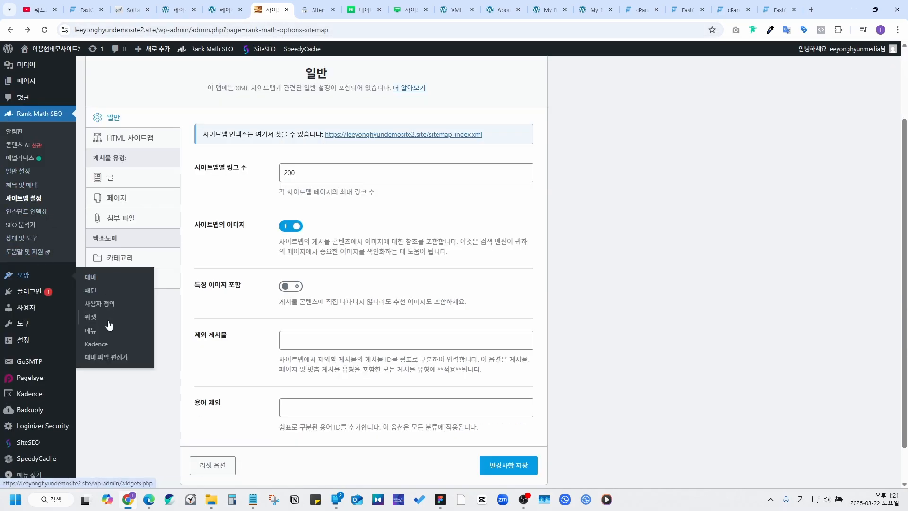
left_click(114, 358)
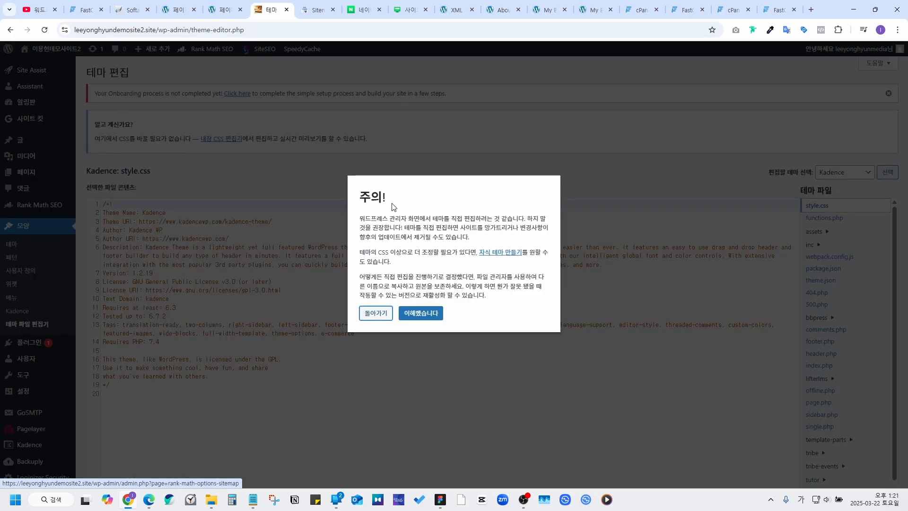
left_click(421, 313)
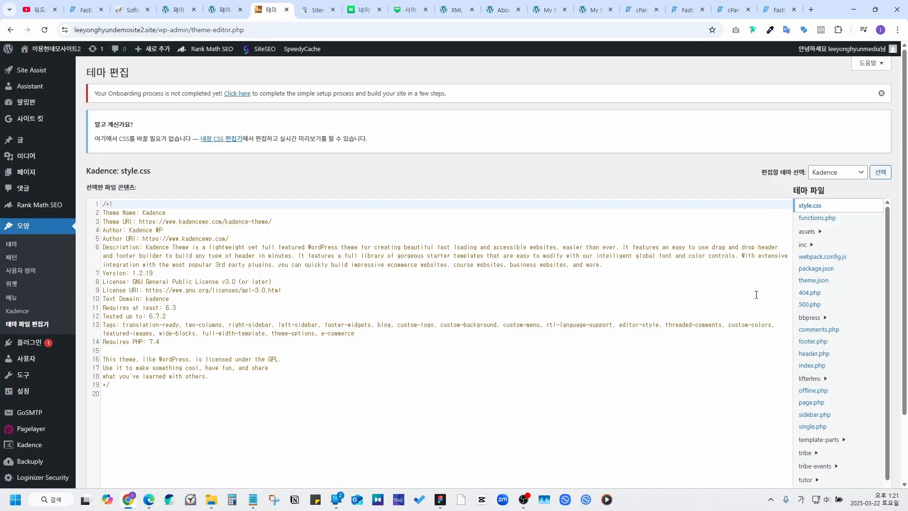
key("ctrl+plus")
key("ctrl+plus")
key("ctrl+plus")
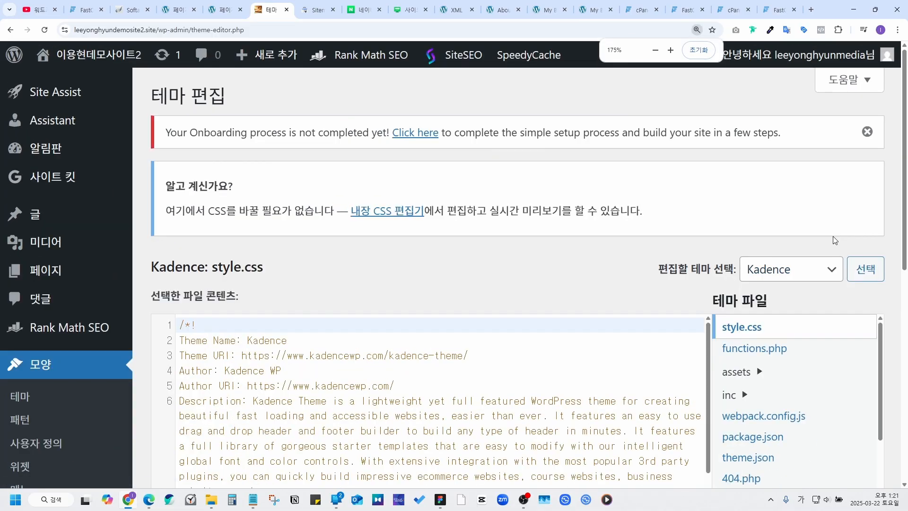
scroll(832, 236, "down", 3)
scroll(751, 173, "down", 2)
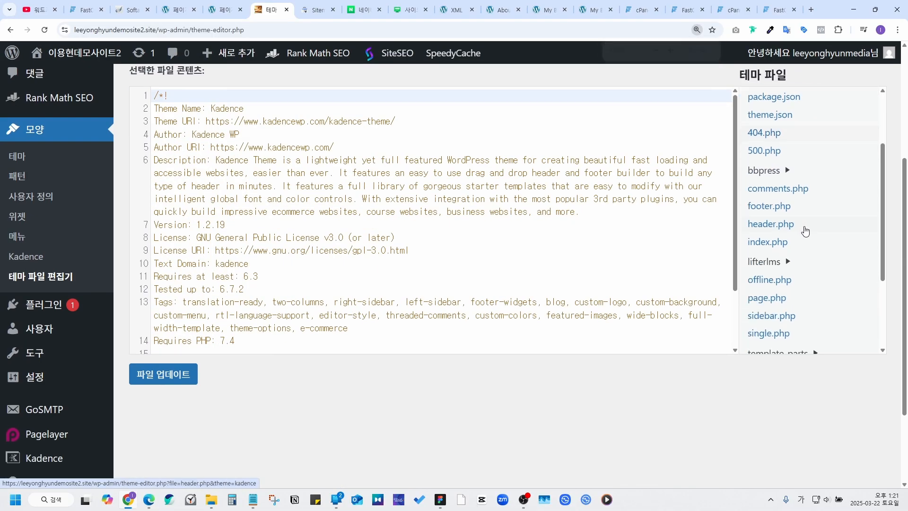
left_click(773, 233)
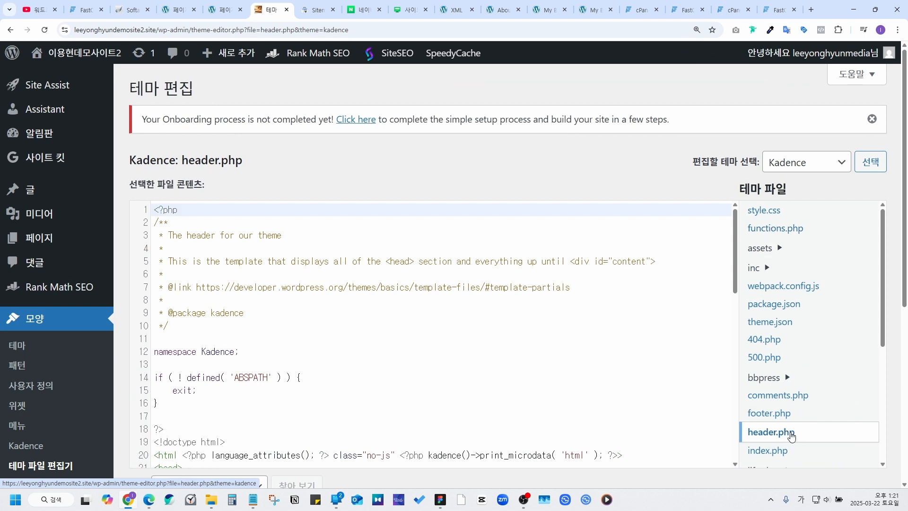
Step: Paste the Naver site-verification meta tag on a new line after <head> and update the file
scroll(244, 325, "down", 2)
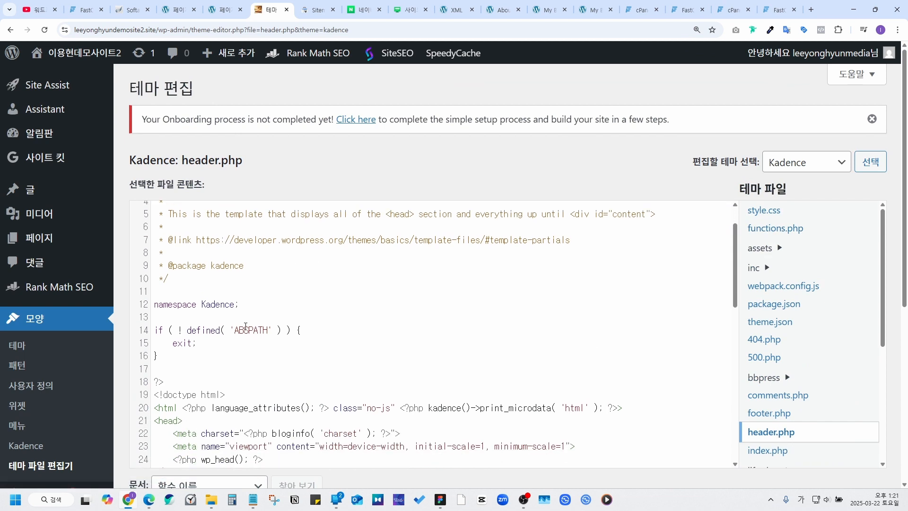
scroll(245, 325, "down", 2)
left_click(203, 326)
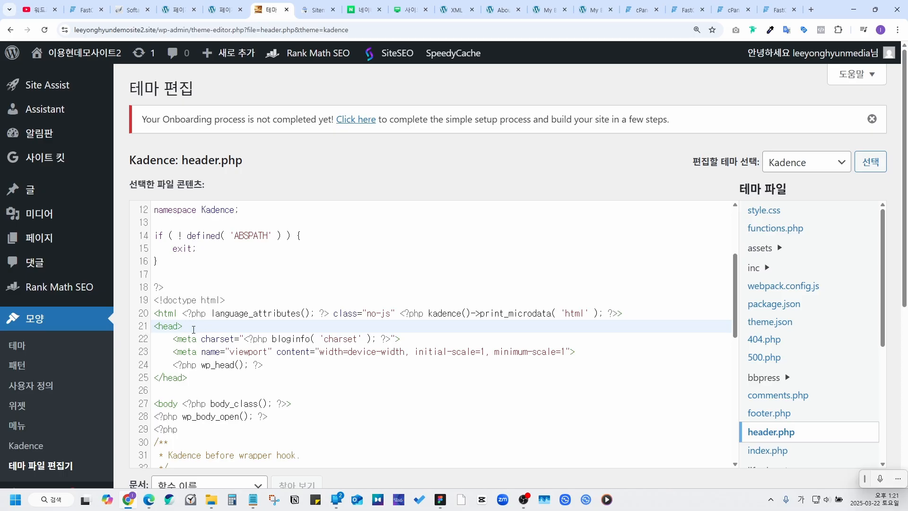
left_click_drag(193, 329, 145, 327)
left_click(235, 332)
key("Return")
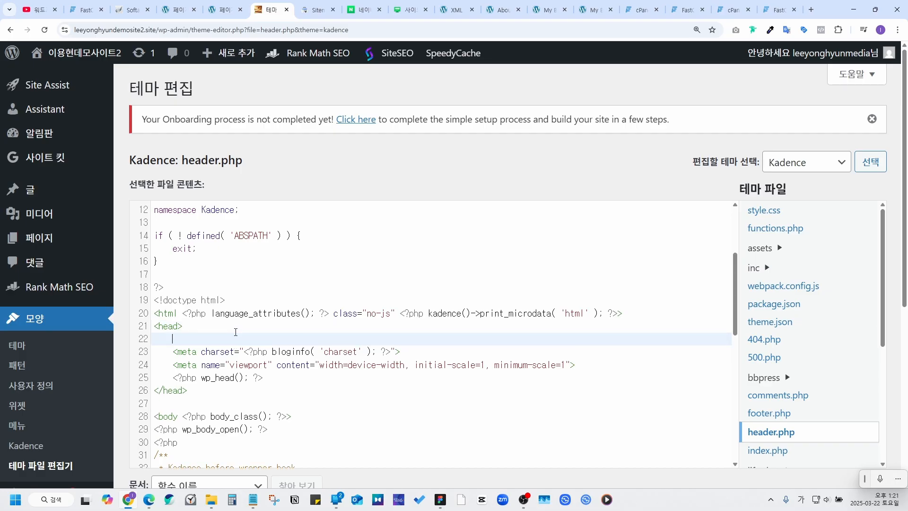
type("<meta name=\"naver-site-verification\" content=\"6d9a897fdda1ed793adca7c68afb501bb37ec913\" />")
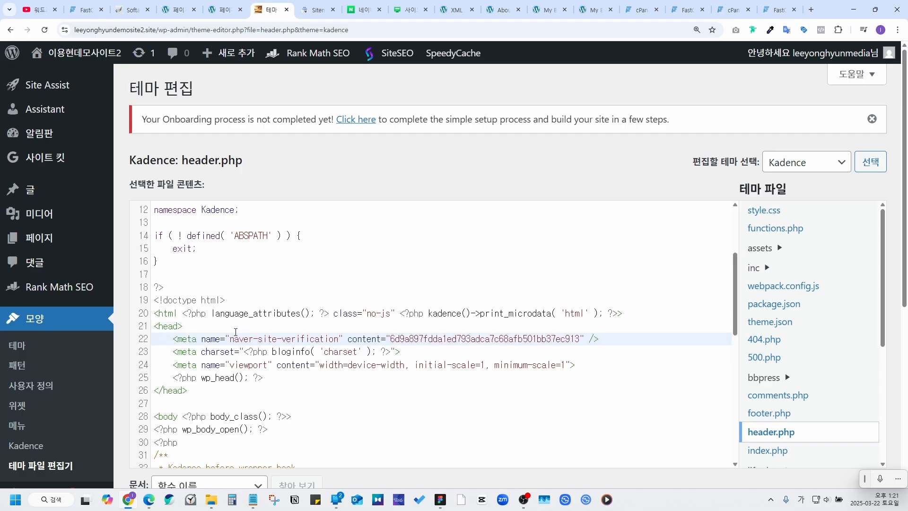
scroll(477, 215, "down", 5)
left_click(176, 291)
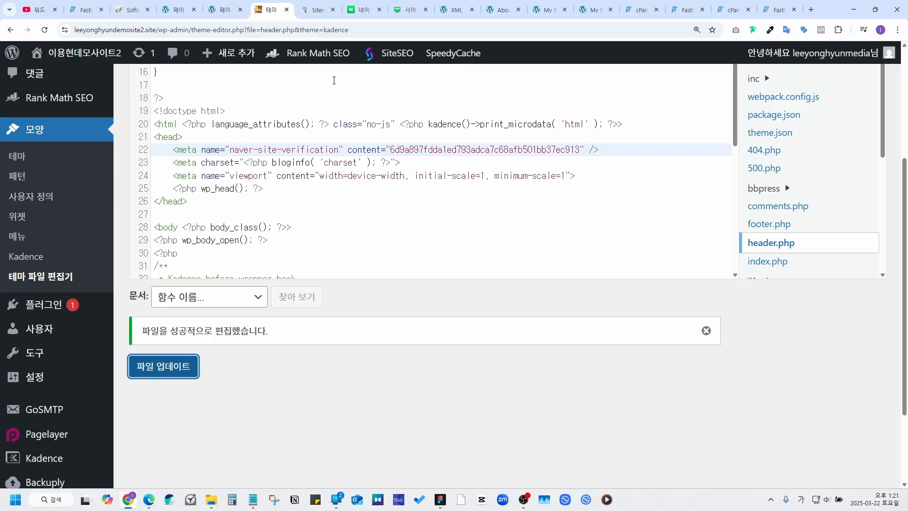
Step: Run Naver's ownership check for the HTML tag, answering the captcha, and close the confirmation
left_click(411, 9)
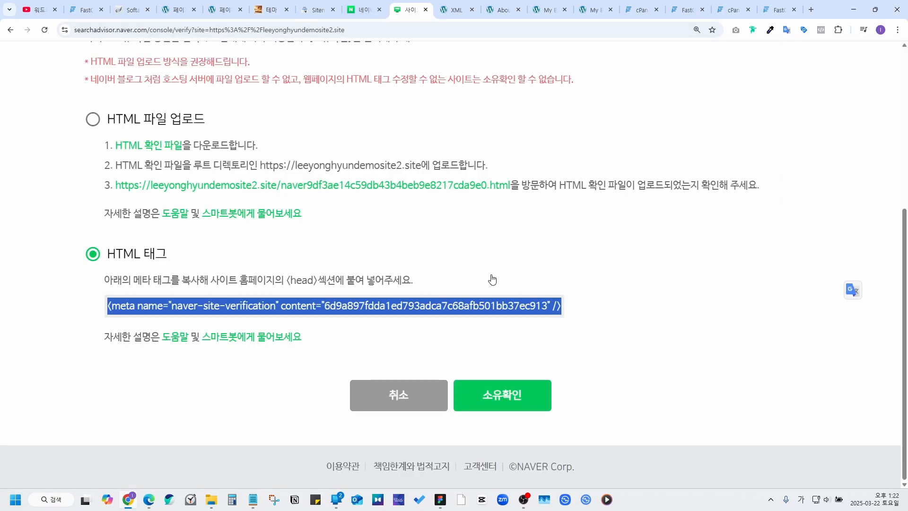
left_click(518, 396)
left_click(458, 321)
type("41ed")
left_click(506, 404)
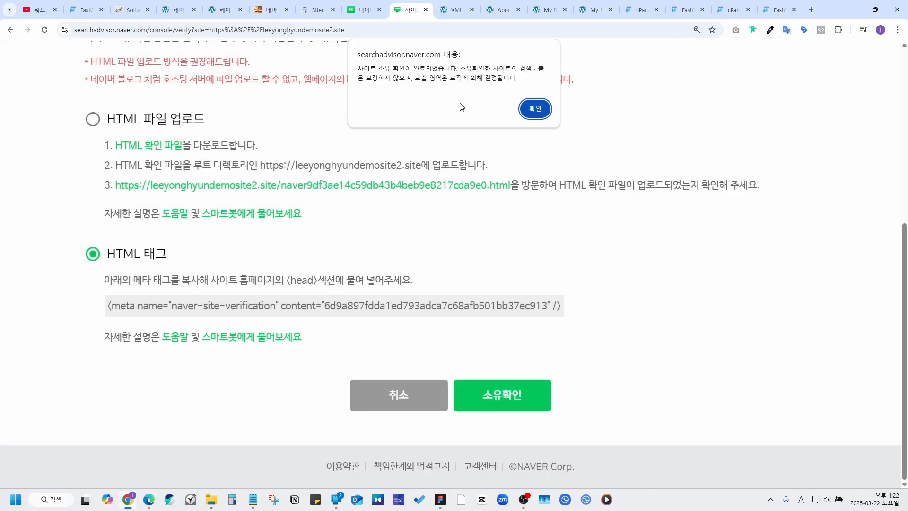
left_click_drag(364, 70, 456, 71)
left_click(479, 80)
left_click(536, 111)
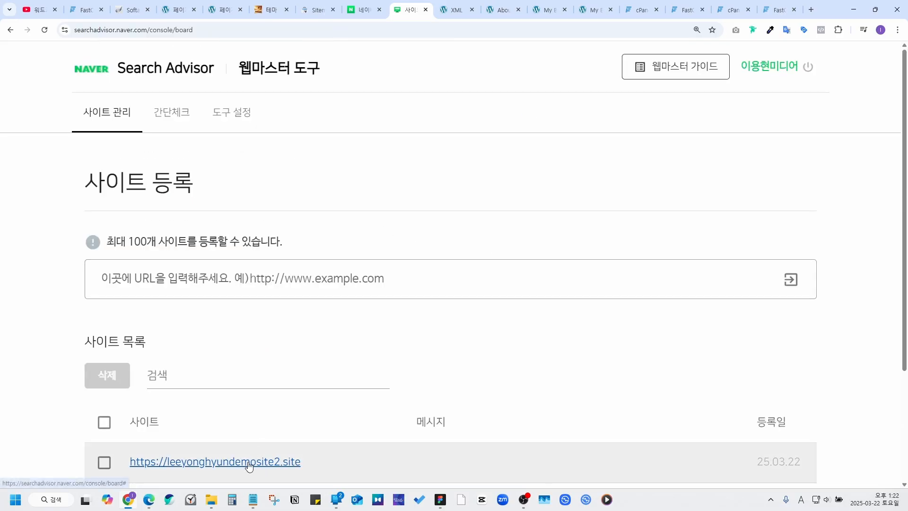
Step: Request a web page crawl of the site's homepage URL under 요청 > 웹 페이지 수집
left_click(229, 463)
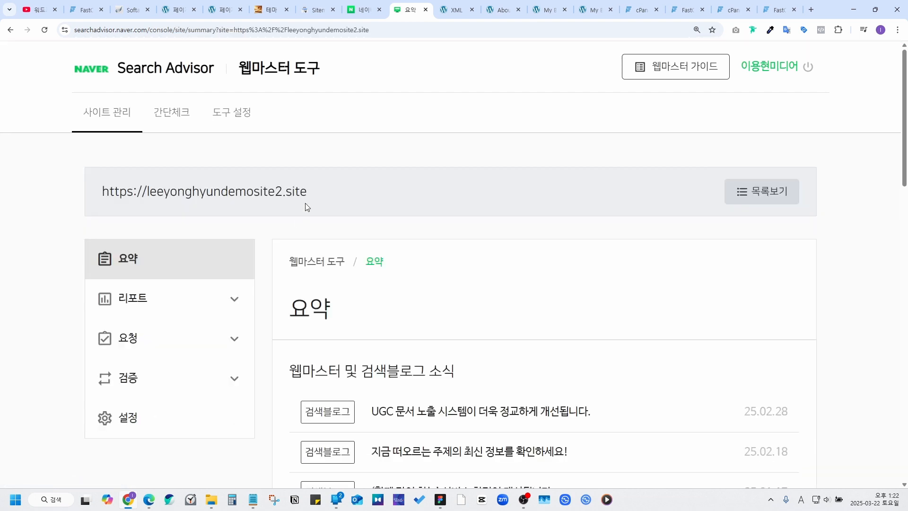
scroll(315, 197, "down", 2)
left_click(189, 243)
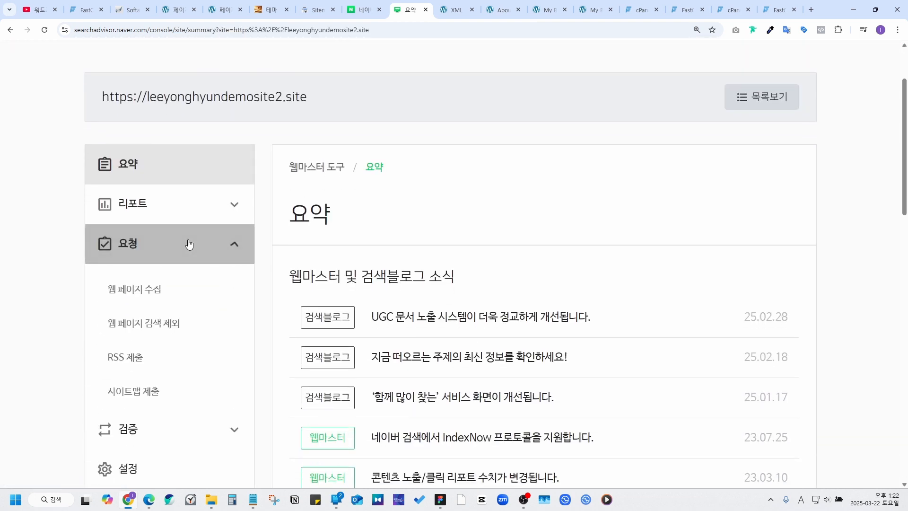
left_click(161, 296)
scroll(331, 102, "down", 1)
scroll(346, 94, "up", 1)
left_click_drag(347, 94, 105, 93)
key("ctrl+c")
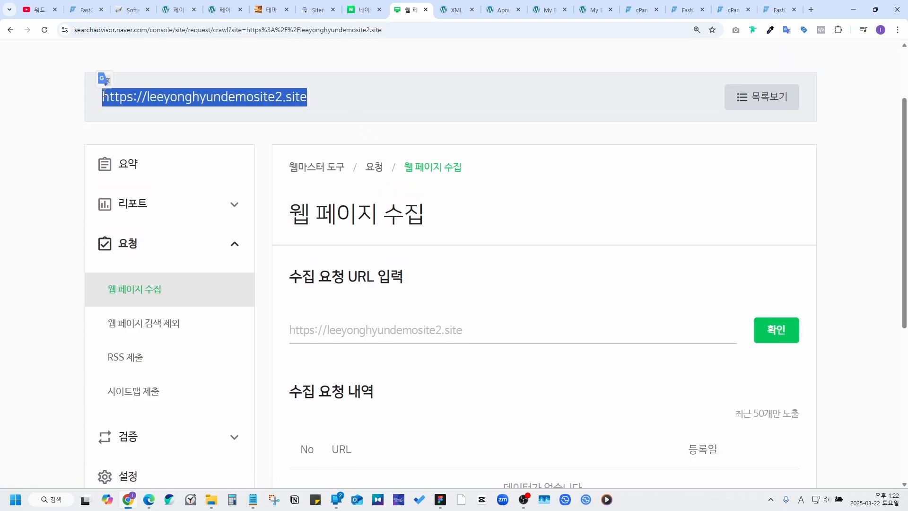
left_click(421, 331)
key("ctrl+v")
left_click(780, 336)
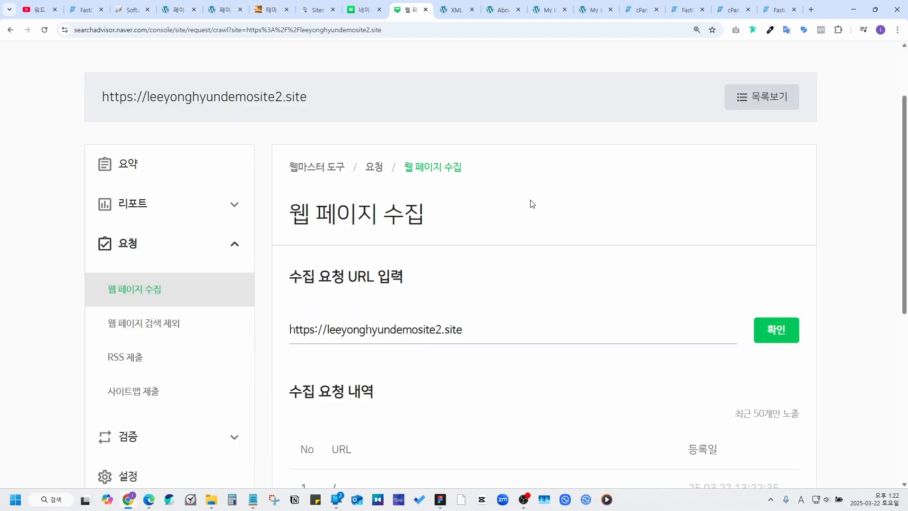
Step: Submit the site's RSS feed as the site URL plus /rss, answering the captcha
scroll(516, 165, "down", 2)
left_click(124, 262)
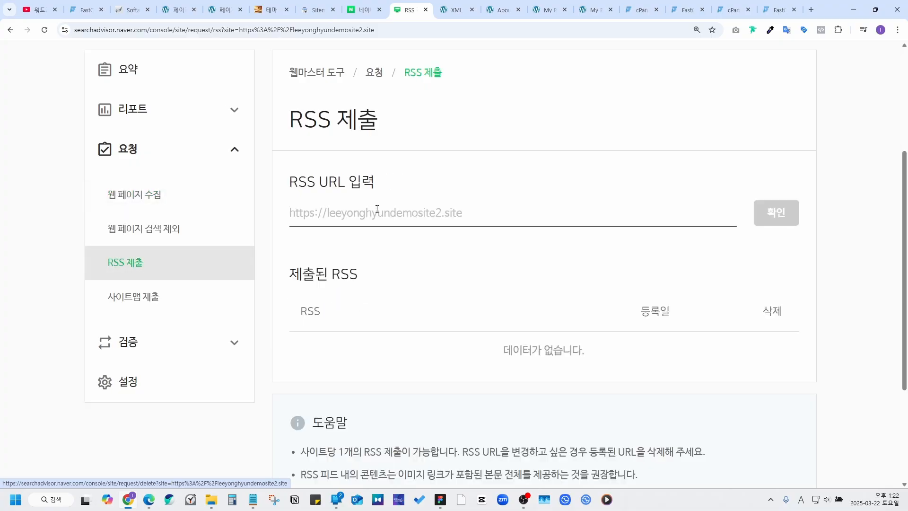
left_click(413, 219)
key("ctrl+v")
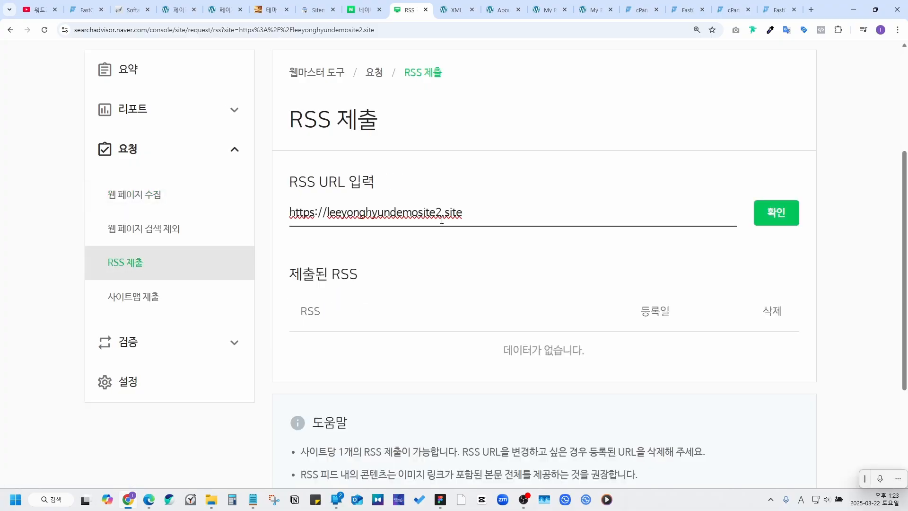
type("/rss")
left_click(769, 208)
left_click(495, 316)
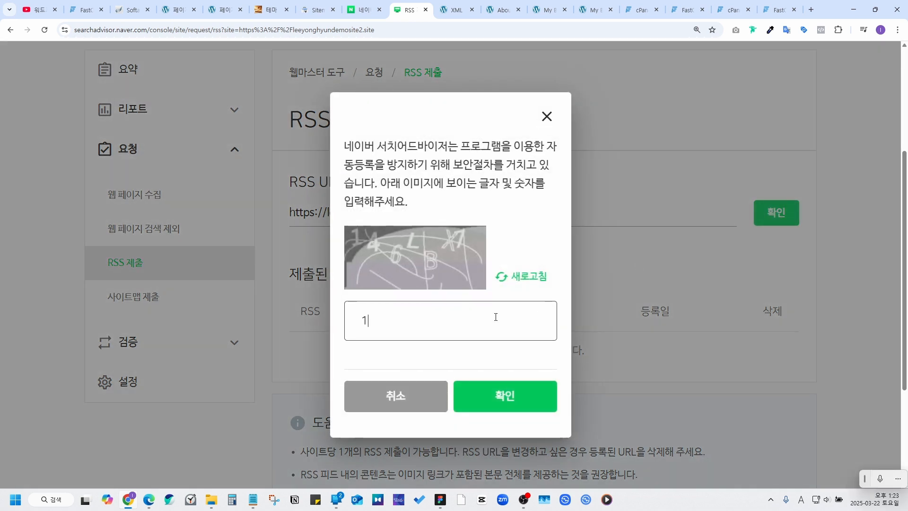
type("1")
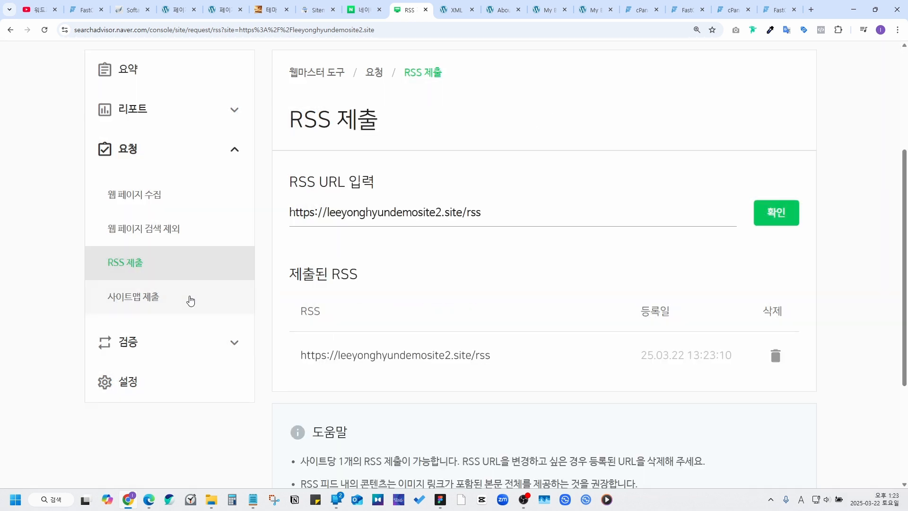
left_click(188, 300)
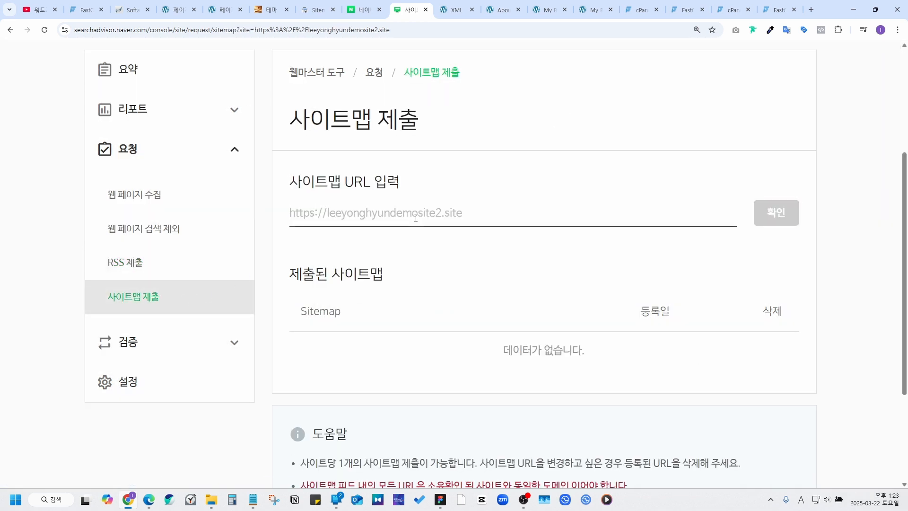
Step: Copy the sitemap index URL from Rank Math's sitemap settings in WordPress
left_click(271, 10)
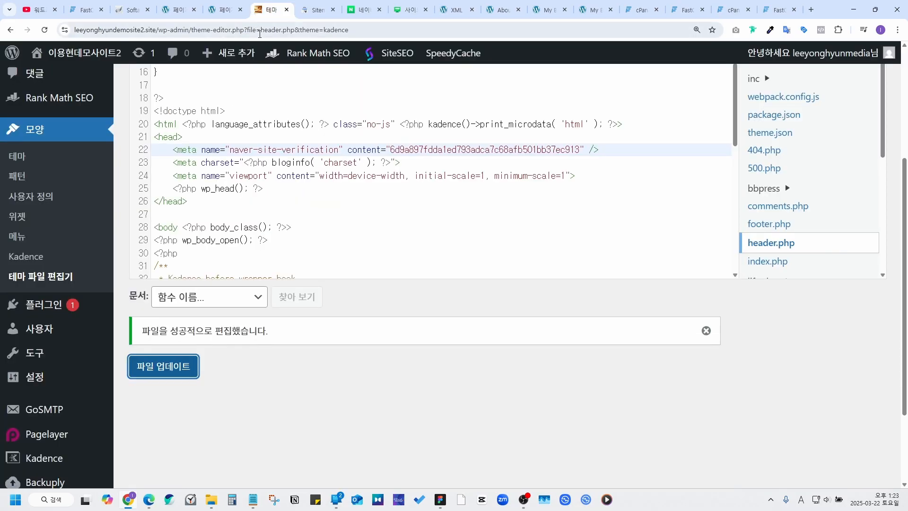
left_click(56, 299)
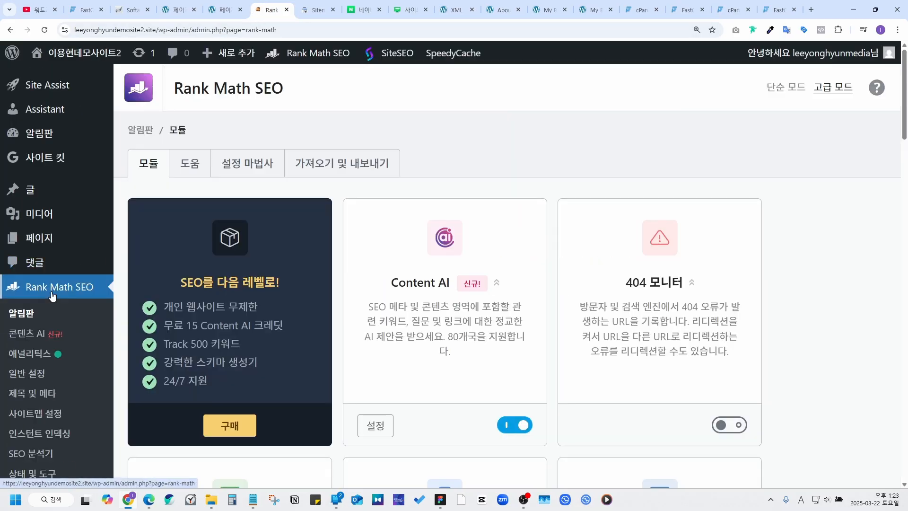
left_click(46, 419)
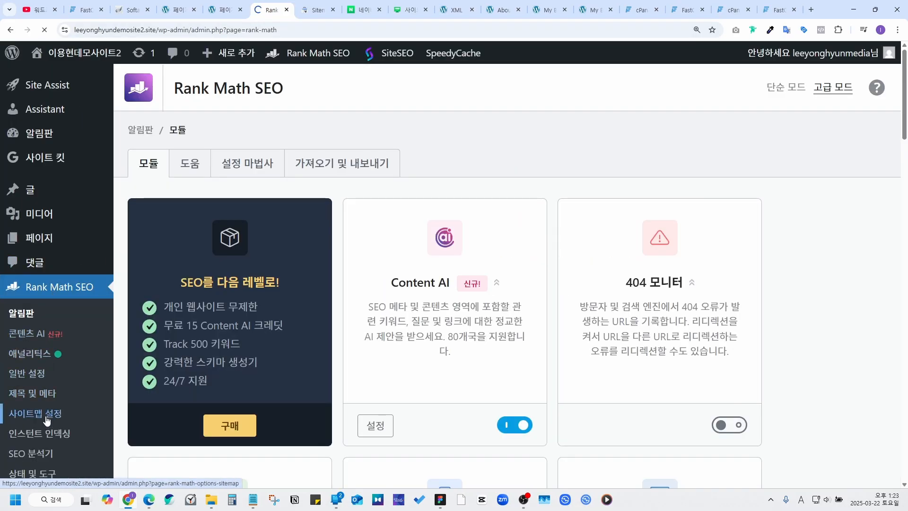
left_click_drag(740, 328, 490, 334)
key("ctrl+c")
Step: Submit the copied sitemap_index.xml URL on Naver's 사이트맵 제출 page
left_click(410, 10)
left_click(412, 218)
key("ctrl+v")
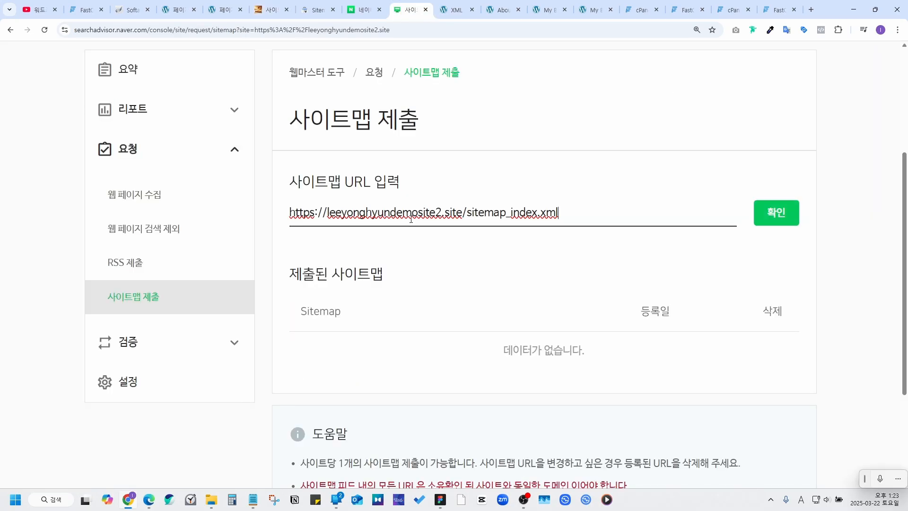
left_click(767, 214)
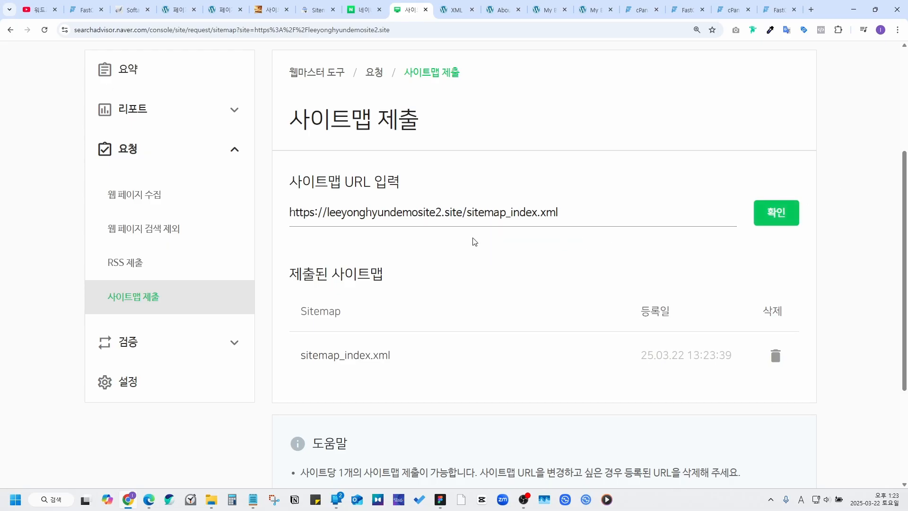
left_click(146, 339)
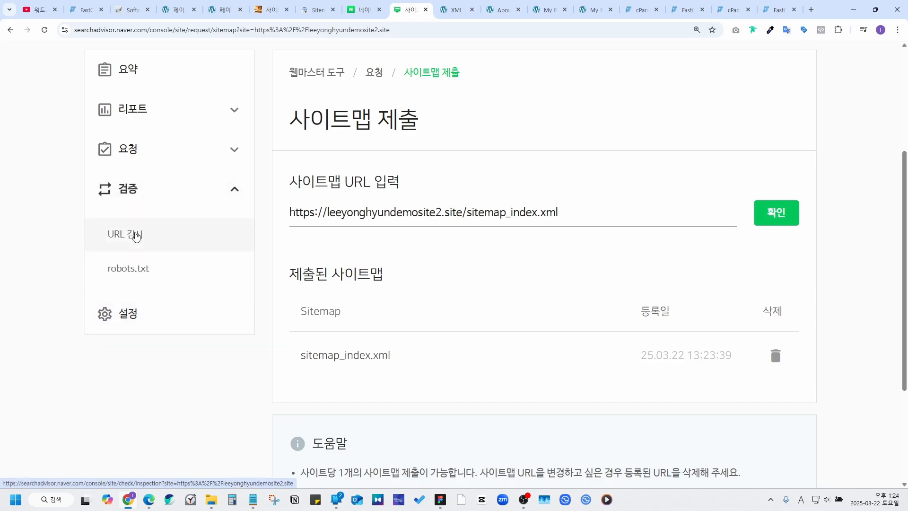
Step: Request that Naver recollect the site's robots.txt, dismissing the notices
left_click(143, 267)
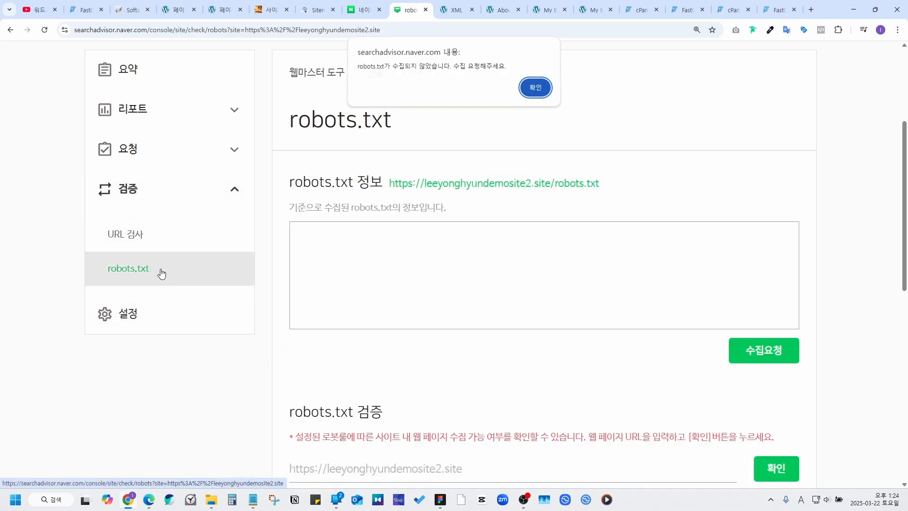
left_click(539, 91)
left_click(757, 348)
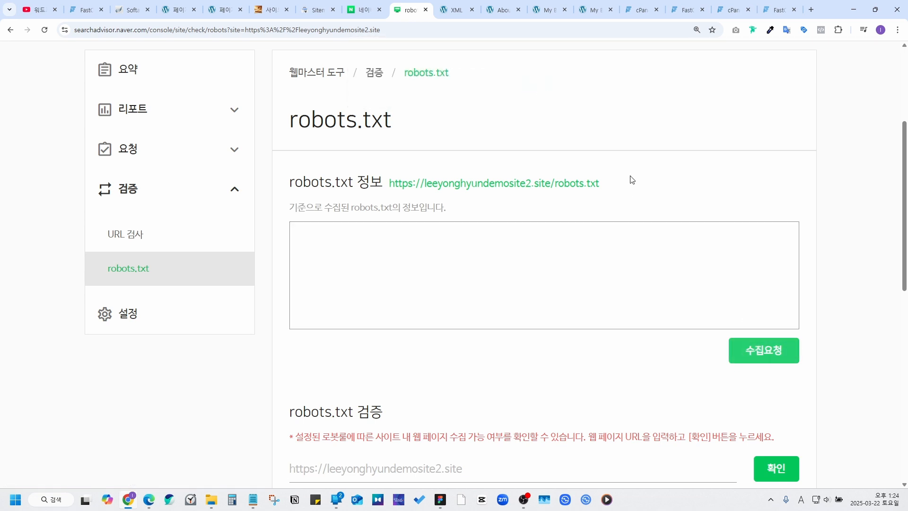
left_click(543, 100)
scroll(541, 100, "down", 1)
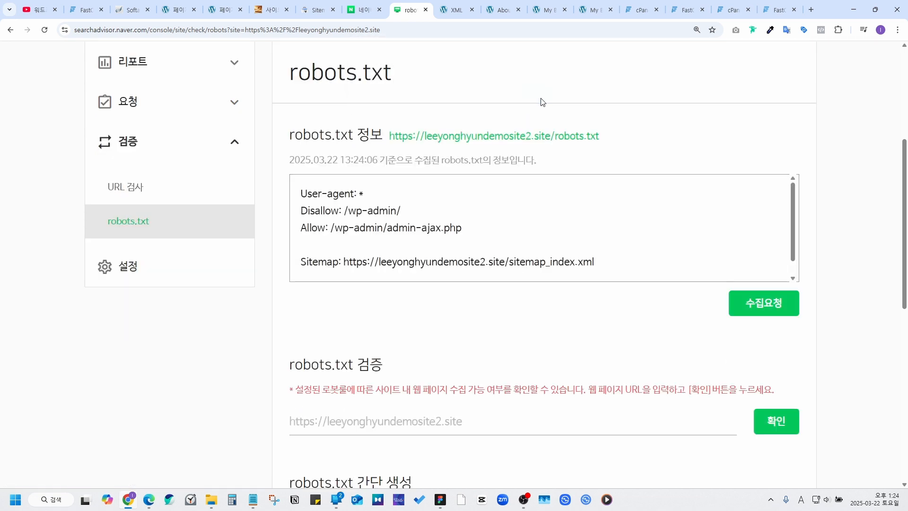
Step: Set the 수집 주기 crawl frequency to 빠르게 (fast) and confirm the notice
left_click(141, 278)
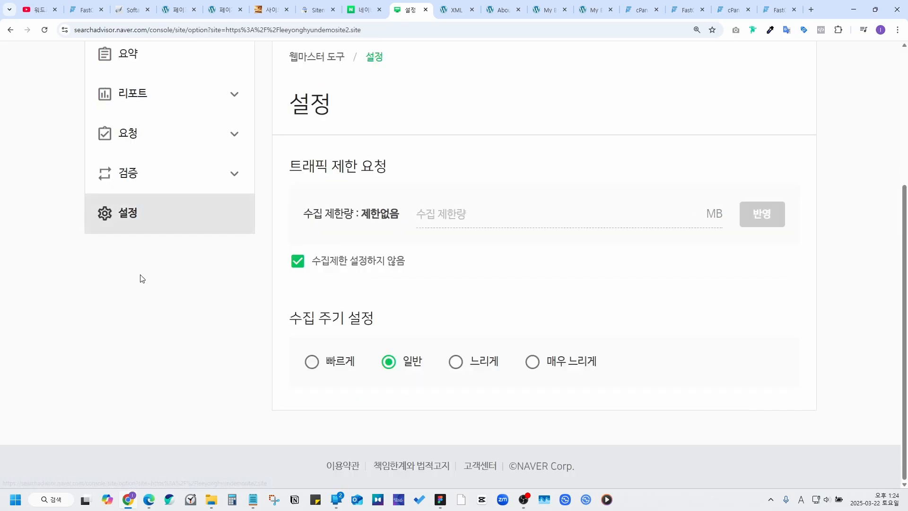
left_click(312, 362)
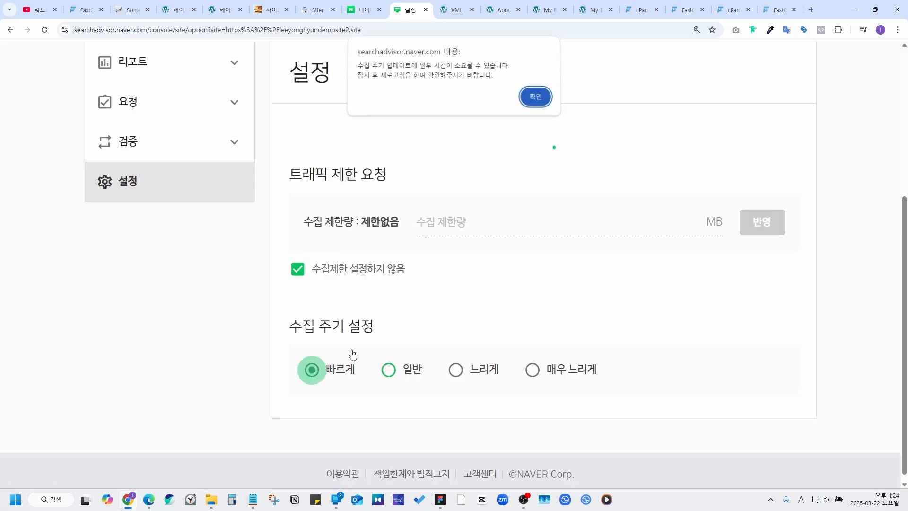
key("Return")
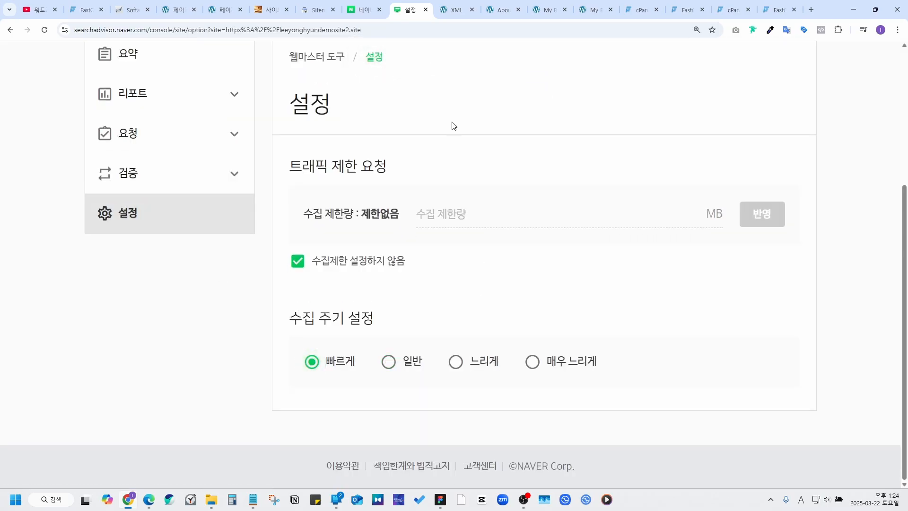
left_click(265, 14)
left_click(280, 244)
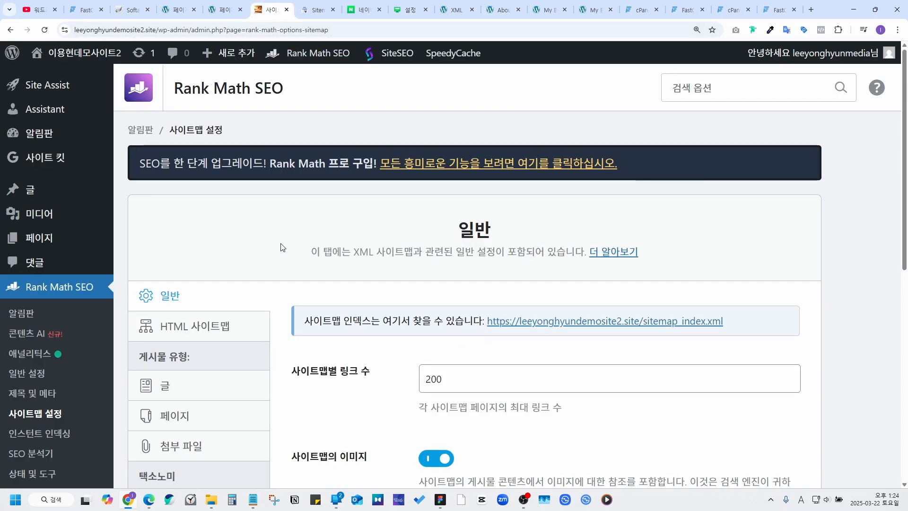
Step: Scroll the Rank Math sitemap settings showing sitemap_index.xml, 200 links per sitemap and images enabled
scroll(281, 246, "down", 1)
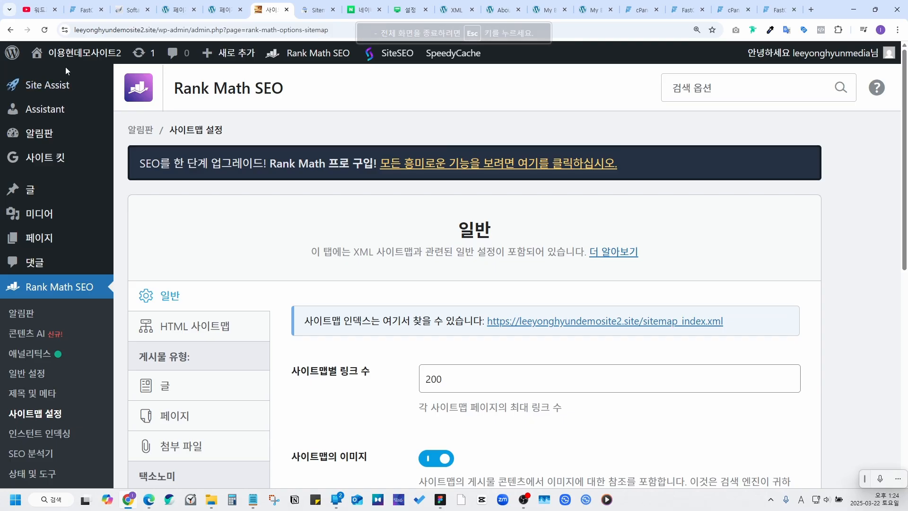
Step: Visit the live public site via 사이트 방문 under the admin bar's site-name menu
mouse_move(63, 59)
left_click(65, 81)
scroll(462, 232, "down", 4)
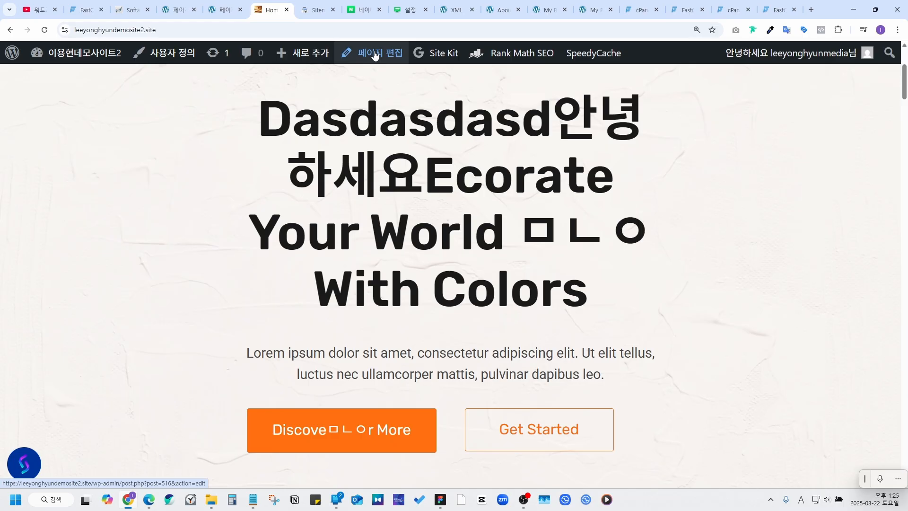
Step: Scroll the live home page down to the image gallery and back up
scroll(376, 118, "up", 4)
scroll(250, 108, "down", 10)
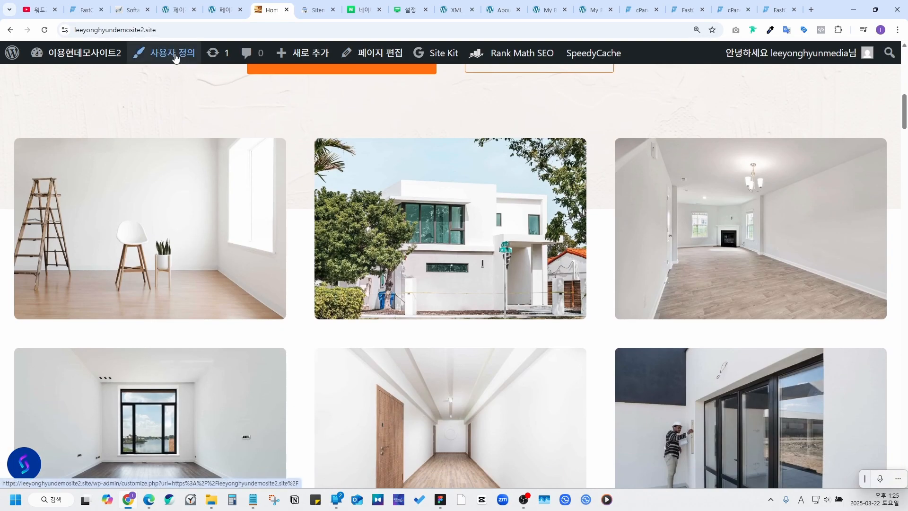
scroll(303, 152, "up", 6)
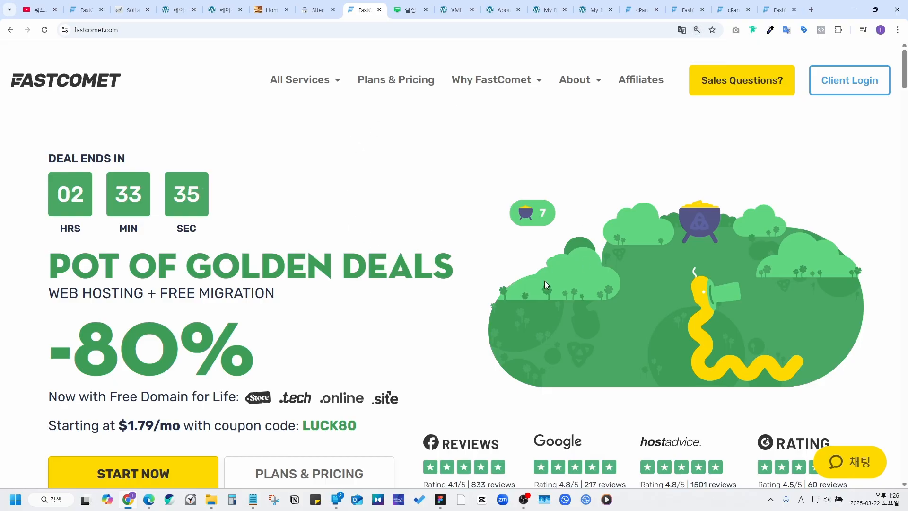
Step: Start a FastComet support chat with the Technical Support department, changing it from Sales
left_click(847, 465)
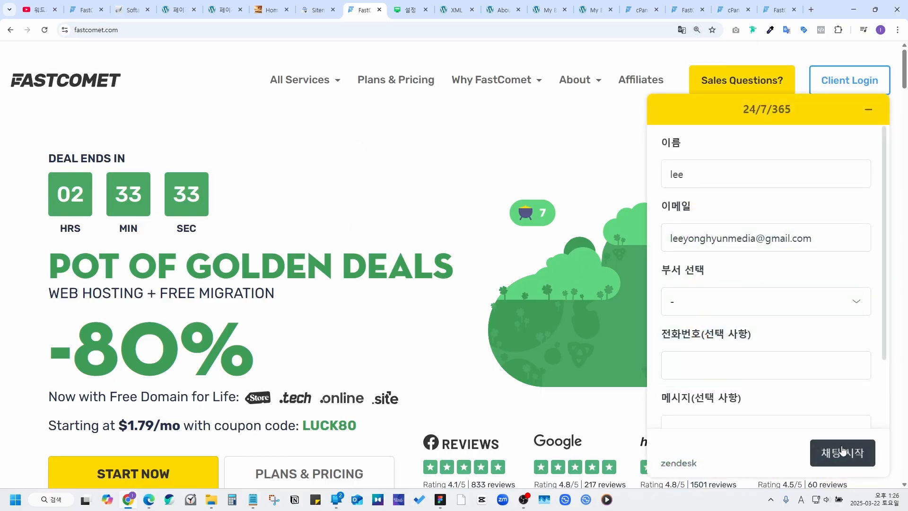
left_click(706, 297)
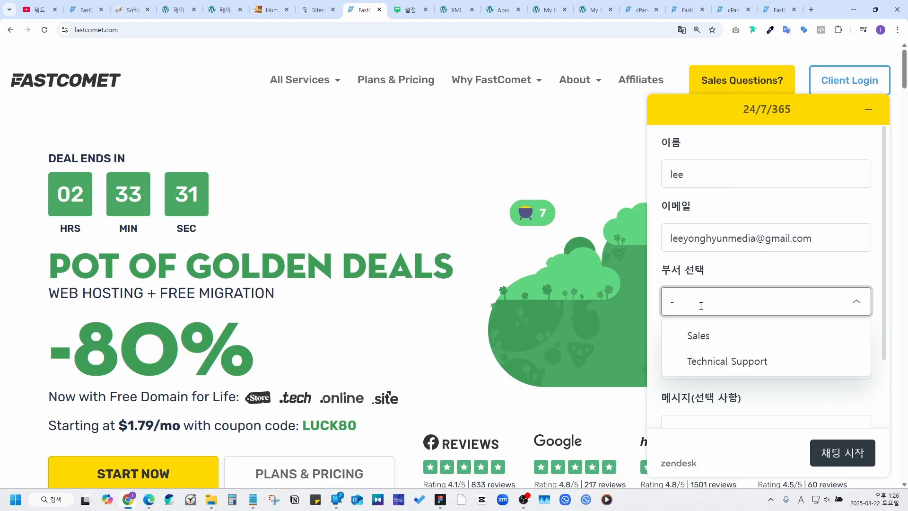
left_click(704, 335)
left_click(706, 296)
left_click(722, 361)
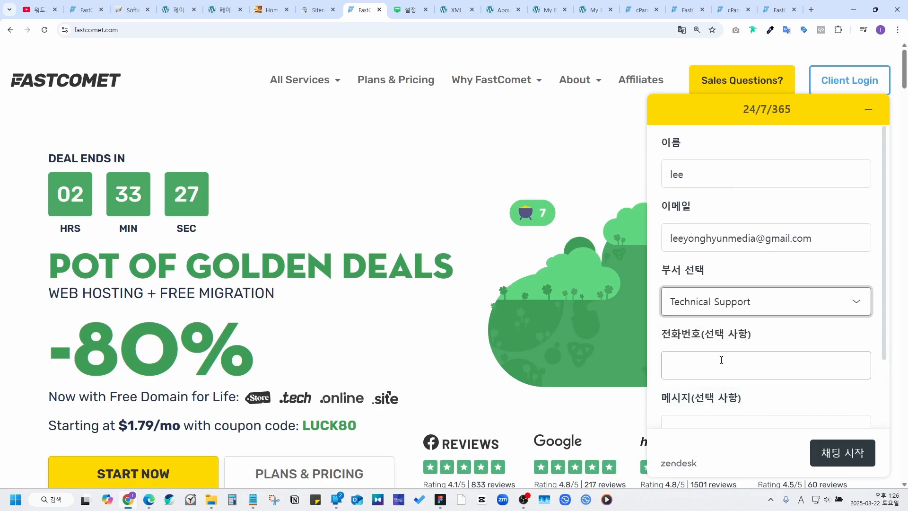
left_click(836, 462)
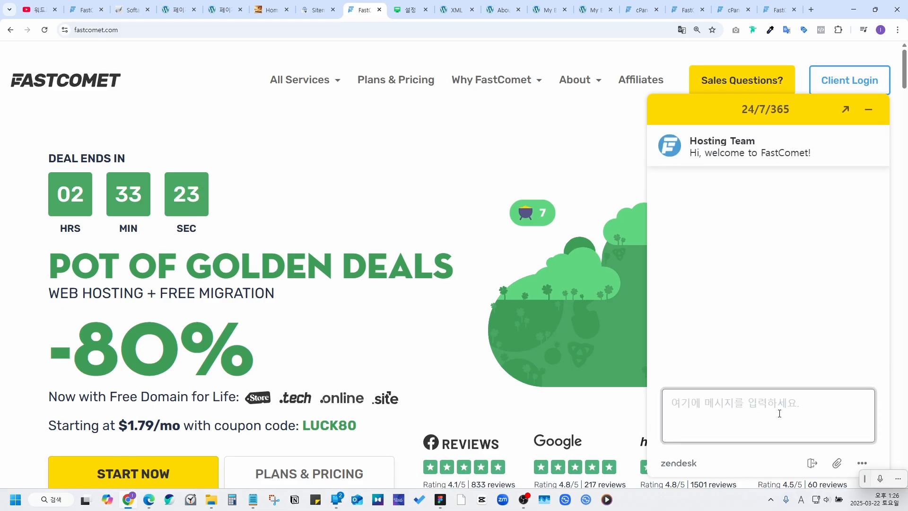
Step: Type a test message 'ㅁㄴㅇ' in the chat after switching input to Korean
type("asd")
key("BackSpace")
key("BackSpace")
key("BackSpace")
key("Hangul")
type("ㅁㄴㅇ")
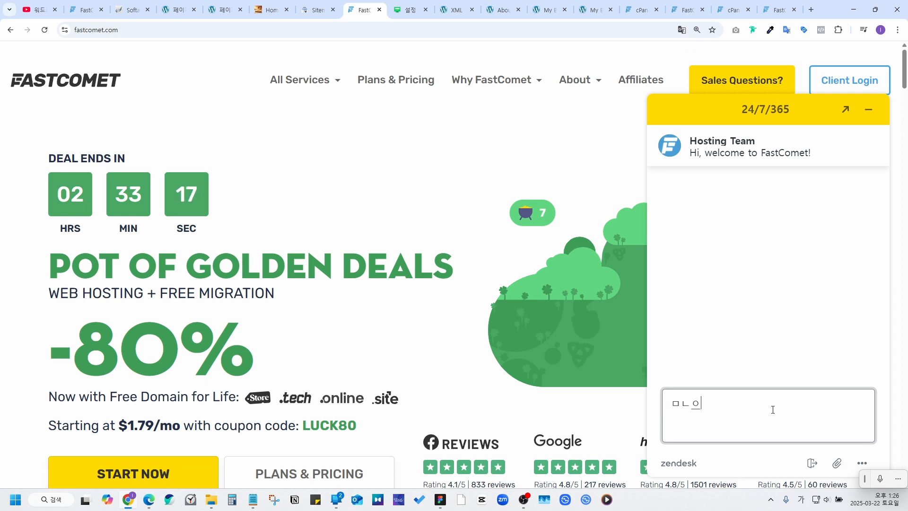
key("space")
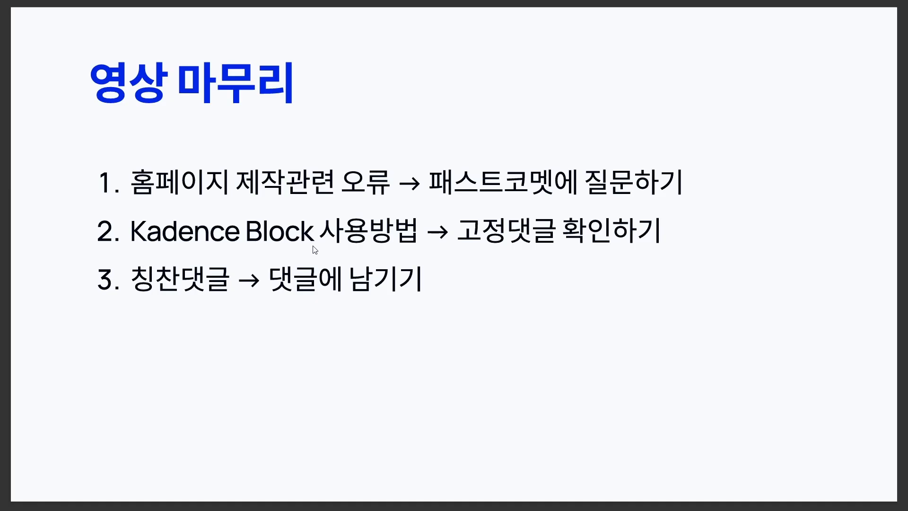
Step: Step forward to the Kadence course slide, back to the wrap-up slide, then leave for YouTube
key("Right")
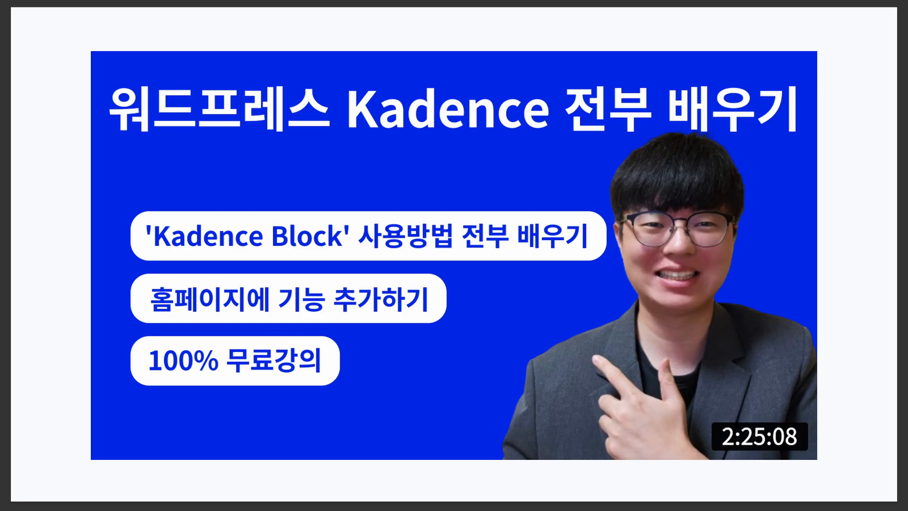
key("Left")
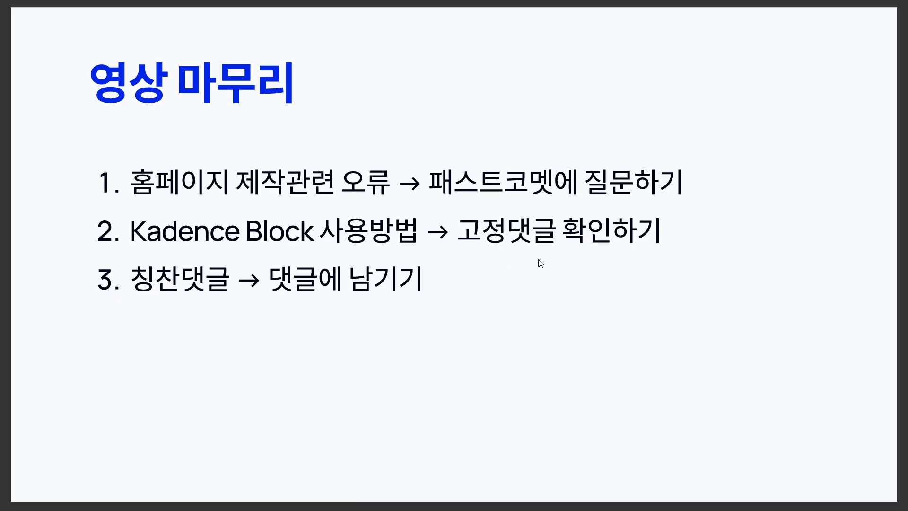
key("alt+Tab")
Step: Expand the pinned comment via 자세히 보기 and read its 자주 묻는 질문 FAQ from Q1
scroll(304, 311, "down", 2)
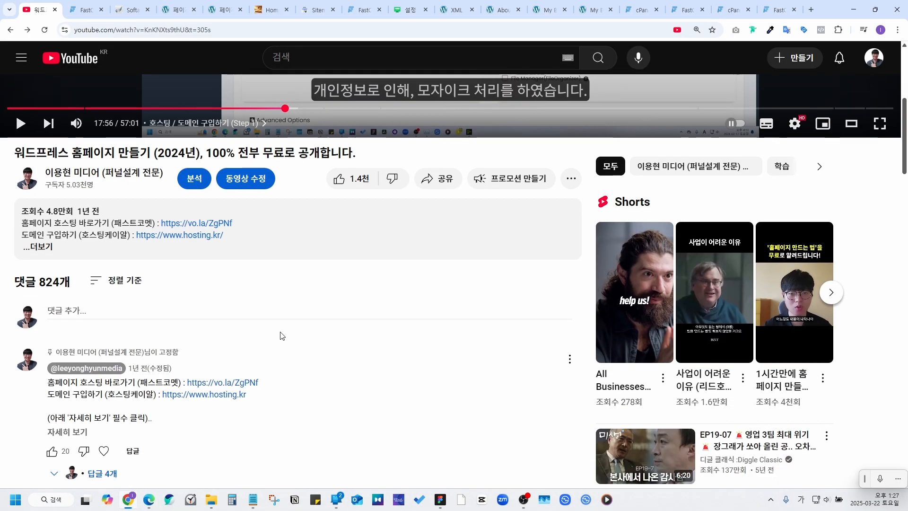
scroll(303, 233, "down", 2)
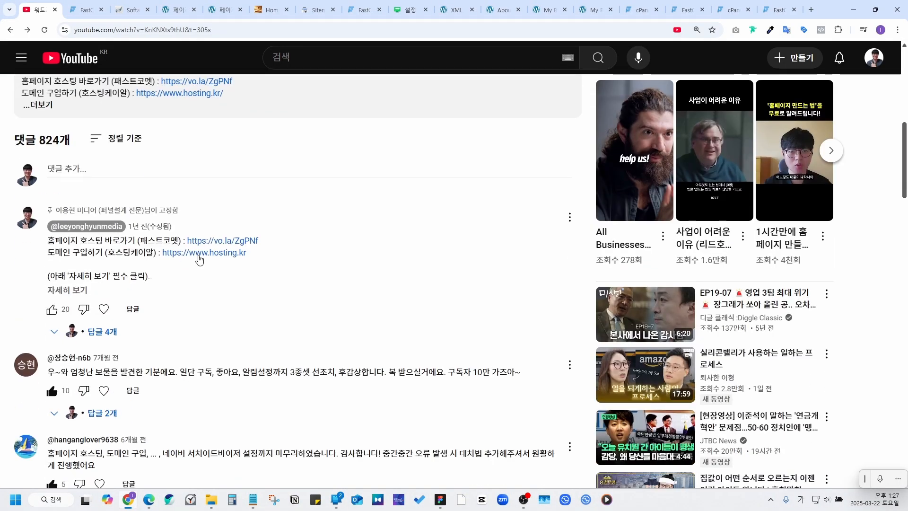
left_click(78, 290)
scroll(95, 292, "down", 2)
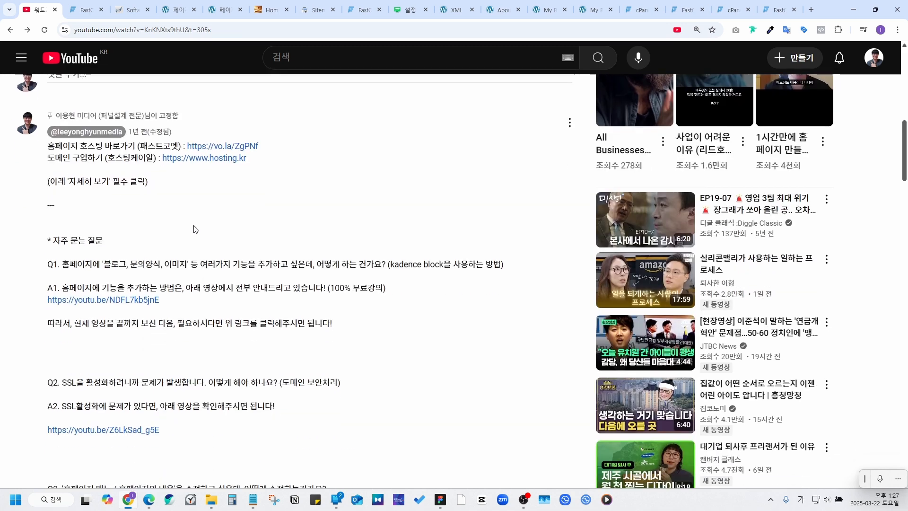
scroll(274, 252, "down", 3)
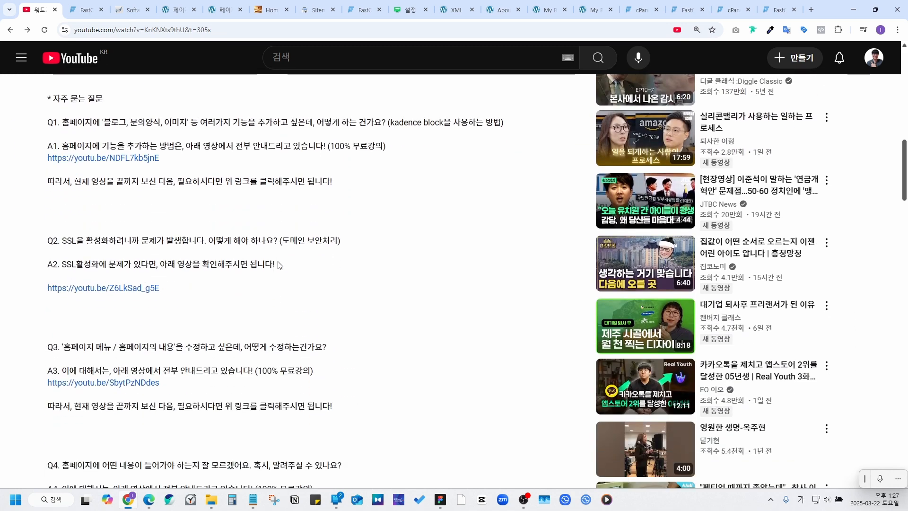
scroll(223, 305, "up", 4)
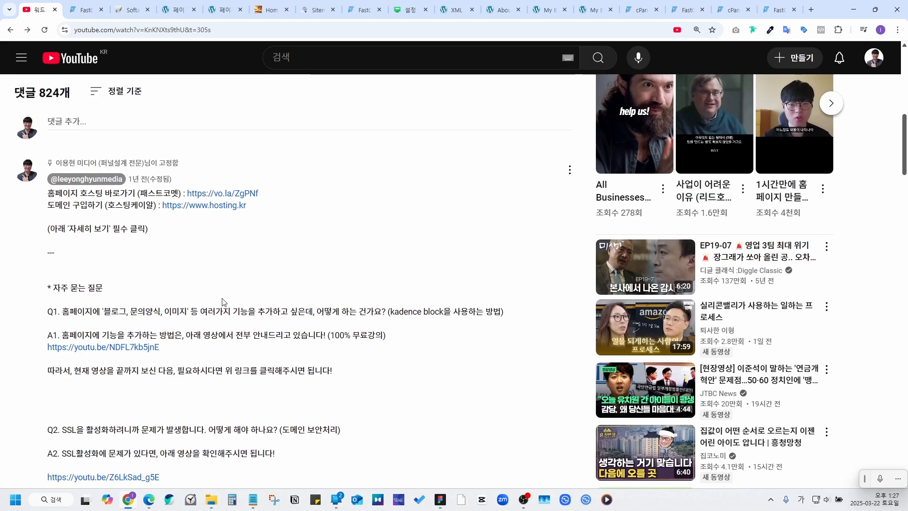
left_click_drag(57, 311, 451, 313)
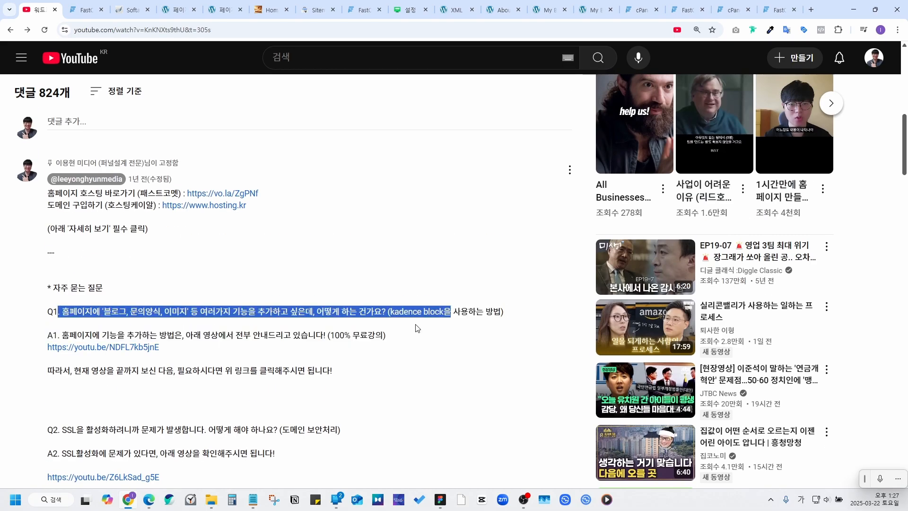
left_click(349, 331)
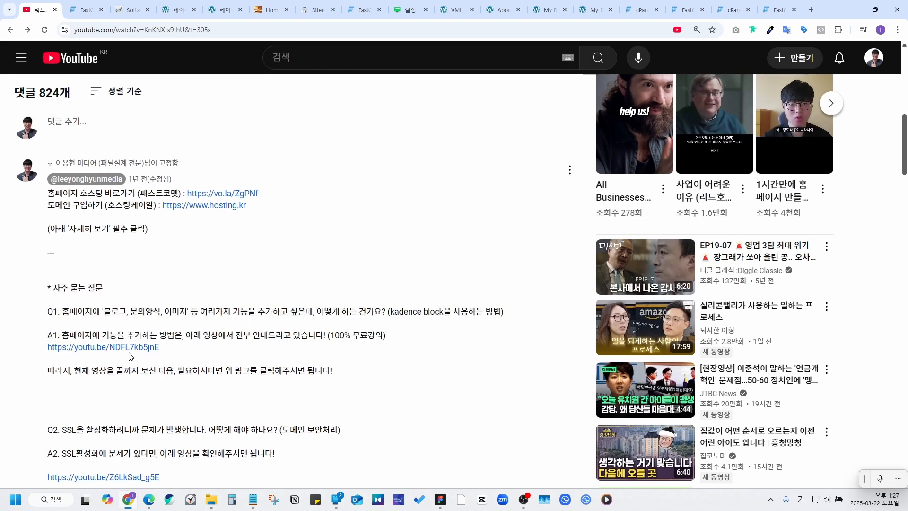